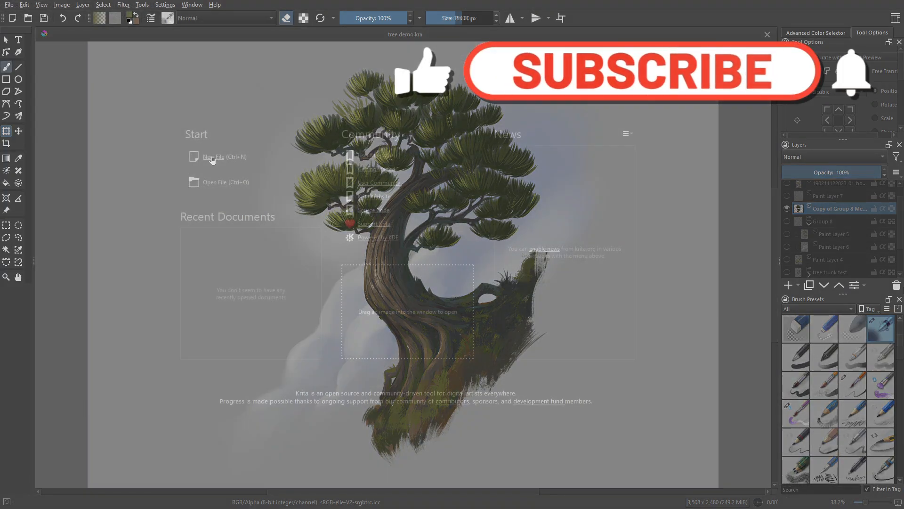
Step: Create a new custom document of 3508 × 2480 pixels with a resolution of 350 pixels/inch
key(ctrl+n)
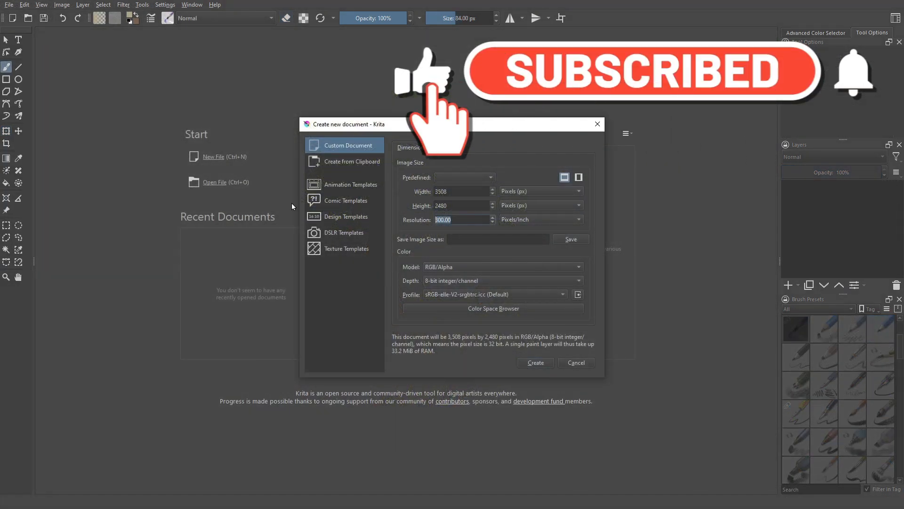
text(350)
click(546, 362)
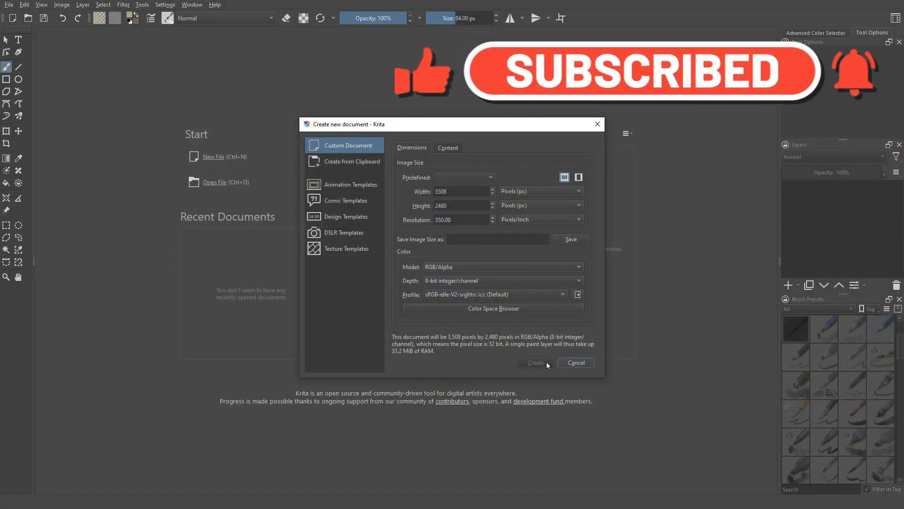
right_click(509, 343)
right_click(553, 376)
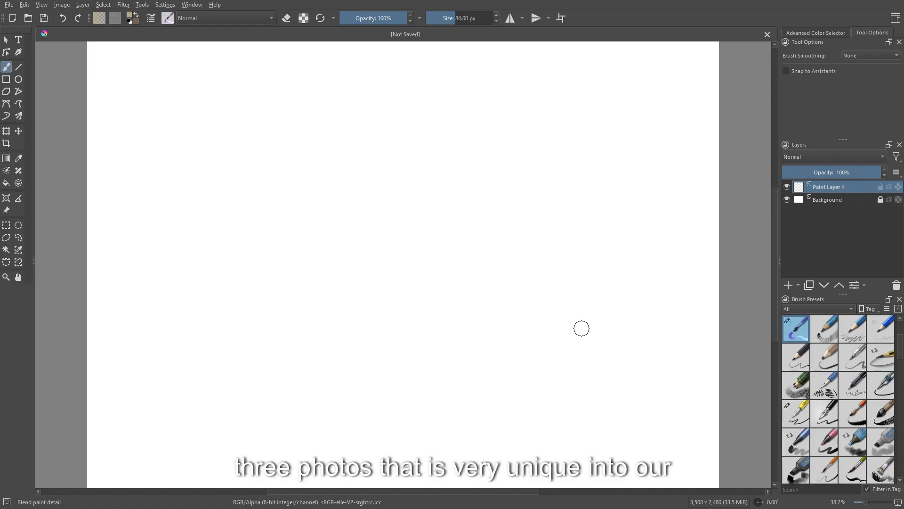
key(ctrl+i)
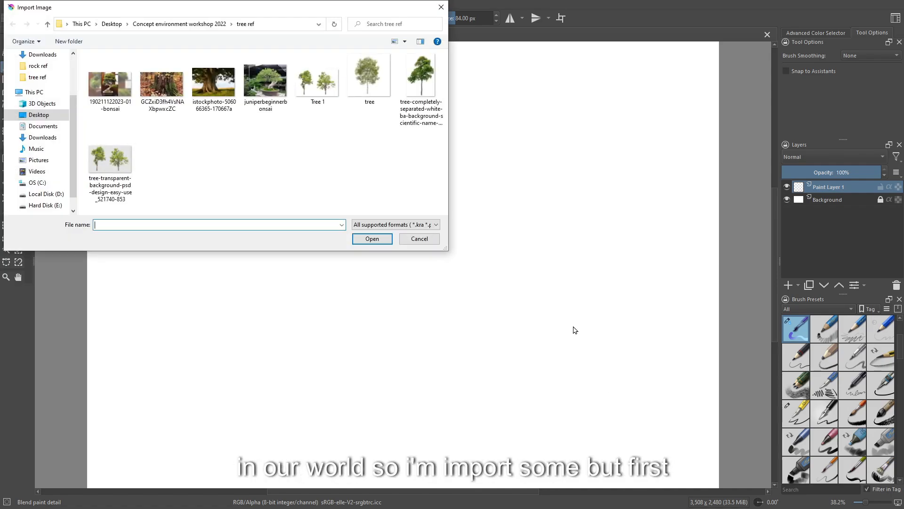
double_click(110, 85)
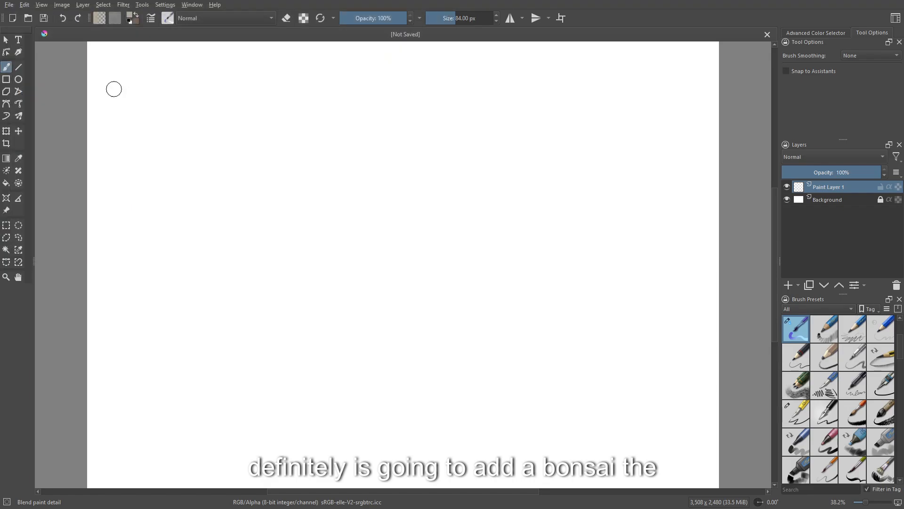
key(t)
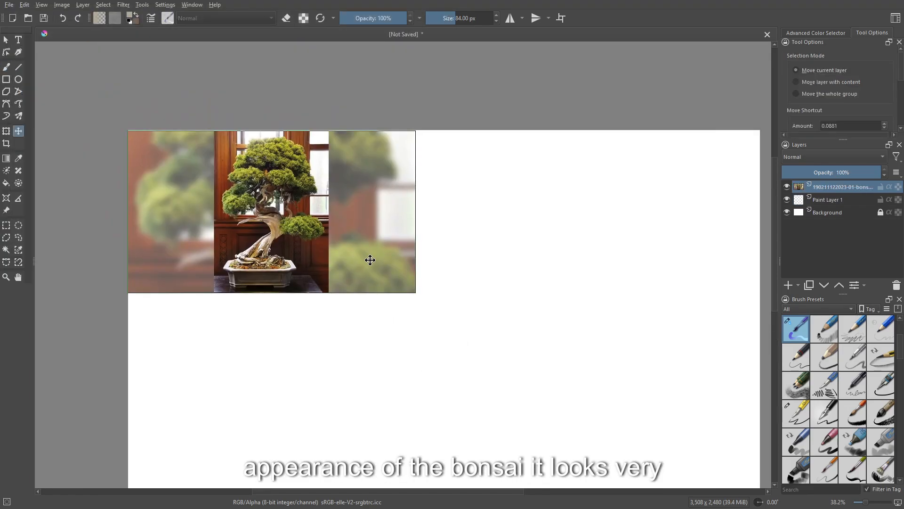
drag(369, 259, 547, 346)
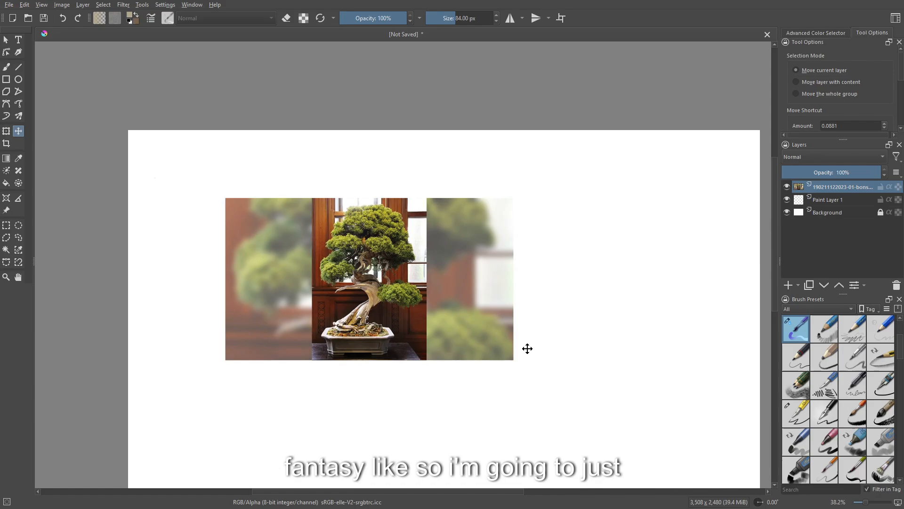
Step: Select the sharp central bonsai with a freehand outline and copy it onto a new layer
click(19, 238)
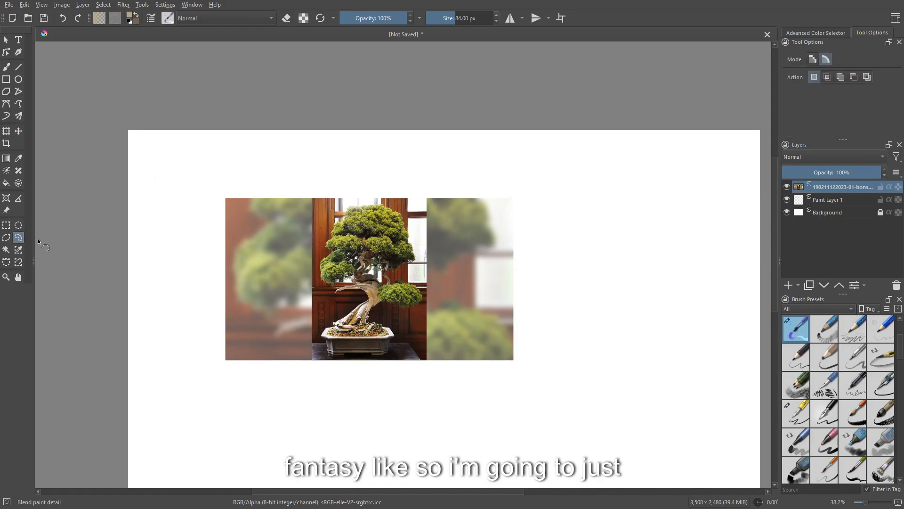
mouse_move(347, 361)
mouse_down()
mouse_move(406, 341)
mouse_move(426, 301)
mouse_move(409, 213)
mouse_move(337, 201)
mouse_move(320, 243)
mouse_move(320, 330)
mouse_up()
key(ctrl+c)
key(ctrl+v)
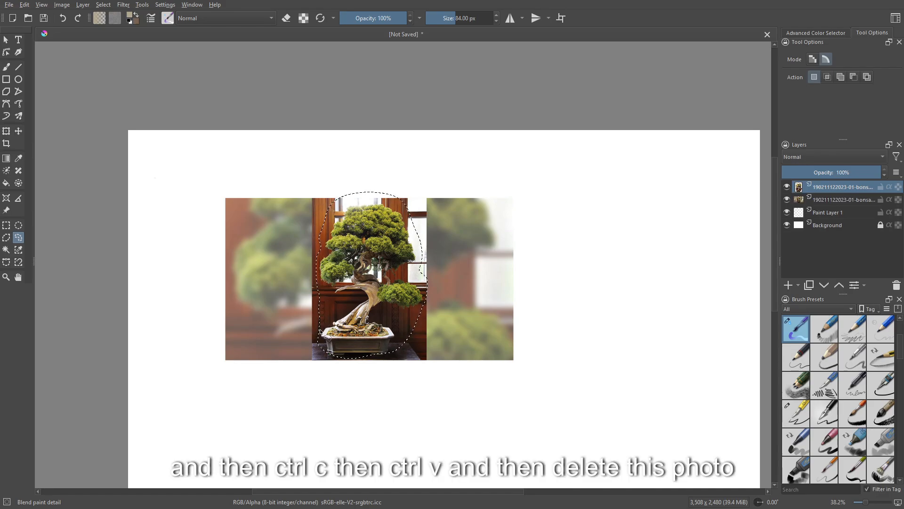
Step: Delete the original bonsai photo layer and move the cut-out bonsai to the canvas's upper-left corner
click(826, 200)
click(897, 285)
key(t)
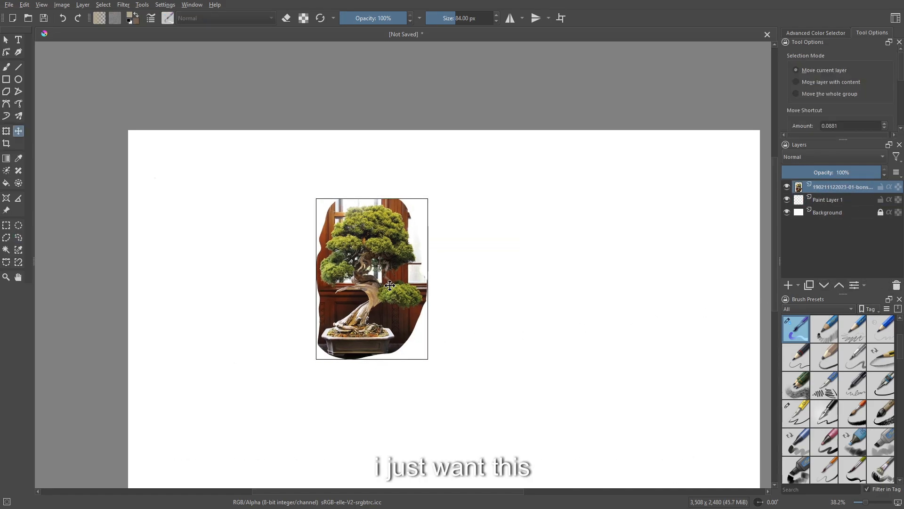
drag(389, 279, 215, 233)
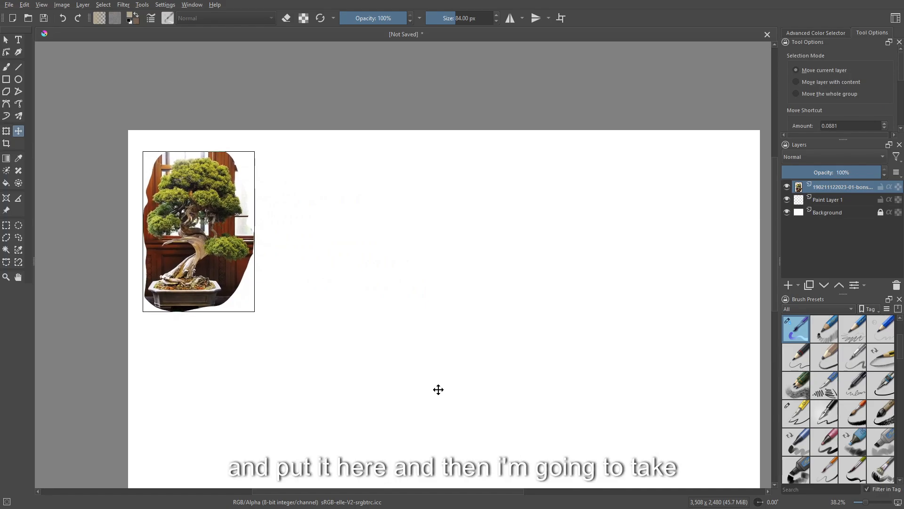
Step: Import the juniperbeginnerbonsai photo and place it below the cut-out bonsai
key(b)
key(ctrl+o)
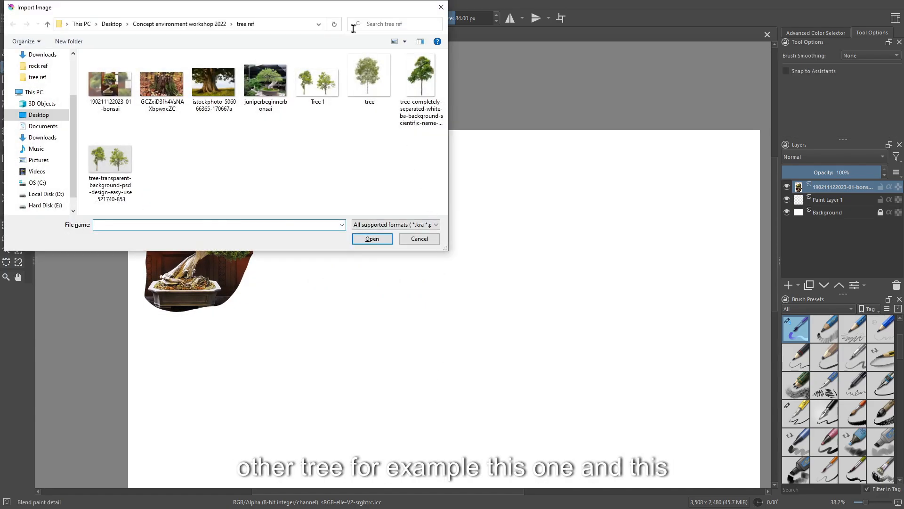
double_click(278, 78)
key(t)
drag(256, 228, 277, 457)
Step: Enlarge the cut-out bonsai so that it reaches down to the juniper photo
drag(463, 333, 549, 194)
ctrl+click(302, 132)
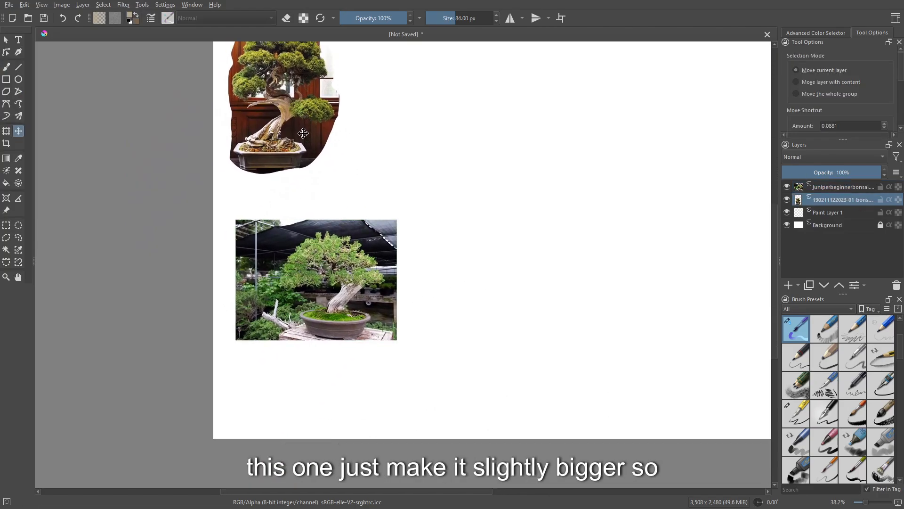
key(ctrl+t)
drag(357, 170, 406, 222)
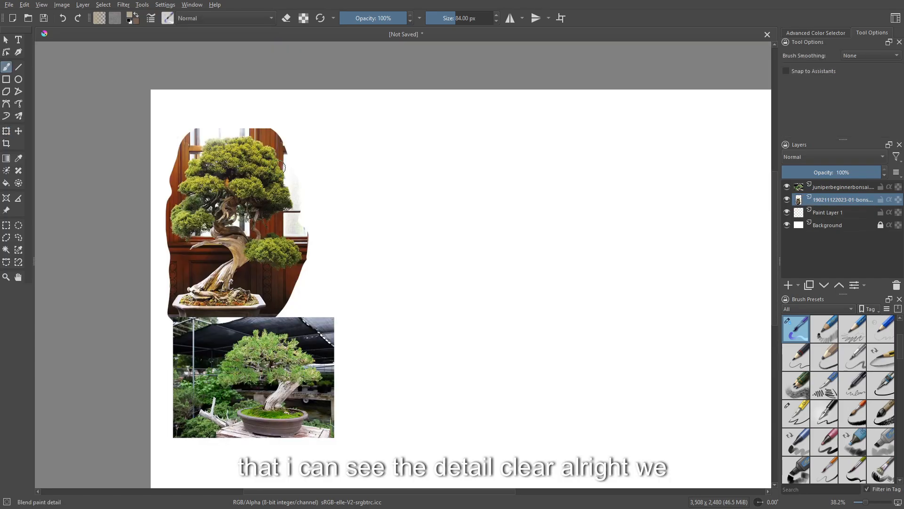
right_click(440, 285)
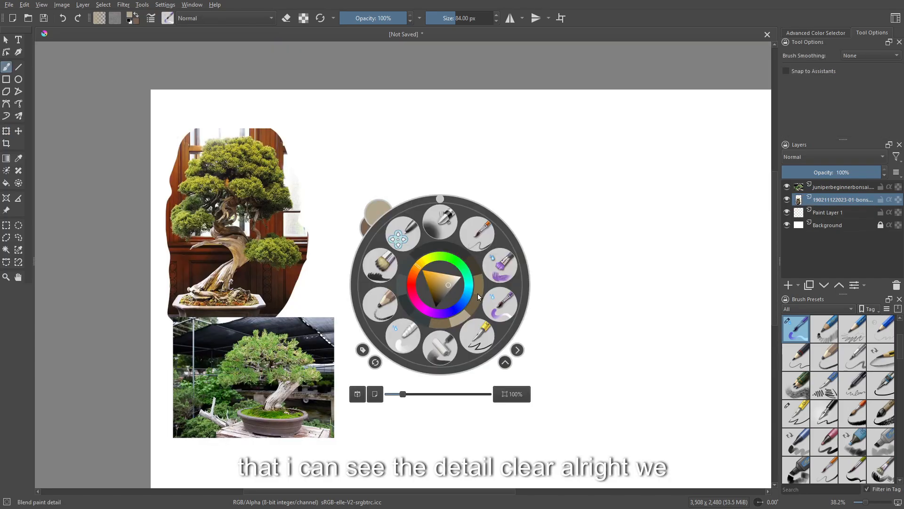
click(606, 321)
key(ctrl+i)
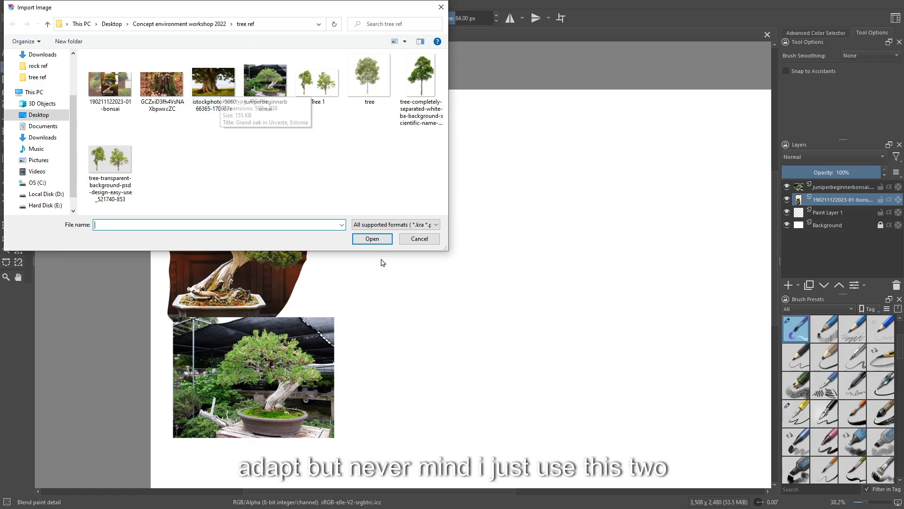
click(415, 239)
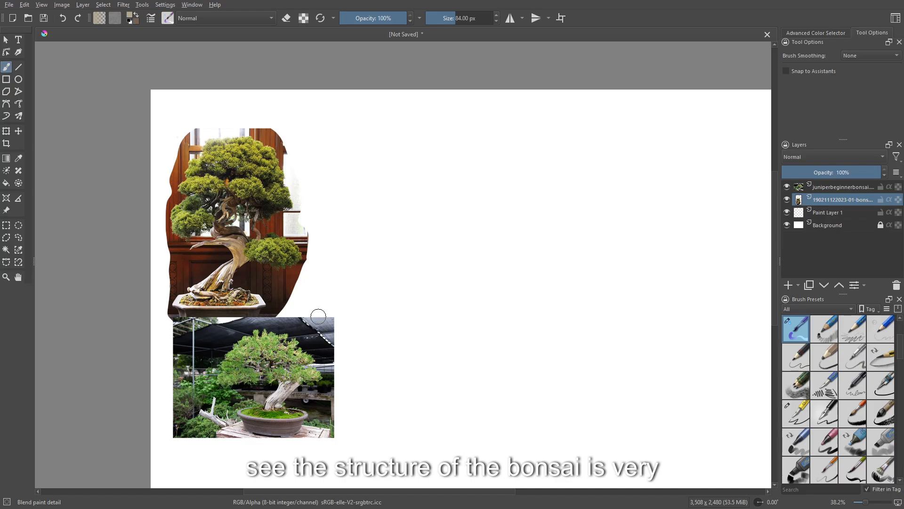
scroll(293, 305, up, 1)
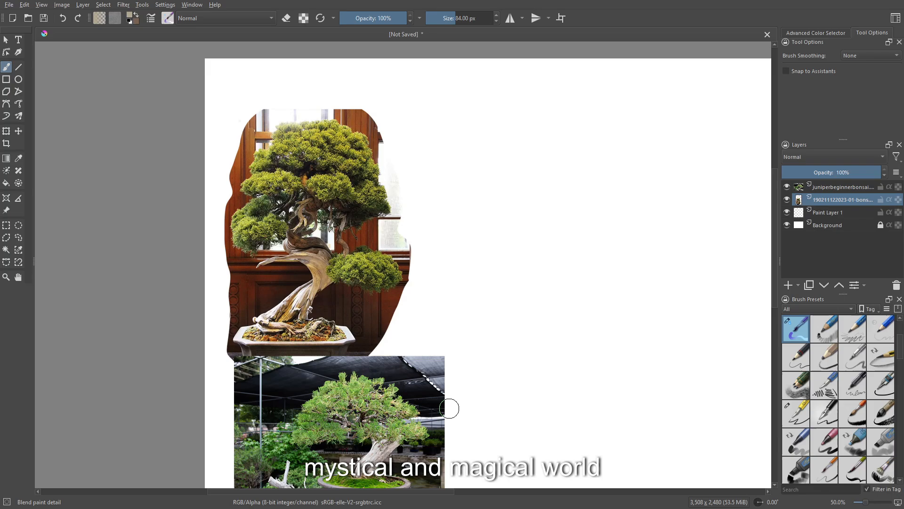
drag(608, 347, 420, 284)
drag(559, 319, 541, 343)
drag(475, 353, 529, 371)
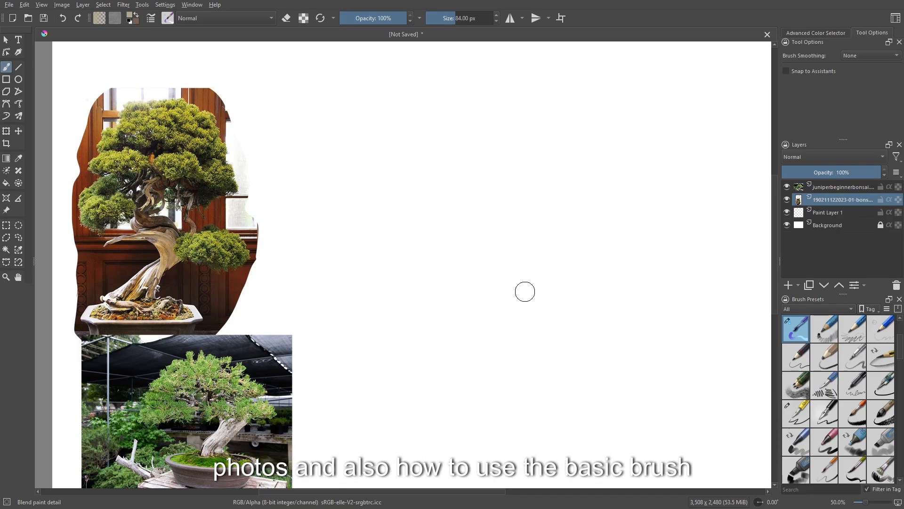
right_click(524, 292)
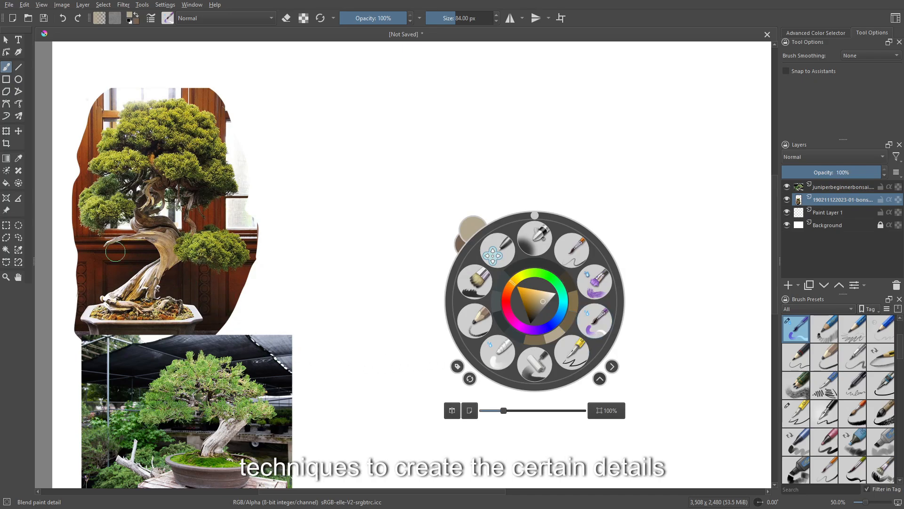
click(309, 346)
Step: Make Paint Layer 1 the active layer and reduce the brush size to 44 px
drag(335, 272, 397, 337)
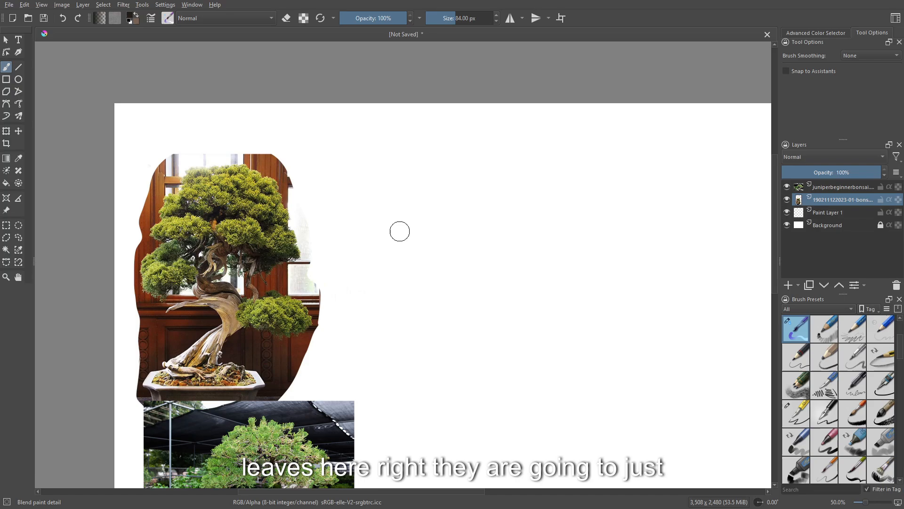
click(827, 213)
key(bracketleft)
key(bracketleft)
key(bracketleft)
key(bracketleft)
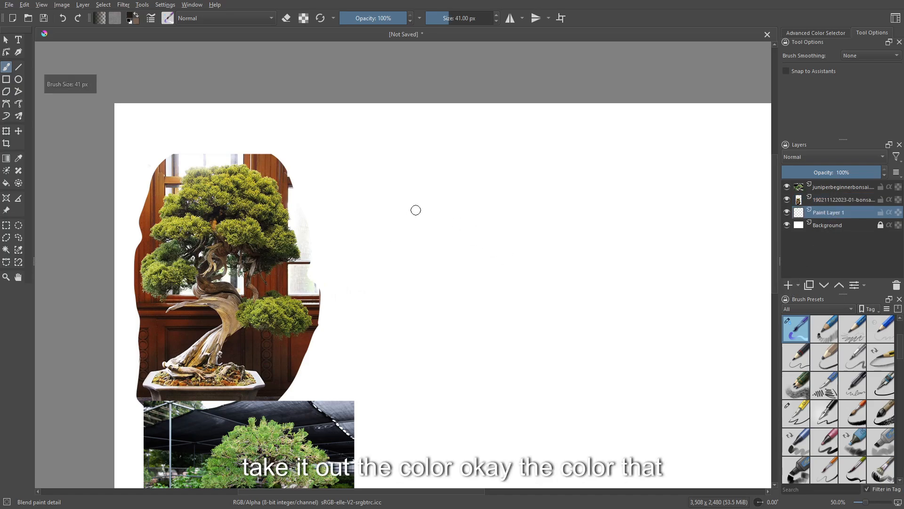
key(bracketright)
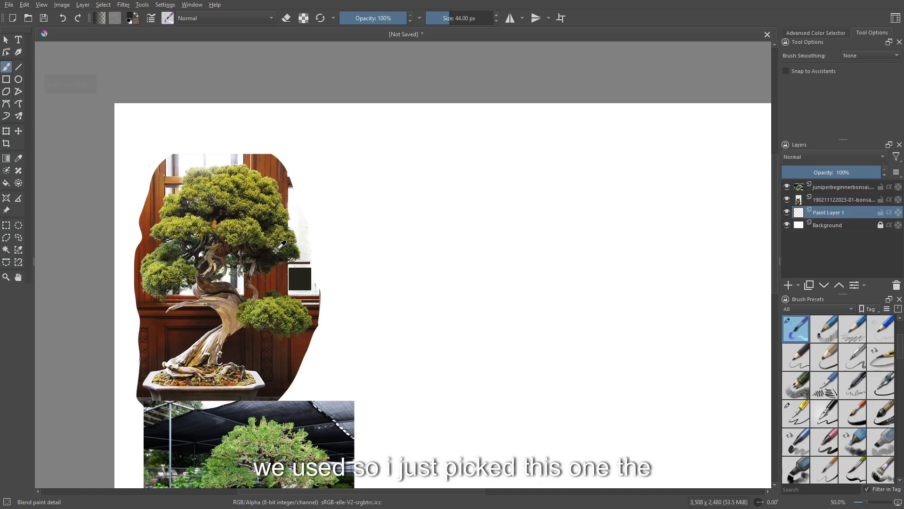
Step: Paint a column of five foliage swatches beside the upper bonsai, sampling its leaves from near-black through green to bright yellow-green
click(401, 200)
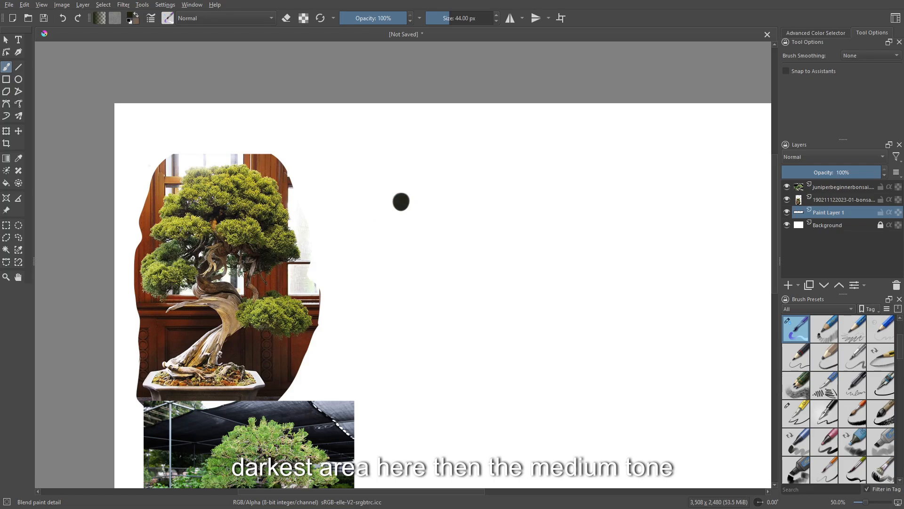
click(401, 225)
ctrl+click(294, 242)
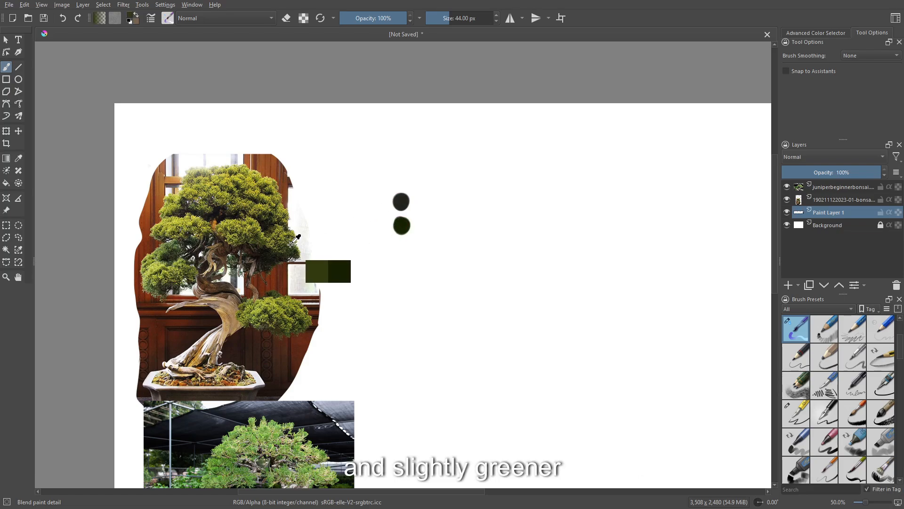
click(402, 248)
ctrl+click(289, 231)
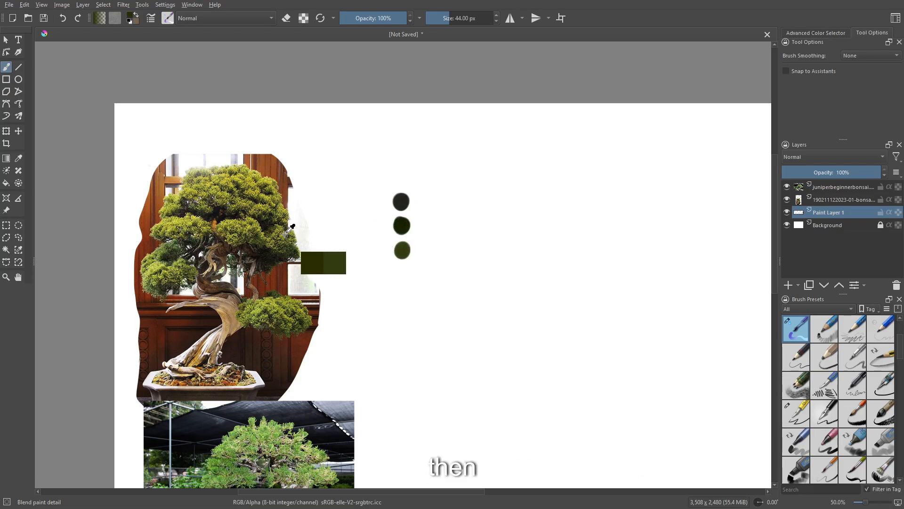
click(402, 271)
ctrl+click(288, 232)
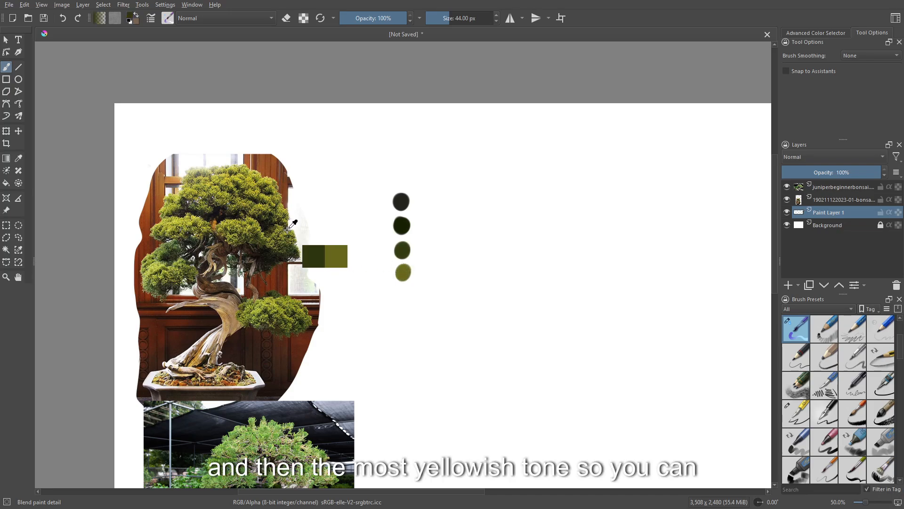
click(403, 296)
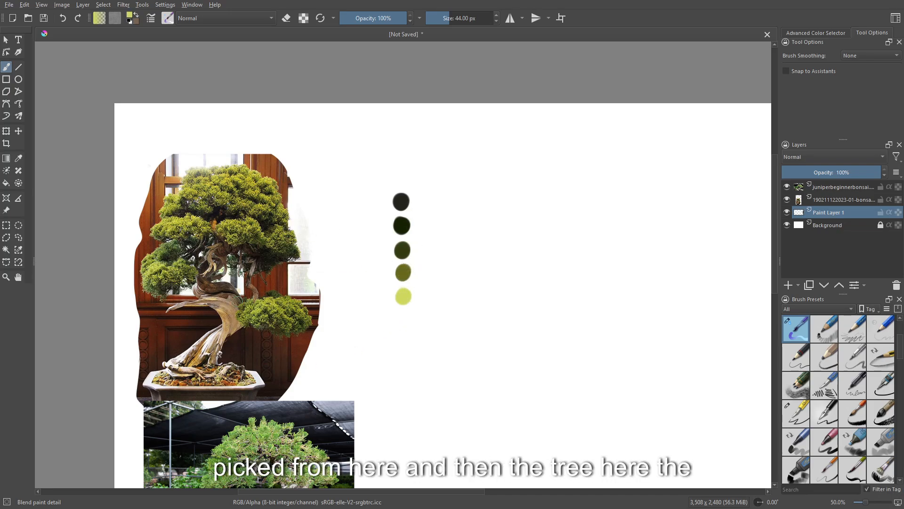
Step: Add three bark swatches below the greens, sampling grey-brown, dark brown and tan from the upper bonsai's trunk and branches
drag(426, 347, 449, 323)
ctrl+click(249, 260)
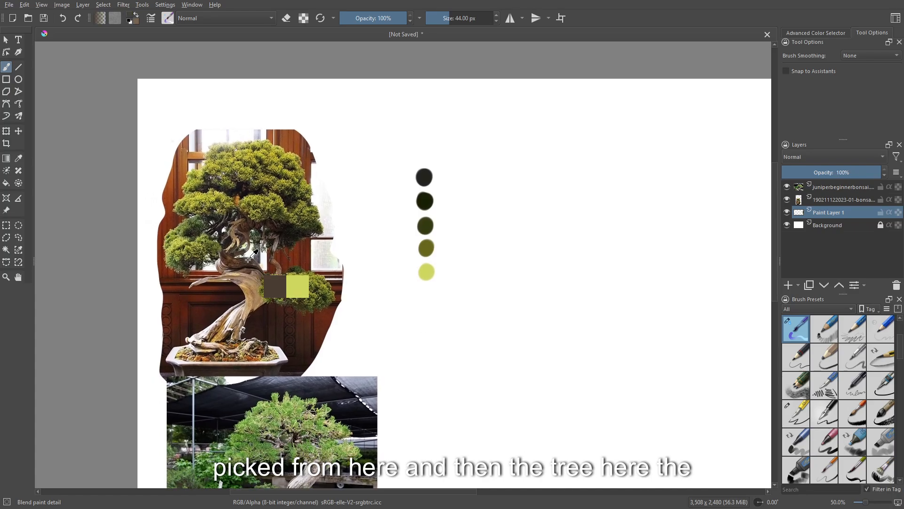
click(427, 303)
ctrl+click(244, 257)
click(426, 327)
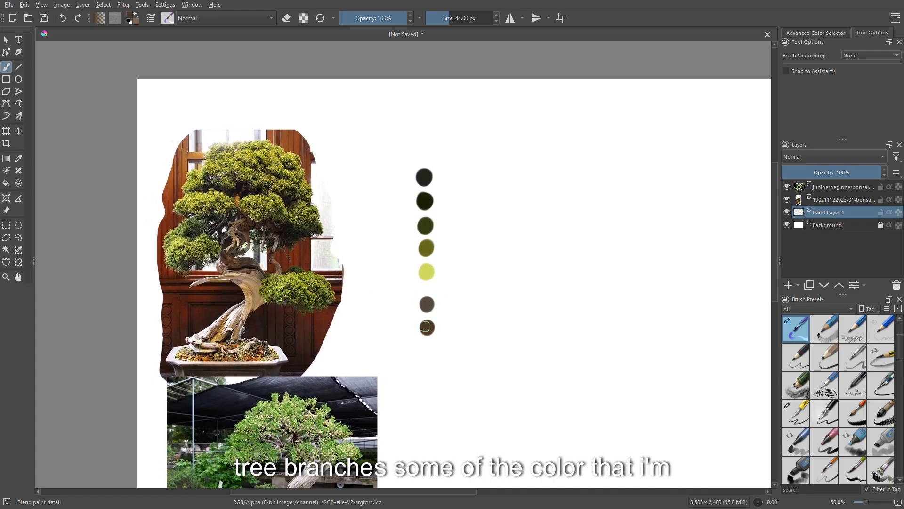
ctrl+click(250, 300)
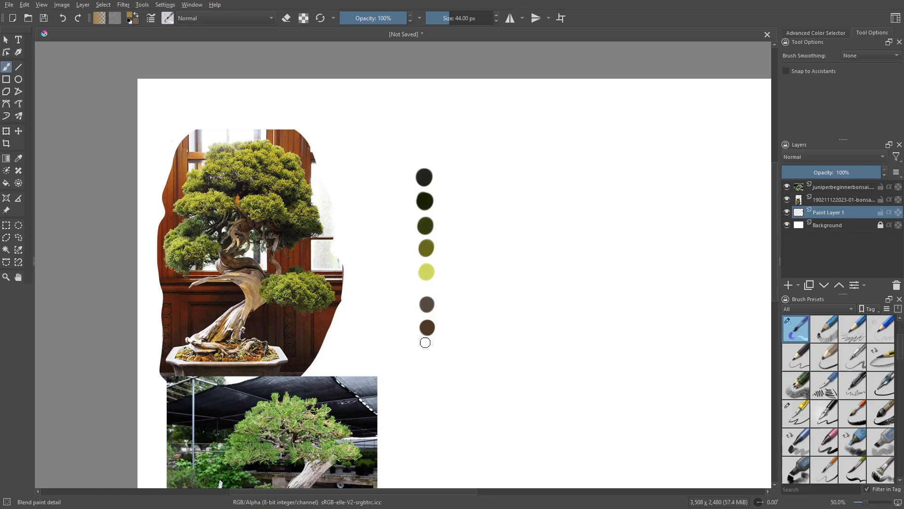
click(427, 349)
Step: Sample the pale trunk colour of the juniper bonsai and paint it as a swatch below the tan one
drag(452, 391, 453, 312)
ctrl+click(311, 396)
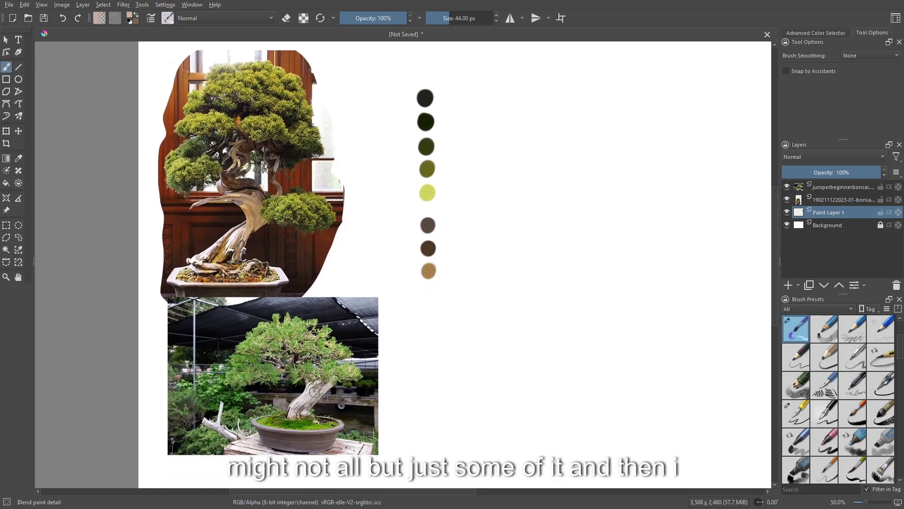
click(426, 301)
Step: Choose a dark blue-grey from the colour wheel and paint it as a swatch below the pale trunk colour
mouse_move(470, 276)
mouse_down()
mouse_move(453, 357)
mouse_move(486, 319)
mouse_up()
right_click(434, 360)
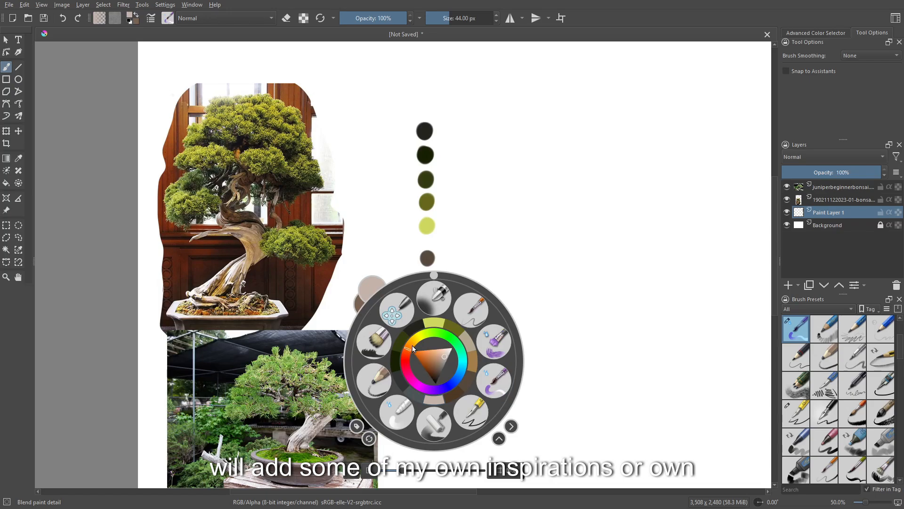
drag(412, 349, 460, 363)
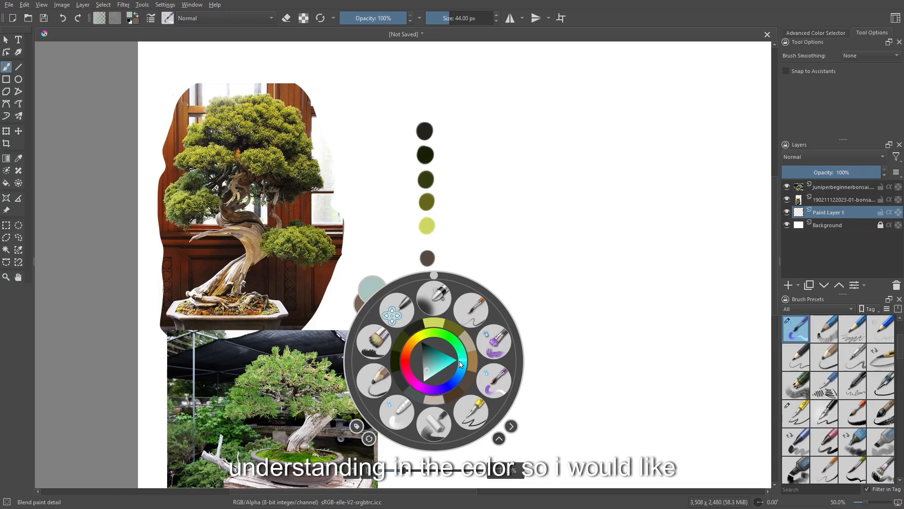
click(425, 356)
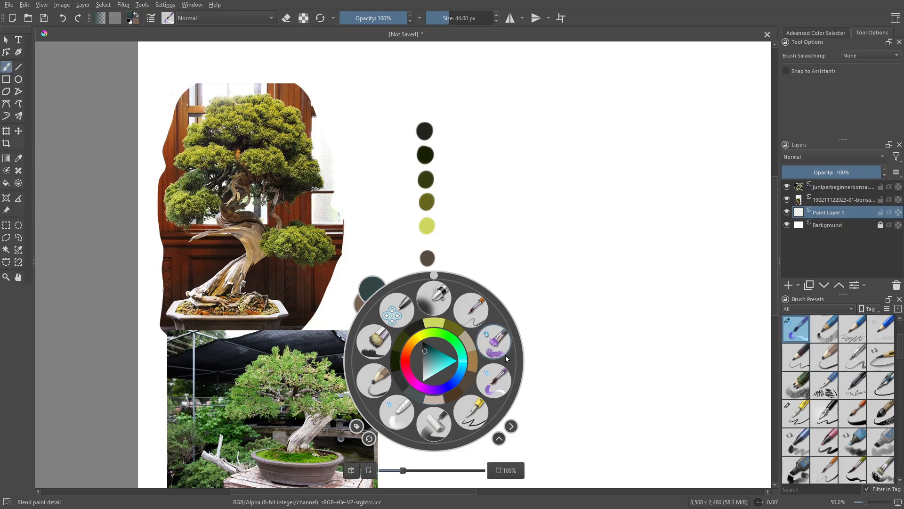
right_click(427, 357)
click(427, 361)
Step: Add two progressively lighter blue-grey swatches at the lower end of the palette column
right_click(449, 357)
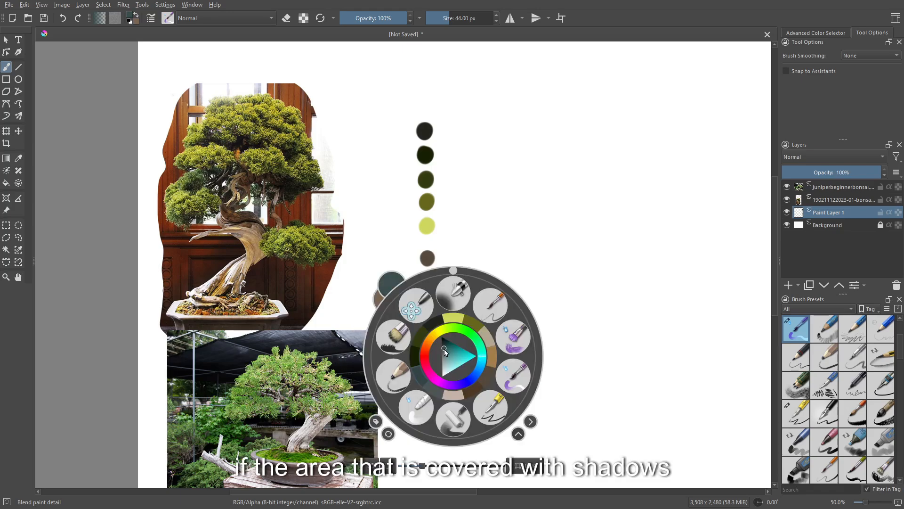
right_click(440, 377)
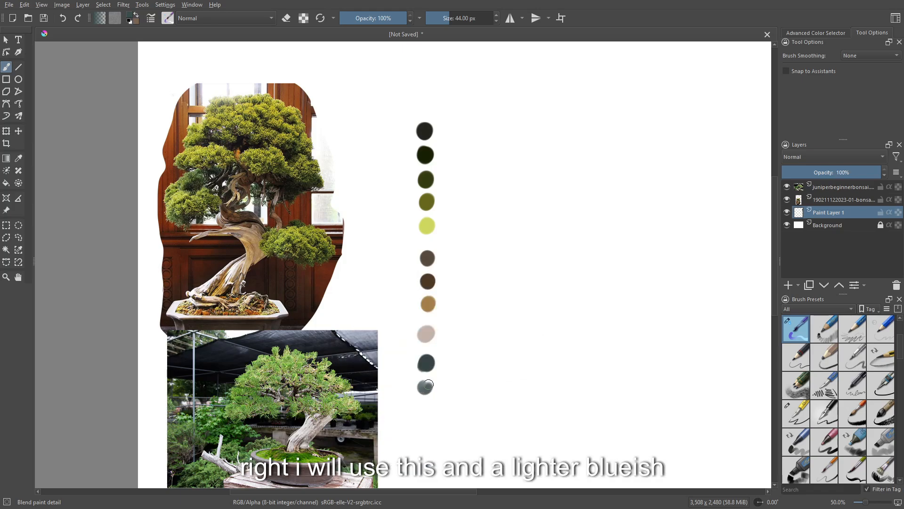
click(426, 386)
right_click(445, 367)
click(438, 362)
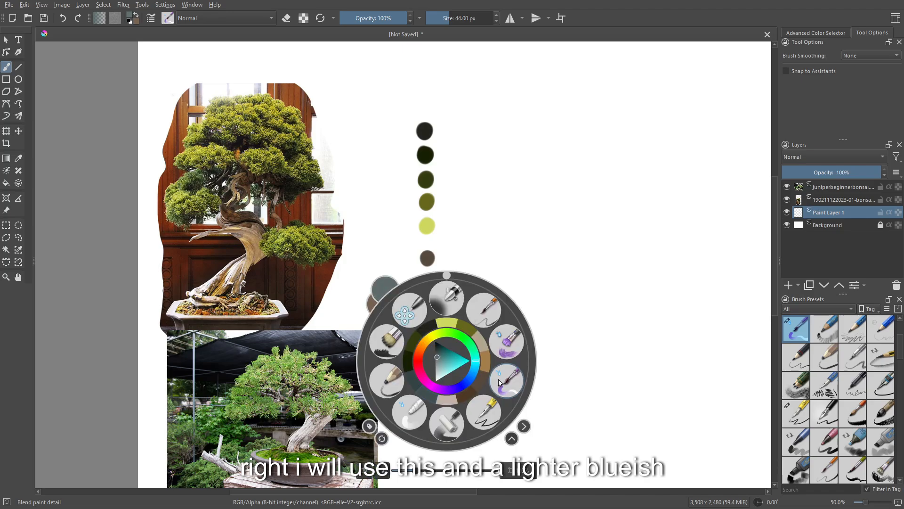
right_click(429, 405)
click(425, 409)
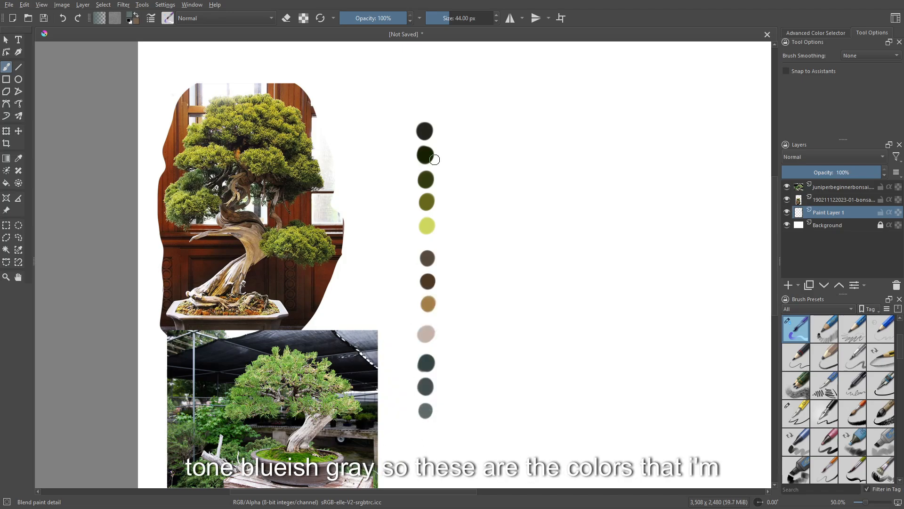
Step: Rename the palette layer Paint Layer 1 as "color pick"
double_click(830, 212)
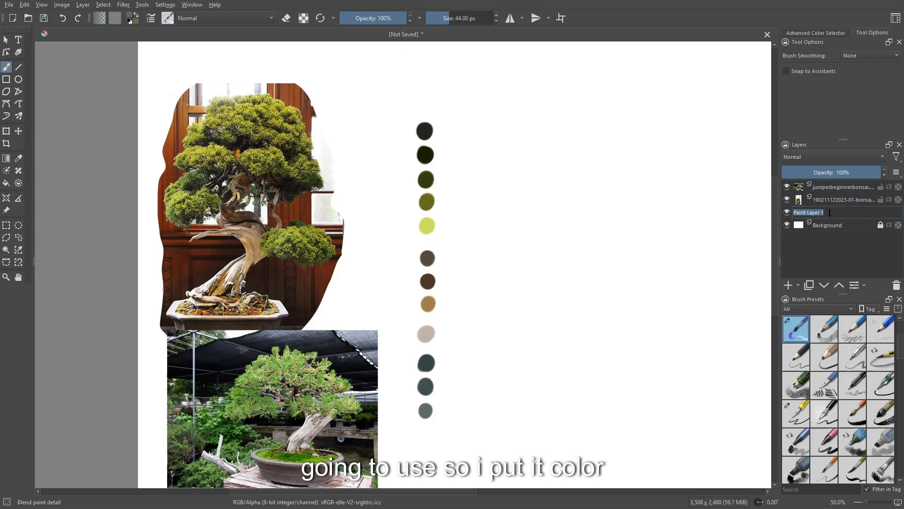
text(color pick)
key(Return)
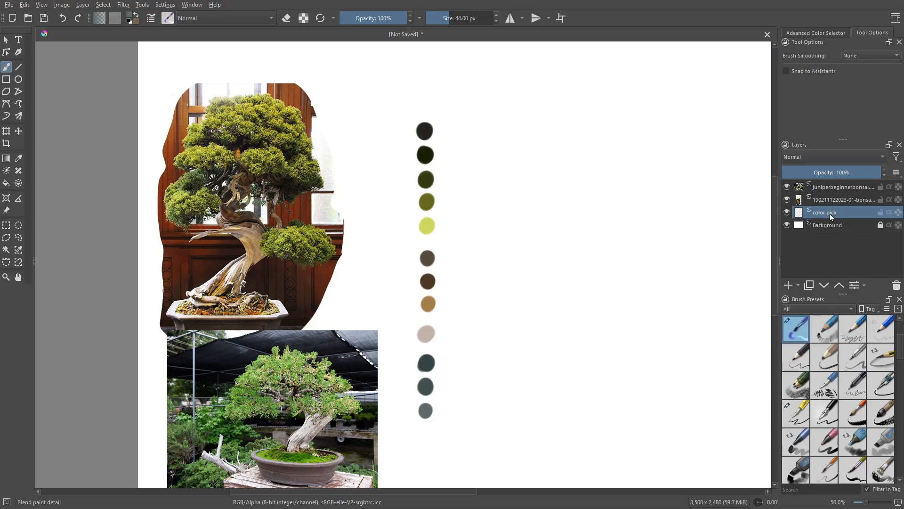
Step: Create a paint layer above the color pick layer and name it "tree sketch"
click(788, 285)
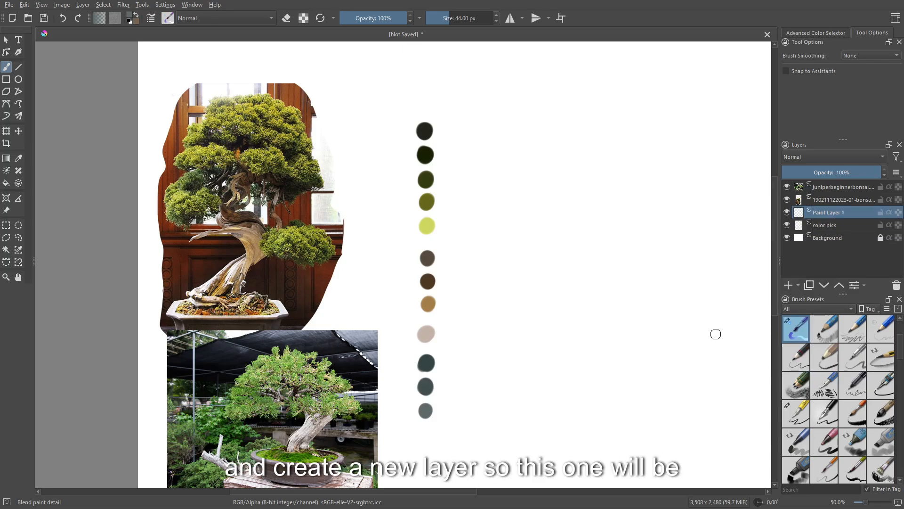
double_click(827, 215)
text(tree sketch)
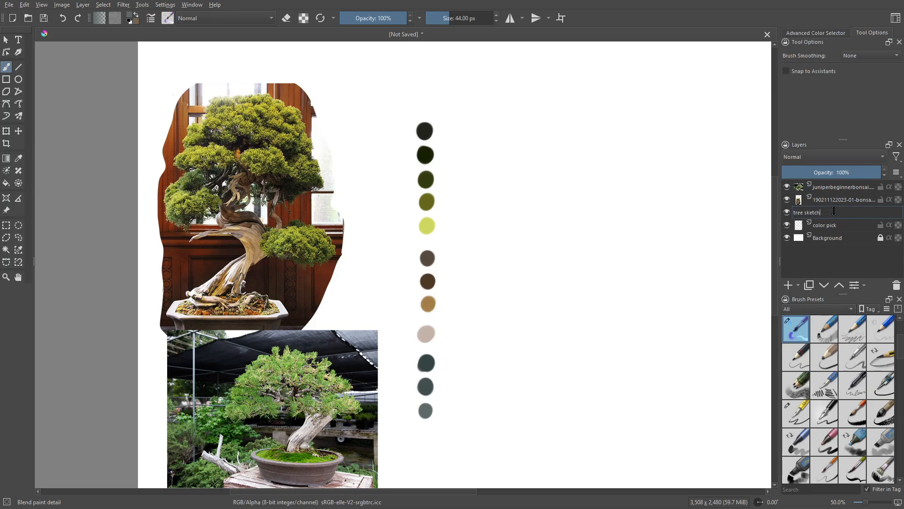
key(Return)
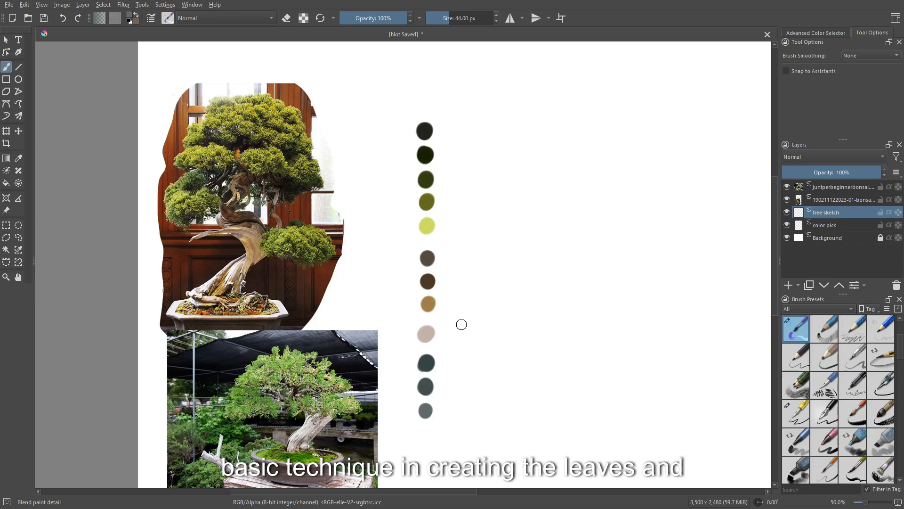
Step: Sample the dark brown swatch and paint a solid, slightly tilted trunk block beside the palette, enlarging the brush to 126 px
scroll(555, 317, down, 3)
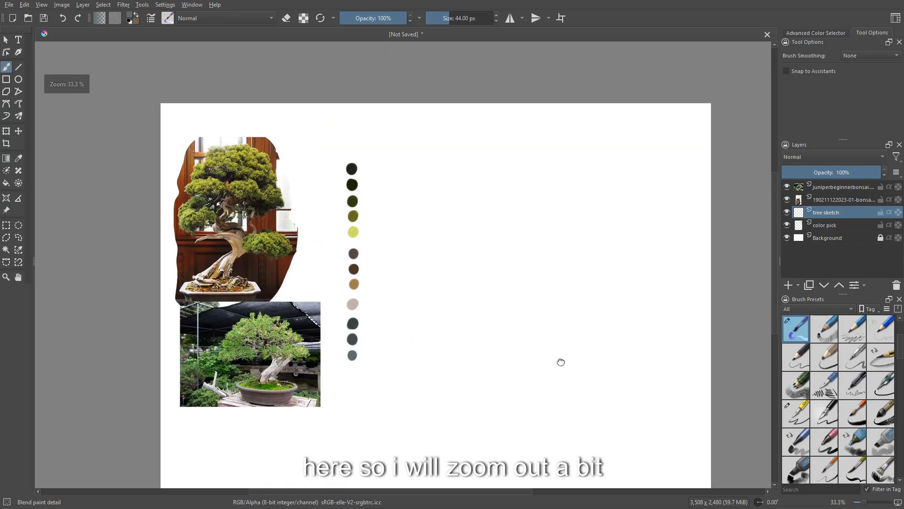
scroll(450, 262, up, 2)
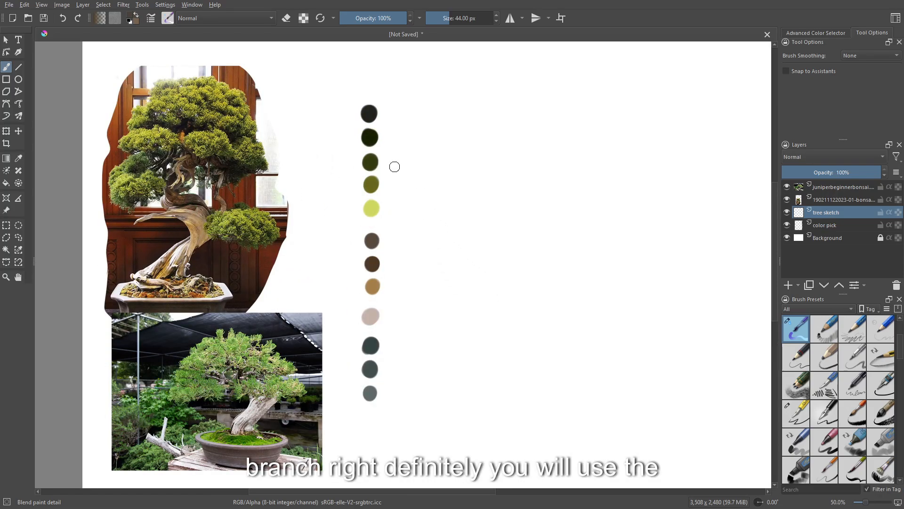
ctrl+click(373, 262)
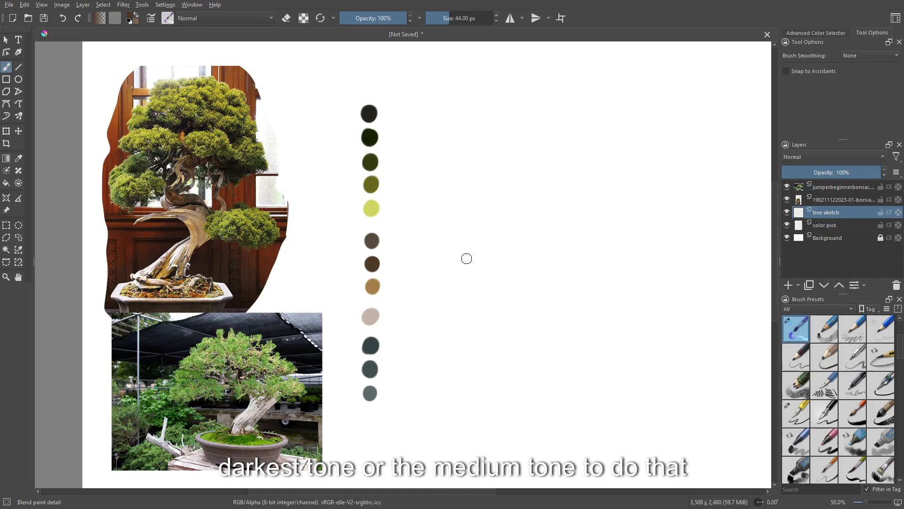
mouse_move(448, 256)
mouse_down()
mouse_move(475, 200)
mouse_move(463, 269)
mouse_move(478, 222)
mouse_move(486, 271)
mouse_up()
key(bracketright)
key(bracketright)
key(bracketright)
key(bracketright)
key(bracketright)
key(bracketright)
key(bracketright)
key(bracketright)
key(bracketright)
key(bracketright)
key(bracketright)
key(bracketright)
key(bracketright)
right_click(511, 253)
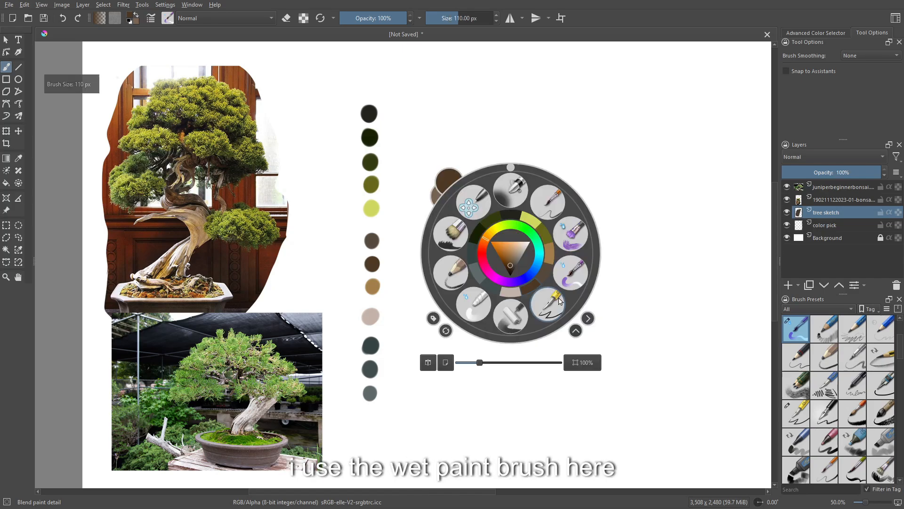
right_click(569, 269)
key(bracketright)
key(bracketright)
mouse_move(491, 219)
mouse_down()
mouse_move(486, 247)
mouse_move(463, 218)
mouse_move(443, 282)
mouse_move(452, 217)
mouse_move(448, 255)
mouse_move(479, 198)
mouse_move(472, 268)
mouse_move(516, 188)
mouse_up()
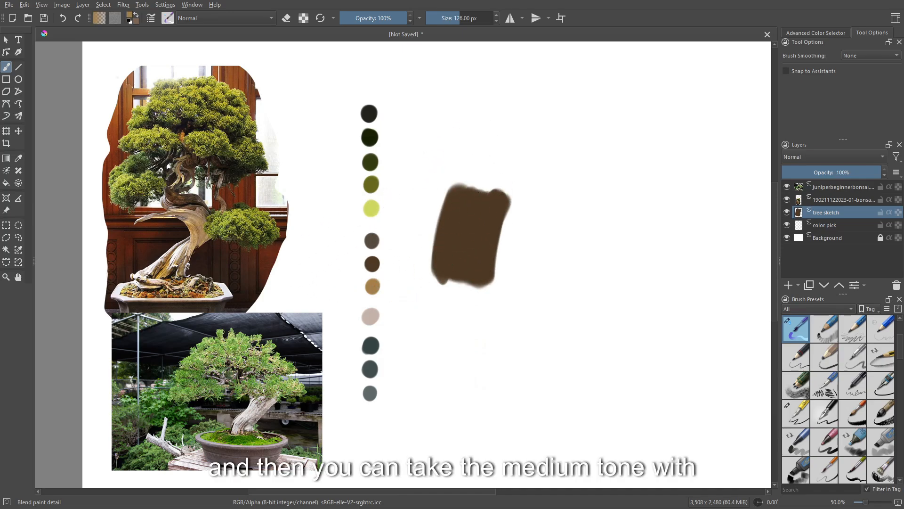
Step: Paint lengthwise bark streaks over the trunk block in the grey-brown swatch colour, reducing the brush to 35 px
ctrl+click(371, 244)
mouse_move(462, 246)
mouse_down()
mouse_move(483, 191)
mouse_move(452, 239)
mouse_up()
mouse_move(472, 217)
mouse_down()
mouse_move(460, 269)
mouse_move(473, 219)
mouse_up()
drag(472, 265, 491, 200)
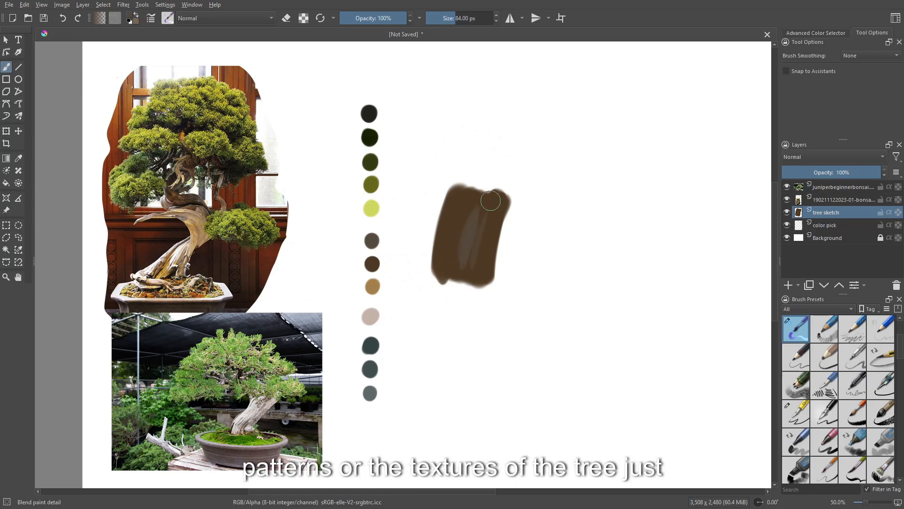
drag(479, 266, 493, 210)
drag(494, 210, 481, 262)
mouse_move(454, 234)
mouse_down()
mouse_move(453, 212)
mouse_move(460, 254)
mouse_move(441, 270)
mouse_up()
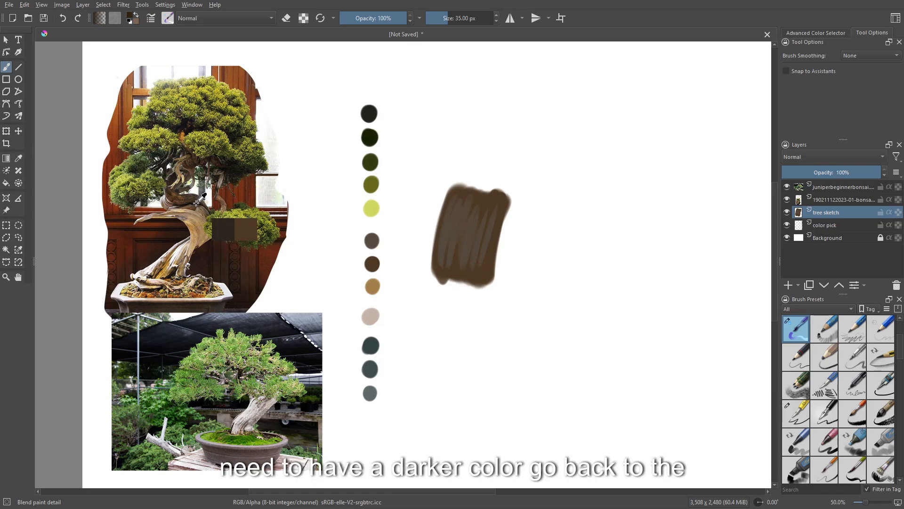
Step: Add a near-black swatch beside the grey-brown one on the color pick layer
click(824, 225)
drag(392, 233, 390, 235)
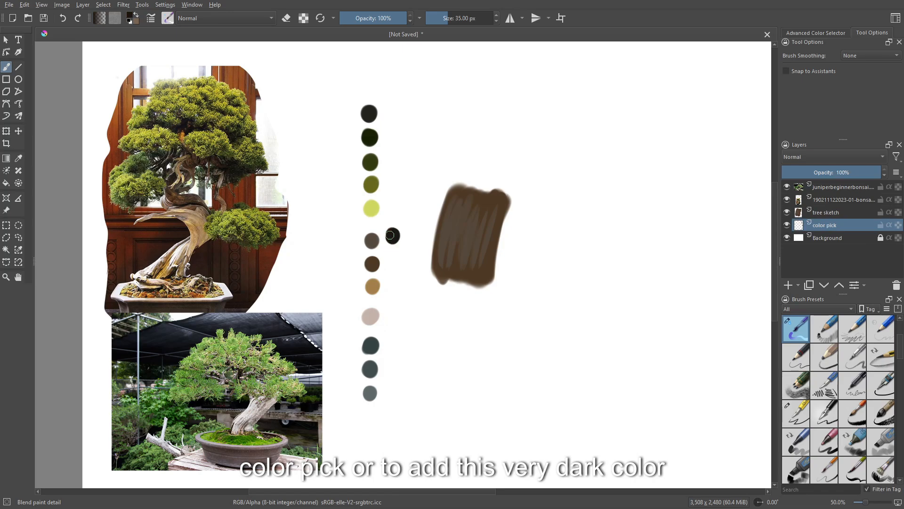
Step: Paint near-black lengthwise cracks and a knot over the trunk block on the tree sketch layer
click(832, 213)
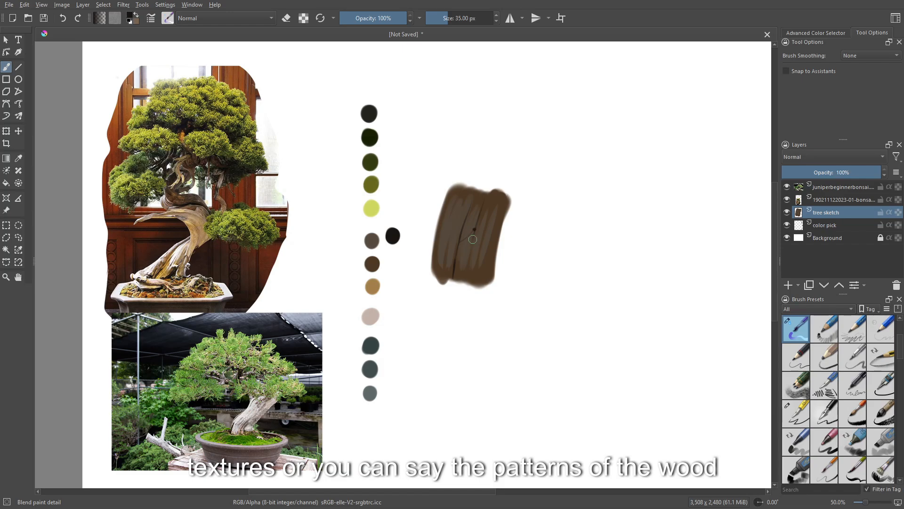
drag(474, 229, 471, 286)
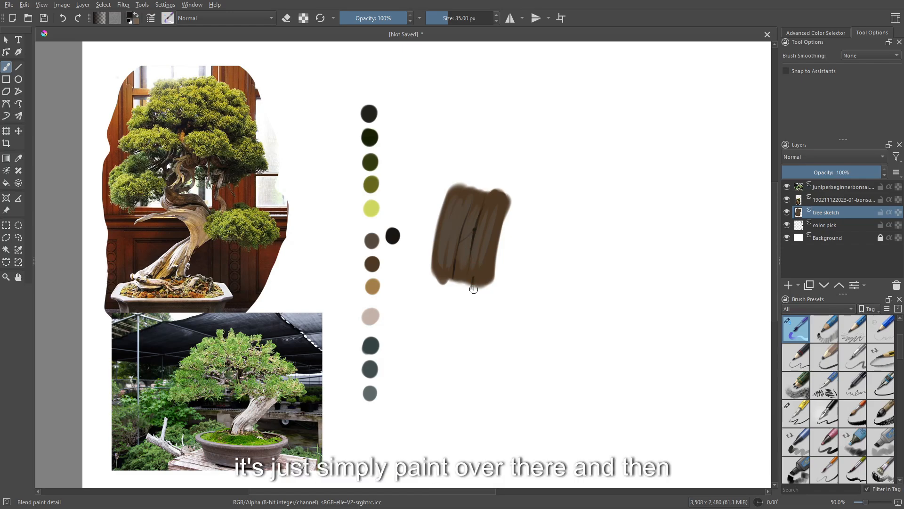
drag(487, 219, 479, 256)
drag(458, 211, 440, 277)
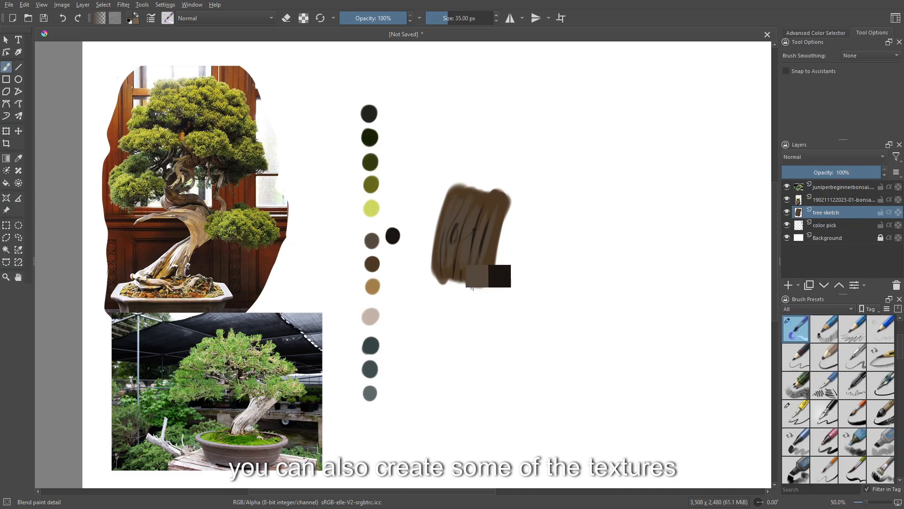
Step: Refine the wood grain with more strokes between the cracks, alternating light and dark browns sampled from the trunk block
ctrl+click(494, 221)
ctrl+click(474, 277)
drag(487, 241, 480, 277)
drag(496, 214, 479, 281)
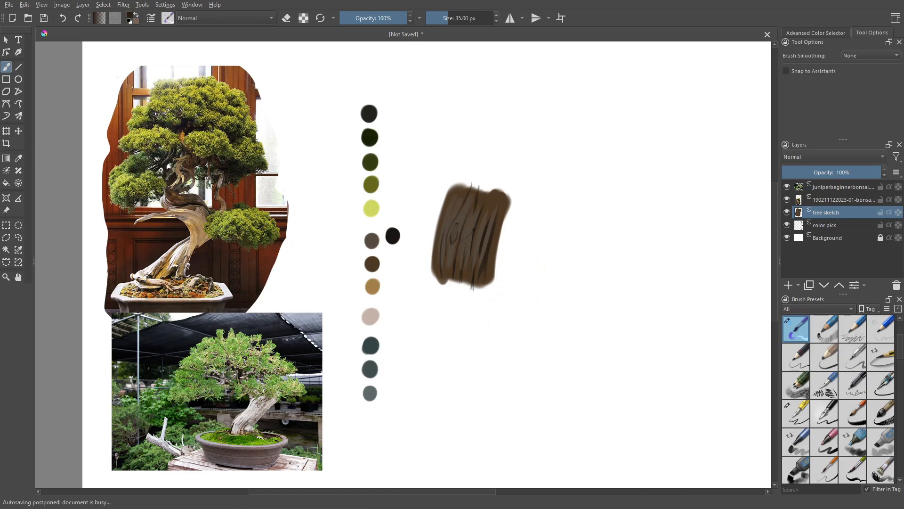
ctrl+click(462, 246)
drag(482, 208, 471, 229)
ctrl+click(488, 242)
mouse_move(491, 277)
mouse_down()
mouse_move(492, 249)
mouse_move(377, 286)
mouse_move(470, 228)
mouse_move(468, 241)
mouse_move(476, 204)
mouse_move(457, 259)
mouse_up()
ctrl+click(491, 215)
Step: Highlight the knot and crack edges of the trunk block with the tan swatch colour and browns sampled from the bark
ctrl+click(375, 284)
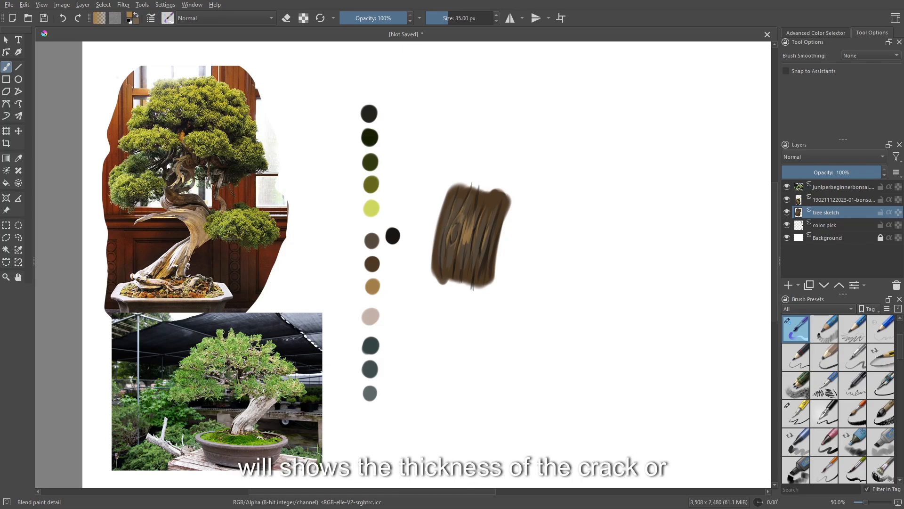
drag(455, 221, 465, 204)
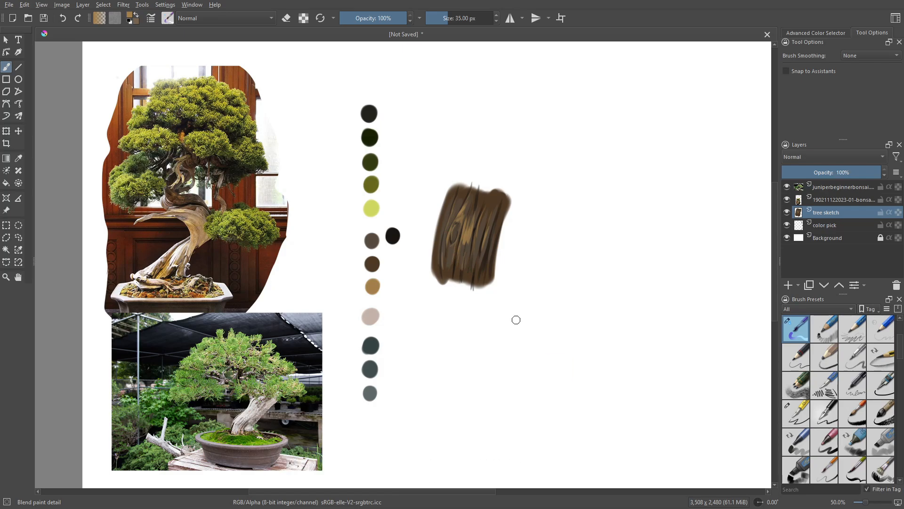
ctrl+click(485, 256)
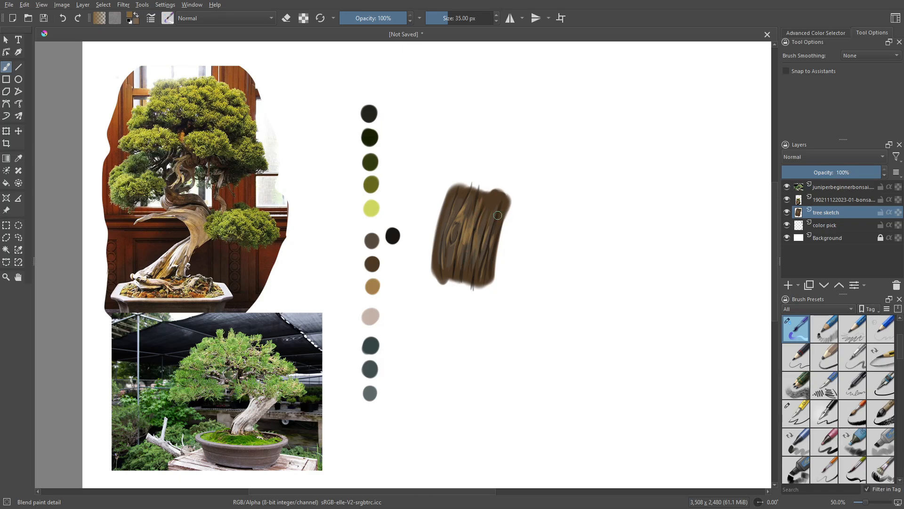
ctrl+click(465, 218)
mouse_move(458, 201)
mouse_down()
mouse_move(435, 258)
mouse_move(450, 235)
mouse_move(449, 186)
mouse_move(426, 265)
mouse_up()
Step: Erase the soft outer edges of the trunk block to give it a cleaner outline, and return to painting mode
key(e)
ctrl+click(481, 195)
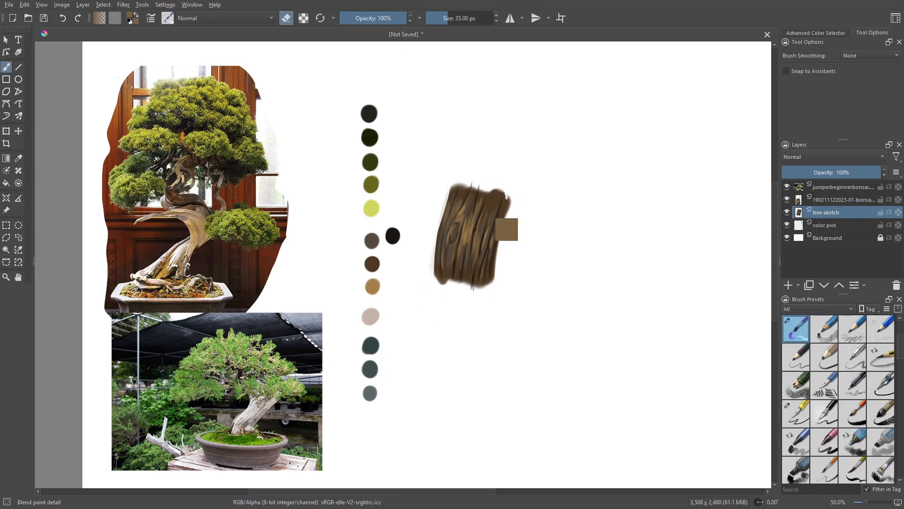
key(e)
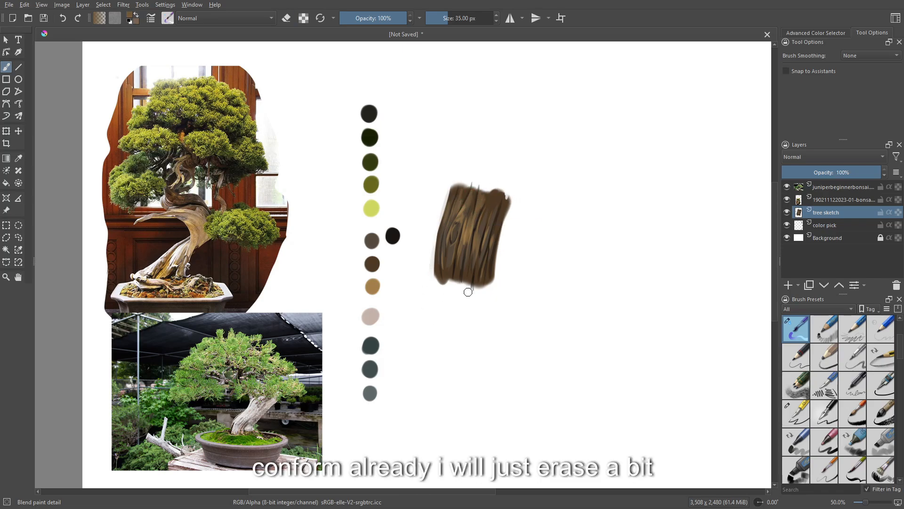
key(e)
drag(436, 278, 432, 252)
mouse_move(496, 191)
mouse_down()
mouse_move(451, 179)
mouse_move(508, 181)
mouse_move(492, 282)
mouse_up()
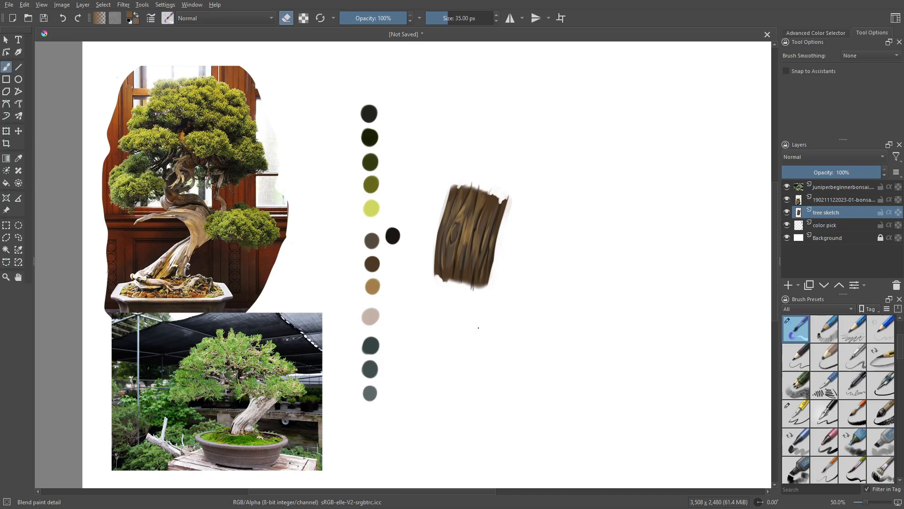
key(e)
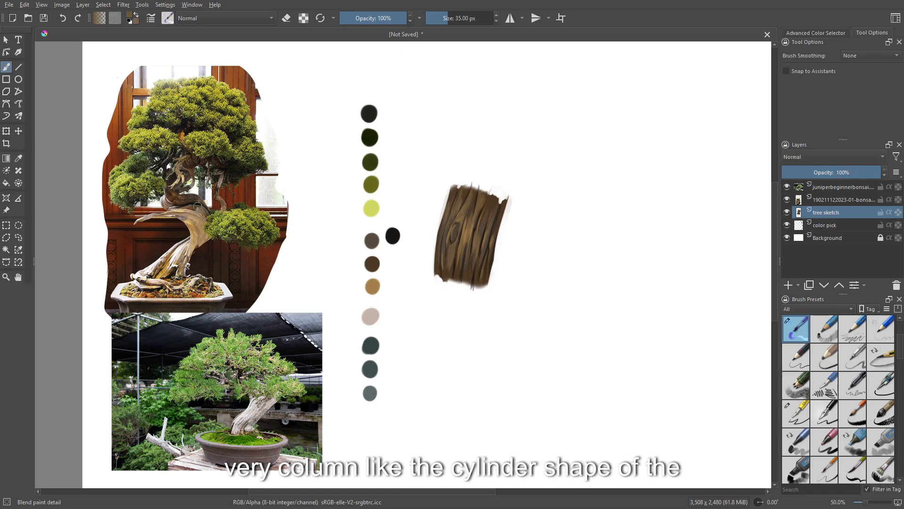
Step: Create a paint layer above tree sketch, group the two layers together and select the group
click(788, 285)
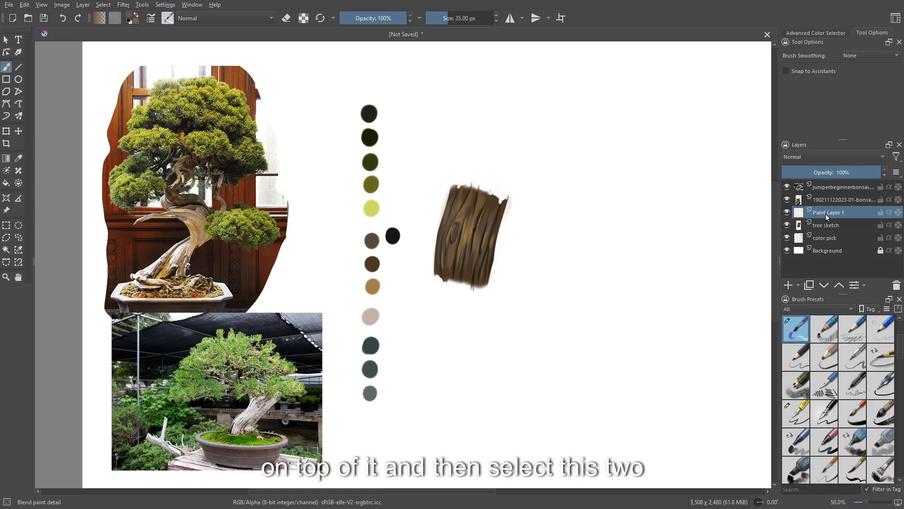
ctrl+click(832, 225)
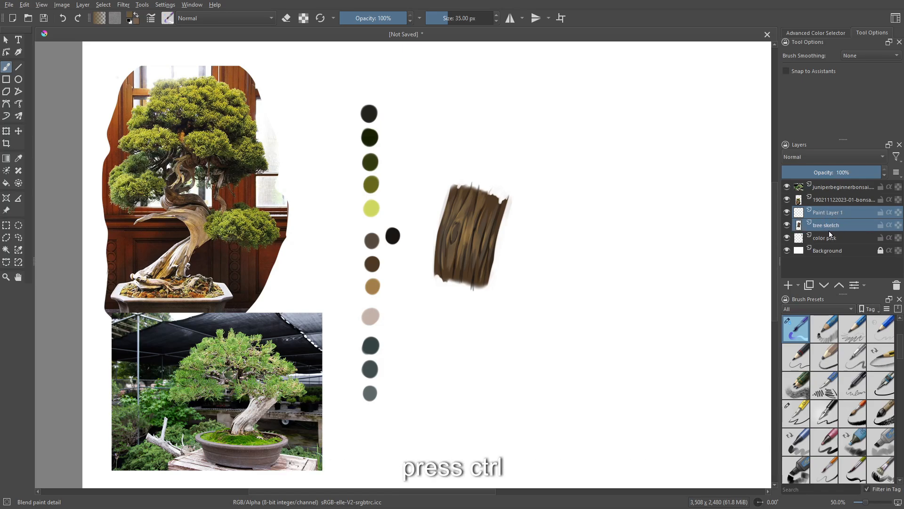
key(ctrl+g)
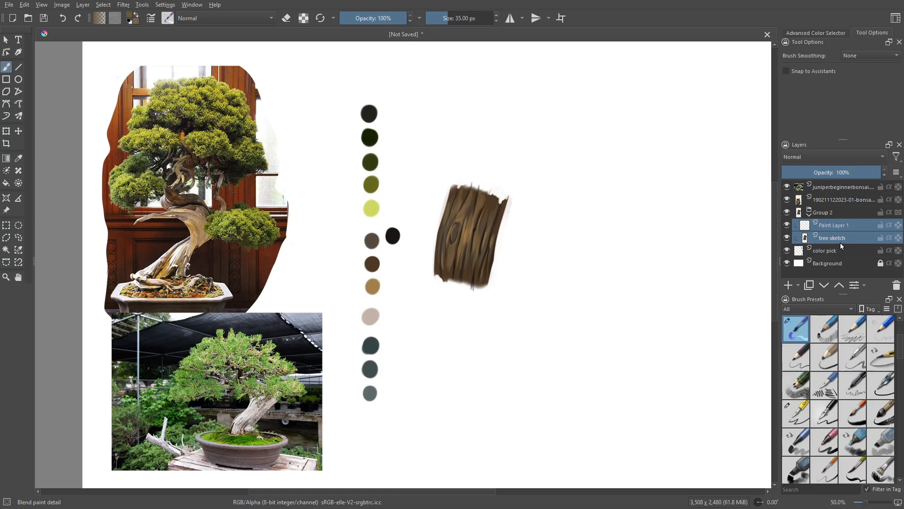
click(831, 217)
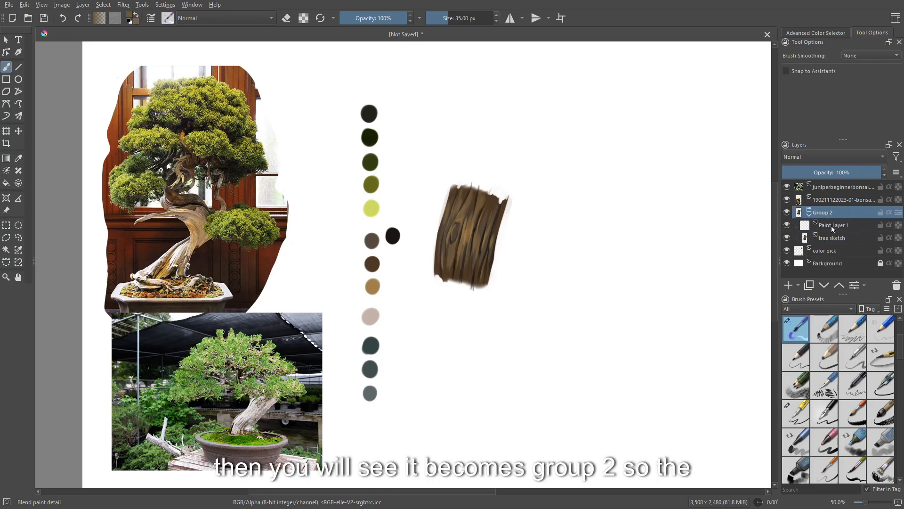
Step: Turn on alpha inheritance for Paint Layer 1 above tree sketch and set its blending mode to Multiply
click(832, 228)
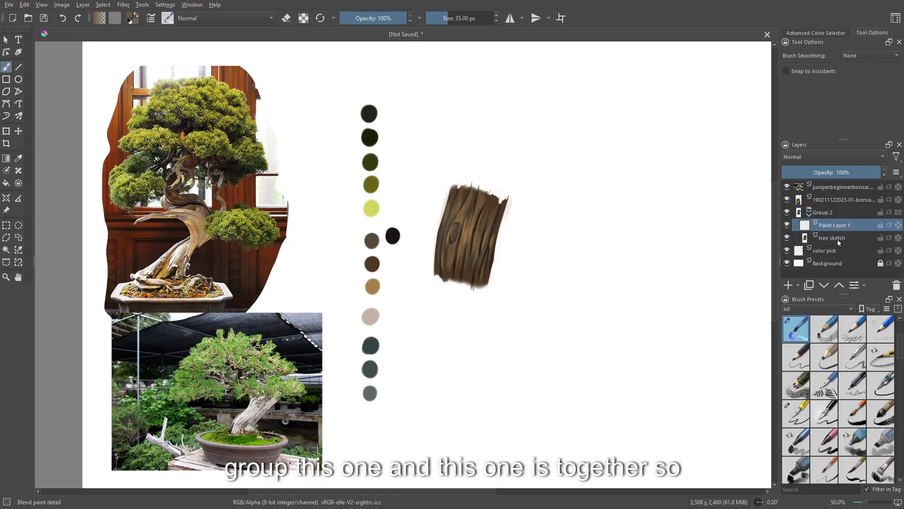
click(843, 240)
click(833, 225)
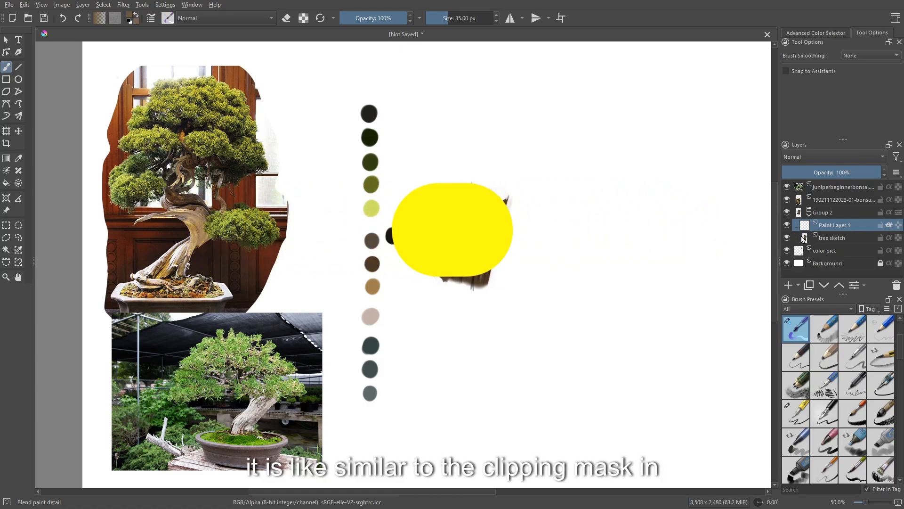
click(815, 156)
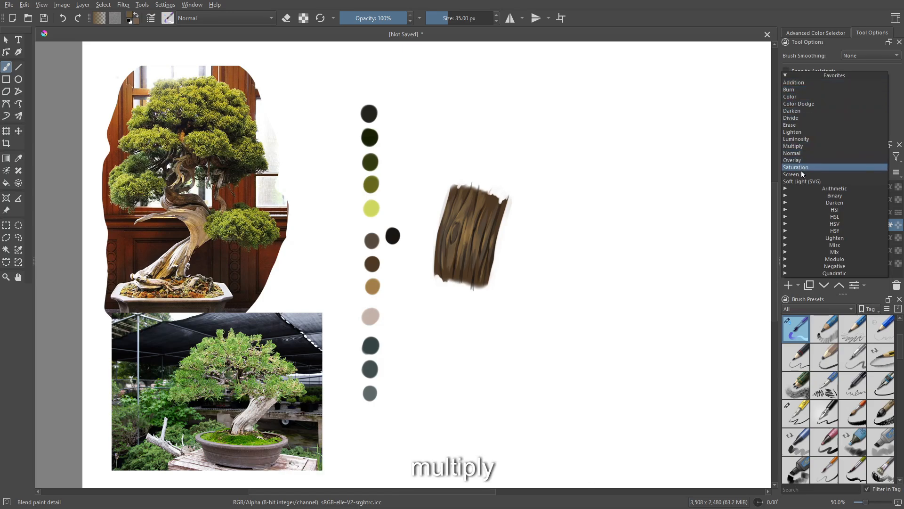
click(801, 147)
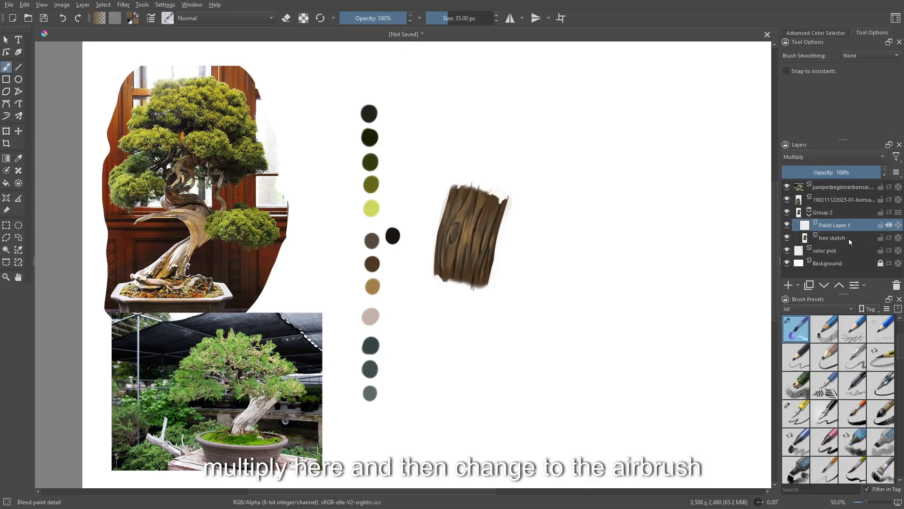
Step: Shade both sides of the trunk block with the Airbrush Soft brush, using the grey-brown swatch colour
right_click(506, 286)
click(505, 226)
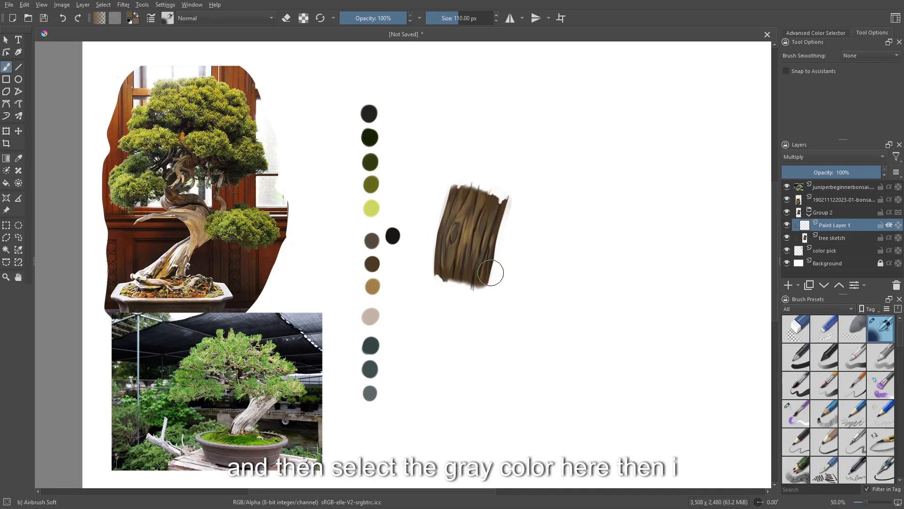
ctrl+click(371, 240)
mouse_move(487, 222)
mouse_down()
mouse_move(501, 233)
mouse_move(516, 192)
mouse_move(482, 293)
mouse_move(504, 203)
mouse_up()
drag(426, 275, 428, 251)
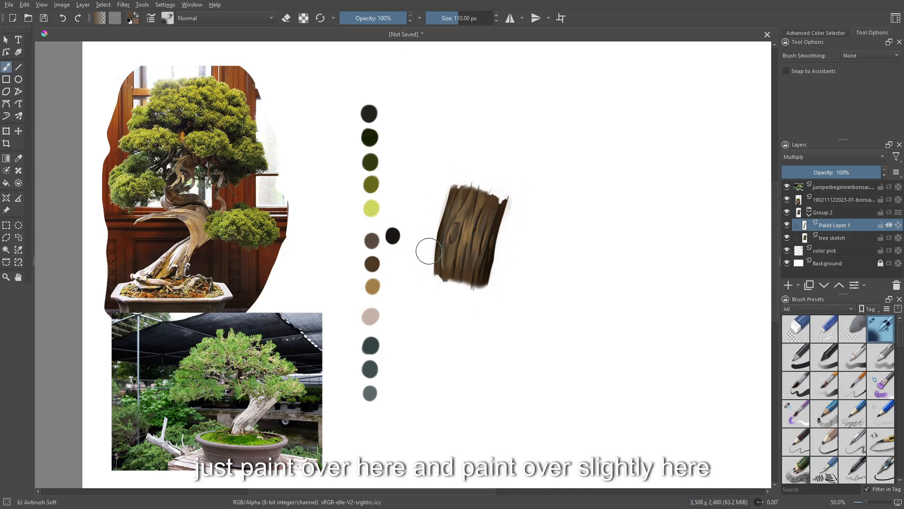
drag(449, 170, 460, 166)
drag(492, 200, 476, 266)
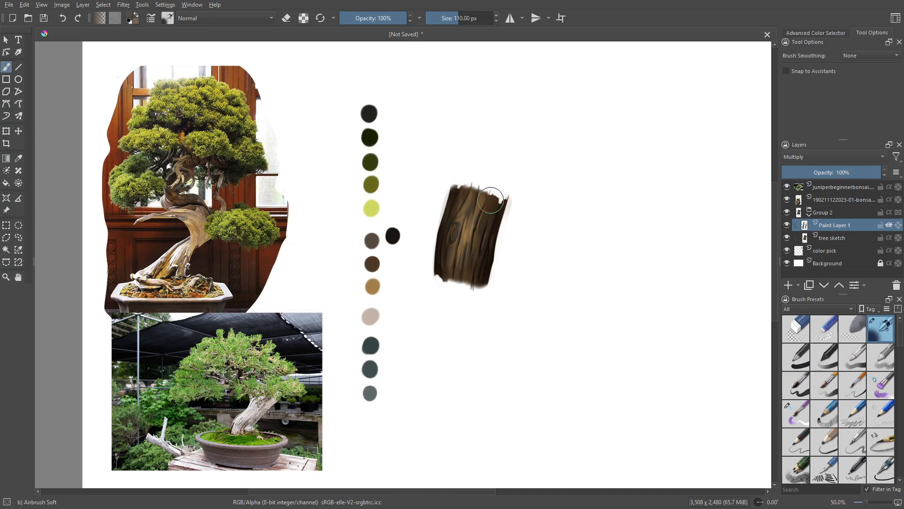
Step: Erase the airbrushed shading along the middle of the trunk block, return to painting mode and sample the dark bark colour
key(e)
drag(468, 193, 446, 286)
drag(461, 209, 450, 307)
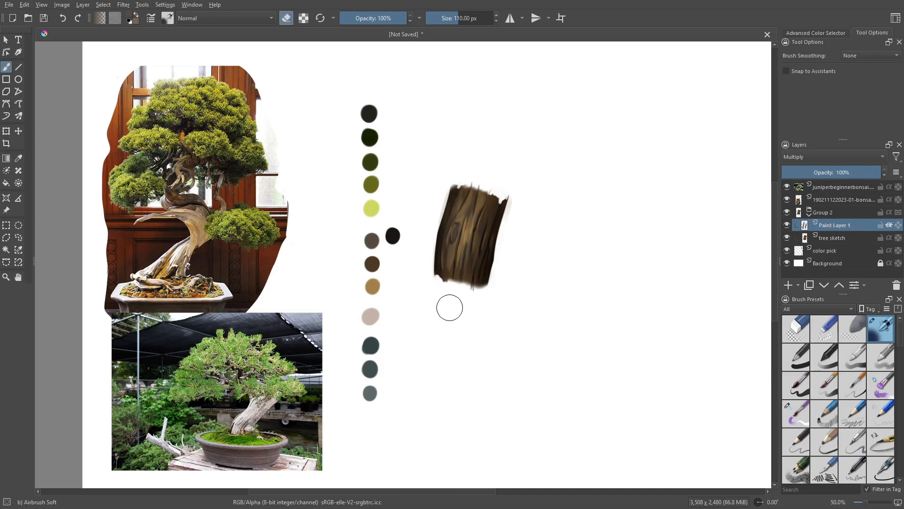
key(e)
ctrl+click(499, 208)
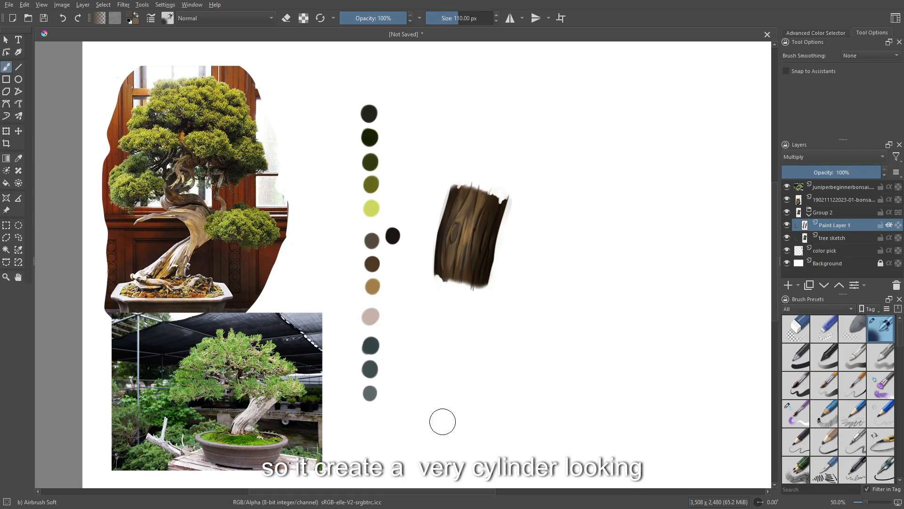
Step: Hide and show Paint Layer 1 to compare the trunk block with and without its shading
click(787, 226)
click(787, 226)
click(787, 226)
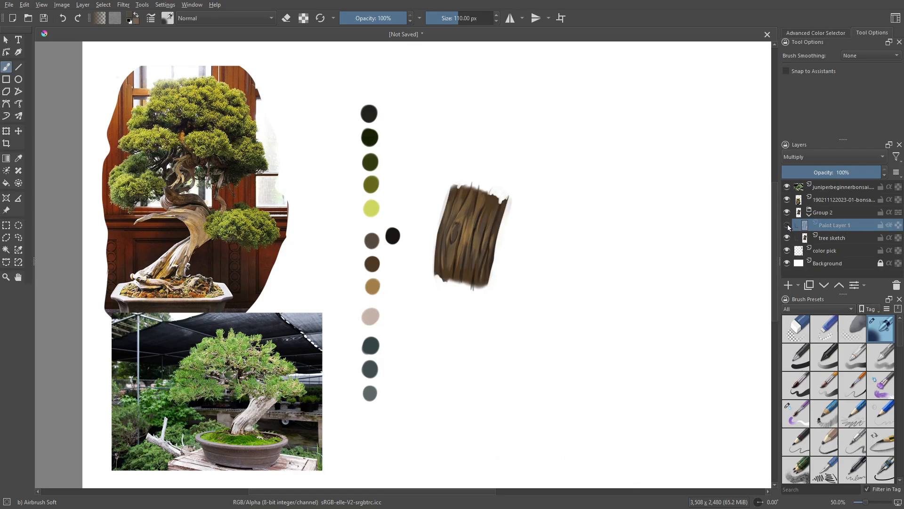
click(787, 226)
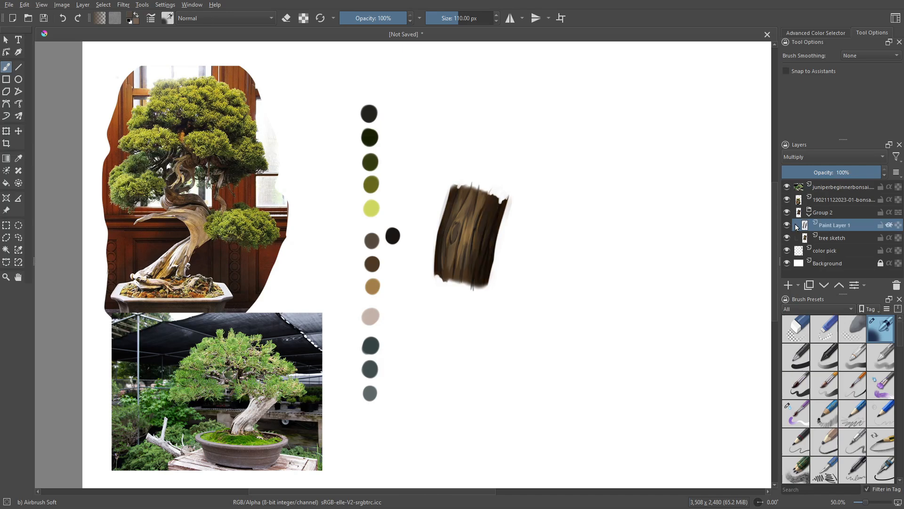
Step: Switch Paint Layer 1's alpha inheritance off and on again to examine how it confines the shading to tree sketch
click(889, 226)
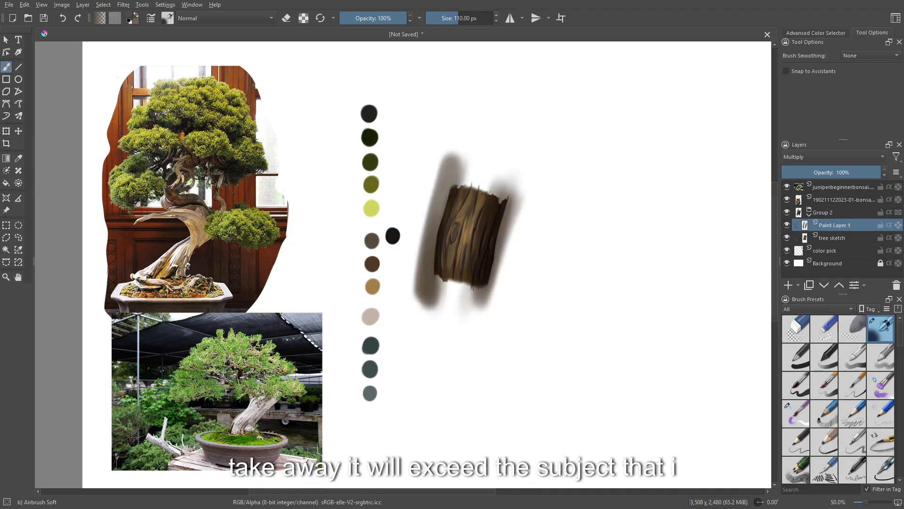
click(830, 240)
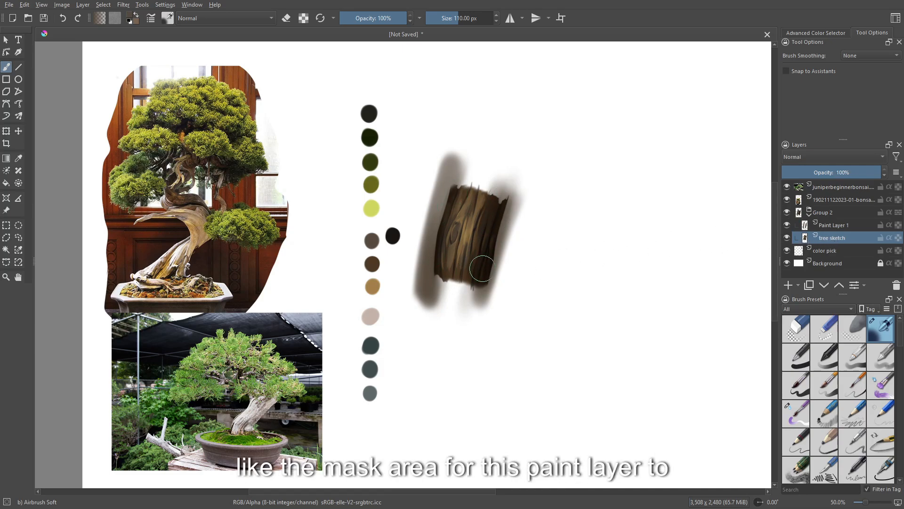
click(841, 228)
click(890, 226)
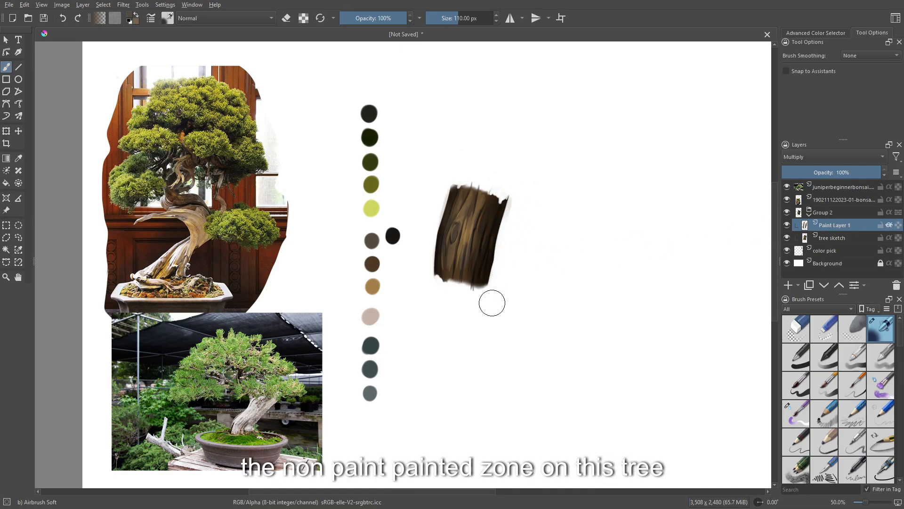
Step: Add a new paint layer above Paint Layer 1 in the group and turn on its alpha inheritance
click(834, 240)
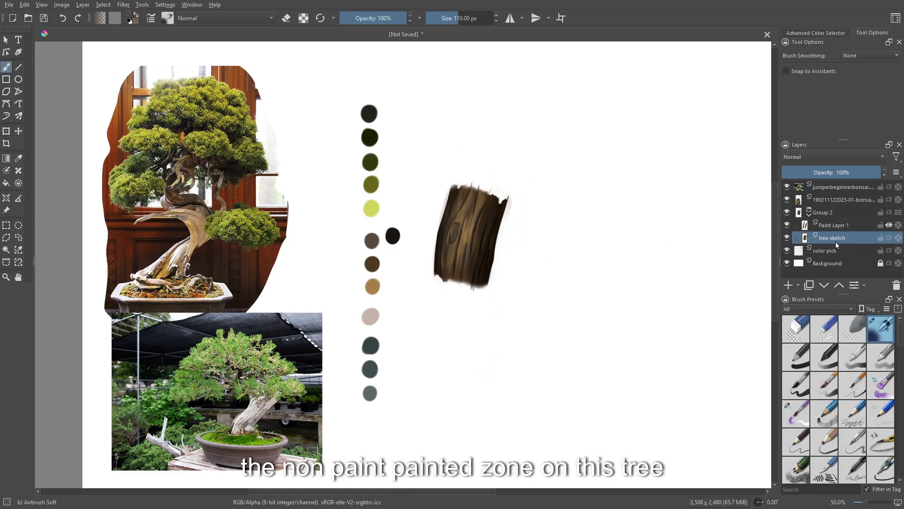
key(Insert)
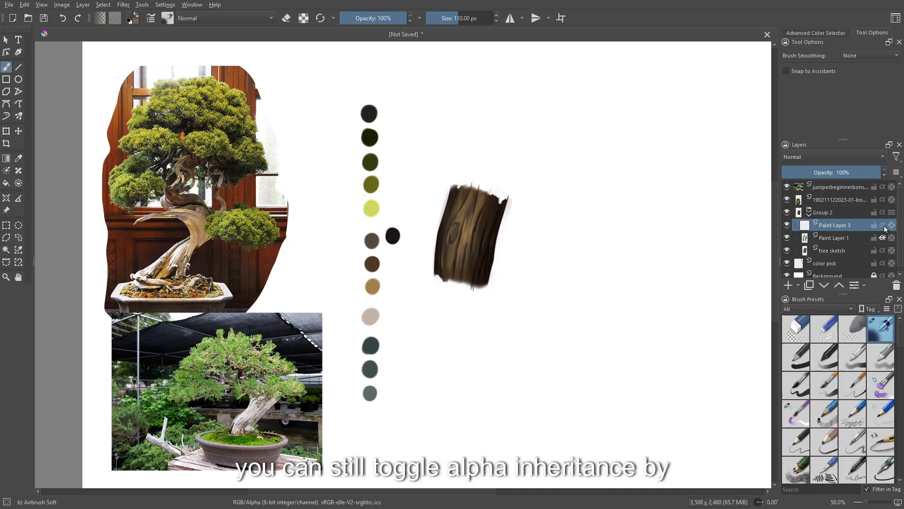
click(882, 225)
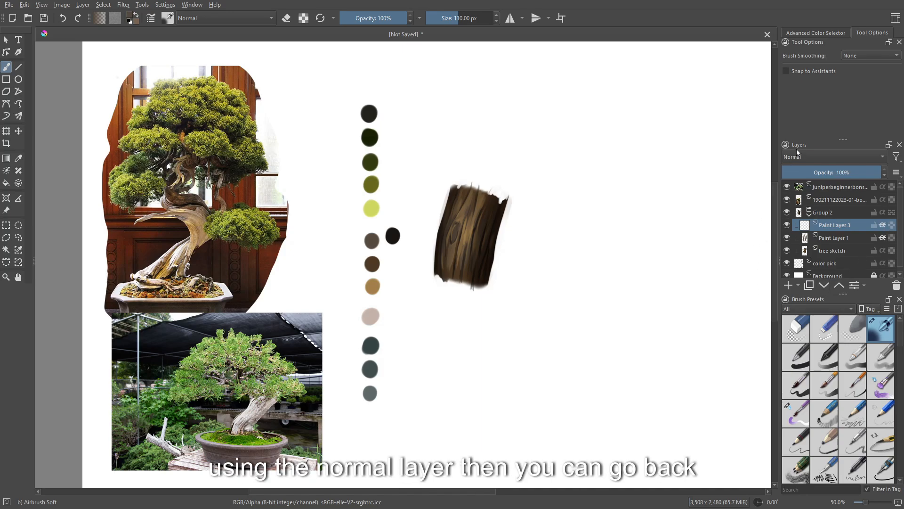
Step: Paint grain strokes down the middle of the trunk block with the Blend paint detail brush and a brown sampled from the bark
key(ctrl+plus)
right_click(483, 237)
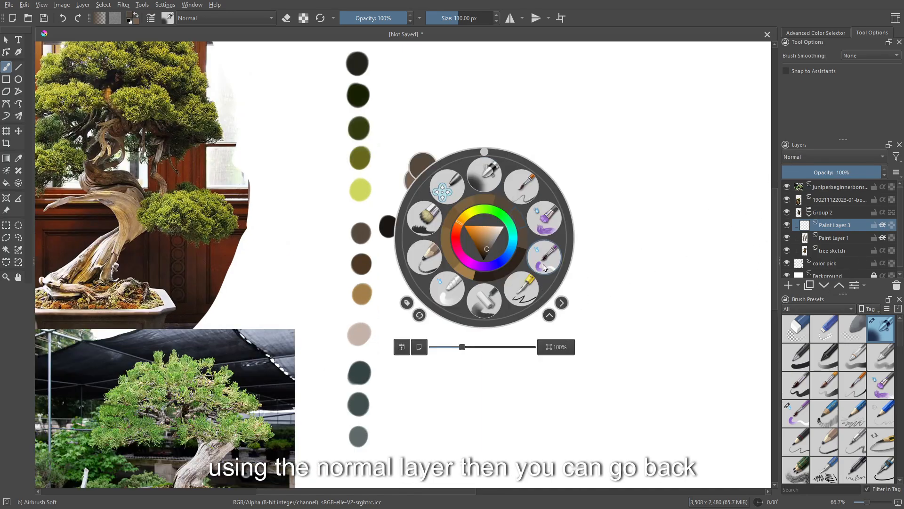
click(542, 254)
ctrl+click(477, 203)
mouse_move(475, 203)
mouse_down()
mouse_move(459, 224)
mouse_move(472, 190)
mouse_move(457, 227)
mouse_move(458, 210)
mouse_move(463, 233)
mouse_up()
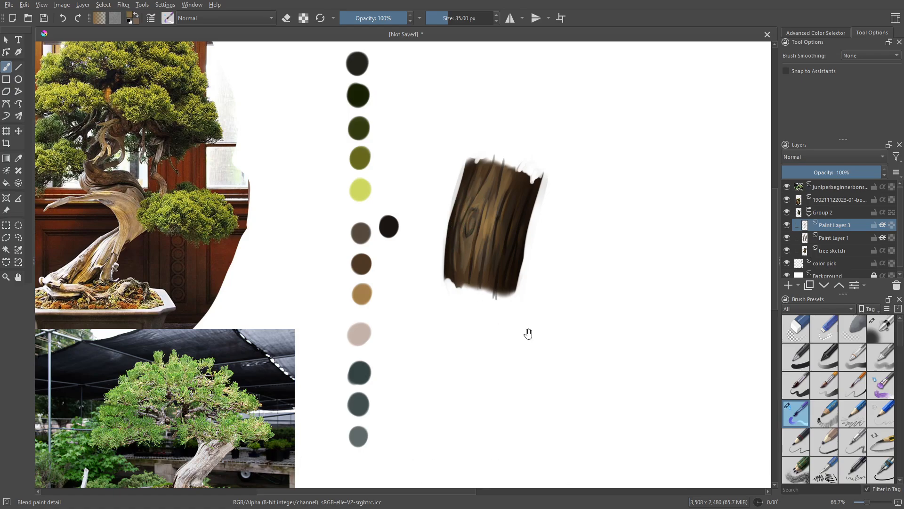
Step: Sample the tan swatch, pick a lighter tone of it and paint highlights around the knot and grain of the trunk block
drag(528, 333, 543, 361)
ctrl+click(380, 324)
right_click(493, 237)
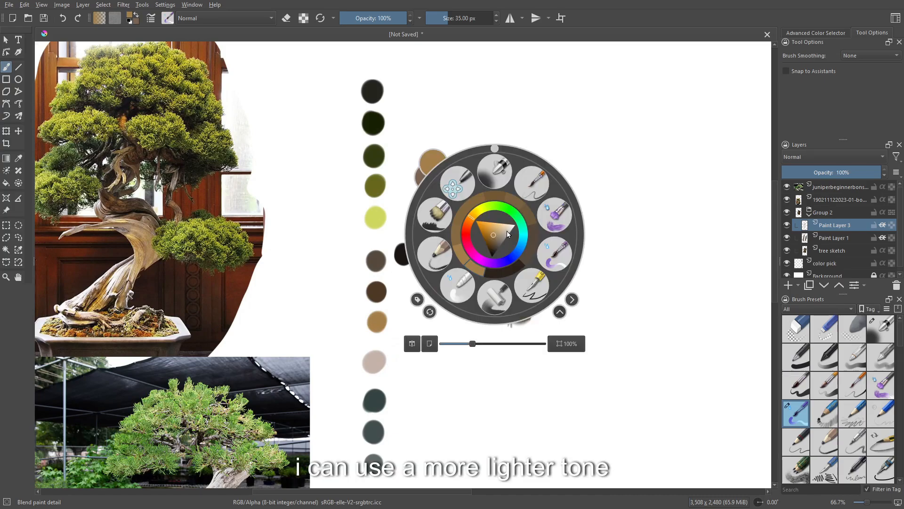
click(554, 249)
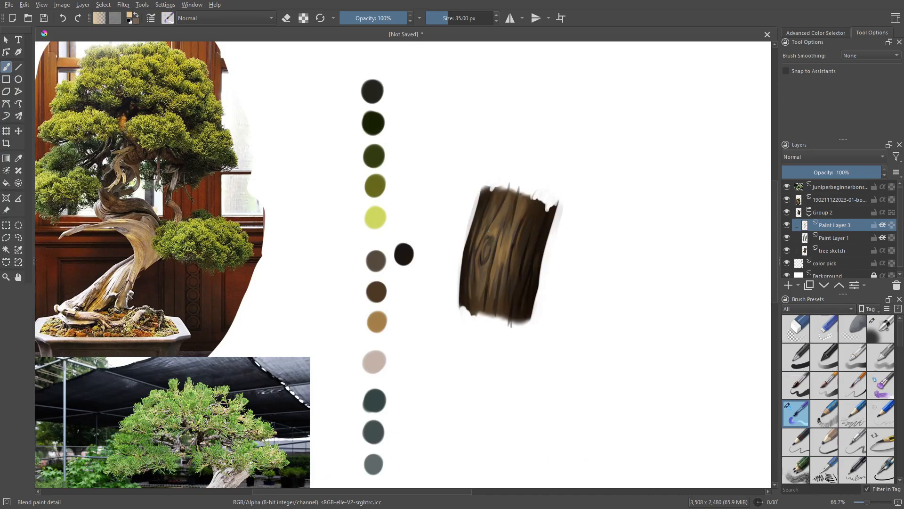
right_click(490, 233)
click(495, 229)
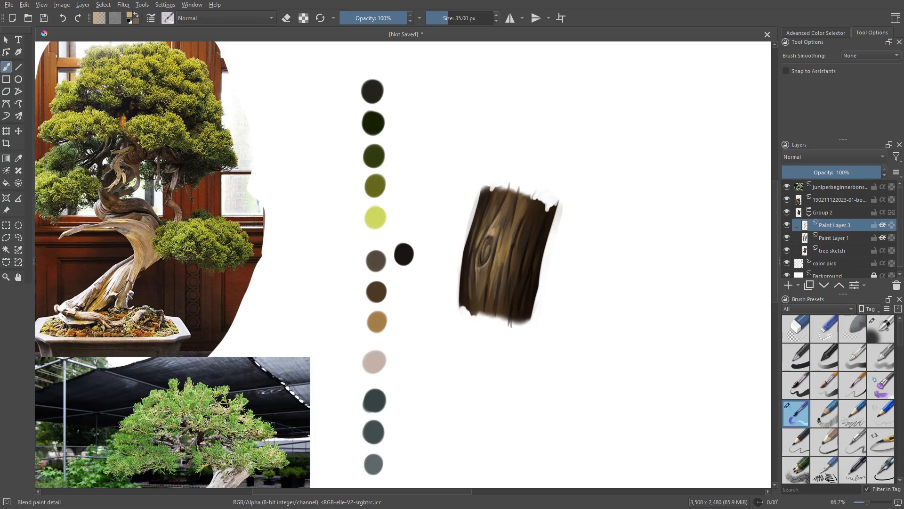
Step: Refine the grain beside the knot with more strokes in browns sampled from the trunk block
ctrl+click(508, 264)
ctrl+click(503, 247)
mouse_move(510, 238)
mouse_down()
mouse_move(502, 288)
mouse_move(520, 255)
mouse_up()
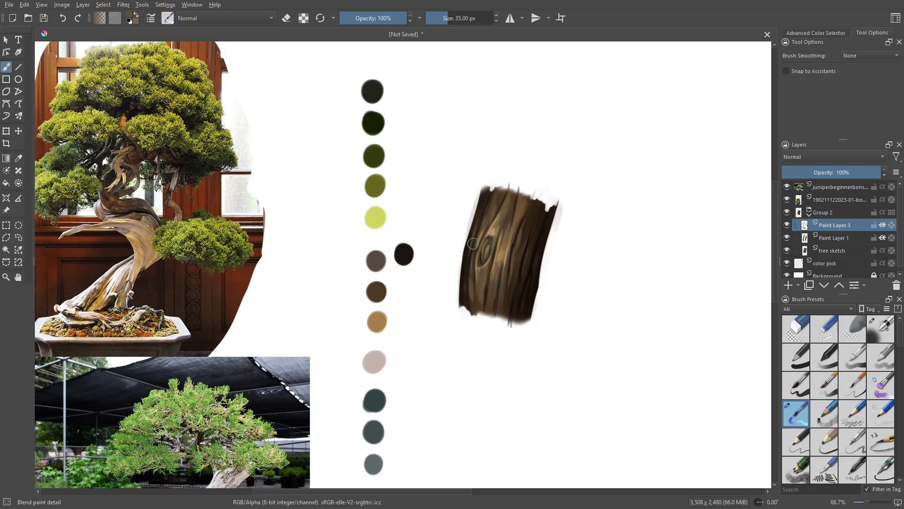
scroll(516, 183, down, 2)
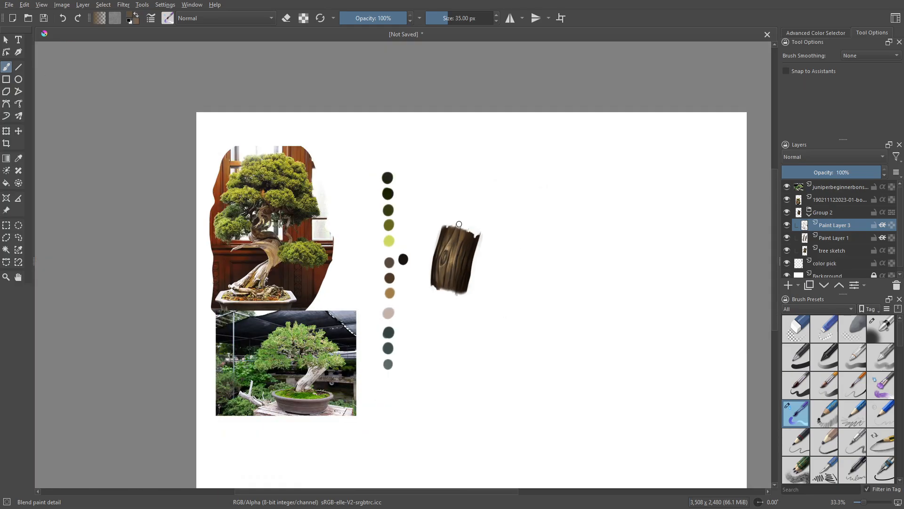
scroll(459, 224, up, 2)
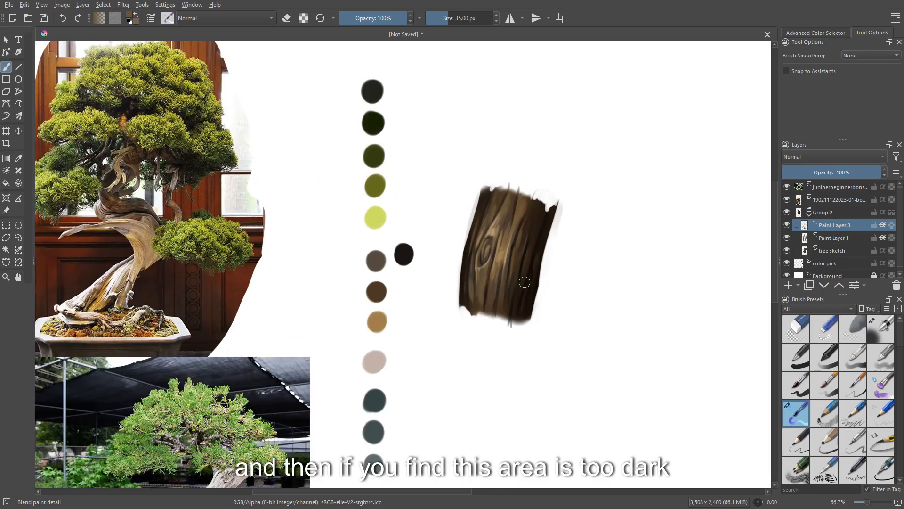
Step: Paint dark bluish-grey swatch colour into the shadows along the trunk block's right side, adding touches to its left edge
ctrl+click(375, 400)
drag(548, 223, 535, 288)
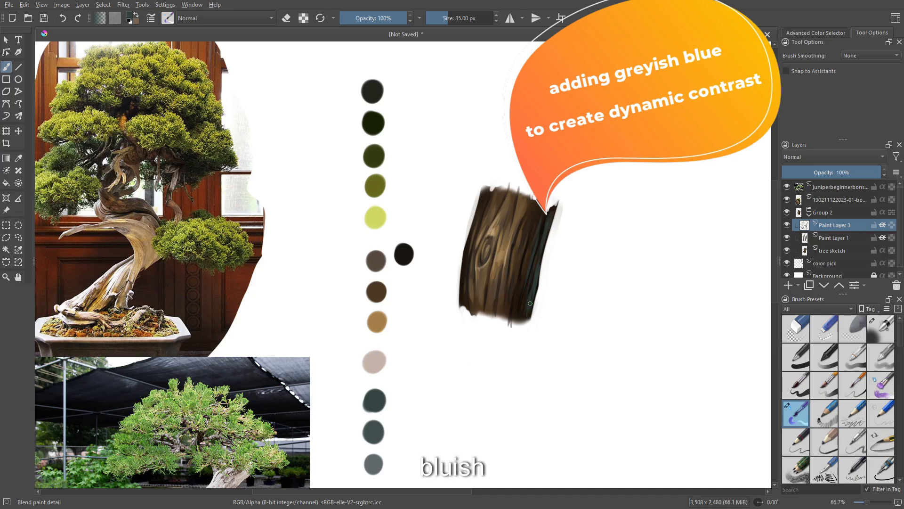
mouse_move(526, 290)
mouse_down()
mouse_move(524, 308)
mouse_move(516, 303)
mouse_up()
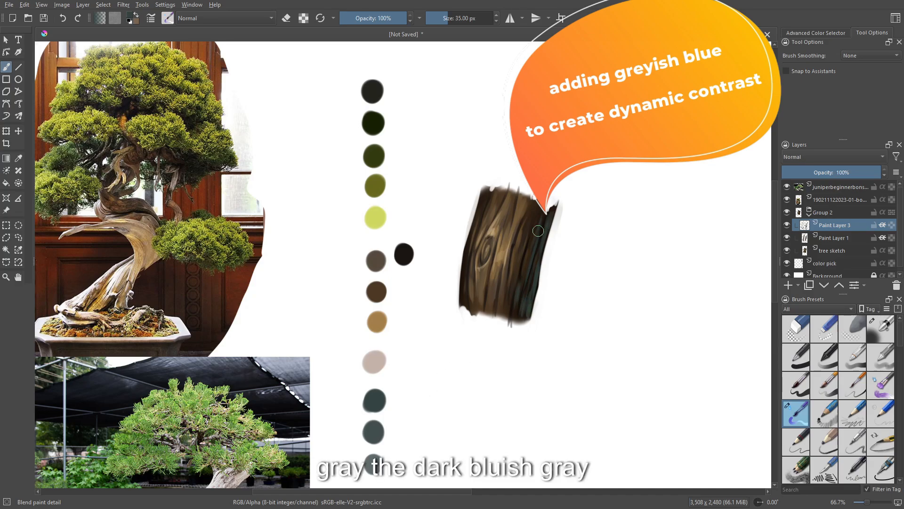
drag(537, 231, 533, 248)
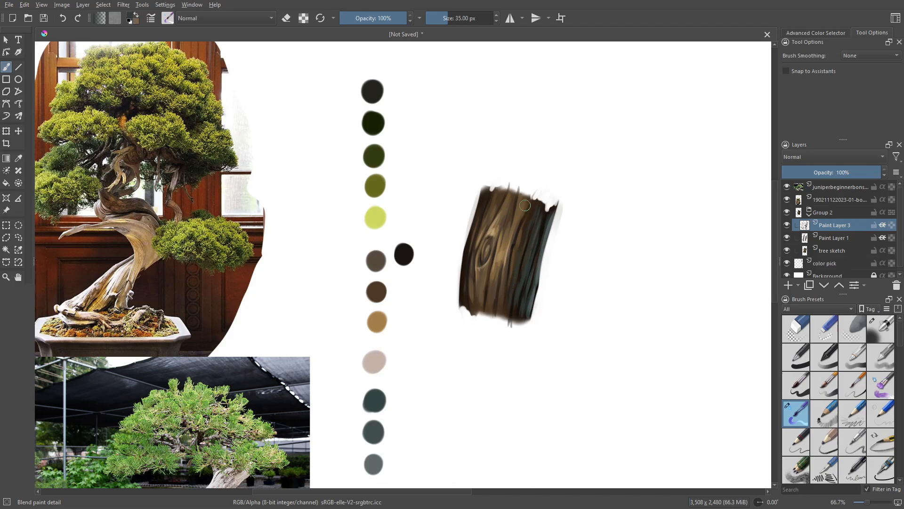
drag(525, 205, 524, 228)
mouse_move(463, 295)
mouse_down()
mouse_move(463, 303)
mouse_move(462, 279)
mouse_up()
key(minus)
key(minus)
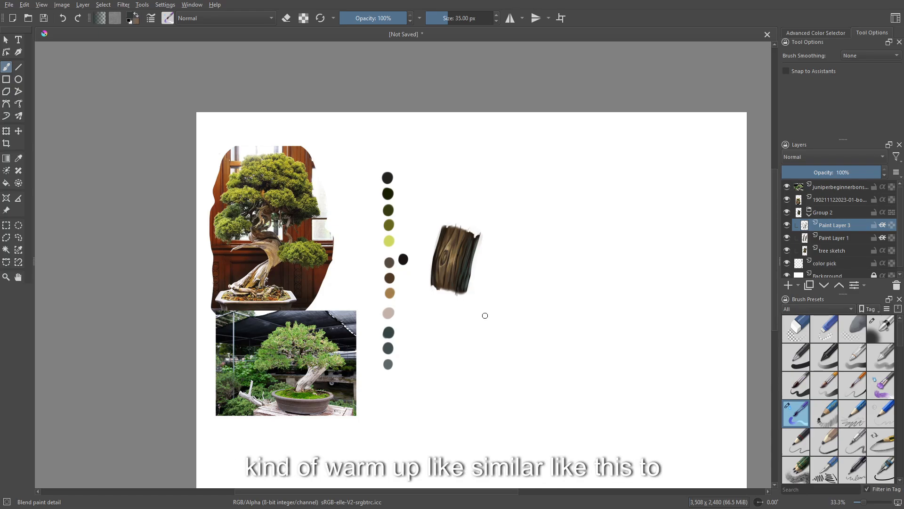
Step: Create a new paint layer and move it out of Group 2 to sit directly above the group
key(ctrl+plus)
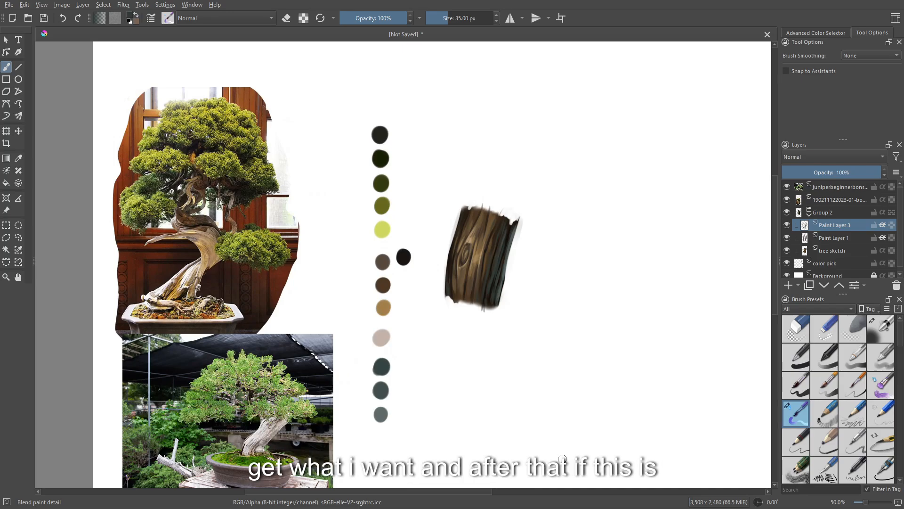
click(788, 285)
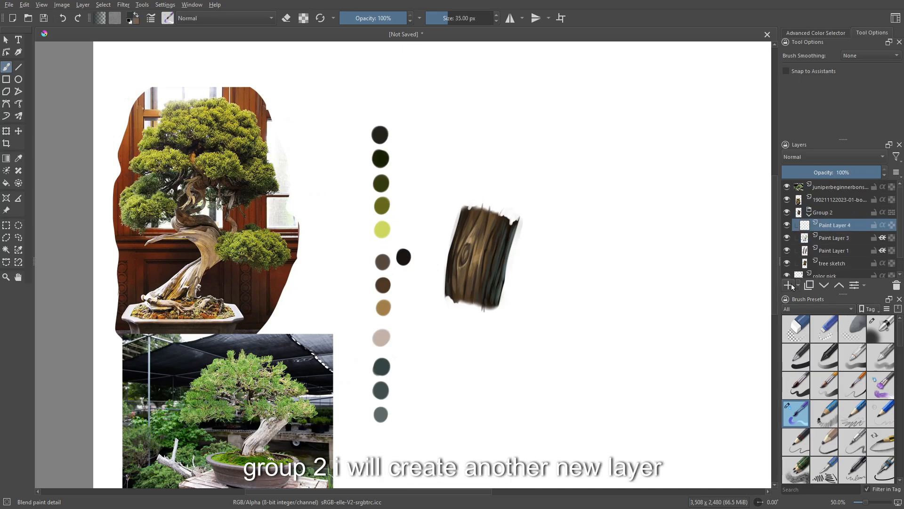
click(839, 285)
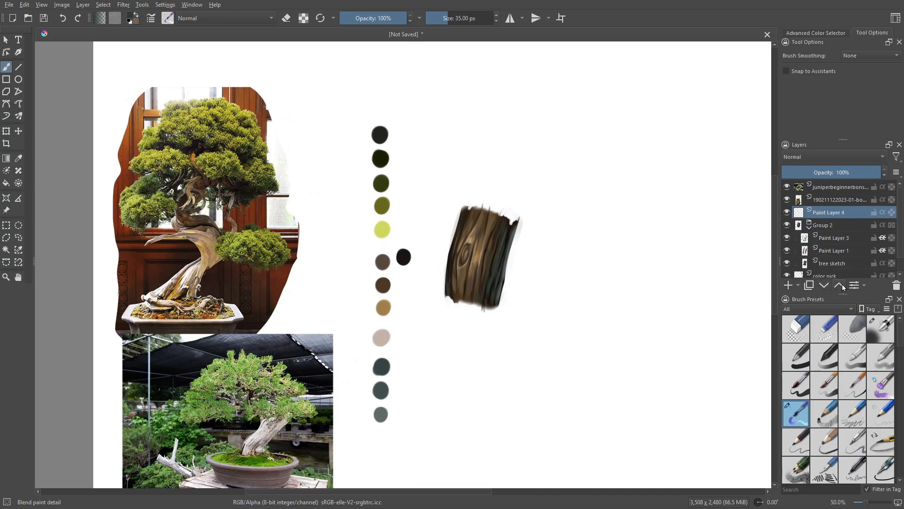
Step: Collapse Group 2 and rename it as tree trunk test
click(824, 229)
double_click(837, 221)
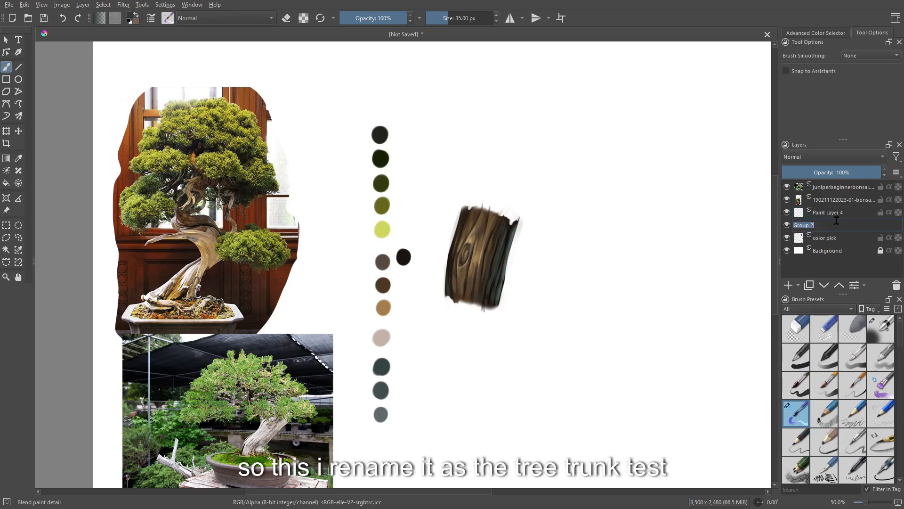
text(tree trunk test)
key(Return)
Step: On Paint Layer 4, paint a fan-shaped leaf tuft above the trunk block, layering strokes in the near-black, darkest green and mid green swatch colours
click(830, 214)
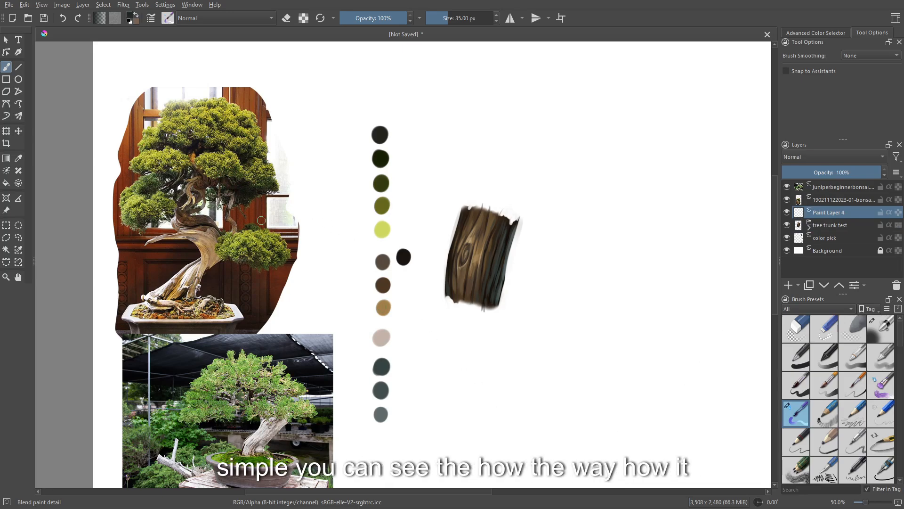
mouse_move(428, 138)
mouse_down()
mouse_move(439, 157)
mouse_move(436, 132)
mouse_move(447, 159)
mouse_move(454, 132)
mouse_move(456, 163)
mouse_move(460, 148)
mouse_move(462, 166)
mouse_move(456, 141)
mouse_move(434, 166)
mouse_move(424, 138)
mouse_move(460, 165)
mouse_move(476, 163)
mouse_move(418, 161)
mouse_move(428, 165)
mouse_move(434, 134)
mouse_up()
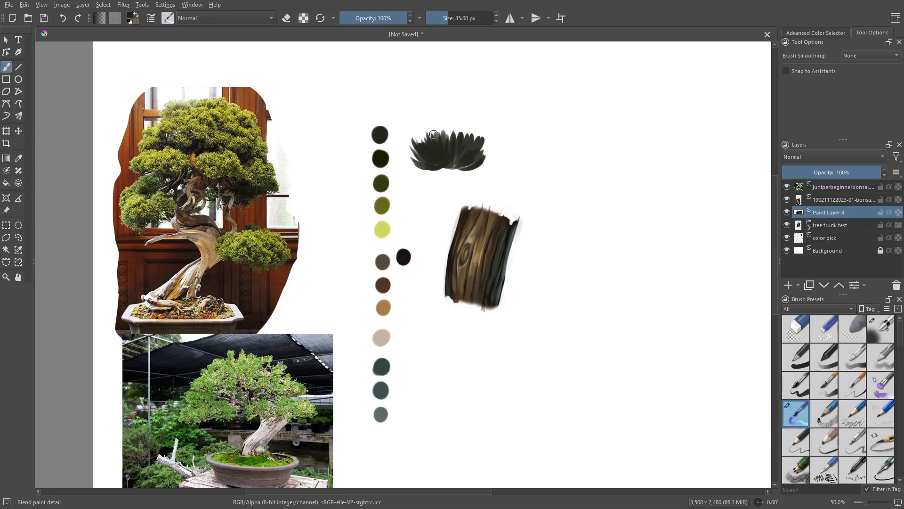
mouse_move(465, 163)
mouse_down()
mouse_move(484, 144)
mouse_move(471, 145)
mouse_move(484, 143)
mouse_up()
ctrl+click(380, 160)
mouse_move(470, 165)
mouse_down()
mouse_move(459, 149)
mouse_move(461, 125)
mouse_move(453, 154)
mouse_move(413, 133)
mouse_move(447, 157)
mouse_move(439, 125)
mouse_move(452, 161)
mouse_move(457, 133)
mouse_move(459, 151)
mouse_move(476, 126)
mouse_move(489, 139)
mouse_move(457, 144)
mouse_move(445, 125)
mouse_up()
ctrl+click(381, 183)
mouse_move(418, 156)
mouse_down()
mouse_move(406, 135)
mouse_move(426, 131)
mouse_up()
Step: Reduce the brush to 18 px and add fine olive and light yellow-green strokes to the tuft's tips and upper edge
key(bracketleft)
key(bracketleft)
key(bracketleft)
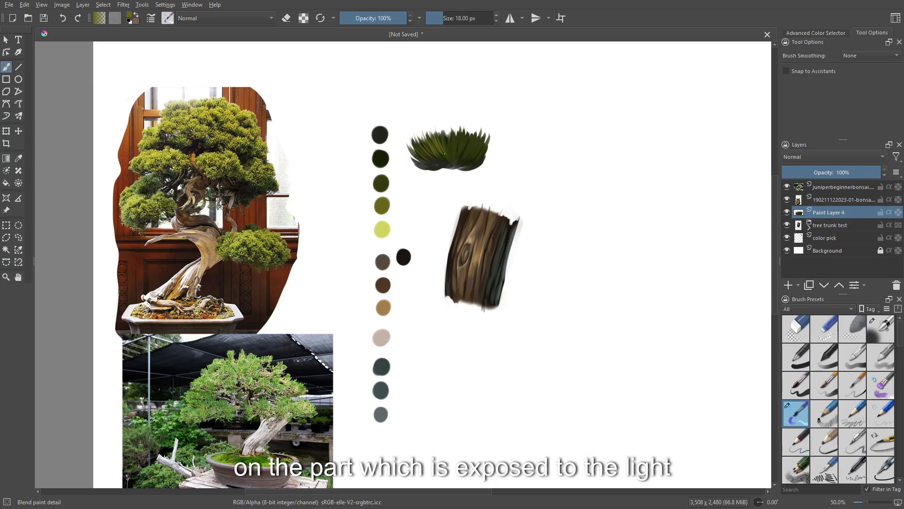
mouse_move(447, 120)
mouse_down()
mouse_move(450, 153)
mouse_move(460, 152)
mouse_up()
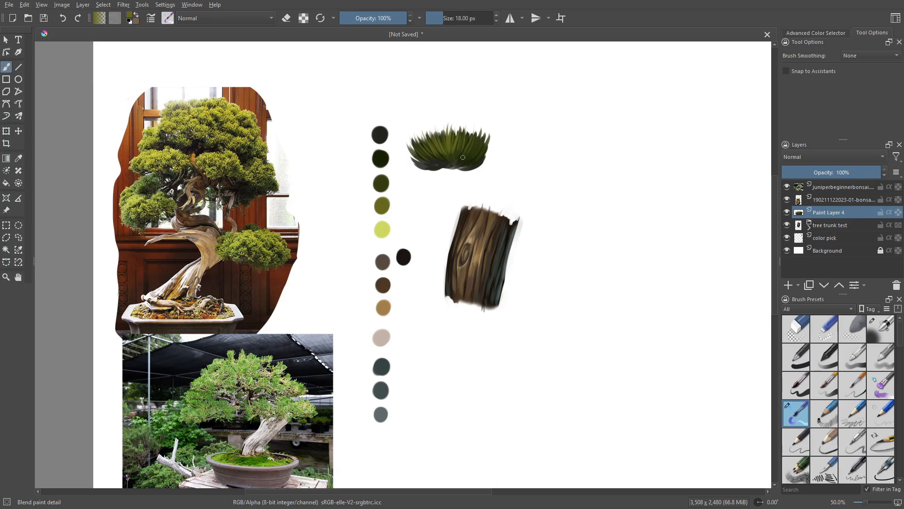
ctrl+click(382, 228)
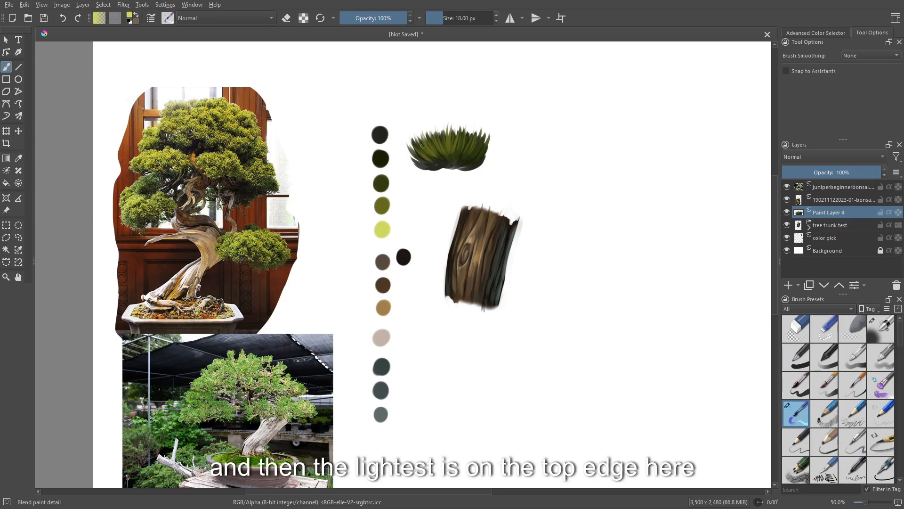
drag(436, 127, 445, 146)
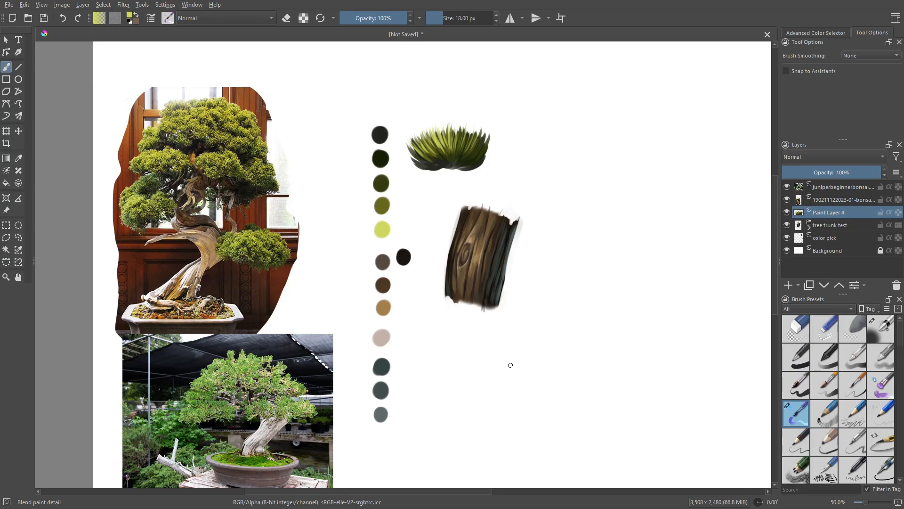
Step: Block in a rounded bush mass to the right of the tuft in the darkest green swatch colour with a 110 px brush
drag(430, 344, 464, 305)
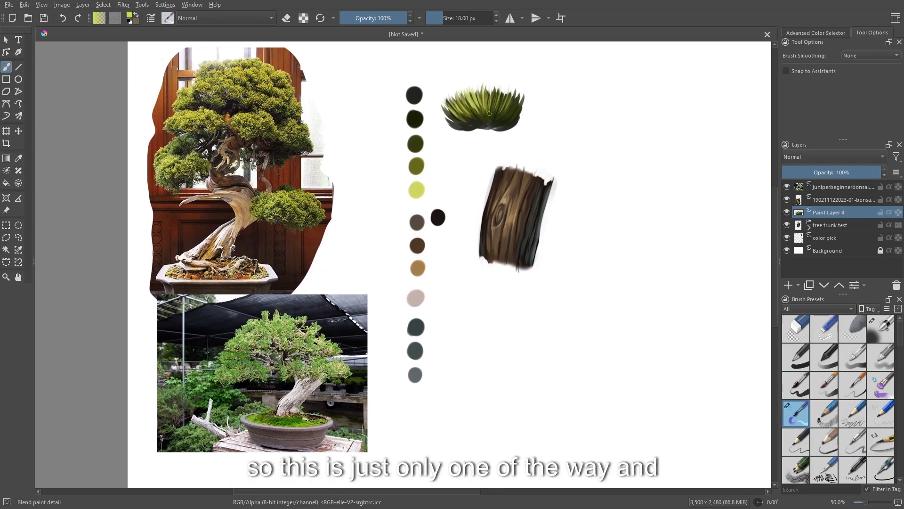
ctrl+click(416, 119)
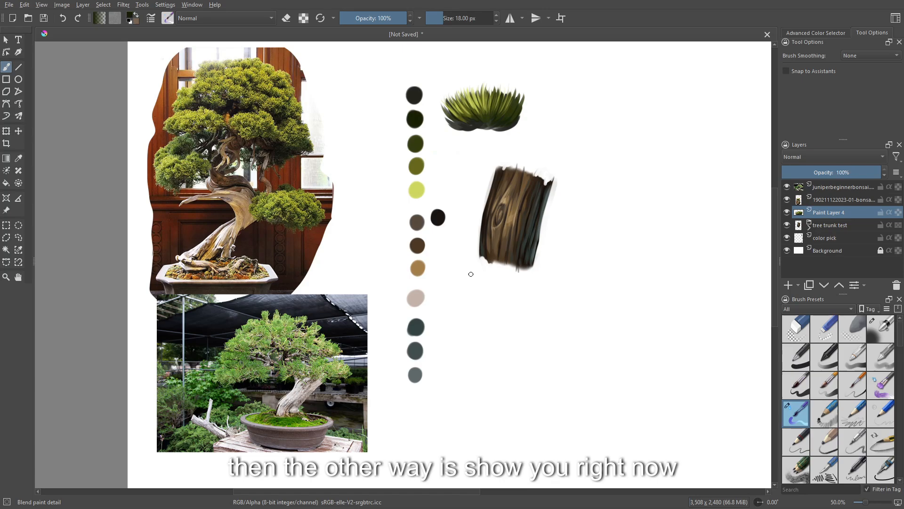
key(bracketright)
key(bracketright)
key(bracketright)
key(bracketright)
key(bracketright)
key(bracketright)
key(bracketright)
key(bracketright)
key(bracketright)
key(bracketright)
key(bracketright)
key(bracketright)
key(bracketright)
key(bracketright)
key(bracketright)
key(bracketright)
key(bracketright)
key(bracketright)
key(bracketright)
key(bracketright)
drag(588, 303, 544, 400)
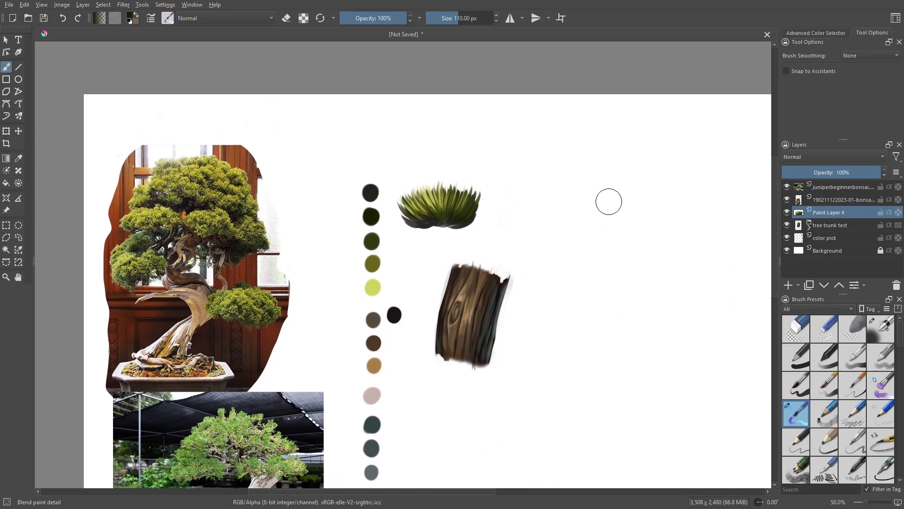
mouse_move(607, 199)
mouse_down()
mouse_move(568, 223)
mouse_move(586, 179)
mouse_move(618, 173)
mouse_move(642, 190)
mouse_move(619, 213)
mouse_move(592, 217)
mouse_move(561, 238)
mouse_move(552, 198)
mouse_up()
Step: Paint small pointed leaves all around the bush's outline with the brush reduced to 51 px
key(bracketleft)
key(bracketleft)
key(bracketleft)
key(bracketleft)
key(bracketleft)
key(bracketleft)
key(bracketleft)
key(bracketleft)
mouse_move(555, 219)
mouse_down()
mouse_move(545, 216)
mouse_move(562, 171)
mouse_up()
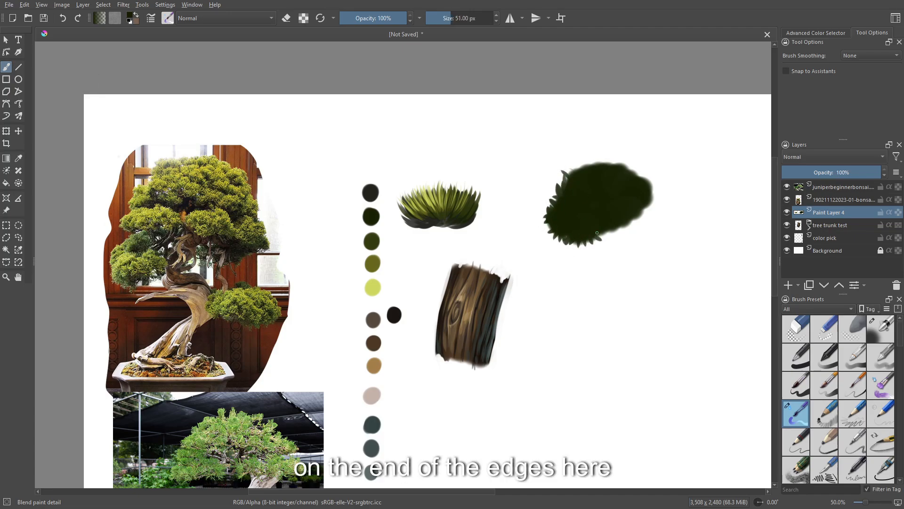
mouse_move(610, 238)
mouse_down()
mouse_move(651, 210)
mouse_move(634, 184)
mouse_move(656, 187)
mouse_up()
mouse_move(623, 173)
mouse_down()
mouse_move(630, 161)
mouse_move(614, 158)
mouse_up()
drag(614, 169, 606, 159)
mouse_move(605, 168)
mouse_down()
mouse_move(635, 169)
mouse_move(586, 163)
mouse_move(594, 154)
mouse_move(566, 172)
mouse_move(573, 169)
mouse_move(564, 180)
mouse_move(556, 207)
mouse_up()
Step: Fill the bush's interior with leaf strokes in the mid green swatch colour, varying their direction
ctrl+click(373, 240)
mouse_move(585, 184)
mouse_down()
mouse_move(575, 181)
mouse_move(586, 178)
mouse_up()
mouse_move(587, 188)
mouse_down()
mouse_move(580, 163)
mouse_move(602, 174)
mouse_move(579, 174)
mouse_move(608, 185)
mouse_move(612, 201)
mouse_move(602, 216)
mouse_move(583, 199)
mouse_move(580, 226)
mouse_move(605, 227)
mouse_move(580, 235)
mouse_up()
mouse_move(579, 228)
mouse_down()
mouse_move(571, 232)
mouse_move(569, 220)
mouse_up()
mouse_move(567, 223)
mouse_down()
mouse_move(555, 219)
mouse_move(561, 233)
mouse_up()
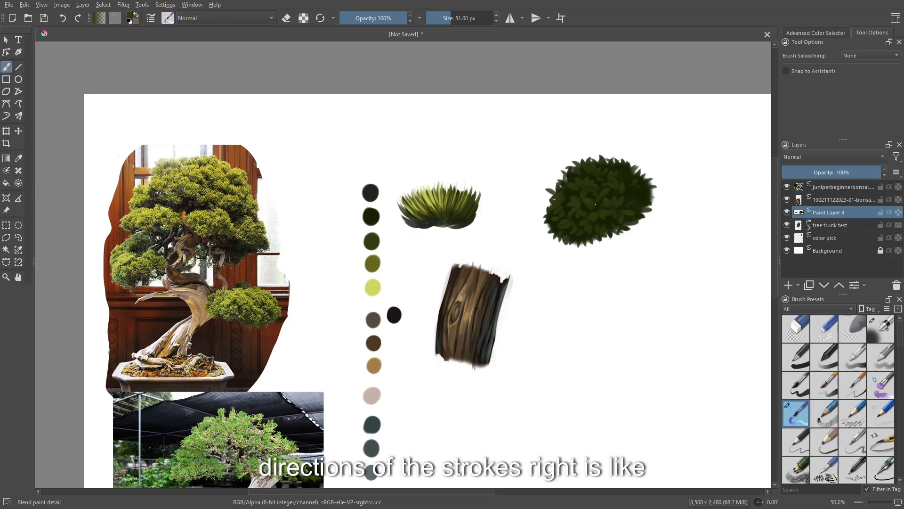
Step: Paint olive swatch-coloured leaf clusters over the bush's lit areas with a 41 px brush
ctrl+click(375, 267)
key(bracketleft)
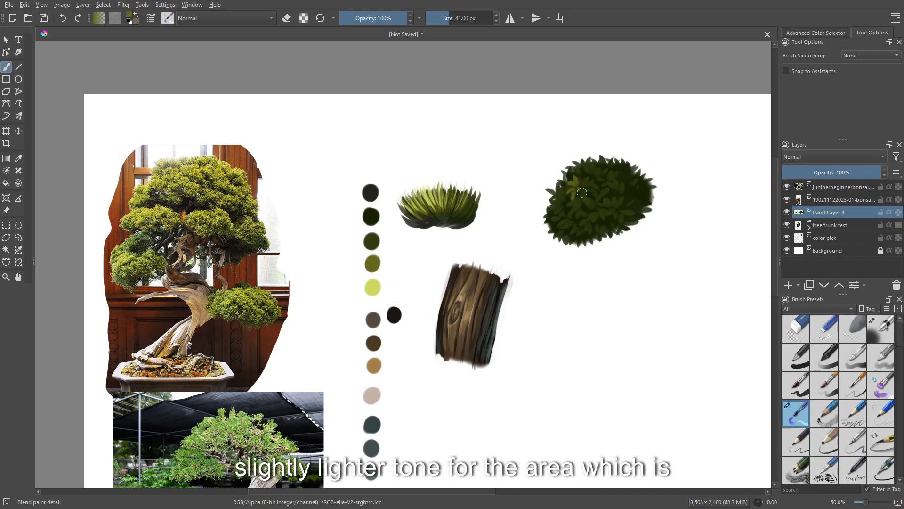
drag(582, 192, 587, 188)
mouse_move(582, 189)
mouse_down()
mouse_move(587, 179)
mouse_move(571, 204)
mouse_up()
mouse_move(577, 199)
mouse_down()
mouse_move(580, 207)
mouse_move(590, 195)
mouse_move(565, 191)
mouse_move(570, 224)
mouse_up()
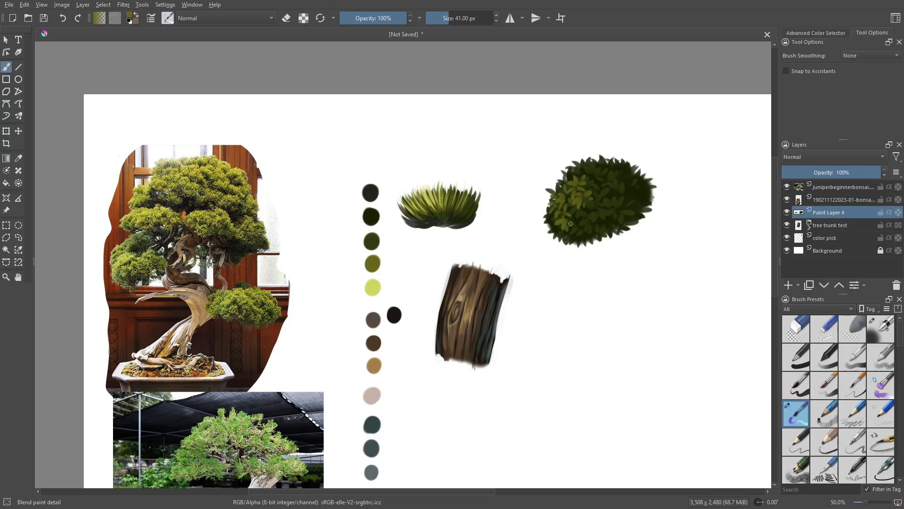
mouse_move(594, 175)
mouse_down()
mouse_move(573, 173)
mouse_move(598, 201)
mouse_up()
drag(605, 178, 608, 172)
drag(600, 209, 596, 206)
drag(600, 210, 602, 219)
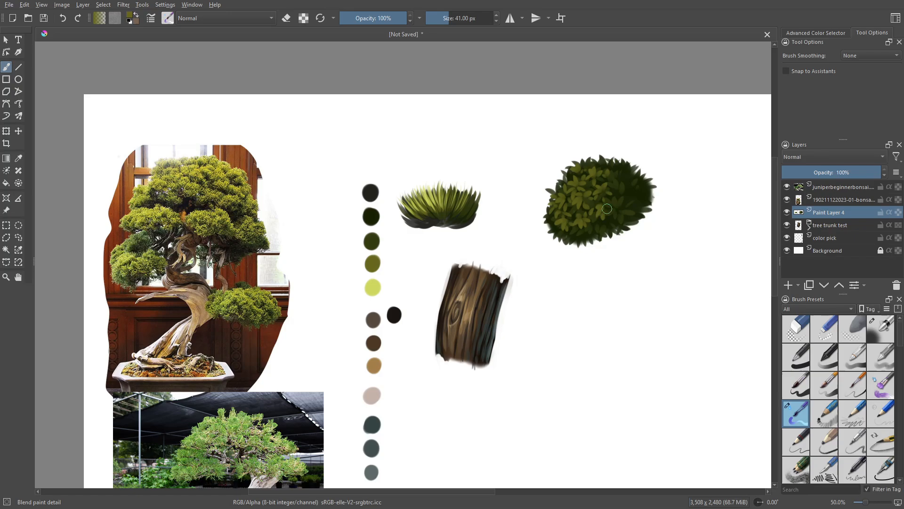
drag(634, 183, 626, 179)
drag(572, 236, 566, 235)
drag(573, 237, 578, 241)
Step: Highlight the leaves on the bush's upper-left side with the light yellow-green swatch colour
ctrl+click(373, 287)
mouse_move(575, 187)
mouse_down()
mouse_move(569, 194)
mouse_move(578, 192)
mouse_up()
mouse_move(569, 185)
mouse_down()
mouse_move(565, 177)
mouse_move(561, 188)
mouse_up()
drag(567, 186, 566, 178)
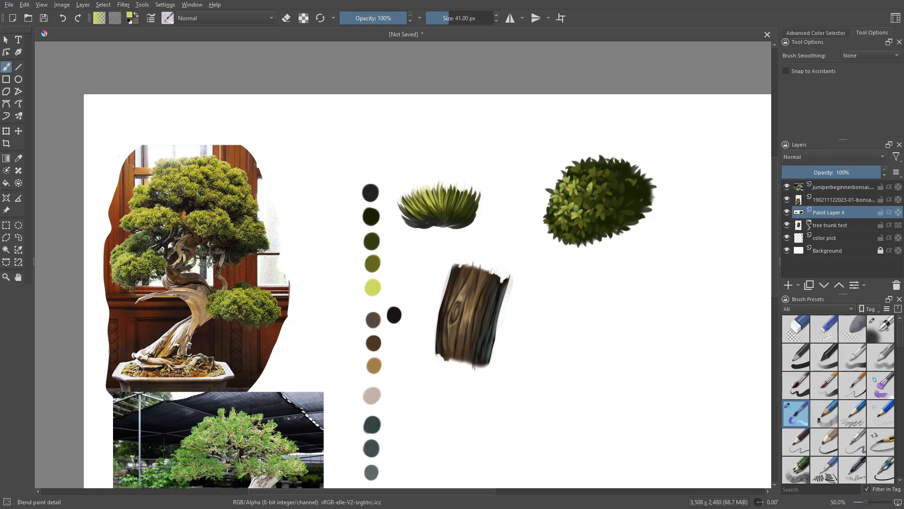
drag(588, 189, 583, 196)
drag(588, 193, 592, 198)
drag(580, 164, 578, 170)
mouse_move(577, 169)
mouse_down()
mouse_move(583, 175)
mouse_move(568, 173)
mouse_up()
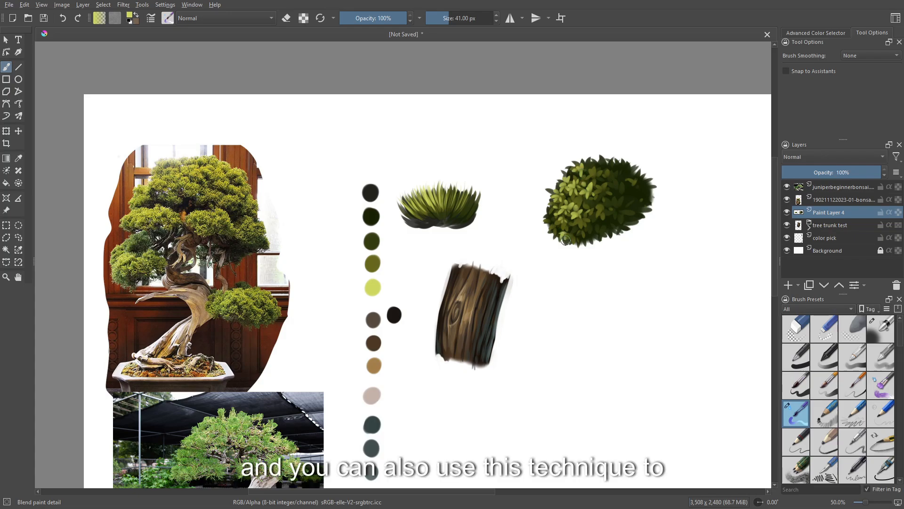
drag(551, 224, 547, 228)
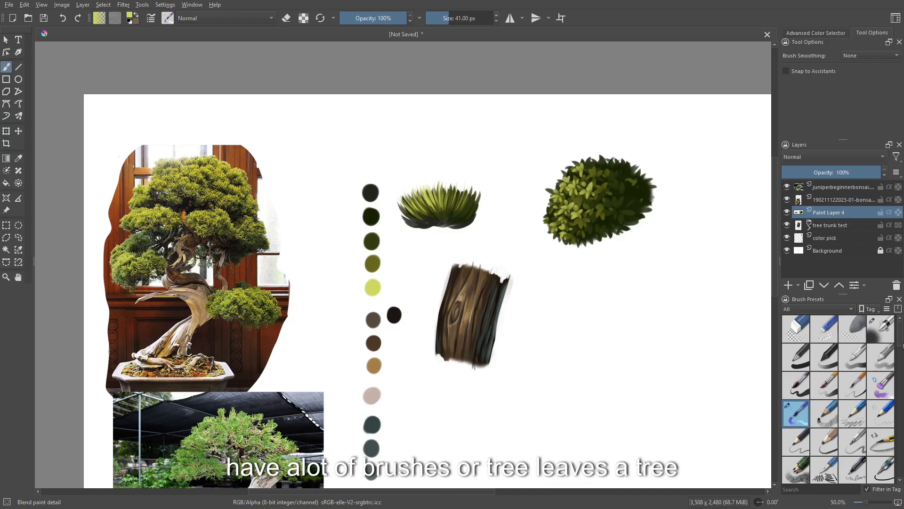
Step: Stamp a second leafy clump below the bush with the Stamp Leaves preset, layering the olive swatch colour over the darkest green
drag(900, 345, 898, 489)
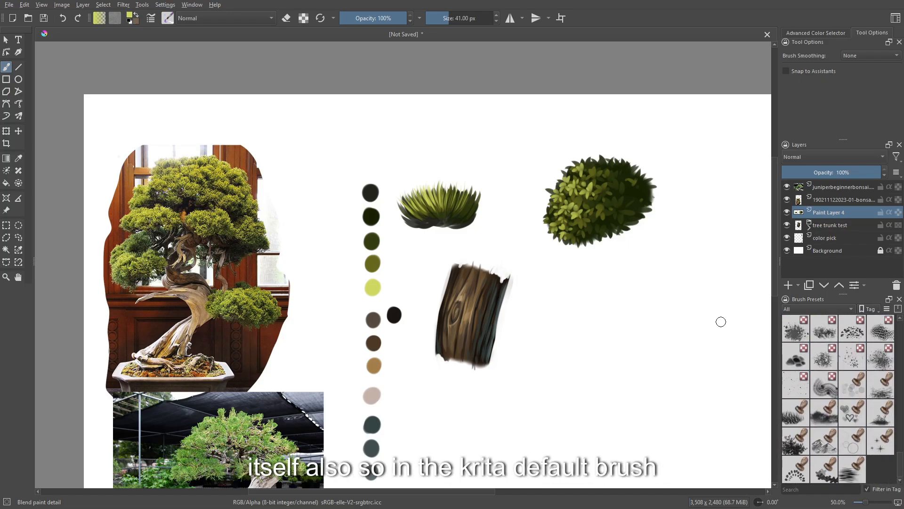
click(797, 446)
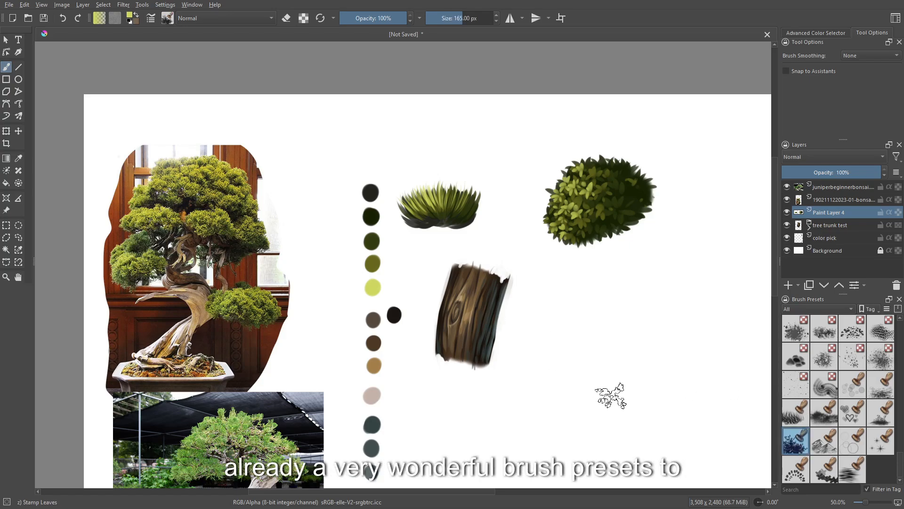
ctrl+click(371, 217)
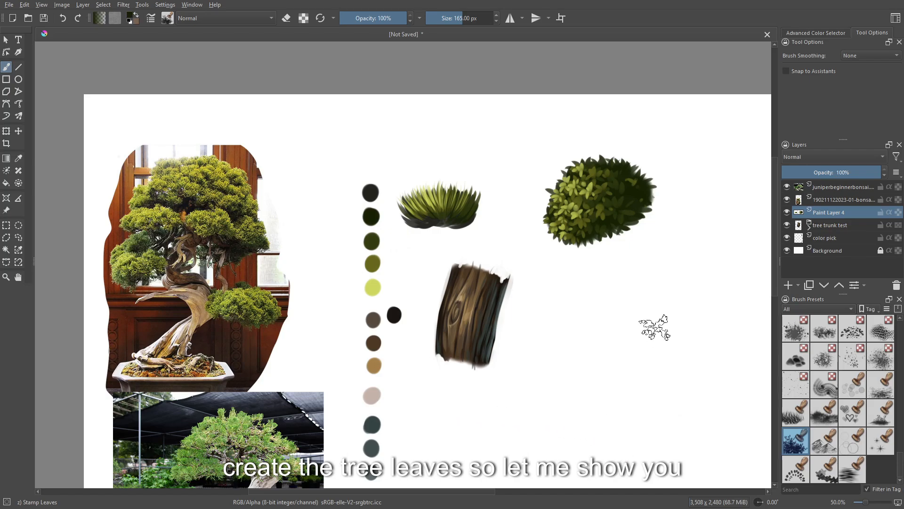
click(648, 332)
mouse_move(648, 332)
mouse_down()
mouse_move(598, 347)
mouse_move(624, 313)
mouse_move(644, 306)
mouse_move(662, 306)
mouse_move(648, 323)
mouse_move(671, 321)
mouse_move(648, 308)
mouse_move(641, 292)
mouse_move(612, 295)
mouse_move(651, 293)
mouse_move(662, 279)
mouse_move(668, 298)
mouse_move(656, 311)
mouse_move(638, 284)
mouse_move(606, 306)
mouse_move(604, 326)
mouse_move(638, 318)
mouse_up()
ctrl+click(373, 263)
mouse_move(626, 287)
mouse_down()
mouse_move(593, 320)
mouse_move(607, 330)
mouse_move(673, 287)
mouse_move(664, 326)
mouse_up()
Step: Stamp light yellow-green leaf highlights on the second clump's left side with the brush reduced to 103 px
ctrl+click(373, 287)
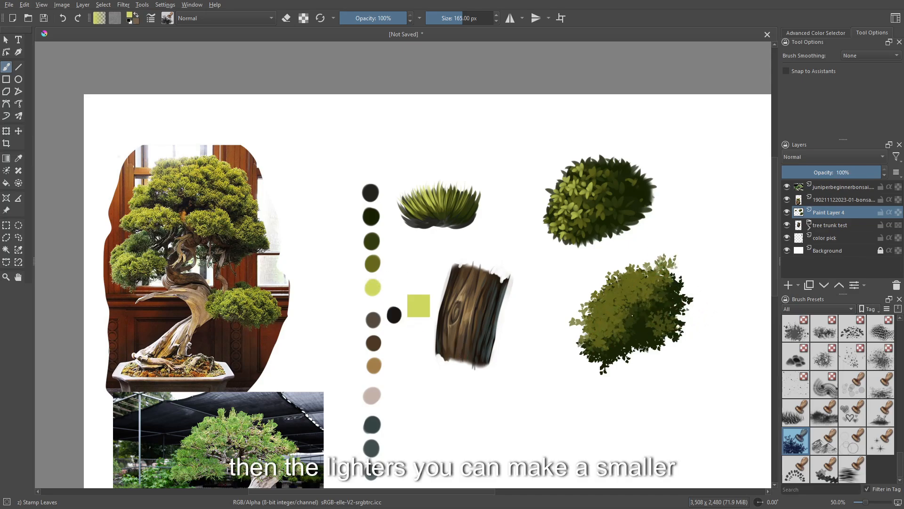
key(bracketleft)
key(bracketleft)
key(bracketleft)
key(bracketleft)
key(bracketleft)
key(bracketleft)
key(bracketleft)
mouse_move(602, 300)
mouse_down()
mouse_move(595, 315)
mouse_move(627, 285)
mouse_move(588, 347)
mouse_up()
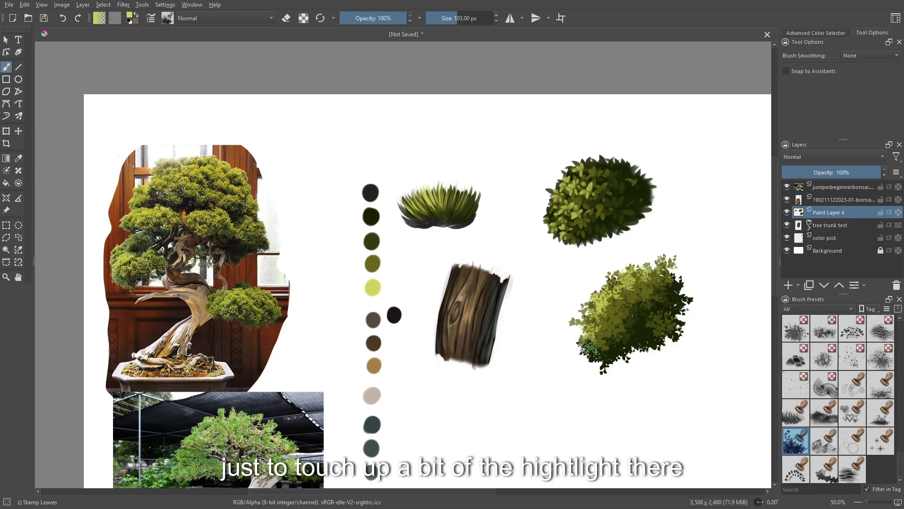
Step: Block in a broad foliage mass below the trunk block with the Dry Roller preset at 215 px in the darkest green swatch colour
key(minus)
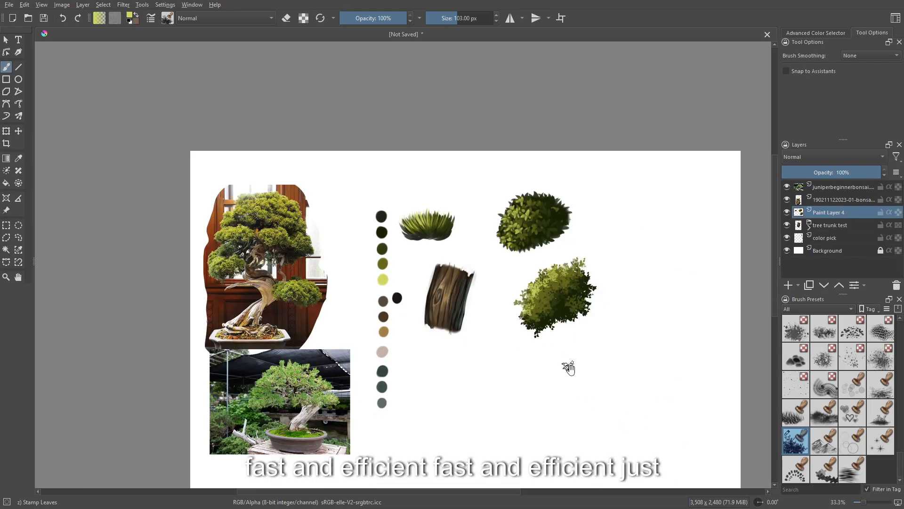
drag(568, 328, 532, 293)
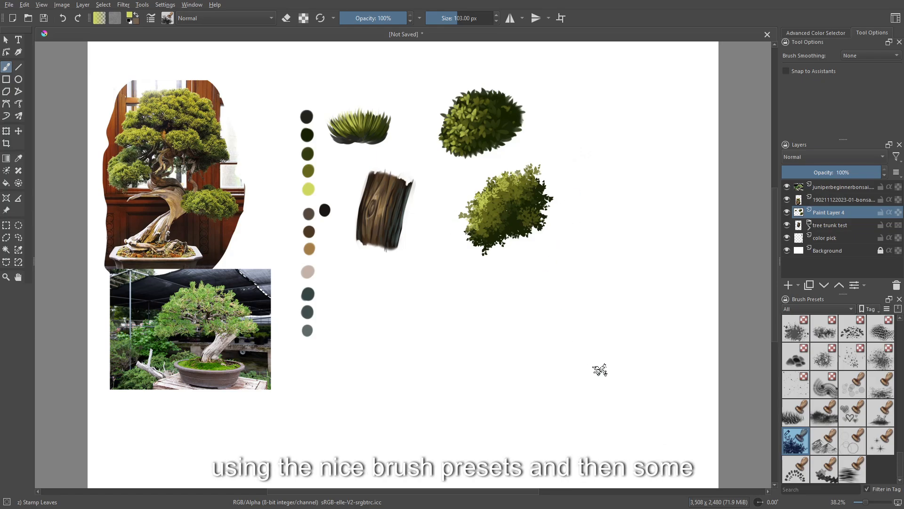
right_click(600, 369)
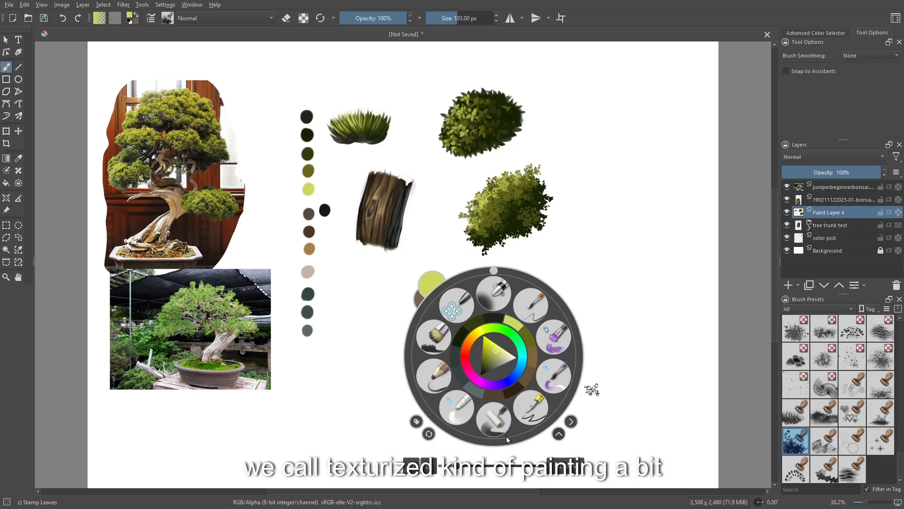
click(500, 425)
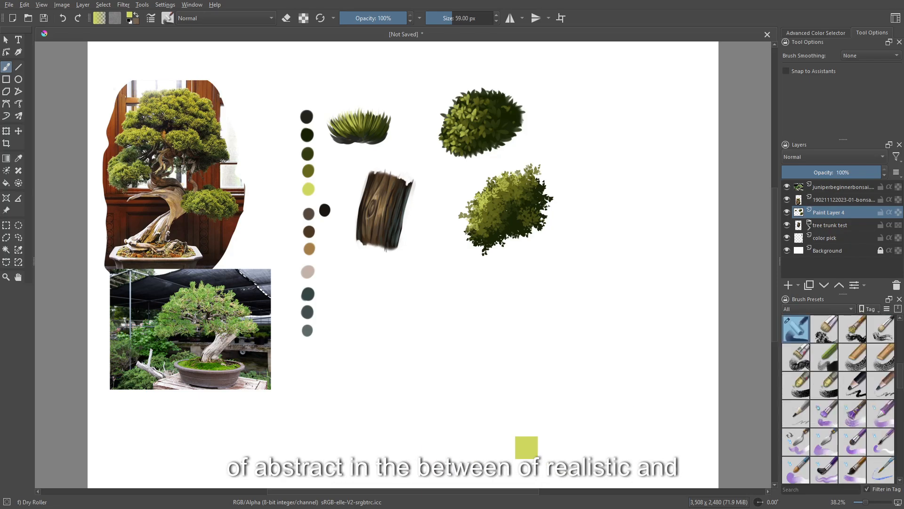
key(bracketright)
key(bracketright)
key(bracketright)
key(bracketright)
key(bracketright)
key(bracketright)
key(bracketright)
key(bracketright)
key(bracketright)
key(bracketright)
key(bracketright)
key(bracketright)
key(bracketright)
key(bracketright)
key(bracketright)
key(bracketright)
key(bracketright)
key(bracketright)
key(bracketright)
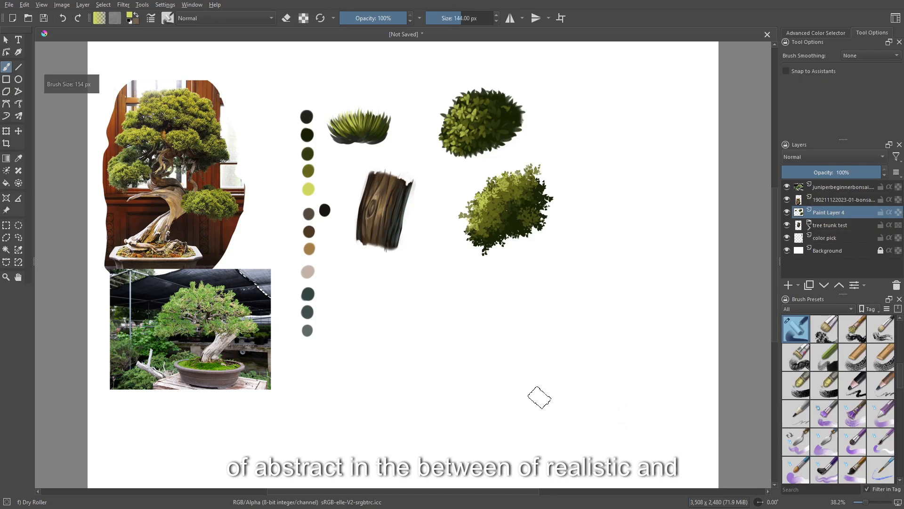
ctrl+click(307, 136)
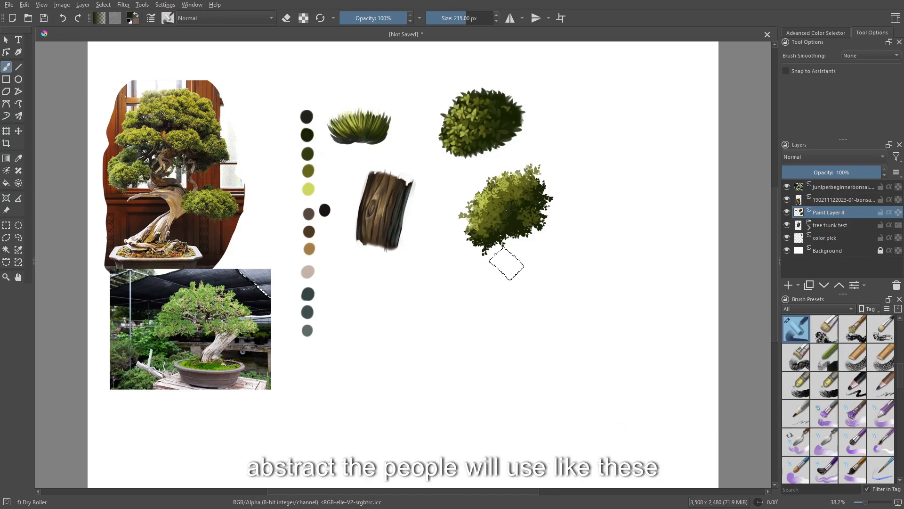
click(380, 326)
mouse_move(381, 326)
mouse_down()
mouse_move(384, 337)
mouse_move(410, 315)
mouse_move(362, 347)
mouse_move(444, 352)
mouse_up()
mouse_move(406, 328)
mouse_down()
mouse_move(401, 299)
mouse_move(354, 330)
mouse_move(420, 295)
mouse_move(454, 355)
mouse_move(405, 331)
mouse_move(415, 319)
mouse_move(404, 311)
mouse_move(366, 336)
mouse_move(358, 317)
mouse_move(383, 303)
mouse_move(356, 325)
mouse_up()
Step: Cover the upper part of the foliage mass with mid green and olive swatch colours
ctrl+click(308, 151)
mouse_move(383, 290)
mouse_down()
mouse_move(446, 311)
mouse_move(410, 294)
mouse_move(384, 300)
mouse_move(358, 322)
mouse_move(426, 292)
mouse_move(449, 300)
mouse_move(443, 320)
mouse_up()
ctrl+click(308, 171)
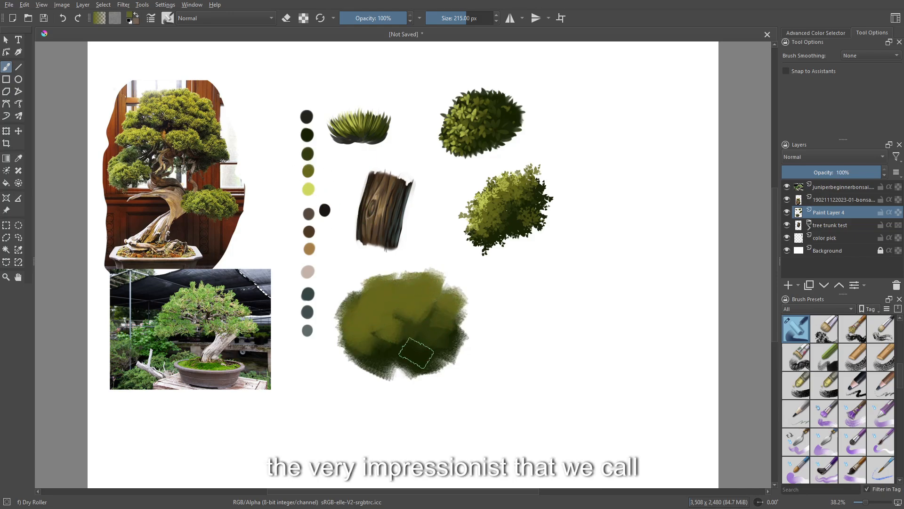
Step: Extend the dark green shadow along the underside of the foliage mass, resampling dark tones from the swatch and the painting
ctrl+click(402, 362)
mouse_move(393, 359)
mouse_down()
mouse_move(377, 368)
mouse_move(405, 367)
mouse_move(377, 356)
mouse_move(342, 365)
mouse_up()
key(ctrl+z)
ctrl+click(309, 135)
ctrl+click(418, 348)
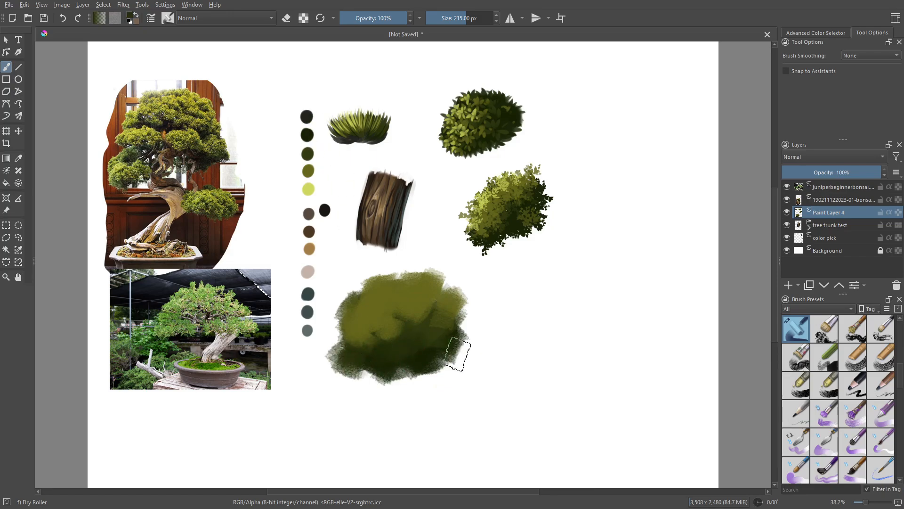
Step: Paint a forked, slanting brown trunk beneath the foliage mass with a 78 px brush, adding brown tones sampled from the trunk block
key(bracketleft)
key(bracketleft)
key(bracketleft)
key(bracketleft)
key(bracketleft)
key(bracketleft)
key(bracketleft)
key(bracketleft)
key(bracketleft)
key(bracketleft)
key(bracketleft)
key(bracketleft)
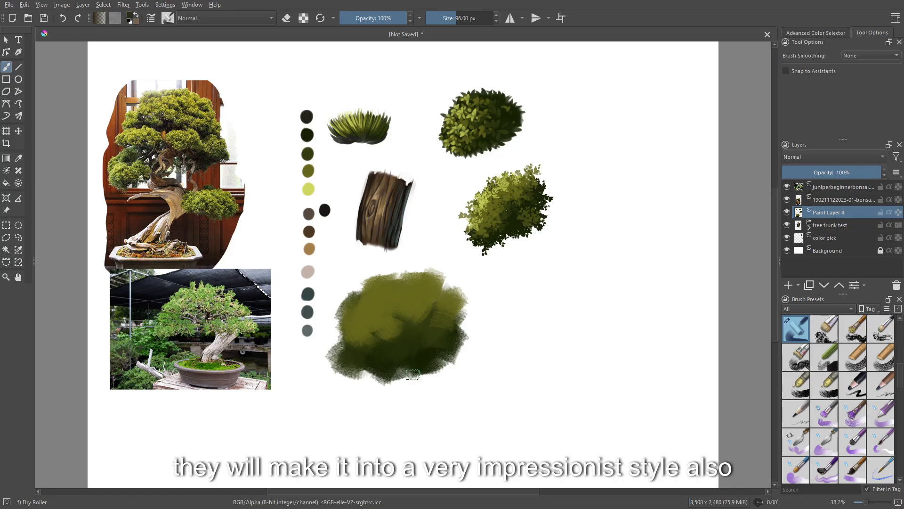
key(bracketleft)
key(bracketleft)
key(bracketleft)
key(bracketleft)
key(bracketleft)
key(bracketleft)
key(bracketright)
key(bracketright)
key(bracketright)
mouse_move(386, 375)
mouse_down()
mouse_move(407, 393)
mouse_move(427, 393)
mouse_move(467, 433)
mouse_up()
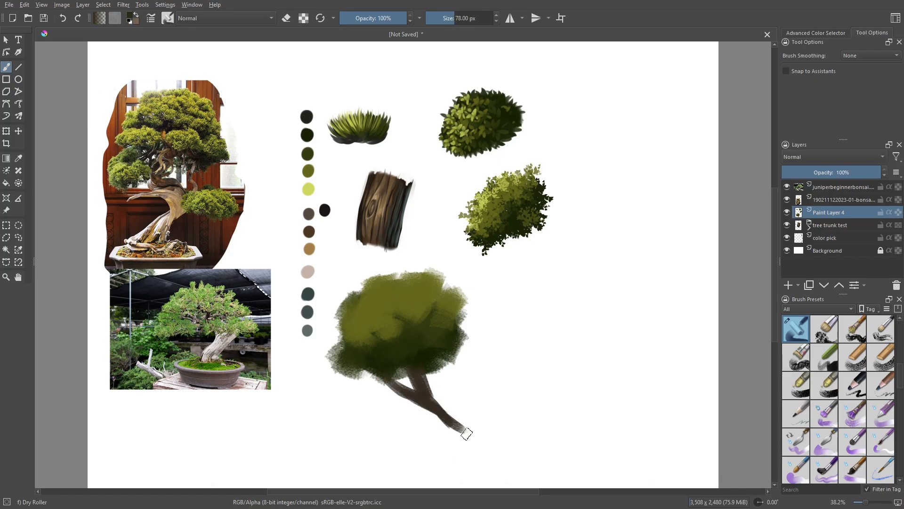
ctrl+click(403, 247)
mouse_move(389, 379)
mouse_down()
mouse_move(406, 393)
mouse_move(415, 373)
mouse_move(421, 401)
mouse_up()
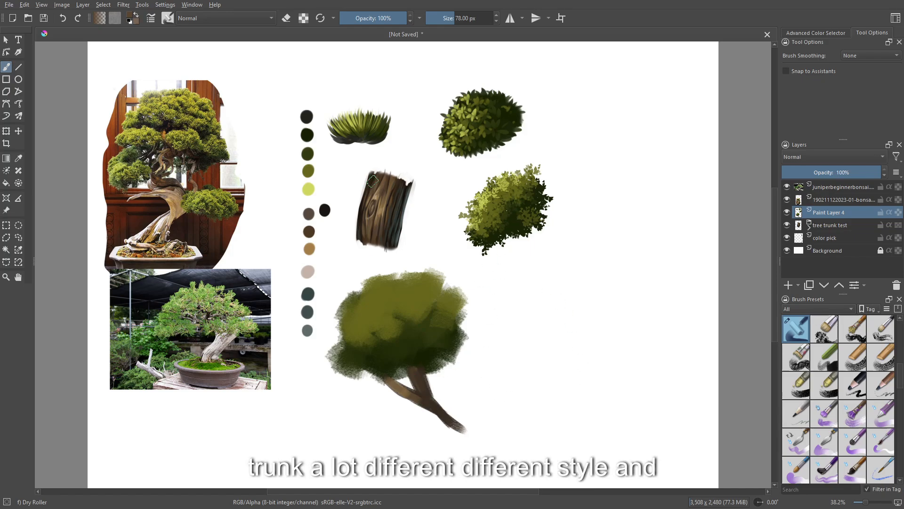
Step: Block in a dome-shaped foliage clump beside the roller-painted tree with the Blend paint detail preset at 110 px in dark green and olive
right_click(535, 370)
click(204, 155)
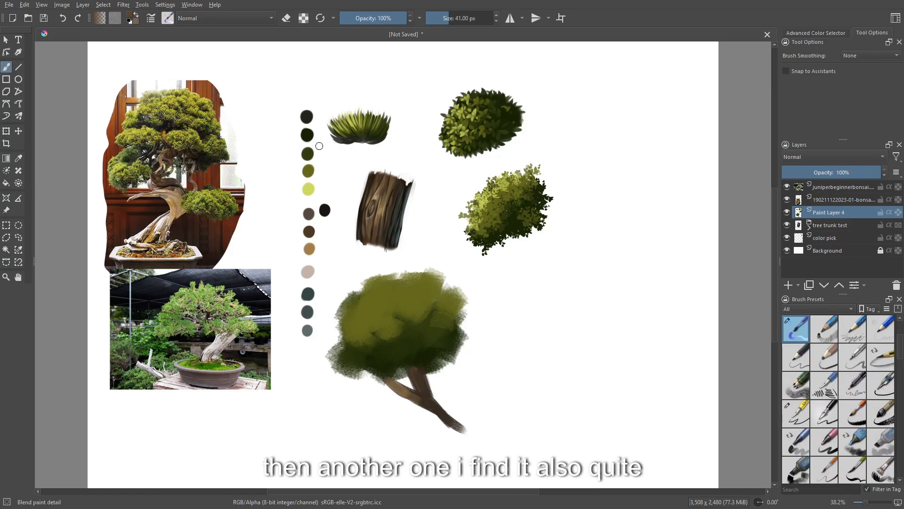
ctrl+click(306, 134)
key(bracketright)
key(bracketright)
key(bracketright)
key(bracketright)
key(bracketright)
key(bracketright)
key(bracketright)
key(bracketright)
key(bracketright)
key(bracketright)
key(bracketright)
key(bracketright)
key(bracketright)
key(bracketright)
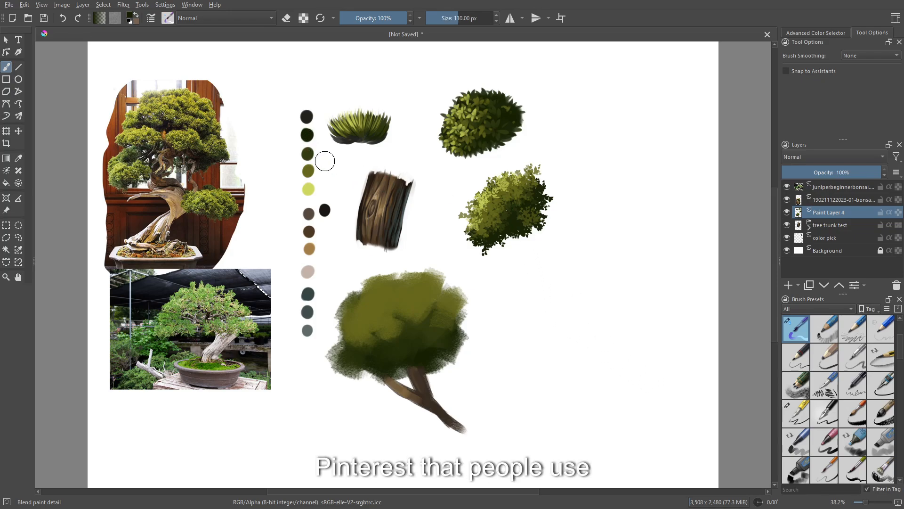
mouse_move(517, 324)
mouse_down()
mouse_move(540, 311)
mouse_move(532, 330)
mouse_move(556, 324)
mouse_move(558, 336)
mouse_move(567, 322)
mouse_move(525, 336)
mouse_move(523, 320)
mouse_move(501, 332)
mouse_move(509, 322)
mouse_move(505, 329)
mouse_move(566, 328)
mouse_move(580, 342)
mouse_move(557, 335)
mouse_move(553, 343)
mouse_move(590, 344)
mouse_move(551, 326)
mouse_move(556, 312)
mouse_move(508, 313)
mouse_move(549, 307)
mouse_move(577, 319)
mouse_move(565, 327)
mouse_move(581, 328)
mouse_move(559, 306)
mouse_move(514, 333)
mouse_move(528, 342)
mouse_move(502, 328)
mouse_move(548, 327)
mouse_move(558, 344)
mouse_move(538, 346)
mouse_move(560, 344)
mouse_move(549, 312)
mouse_move(509, 313)
mouse_move(544, 326)
mouse_move(548, 312)
mouse_move(556, 327)
mouse_move(562, 311)
mouse_move(581, 332)
mouse_up()
ctrl+click(308, 171)
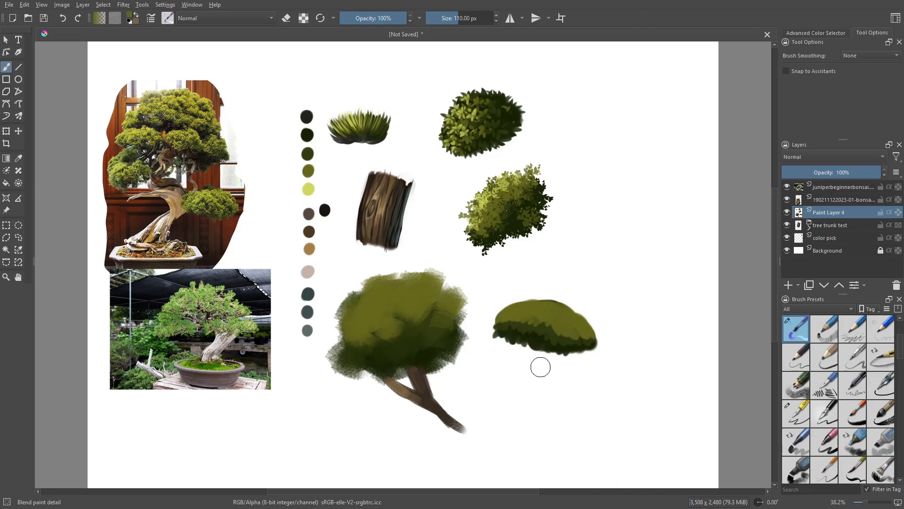
Step: Paint a slender forked brown trunk beneath the dome-shaped foliage with the brush reduced to 78 px, undoing the misplaced stroke
mouse_move(542, 349)
mouse_down()
mouse_move(568, 373)
mouse_move(425, 392)
mouse_move(562, 361)
mouse_move(563, 352)
mouse_move(591, 396)
mouse_move(515, 334)
mouse_up()
key(ctrl+z)
key([)
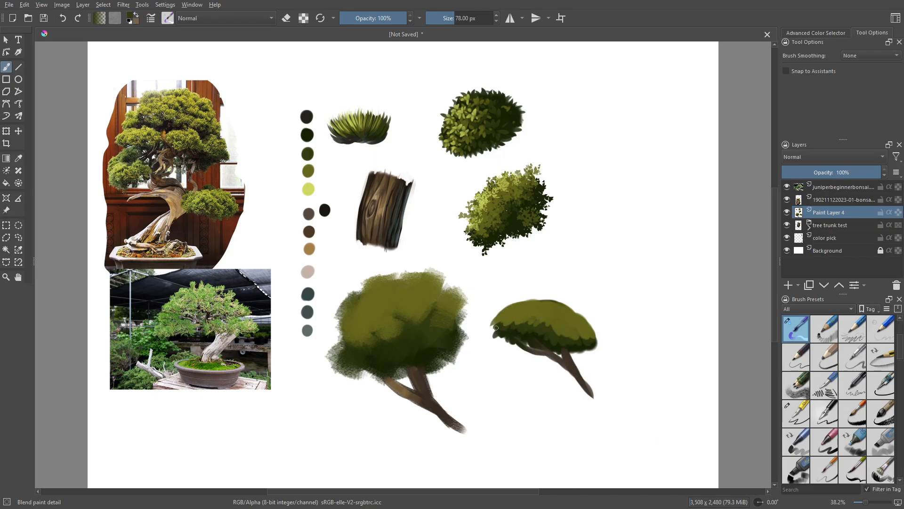
Step: Paint yellow-green highlights with leafy edges across the top of the dome-shaped foliage
ctrl+click(550, 308)
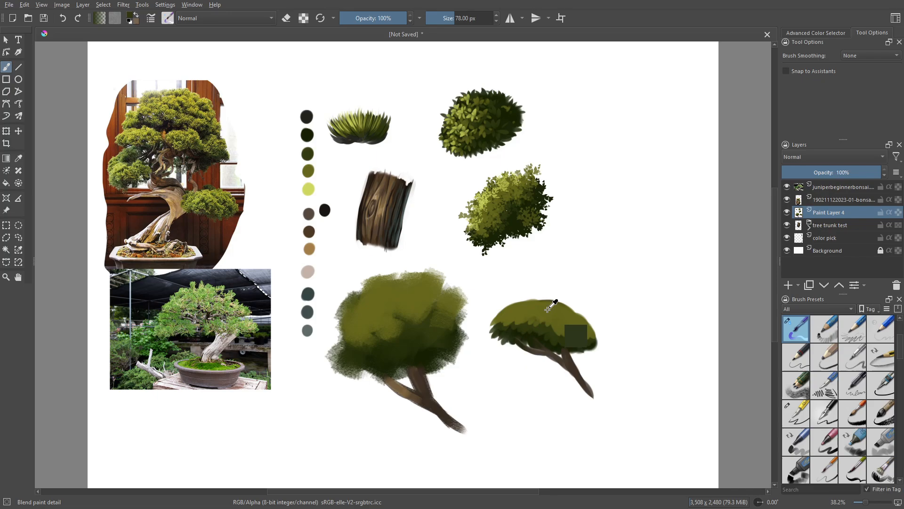
ctrl+click(311, 185)
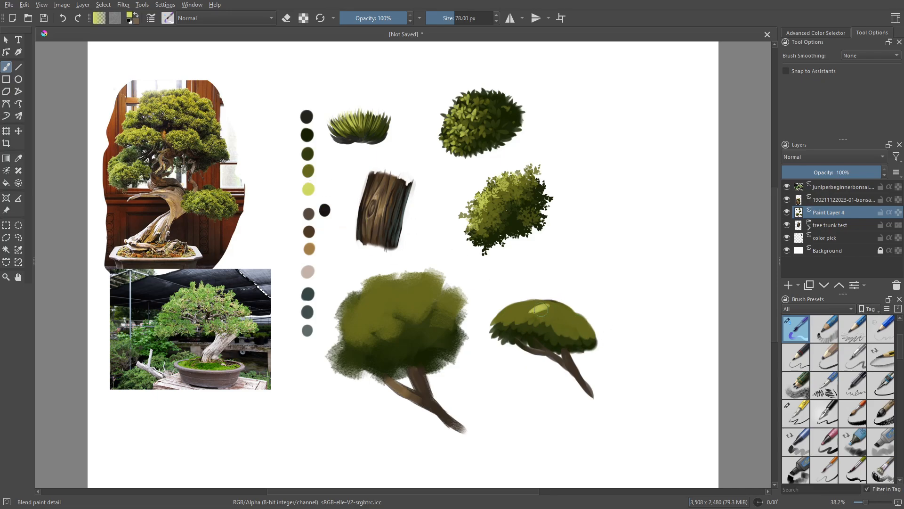
mouse_move(540, 309)
mouse_down()
mouse_move(507, 314)
mouse_move(566, 311)
mouse_move(560, 320)
mouse_move(586, 327)
mouse_move(570, 318)
mouse_up()
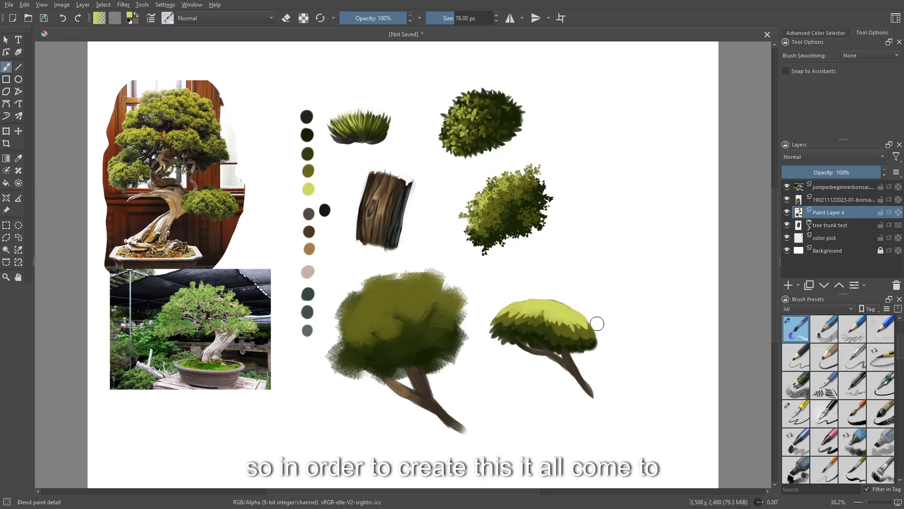
ctrl+click(574, 351)
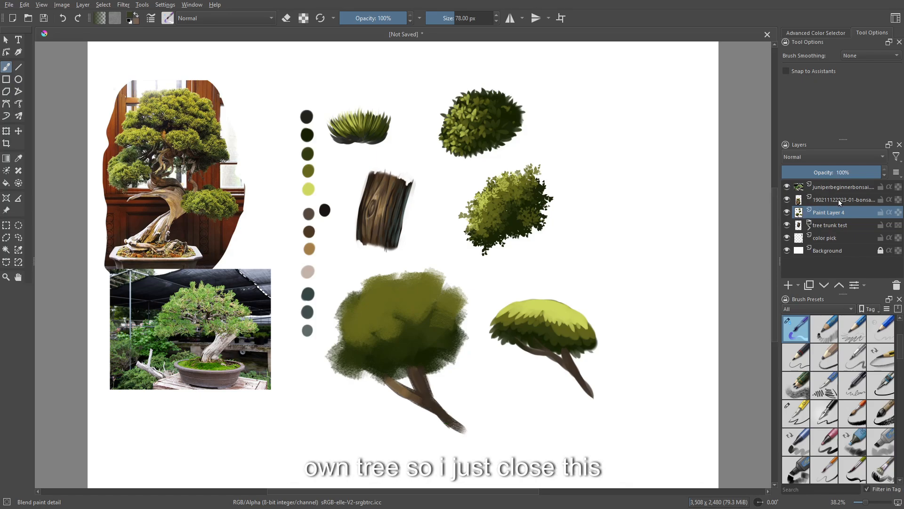
Step: Hide Paint Layer 4 and the tree trunk test layer, keeping the references visible, and add a new paint layer
click(786, 224)
click(787, 212)
click(787, 199)
click(787, 199)
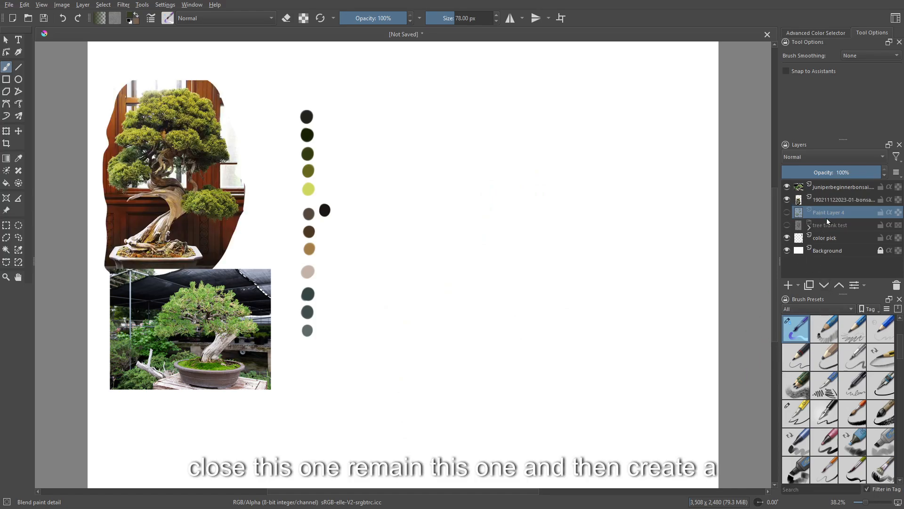
click(790, 285)
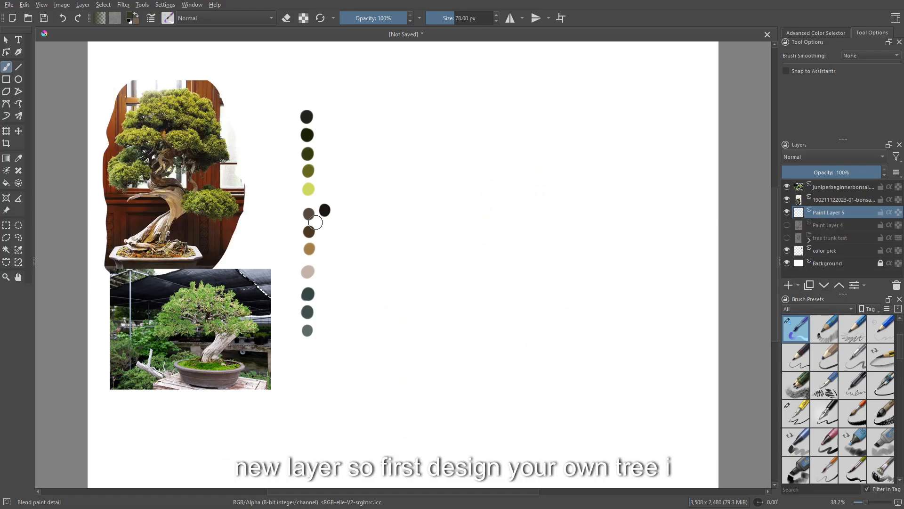
Step: Draw an unfilled circle about 893 px wide in the near-black swatch colour with a 63 px brush on the empty canvas
ctrl+click(324, 210)
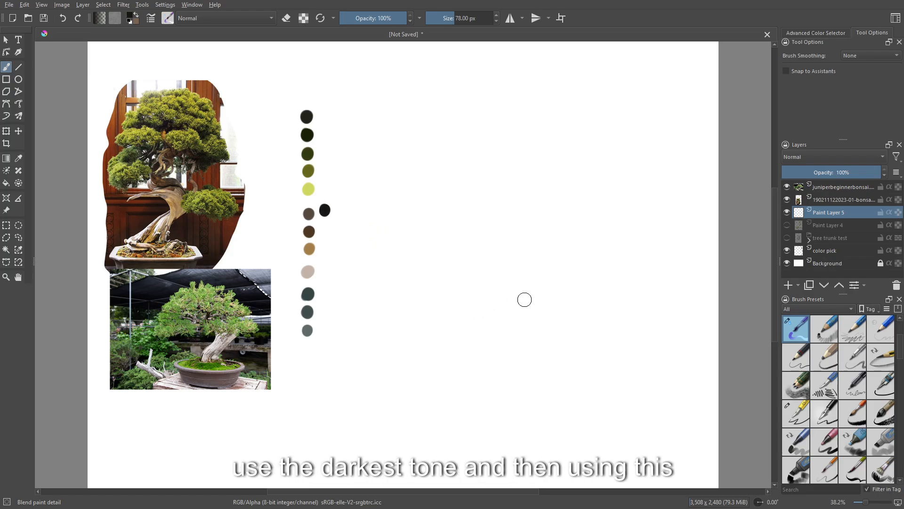
key(bracketleft)
right_click(526, 307)
right_click(584, 328)
key(bracketleft)
key(bracketleft)
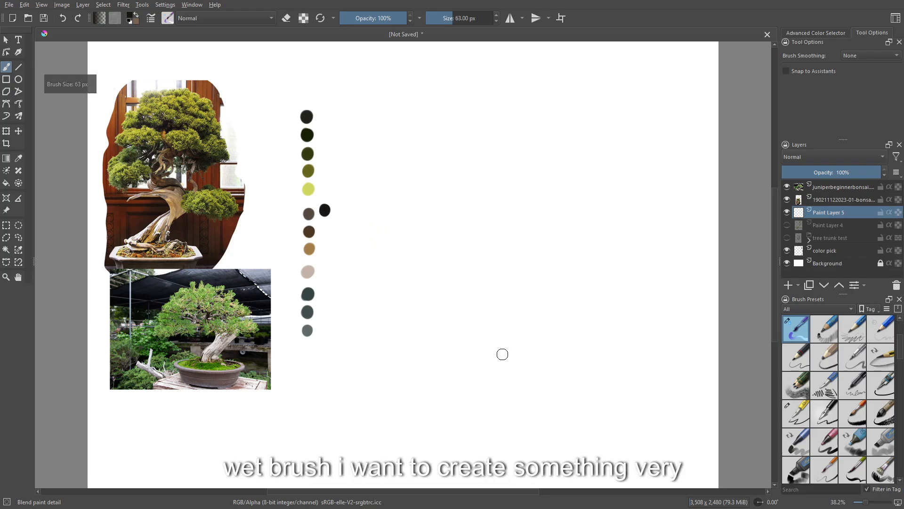
click(19, 79)
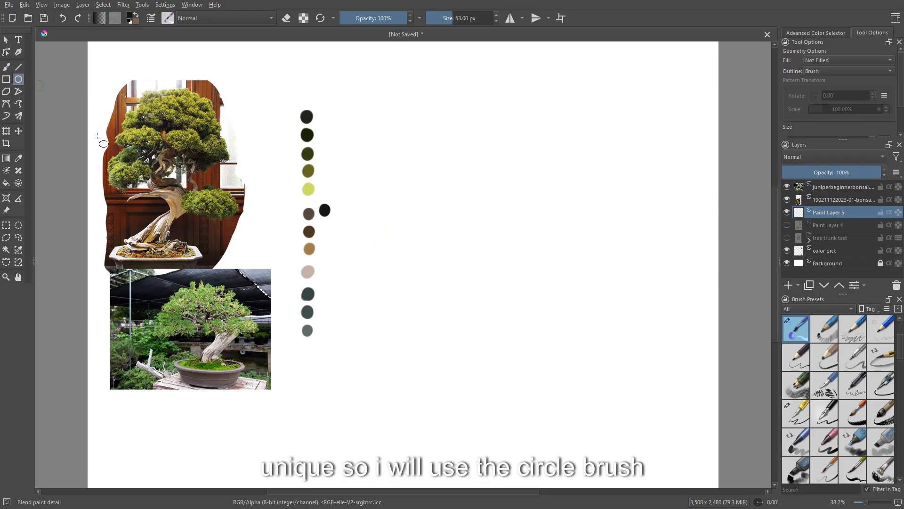
drag(456, 216, 623, 383)
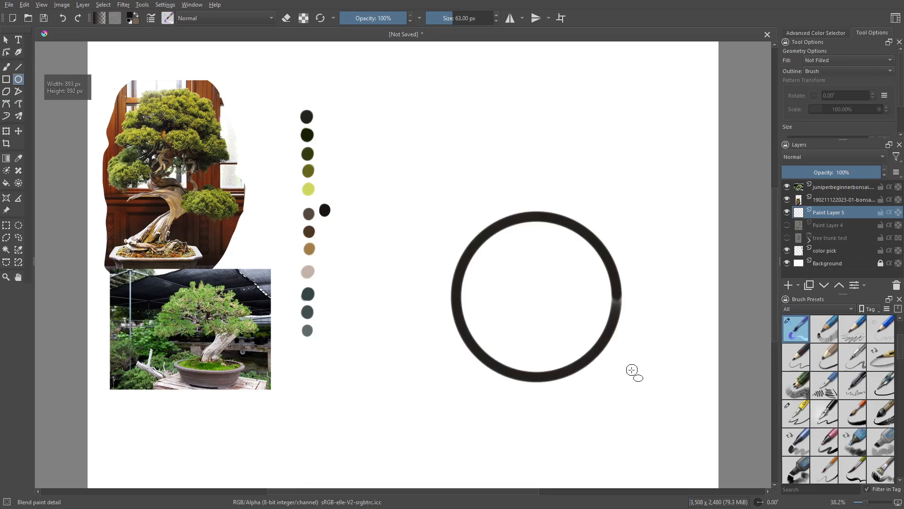
Step: Paint a thick curved near-black trunk along the circle's left side, flaring into roots at its base, with a brush of about 120 px
key(bracketright)
key(bracketright)
key(bracketright)
key(bracketright)
key(bracketright)
key(bracketright)
key(bracketright)
key(bracketright)
key(bracketright)
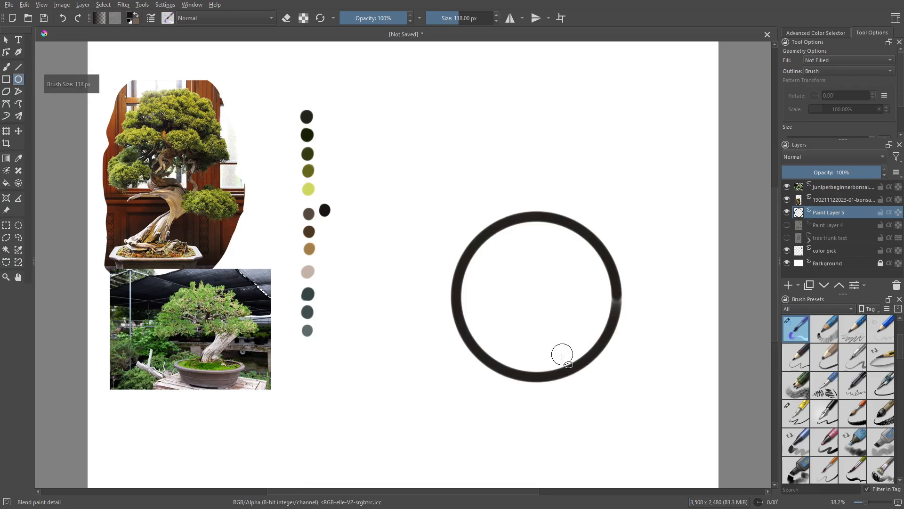
key(b)
mouse_move(480, 359)
mouse_down()
mouse_move(459, 254)
mouse_move(441, 278)
mouse_move(434, 364)
mouse_move(439, 303)
mouse_move(513, 215)
mouse_move(527, 212)
mouse_move(444, 256)
mouse_move(440, 358)
mouse_move(455, 335)
mouse_move(470, 358)
mouse_move(439, 356)
mouse_move(453, 378)
mouse_move(443, 341)
mouse_move(522, 382)
mouse_move(475, 378)
mouse_move(498, 409)
mouse_move(527, 357)
mouse_move(536, 370)
mouse_move(492, 413)
mouse_up()
mouse_move(477, 379)
mouse_down()
mouse_move(521, 401)
mouse_move(506, 399)
mouse_up()
mouse_move(436, 350)
mouse_down()
mouse_move(462, 377)
mouse_move(465, 401)
mouse_move(490, 416)
mouse_up()
mouse_move(464, 397)
mouse_down()
mouse_move(519, 407)
mouse_move(467, 404)
mouse_move(506, 431)
mouse_move(473, 415)
mouse_move(494, 397)
mouse_move(511, 409)
mouse_move(488, 409)
mouse_move(531, 436)
mouse_move(549, 375)
mouse_up()
mouse_move(492, 394)
mouse_down()
mouse_move(464, 424)
mouse_move(496, 451)
mouse_up()
drag(475, 416, 480, 448)
drag(508, 415, 526, 429)
drag(526, 398, 544, 396)
drag(452, 400, 463, 436)
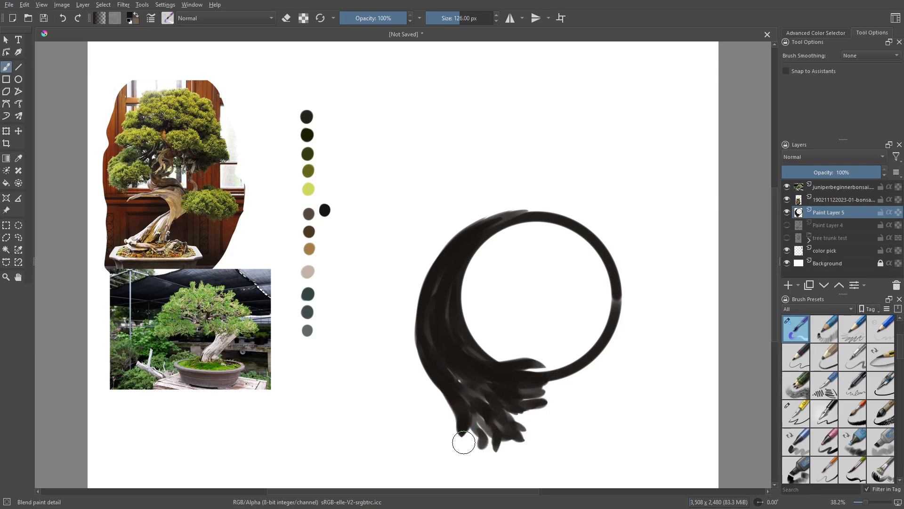
Step: Reshape the root base by erasing the excess strokes on its lower right and repainting the root tips in near-black
mouse_move(527, 379)
mouse_down()
mouse_move(537, 396)
mouse_move(529, 378)
mouse_move(552, 374)
mouse_up()
mouse_move(520, 401)
mouse_down()
mouse_move(507, 426)
mouse_move(510, 444)
mouse_move(518, 420)
mouse_move(499, 457)
mouse_up()
key(e)
mouse_move(544, 412)
mouse_down()
mouse_move(511, 422)
mouse_move(500, 445)
mouse_up()
ctrl+click(495, 411)
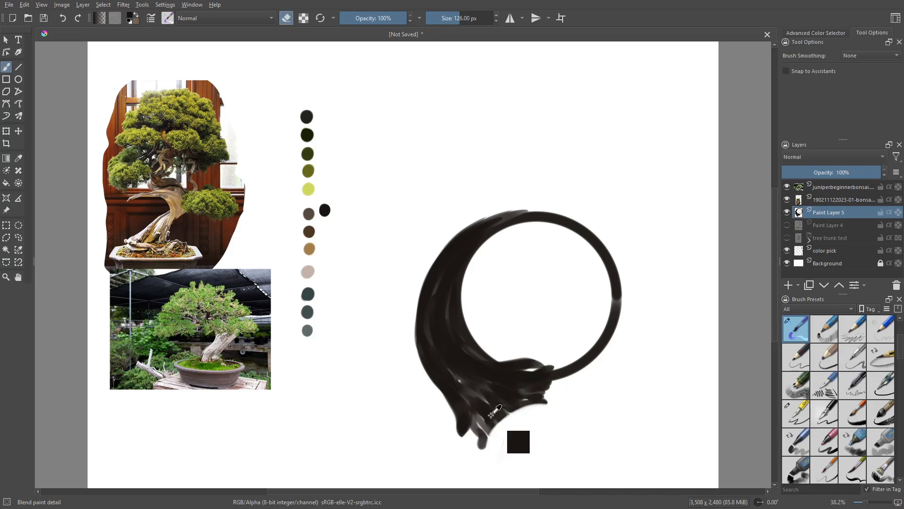
key(e)
drag(493, 409, 493, 439)
mouse_move(488, 419)
mouse_down()
mouse_move(489, 439)
mouse_move(505, 419)
mouse_move(462, 449)
mouse_up()
Step: Paint bare, forked branches inside the circle and from the trunk's top and left side, reducing the brush to 59 px
mouse_move(446, 265)
mouse_down()
mouse_move(425, 304)
mouse_move(454, 324)
mouse_move(476, 289)
mouse_move(552, 234)
mouse_move(526, 264)
mouse_move(554, 264)
mouse_move(541, 270)
mouse_move(554, 259)
mouse_up()
key([)
key([)
key([)
key([)
key([)
key([)
key([)
key([)
key([)
key([)
key([)
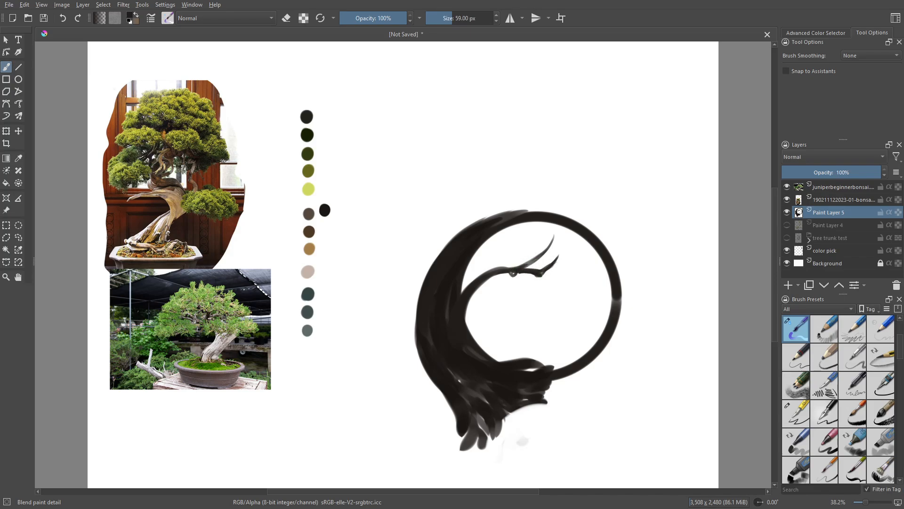
mouse_move(529, 262)
mouse_down()
mouse_move(571, 232)
mouse_move(550, 272)
mouse_move(569, 256)
mouse_up()
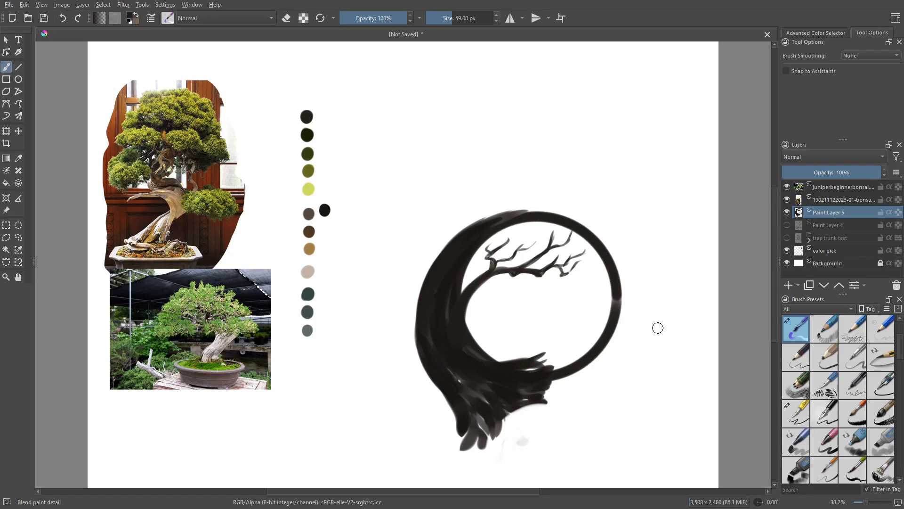
mouse_move(470, 228)
mouse_down()
mouse_move(469, 194)
mouse_move(478, 195)
mouse_move(449, 206)
mouse_move(439, 182)
mouse_move(444, 206)
mouse_move(432, 172)
mouse_move(443, 172)
mouse_move(448, 193)
mouse_move(408, 182)
mouse_move(448, 186)
mouse_move(425, 173)
mouse_move(417, 152)
mouse_move(424, 172)
mouse_move(415, 188)
mouse_move(381, 204)
mouse_up()
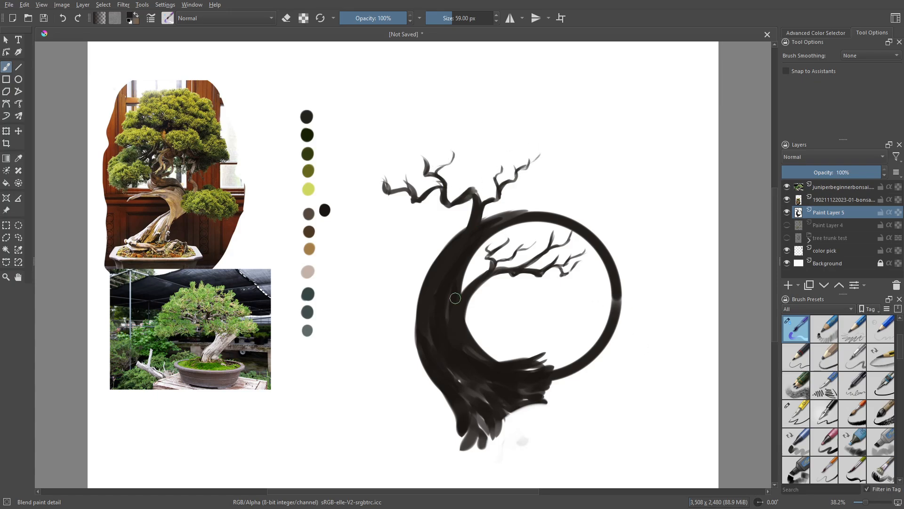
drag(405, 251, 413, 236)
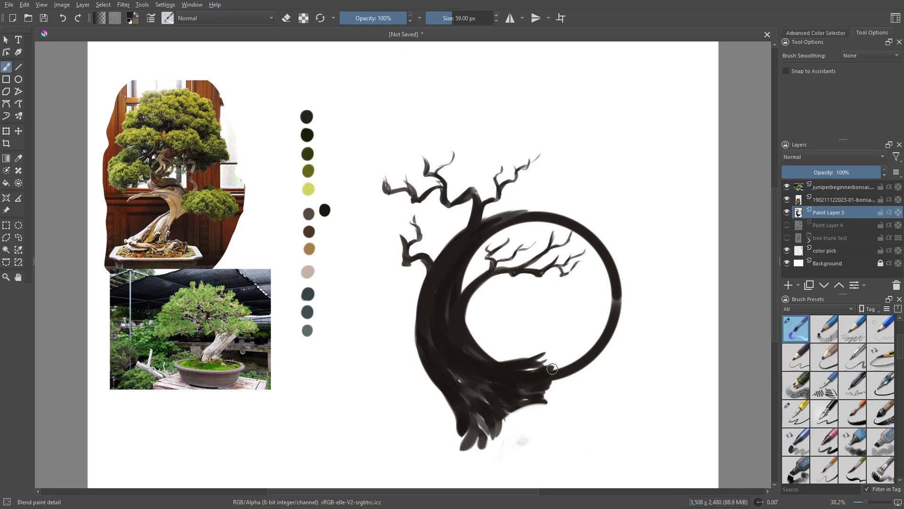
Step: Erase the exposed right-hand arc of the circle, leaving the curved trunk and its branches
key(e)
mouse_move(545, 213)
mouse_down()
mouse_move(524, 219)
mouse_move(553, 213)
mouse_move(597, 239)
mouse_move(605, 337)
mouse_move(585, 356)
mouse_move(616, 282)
mouse_move(586, 361)
mouse_move(616, 329)
mouse_up()
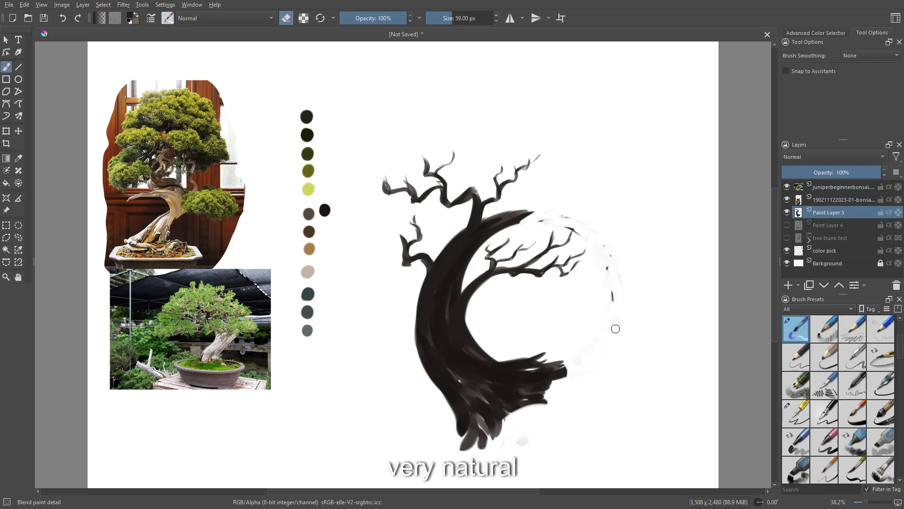
key(e)
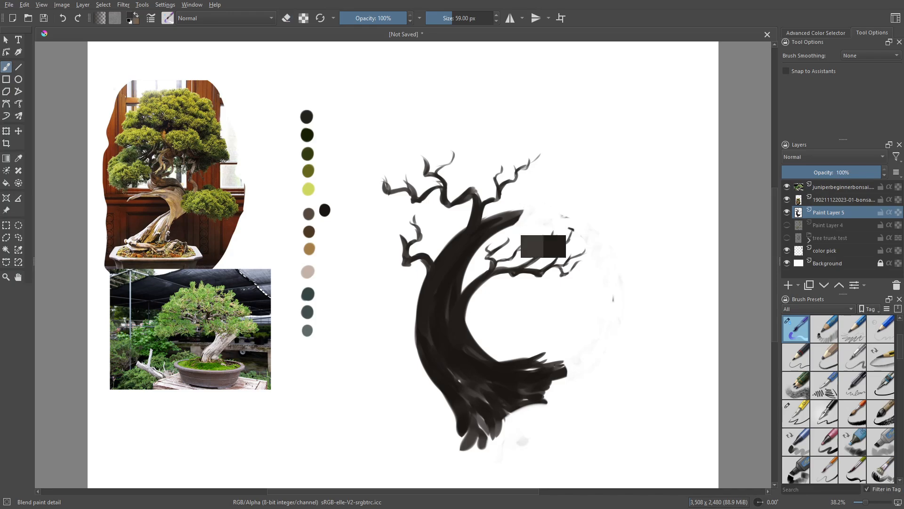
Step: Extend the trunk's upper tip into an upturned, forked branch and fill the light gaps in the trunk with dark strokes
mouse_move(507, 226)
mouse_down()
mouse_move(536, 207)
mouse_move(519, 213)
mouse_up()
drag(529, 222, 539, 186)
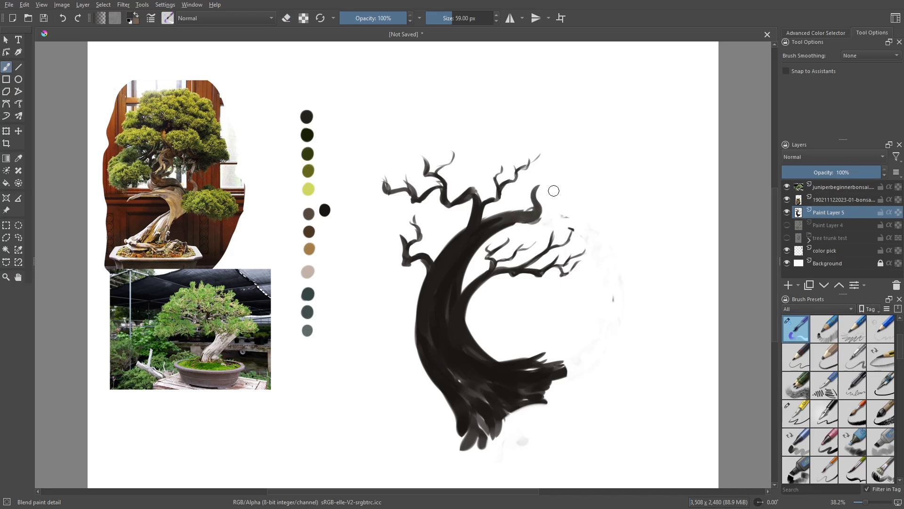
drag(425, 320, 459, 375)
drag(437, 342, 463, 375)
ctrl+click(463, 246)
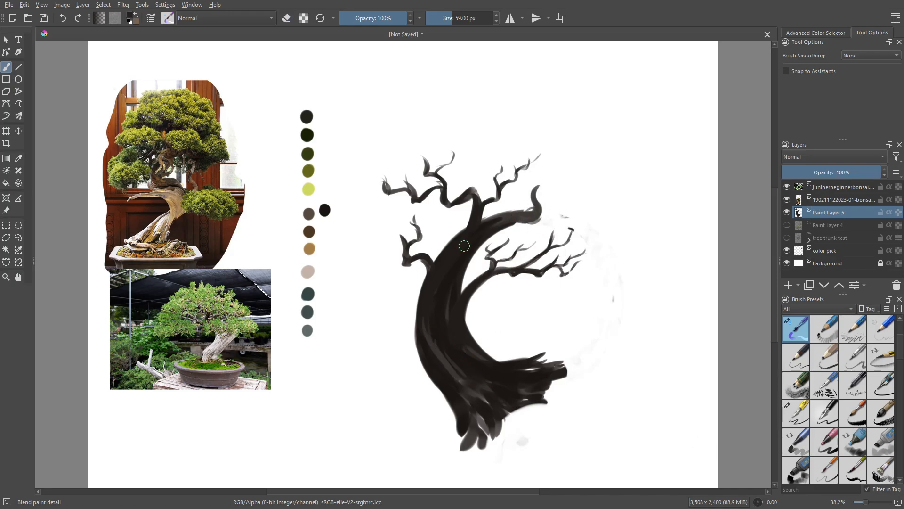
drag(535, 215, 552, 199)
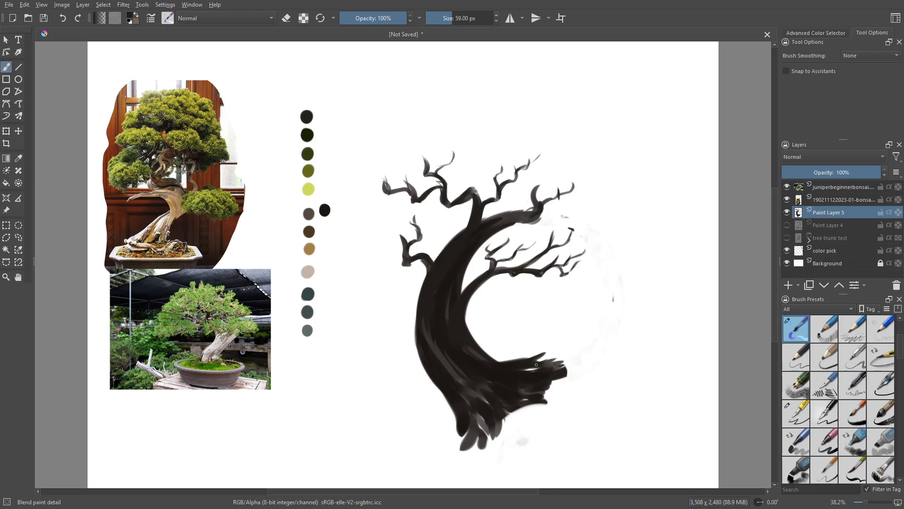
Step: Paint pointed roots reaching up to the right of the base and add ragged dark strokes along its underside
mouse_move(562, 368)
mouse_down()
mouse_move(507, 361)
mouse_move(562, 353)
mouse_move(562, 345)
mouse_move(540, 366)
mouse_move(574, 370)
mouse_move(665, 312)
mouse_move(621, 304)
mouse_move(590, 354)
mouse_move(626, 315)
mouse_up()
drag(536, 396, 492, 430)
drag(480, 432, 453, 450)
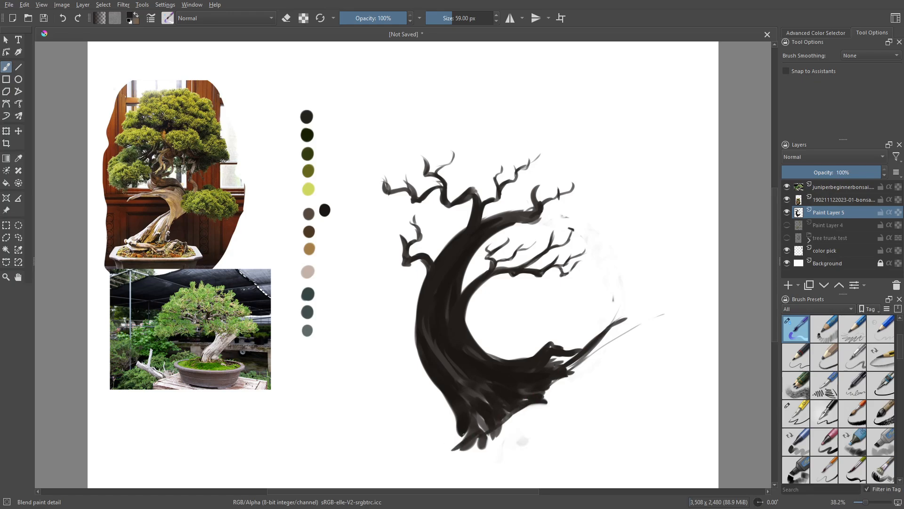
Step: Move the tree drawing up on the canvas and paint long, ragged roots descending below the trunk and along its right underside
key(t)
mouse_move(498, 384)
mouse_down()
mouse_move(500, 326)
mouse_move(501, 343)
mouse_move(506, 336)
mouse_move(551, 343)
mouse_move(494, 390)
mouse_move(468, 398)
mouse_move(442, 431)
mouse_move(469, 468)
mouse_up()
key(b)
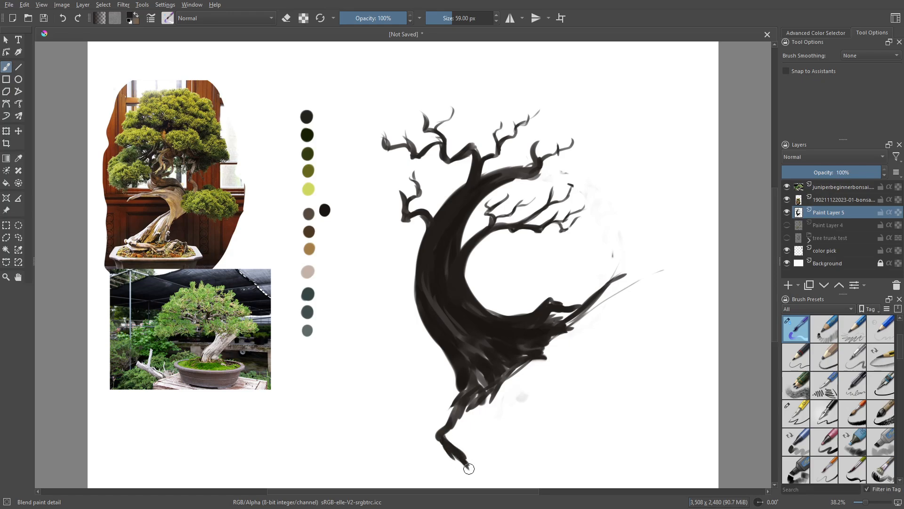
drag(451, 430, 463, 453)
mouse_move(464, 414)
mouse_down()
mouse_move(456, 452)
mouse_move(448, 424)
mouse_move(441, 438)
mouse_move(468, 421)
mouse_move(475, 401)
mouse_move(460, 437)
mouse_move(480, 397)
mouse_move(545, 365)
mouse_up()
mouse_move(535, 366)
mouse_down()
mouse_move(565, 339)
mouse_move(597, 396)
mouse_move(613, 360)
mouse_up()
drag(485, 330, 513, 373)
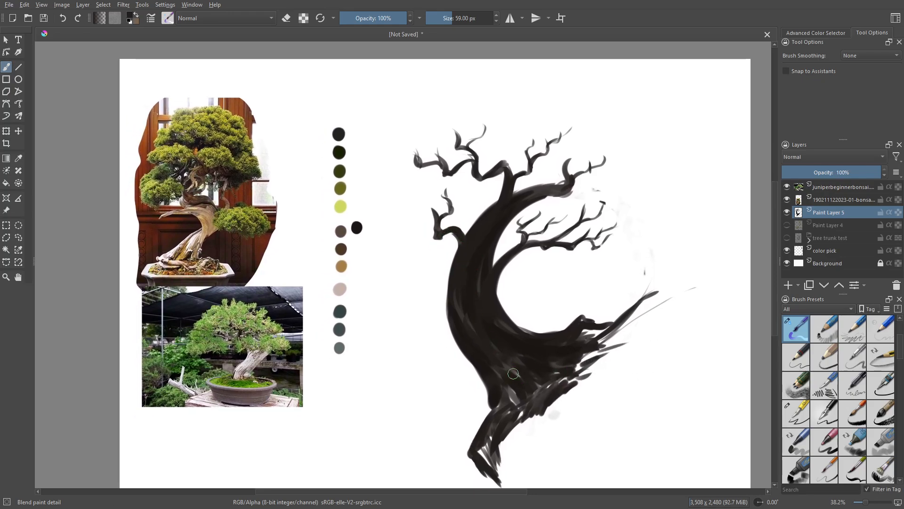
Step: Add a dark teal stroke on the trunk's inner curve and sketch a small circle with a light-direction arrow above the swatches at 15 px
ctrl+click(337, 311)
mouse_move(481, 278)
mouse_down()
mouse_move(491, 311)
mouse_move(489, 302)
mouse_move(505, 322)
mouse_up()
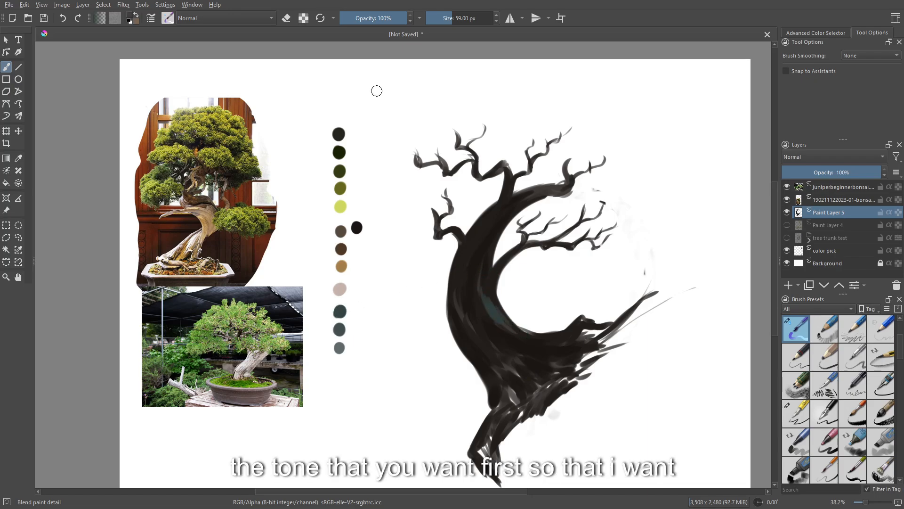
mouse_move(363, 111)
mouse_down()
mouse_move(321, 86)
mouse_move(335, 96)
mouse_up()
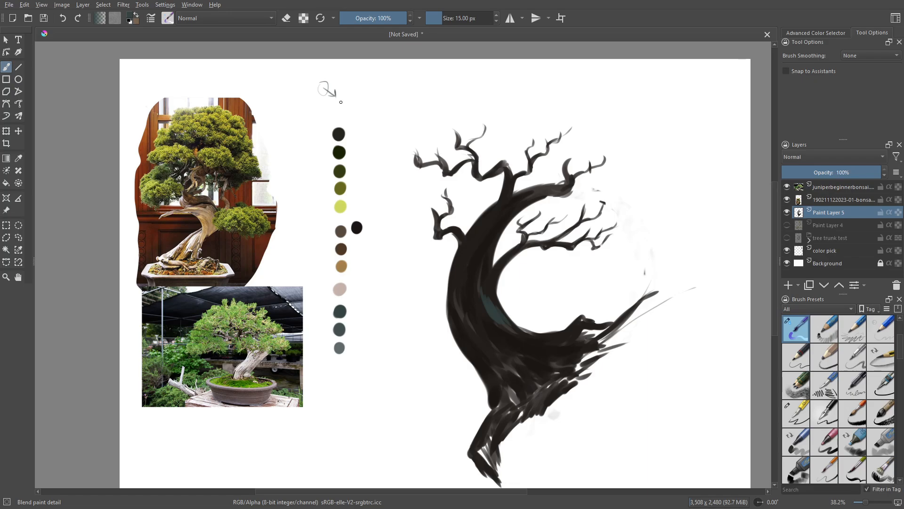
Step: Shade the trunk's inner curve and right-hand roots with dark teal tones using a 38 px brush, picking a darker teal
drag(476, 301, 497, 301)
mouse_move(491, 293)
mouse_down()
mouse_move(502, 312)
mouse_move(545, 336)
mouse_move(571, 330)
mouse_up()
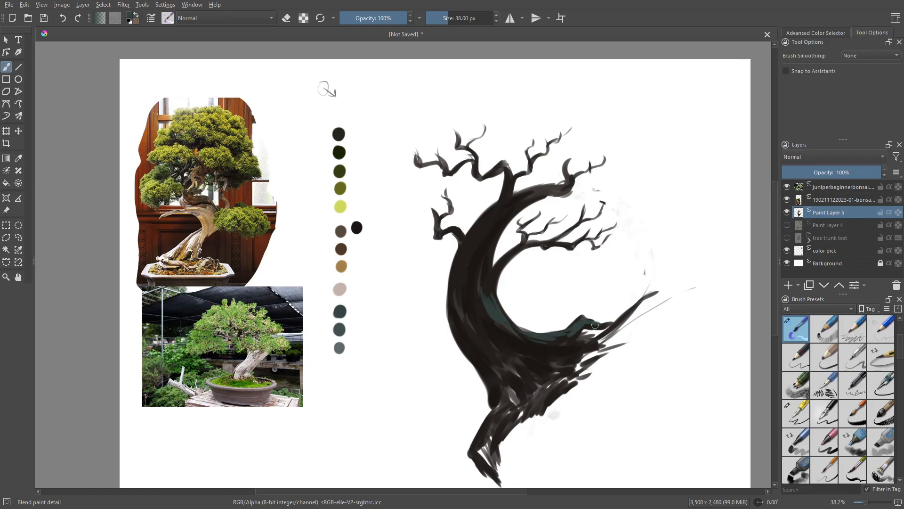
right_click(544, 339)
click(535, 332)
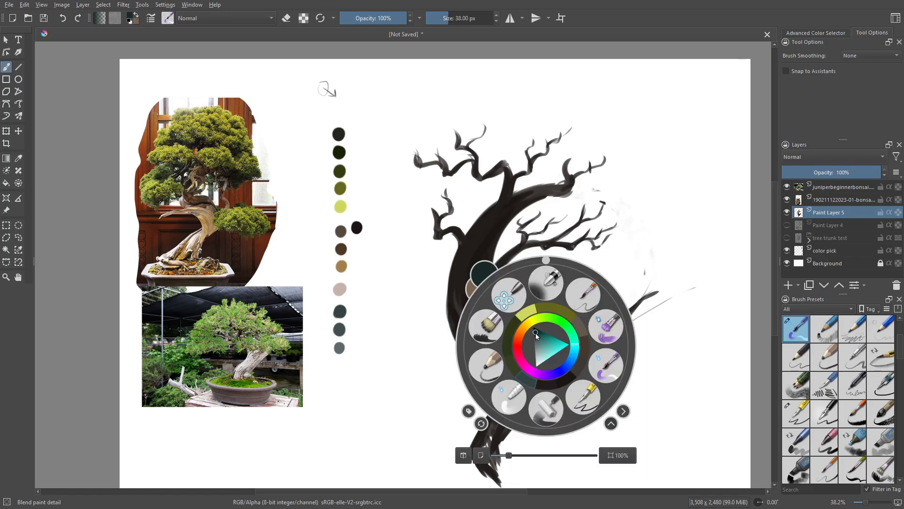
right_click(608, 364)
mouse_move(494, 304)
mouse_down()
mouse_move(520, 330)
mouse_move(583, 321)
mouse_move(556, 353)
mouse_up()
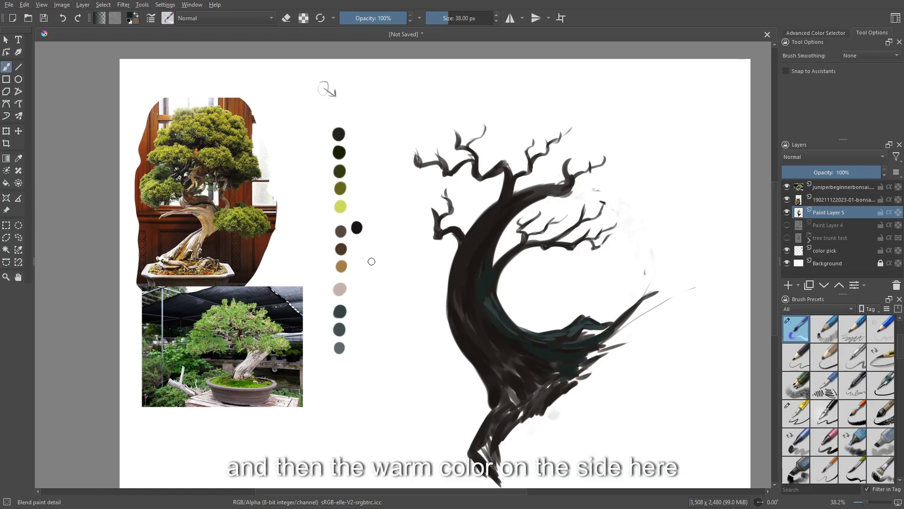
Step: Paint warm brown strokes following the curve along the outer left side of the trunk
ctrl+click(356, 228)
mouse_move(448, 285)
mouse_down()
mouse_move(475, 331)
mouse_move(473, 277)
mouse_move(461, 275)
mouse_move(454, 288)
mouse_move(451, 273)
mouse_move(465, 269)
mouse_move(476, 309)
mouse_move(449, 321)
mouse_move(475, 354)
mouse_move(485, 342)
mouse_move(489, 329)
mouse_up()
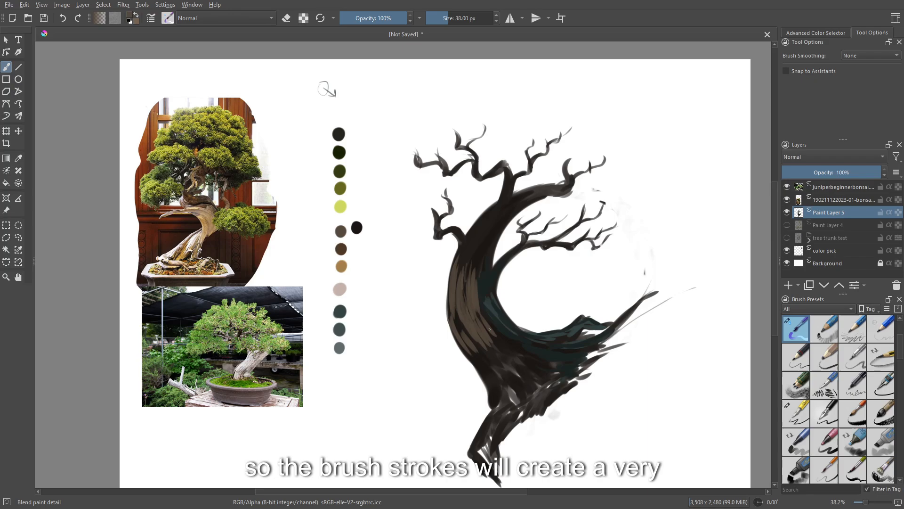
Step: Paint warm brown bark strokes along the trunk's outer side, from the upper bend to the base, enlarging the brush to 47 px
drag(473, 272, 482, 245)
drag(467, 266, 477, 240)
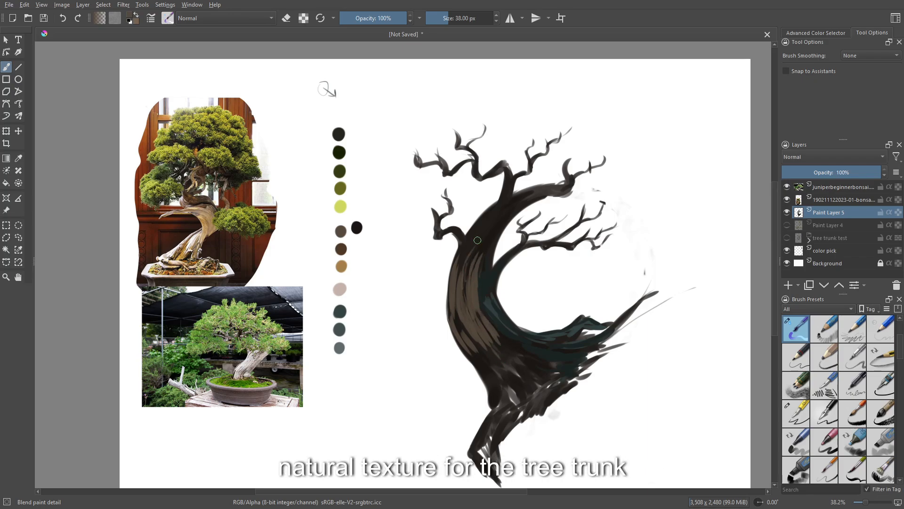
mouse_move(485, 306)
mouse_down()
mouse_move(501, 332)
mouse_move(497, 373)
mouse_up()
ctrl+click(488, 289)
key(bracketright)
key(bracketright)
key(bracketright)
ctrl+click(485, 346)
mouse_move(474, 358)
mouse_down()
mouse_move(494, 387)
mouse_move(482, 360)
mouse_up()
drag(457, 313, 461, 331)
ctrl+click(482, 264)
drag(479, 266, 482, 246)
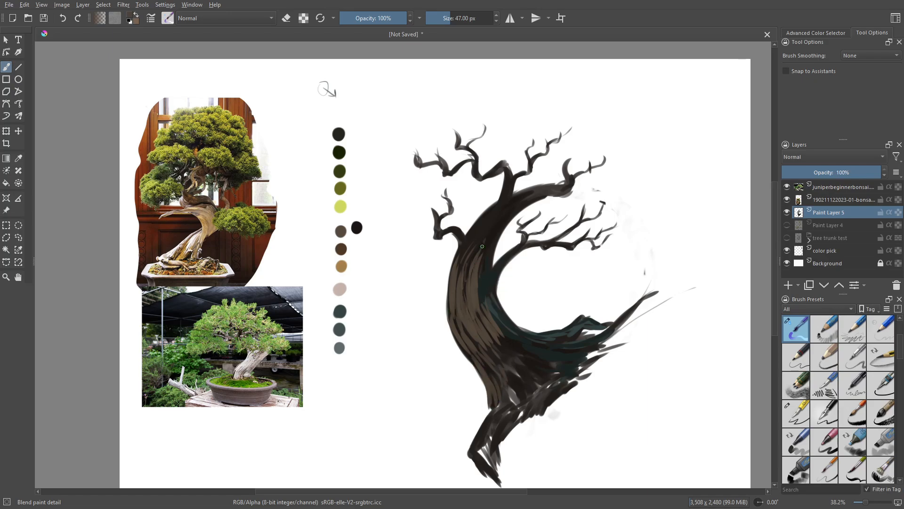
Step: Sample browns from the trunk and extend the bark strokes over its middle and upper bend, with the brush enlarged to 59 px
ctrl+click(484, 254)
ctrl+click(478, 270)
ctrl+click(487, 283)
ctrl+click(488, 285)
drag(477, 304, 484, 289)
key(bracketright)
key(bracketright)
key(bracketright)
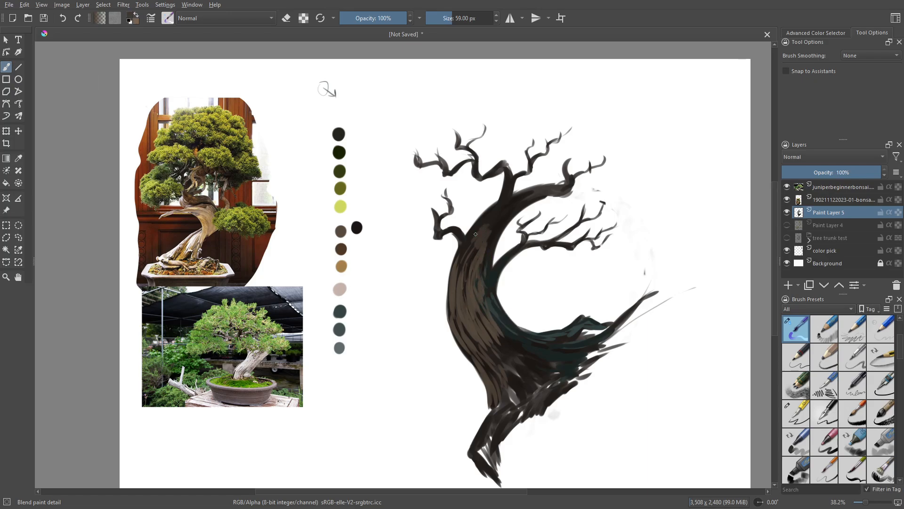
drag(476, 238, 472, 249)
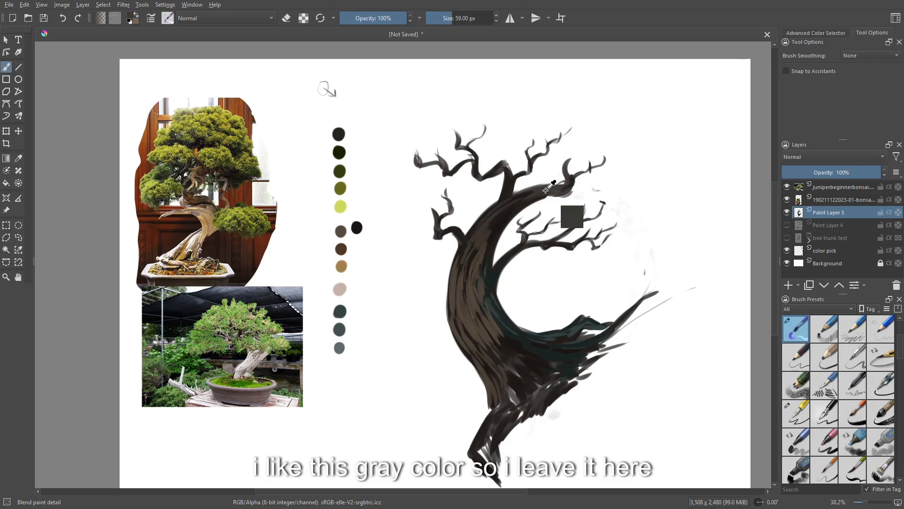
Step: Dab a dark grey sample beside the brown swatches and paint grey-brown strokes down the trunk to its narrow base
drag(520, 220, 488, 229)
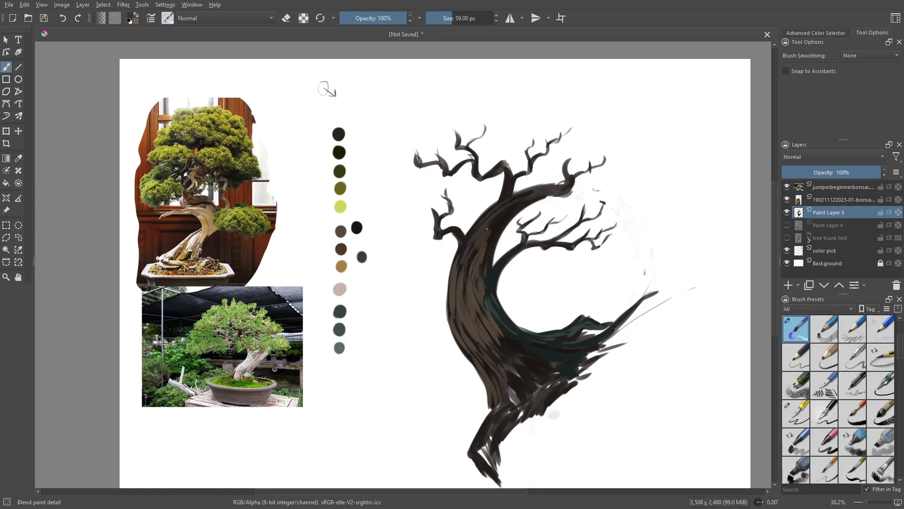
drag(498, 367, 495, 337)
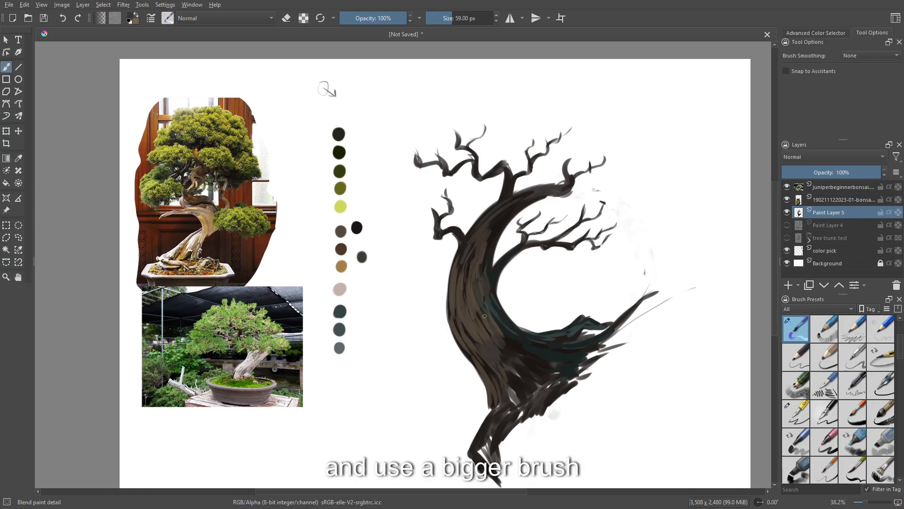
drag(495, 404, 481, 437)
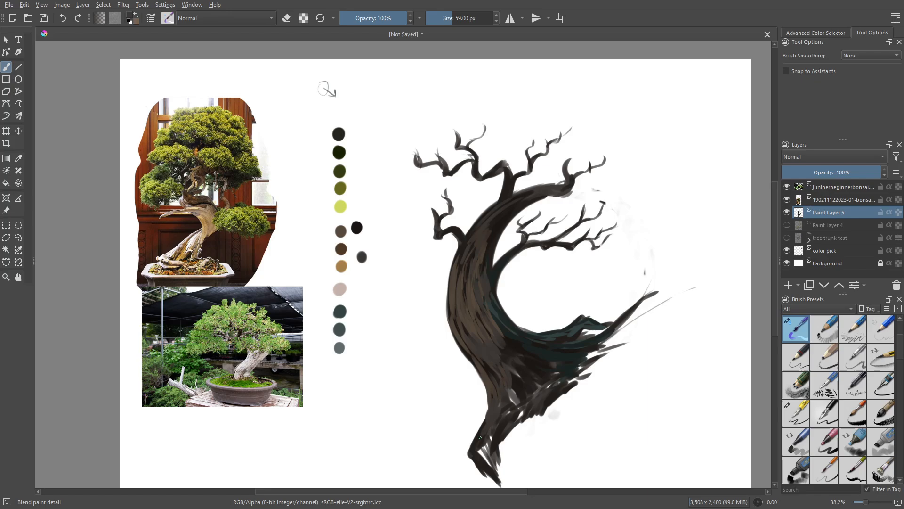
drag(492, 407, 470, 439)
drag(533, 392, 538, 352)
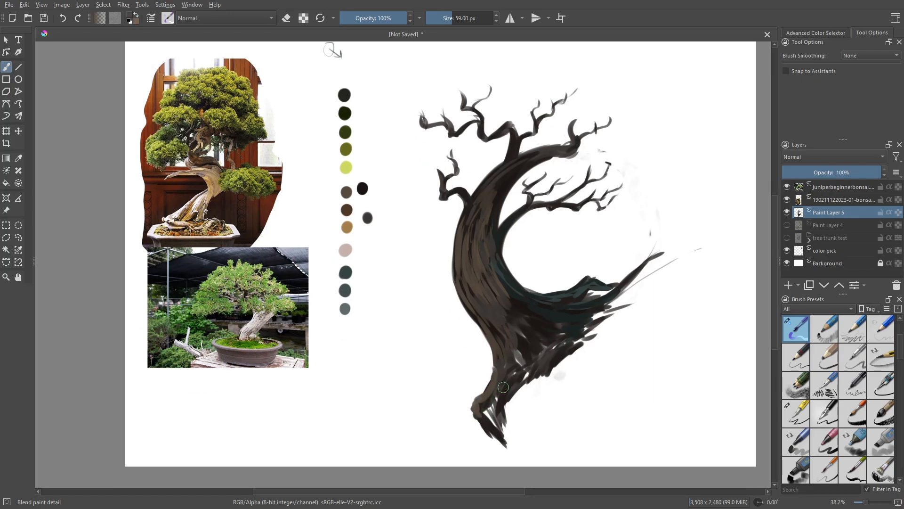
drag(477, 410, 483, 427)
mouse_move(506, 362)
mouse_down()
mouse_move(503, 426)
mouse_move(509, 354)
mouse_up()
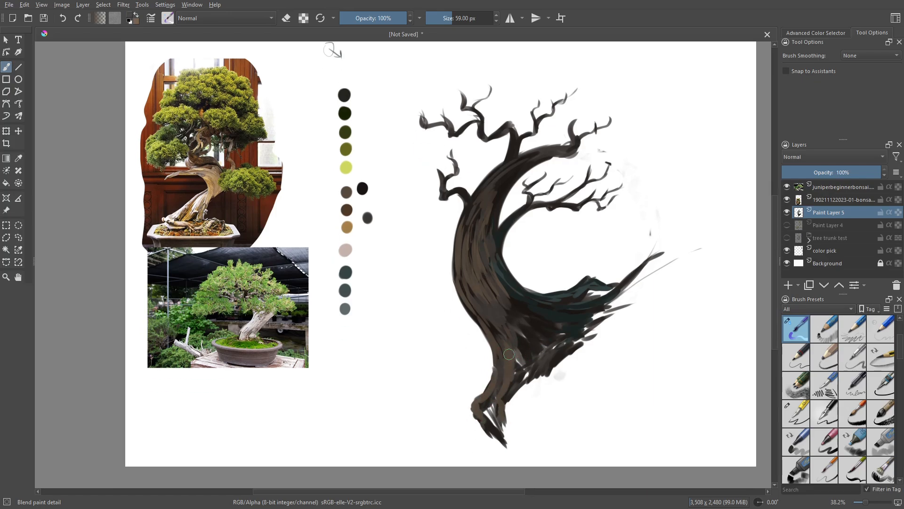
Step: Fill the lower trunk and the start of the right-hand roots with broad brown strokes using tones sampled from the bark
mouse_move(495, 387)
mouse_down()
mouse_move(533, 365)
mouse_move(549, 320)
mouse_move(586, 313)
mouse_up()
mouse_move(540, 368)
mouse_down()
mouse_move(526, 348)
mouse_move(530, 327)
mouse_move(537, 371)
mouse_move(534, 343)
mouse_move(517, 340)
mouse_move(525, 378)
mouse_up()
ctrl+click(530, 327)
ctrl+click(528, 353)
ctrl+click(515, 346)
drag(516, 344, 516, 384)
drag(501, 353, 495, 399)
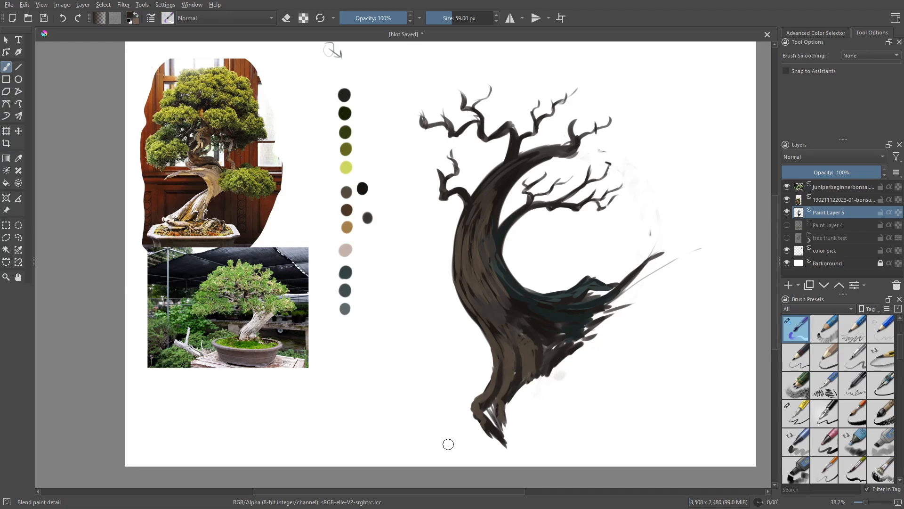
Step: Refine the trunk's outer edge and paint dark teal shadow strokes over the underside of the right-hand roots
drag(448, 444, 410, 465)
mouse_move(468, 300)
mouse_down()
mouse_move(456, 273)
mouse_move(468, 296)
mouse_move(459, 256)
mouse_move(472, 236)
mouse_move(457, 247)
mouse_move(463, 211)
mouse_up()
ctrl+click(460, 270)
ctrl+click(467, 296)
ctrl+click(494, 364)
ctrl+click(528, 331)
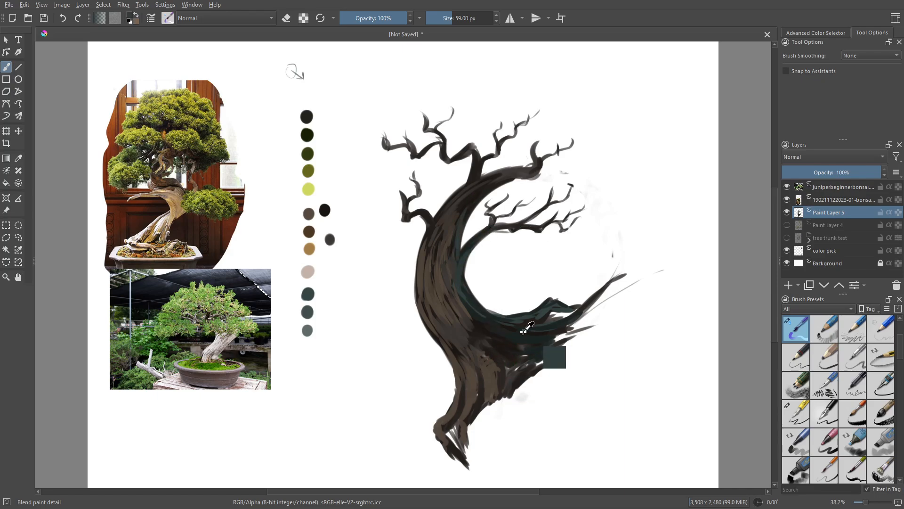
mouse_move(522, 343)
mouse_down()
mouse_move(518, 380)
mouse_move(503, 348)
mouse_move(521, 375)
mouse_up()
mouse_move(554, 347)
mouse_down()
mouse_move(528, 370)
mouse_move(517, 400)
mouse_up()
drag(517, 375, 506, 402)
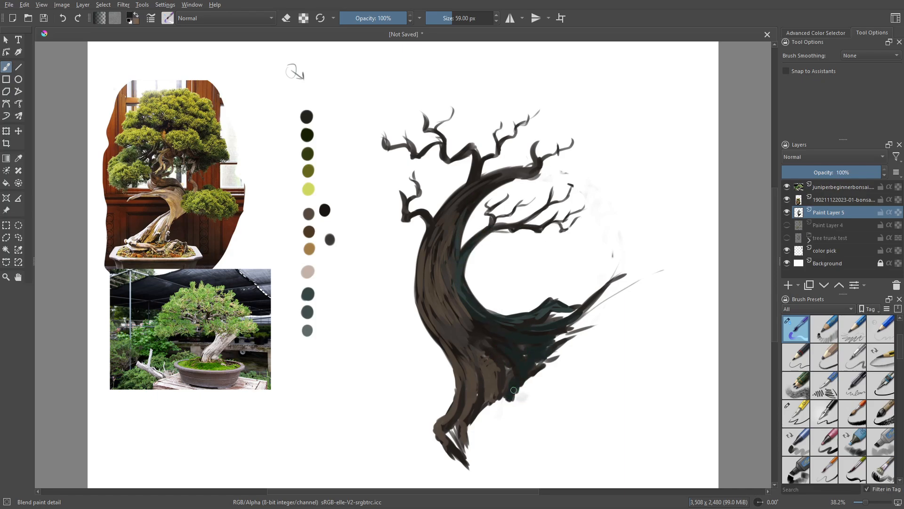
Step: Blend sampled brown and teal tones where the lower trunk meets the shadowed roots, with ragged strokes along the bottom edge
ctrl+click(496, 369)
drag(497, 359, 503, 406)
ctrl+click(512, 388)
drag(498, 386, 488, 416)
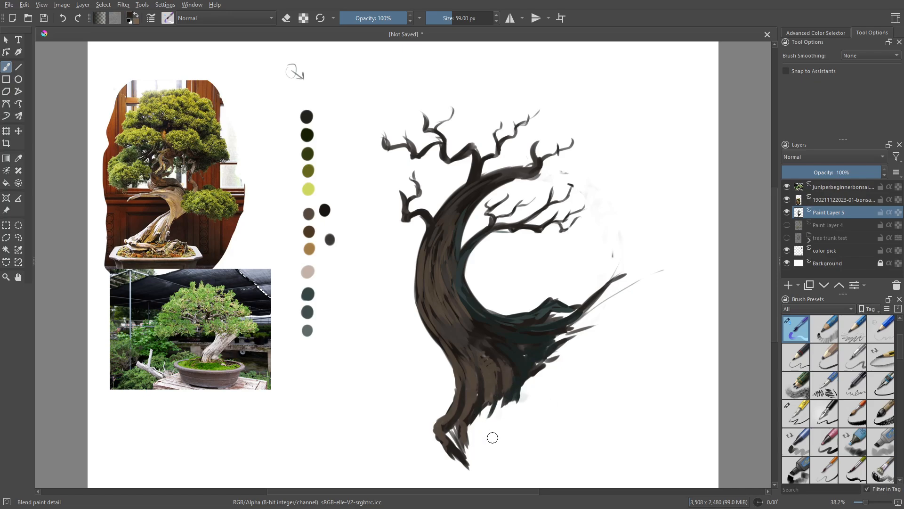
Step: Scale the tree drawing down slightly and reposition it on the canvas to leave room for the foliage
key(ctrl+t)
drag(286, 473, 316, 438)
drag(543, 347, 541, 357)
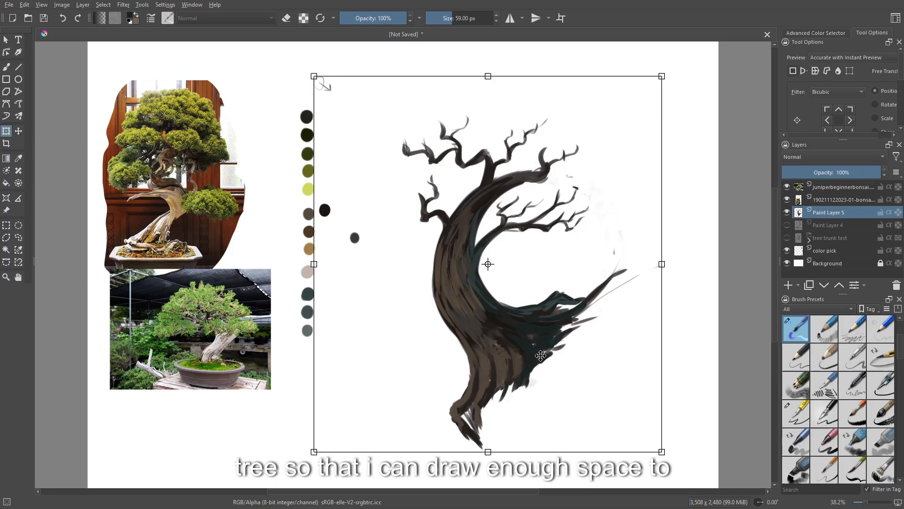
key(minus)
key(Return)
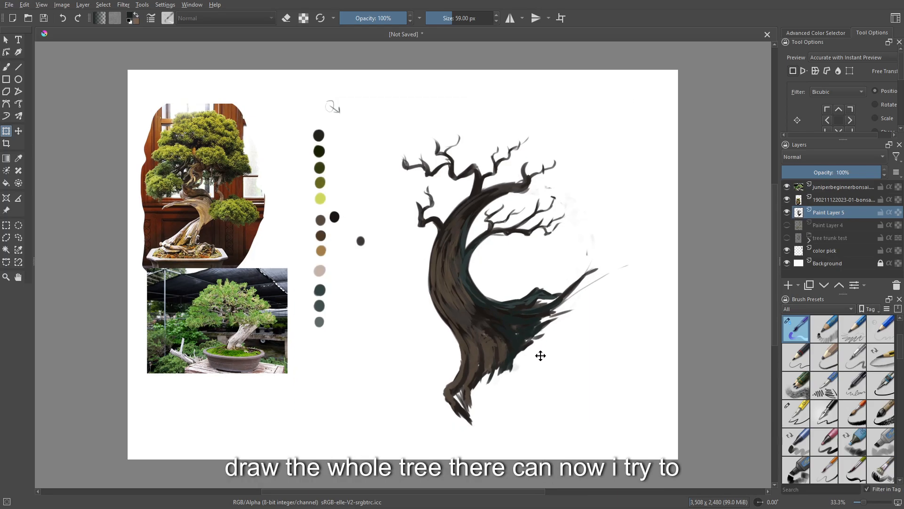
Step: Pick the very dark green swatch, enlarge the brush to 144 px and lay the first foliage strokes above the lower left branch
key(b)
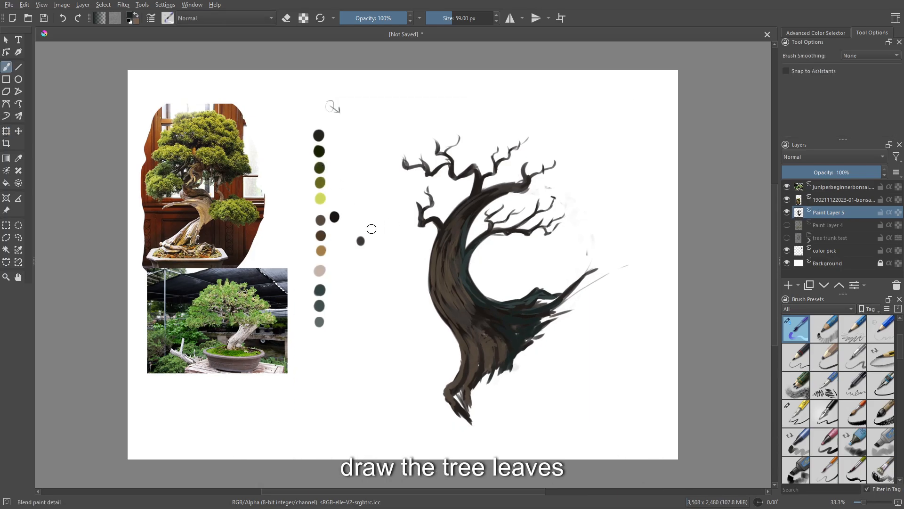
ctrl+click(320, 151)
ctrl+click(320, 151)
key(bracketright)
key(bracketright)
key(bracketright)
key(bracketright)
key(bracketright)
key(bracketright)
key(bracketright)
key(bracketright)
key(bracketright)
key(bracketright)
key(bracketright)
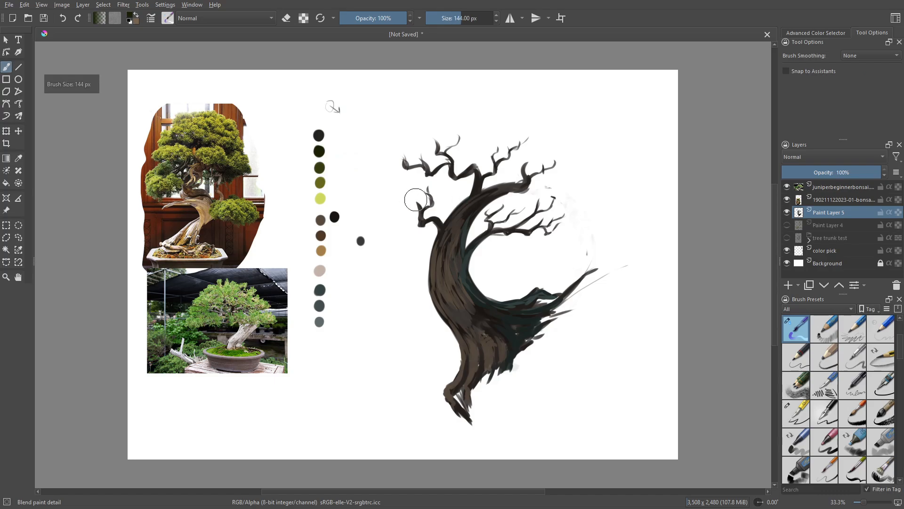
mouse_move(395, 204)
mouse_down()
mouse_move(410, 195)
mouse_move(384, 207)
mouse_move(398, 189)
mouse_move(425, 194)
mouse_up()
Step: Reduce the brush to 63 px and build up the dark green foliage clump over the lower left branch
key(bracketleft)
key(bracketleft)
key(bracketleft)
key(bracketleft)
key(bracketleft)
key(bracketleft)
key(bracketleft)
key(bracketleft)
key(bracketleft)
drag(435, 184, 432, 196)
mouse_move(420, 206)
mouse_down()
mouse_move(406, 209)
mouse_move(426, 200)
mouse_up()
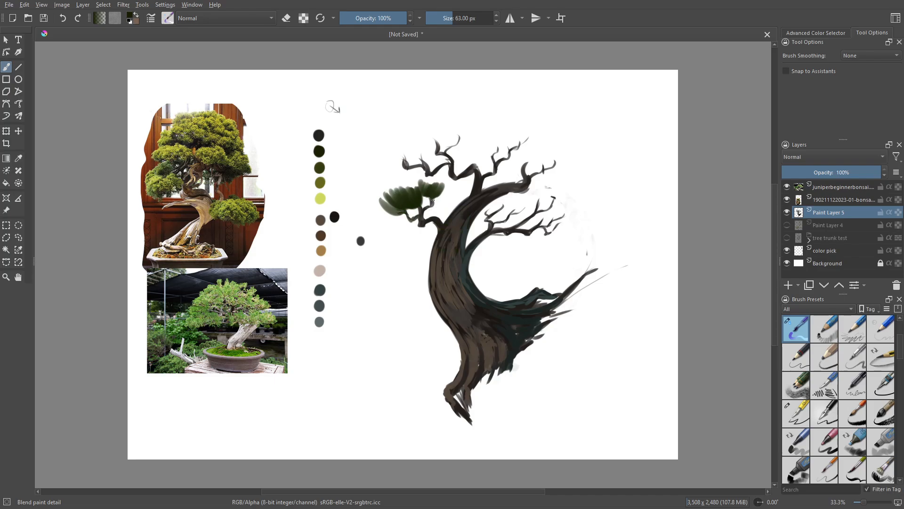
Step: Extend the lower left foliage clump and paint dark green clumps above the branches inside the trunk's curve
mouse_move(442, 190)
mouse_down()
mouse_move(450, 197)
mouse_move(394, 185)
mouse_move(377, 213)
mouse_move(388, 218)
mouse_move(385, 181)
mouse_move(492, 212)
mouse_up()
key(e)
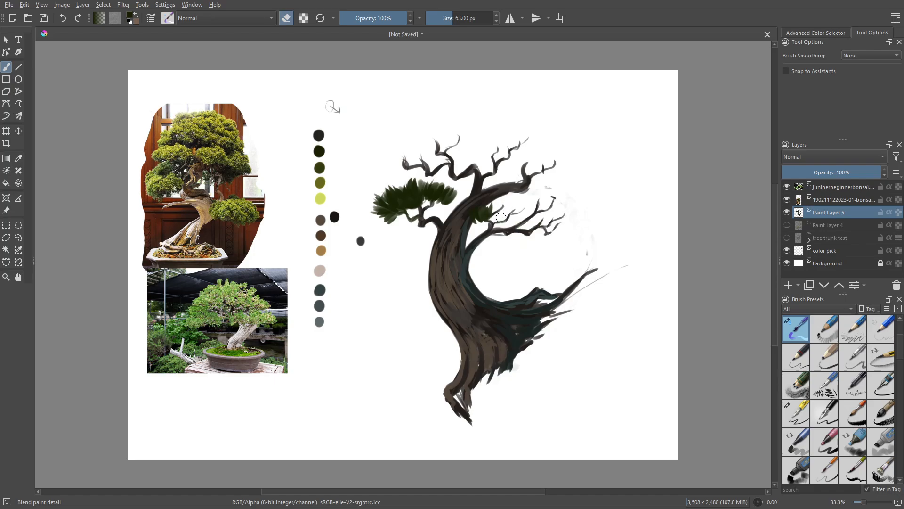
key(e)
mouse_move(498, 201)
mouse_down()
mouse_move(521, 208)
mouse_move(503, 209)
mouse_move(550, 197)
mouse_up()
drag(533, 231, 561, 215)
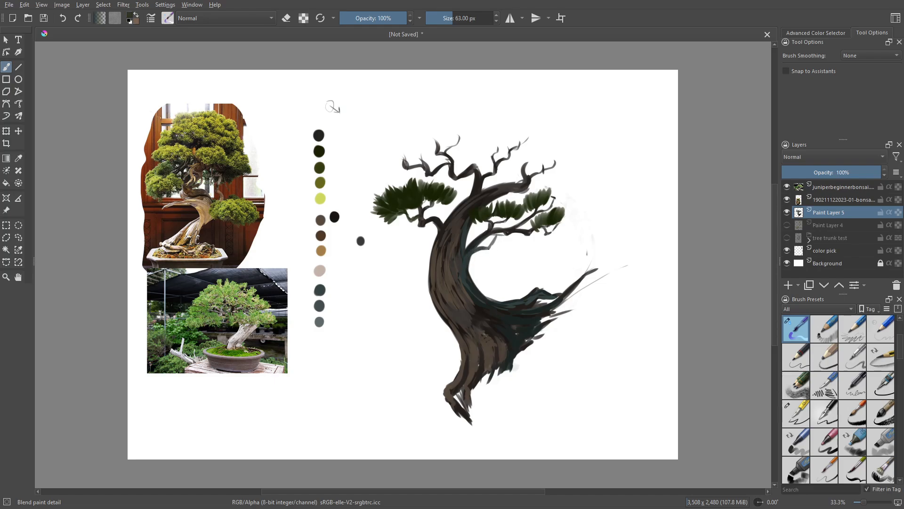
Step: Sample green from the palette and paint foliage over the upper right branch and small clumps beneath the inner branches
ctrl+click(321, 165)
drag(562, 219, 573, 203)
mouse_move(515, 174)
mouse_down()
mouse_move(522, 158)
mouse_move(539, 154)
mouse_move(516, 158)
mouse_move(561, 158)
mouse_move(538, 181)
mouse_move(549, 167)
mouse_move(563, 181)
mouse_move(577, 178)
mouse_move(555, 173)
mouse_move(538, 187)
mouse_move(557, 208)
mouse_up()
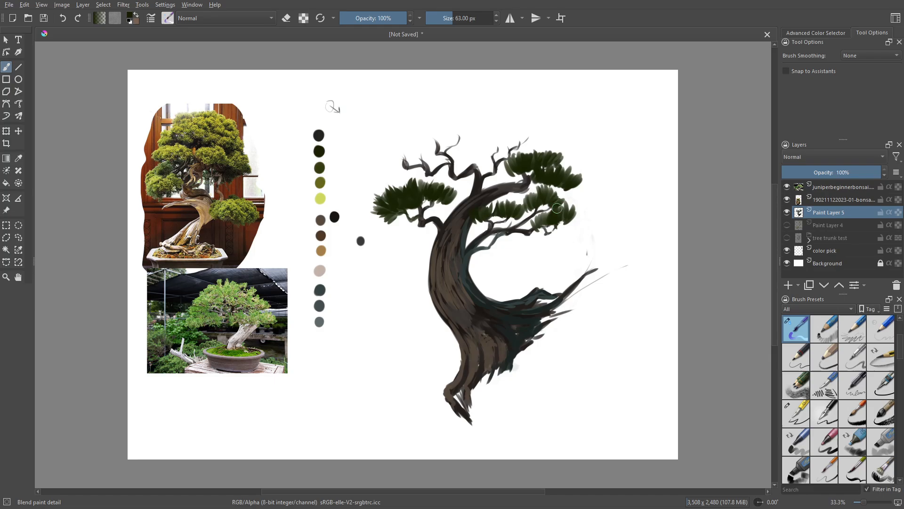
drag(537, 241, 551, 234)
mouse_move(490, 241)
mouse_down()
mouse_move(494, 249)
mouse_move(507, 244)
mouse_move(500, 250)
mouse_up()
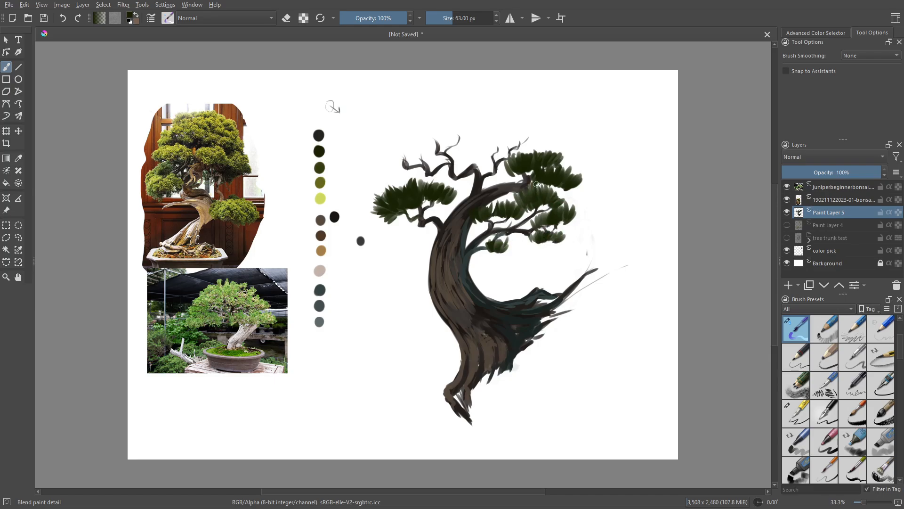
Step: Paint a dark green clump over the upper middle branch and widen the foliage along the crown's right edge
mouse_move(494, 182)
mouse_down()
mouse_move(490, 147)
mouse_move(502, 151)
mouse_move(509, 142)
mouse_move(483, 152)
mouse_move(491, 134)
mouse_move(525, 152)
mouse_up()
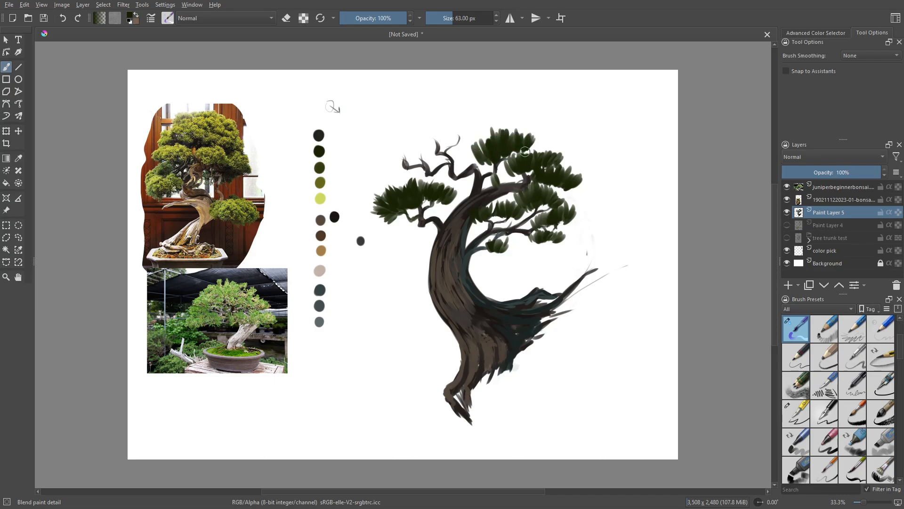
mouse_move(562, 193)
mouse_down()
mouse_move(572, 218)
mouse_move(587, 223)
mouse_up()
drag(575, 167, 577, 177)
drag(571, 214, 579, 223)
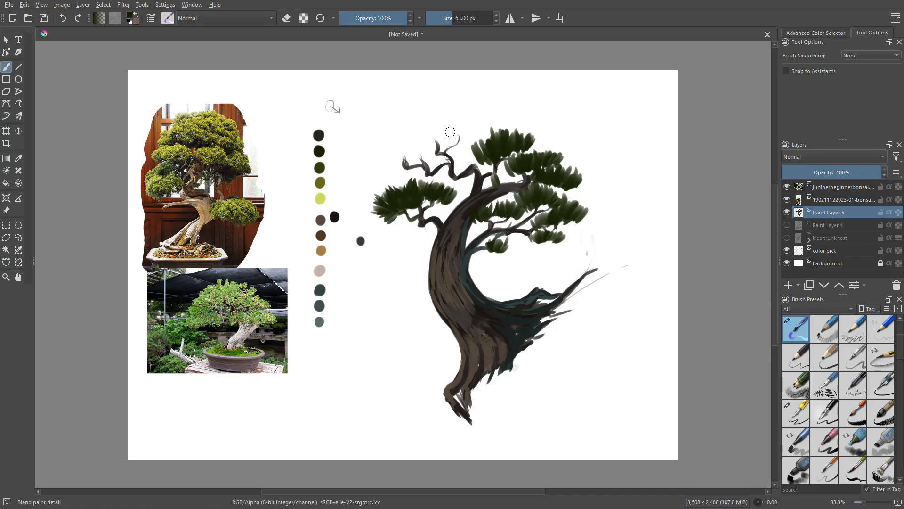
Step: Paint a wide dark green foliage clump over the tips of the upper left branches
drag(423, 131, 438, 149)
drag(436, 127, 449, 144)
drag(413, 135, 419, 152)
drag(446, 122, 455, 145)
drag(455, 131, 466, 147)
drag(468, 130, 481, 147)
drag(453, 142, 459, 153)
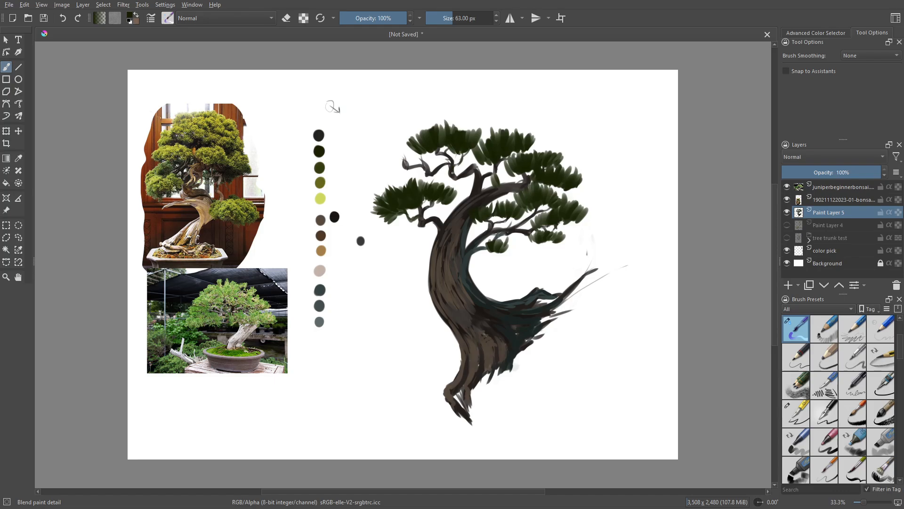
Step: Fill out the lower left foliage and paint a new dark green clump at the tip of the far upper left branch
mouse_move(379, 147)
mouse_down()
mouse_move(384, 165)
mouse_move(393, 157)
mouse_up()
mouse_move(373, 188)
mouse_down()
mouse_move(391, 203)
mouse_move(403, 191)
mouse_move(368, 204)
mouse_move(391, 220)
mouse_up()
mouse_move(397, 213)
mouse_down()
mouse_move(413, 234)
mouse_move(432, 237)
mouse_up()
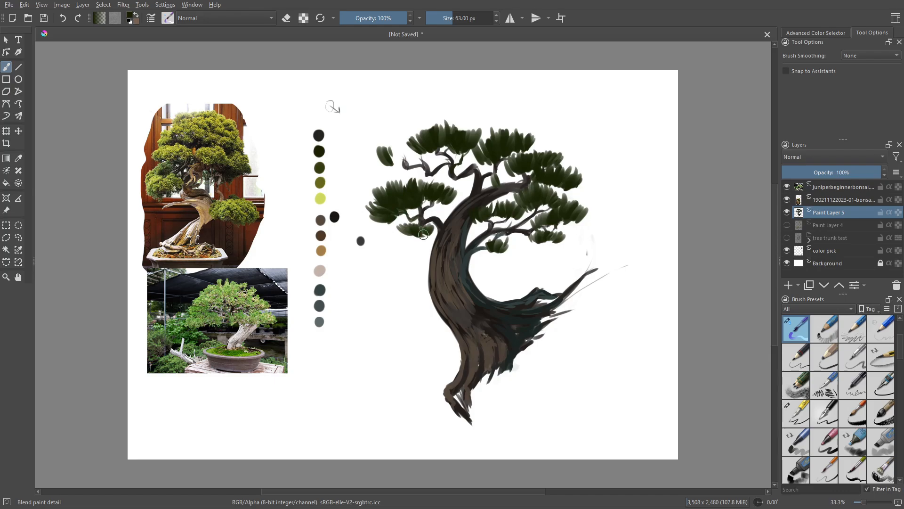
drag(389, 161, 400, 169)
drag(393, 150, 401, 163)
mouse_move(412, 143)
mouse_down()
mouse_move(408, 163)
mouse_move(401, 160)
mouse_up()
drag(374, 147, 389, 169)
drag(379, 140, 398, 160)
drag(403, 137, 406, 160)
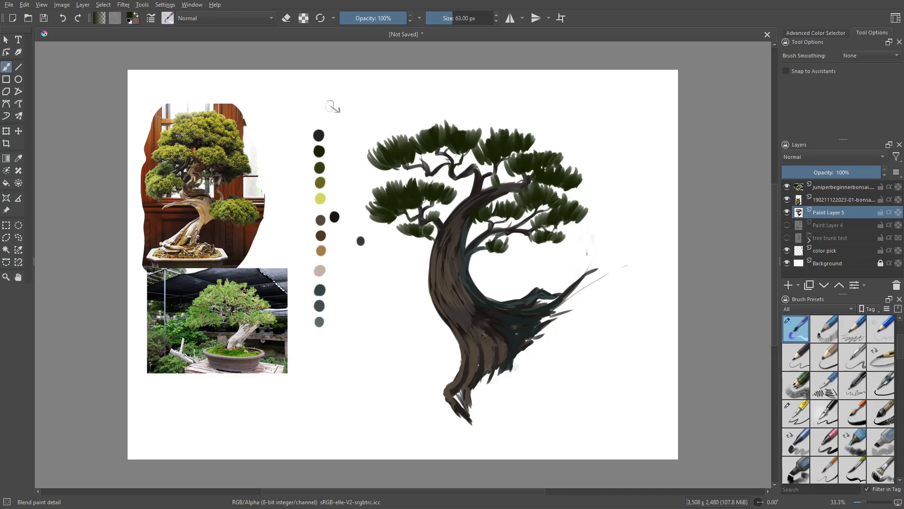
Step: Raise the upper middle foliage with another tier of dark green strokes and thicken the clump over the upper right branch
mouse_move(492, 141)
mouse_down()
mouse_move(489, 122)
mouse_move(504, 118)
mouse_up()
mouse_move(512, 131)
mouse_down()
mouse_move(505, 108)
mouse_move(533, 118)
mouse_up()
mouse_move(502, 178)
mouse_down()
mouse_move(513, 164)
mouse_move(522, 176)
mouse_up()
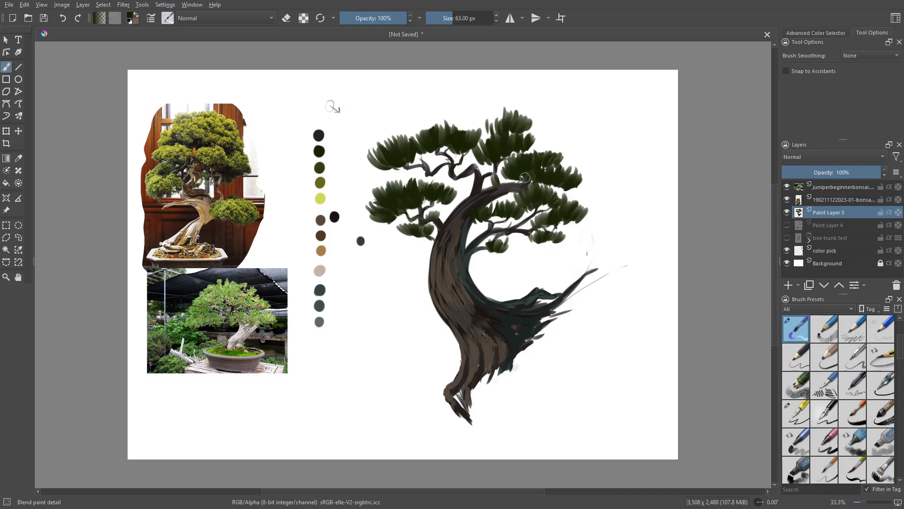
Step: Reduce the brush to 35 px and paint small foliage between the upper left branches and along the crown's top
key(bracketleft)
key(bracketleft)
key(bracketleft)
key(bracketleft)
key(bracketleft)
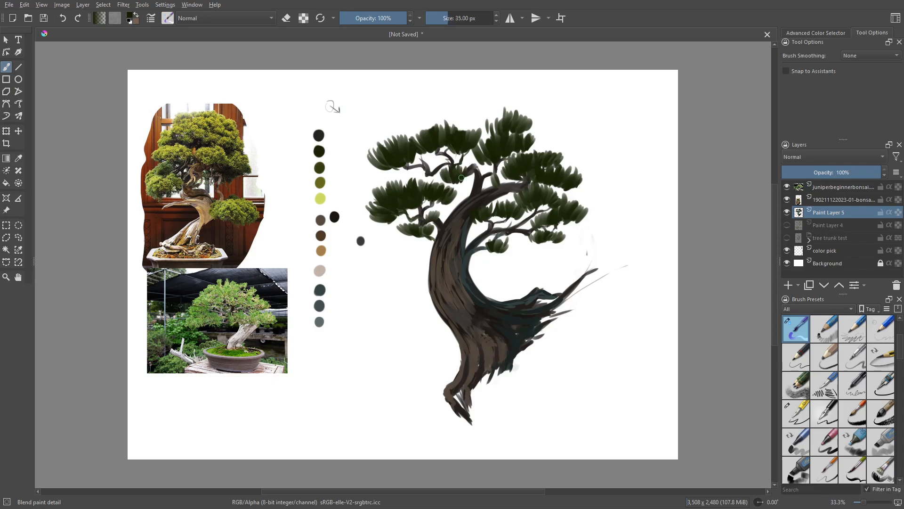
mouse_move(447, 106)
mouse_down()
mouse_move(454, 127)
mouse_move(453, 107)
mouse_up()
drag(464, 127, 471, 109)
mouse_move(453, 128)
mouse_down()
mouse_move(449, 115)
mouse_move(440, 117)
mouse_up()
mouse_move(458, 139)
mouse_down()
mouse_move(466, 104)
mouse_move(494, 104)
mouse_move(445, 125)
mouse_up()
Step: Enlarge the brush to 63 px and finish the crown with dark green tufts at its top left and upper right
key(bracketright)
key(bracketright)
key(bracketright)
key(bracketright)
key(bracketright)
drag(443, 124, 427, 113)
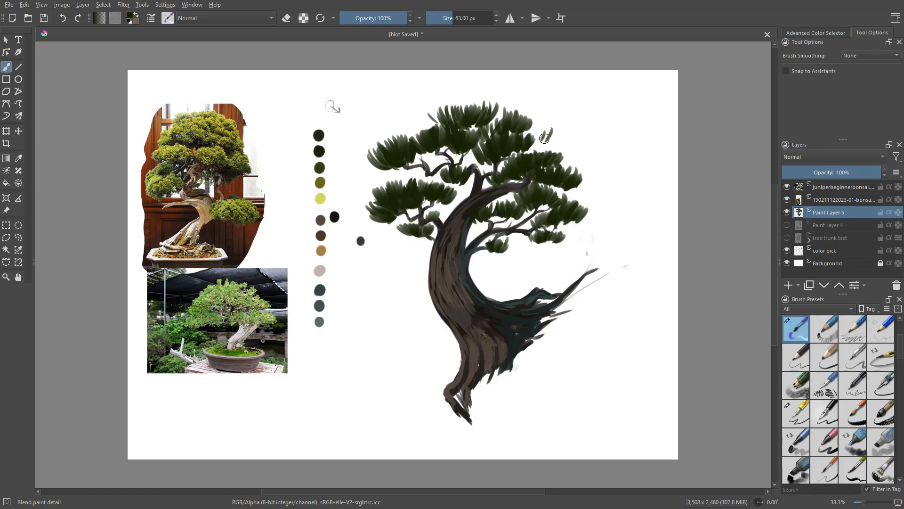
drag(544, 138, 546, 125)
drag(539, 141, 535, 127)
mouse_move(429, 112)
mouse_down()
mouse_move(420, 97)
mouse_move(433, 95)
mouse_move(417, 109)
mouse_up()
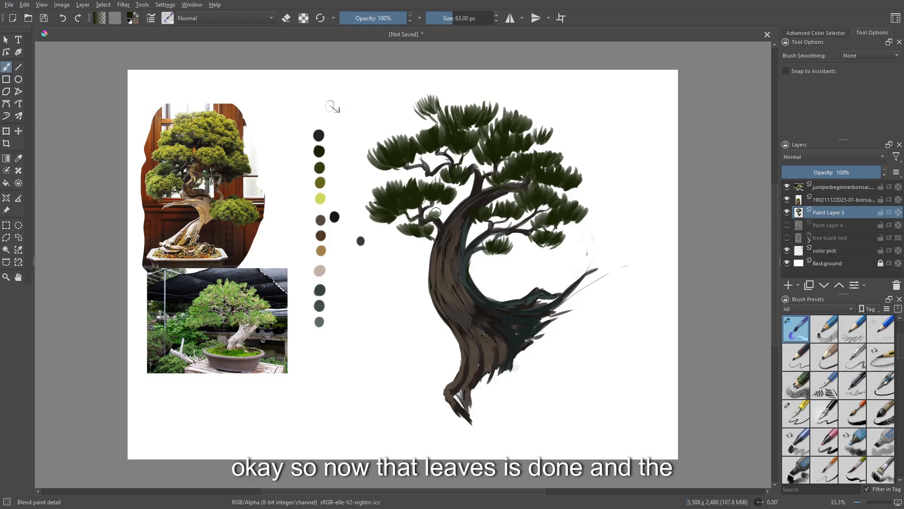
Step: Pick the olive green swatch, reduce the brush to 41 px and paint medium-tone leaf strokes over the dark foliage clumps
ctrl+click(320, 182)
key(bracketleft)
key(bracketleft)
key(bracketleft)
key(bracketleft)
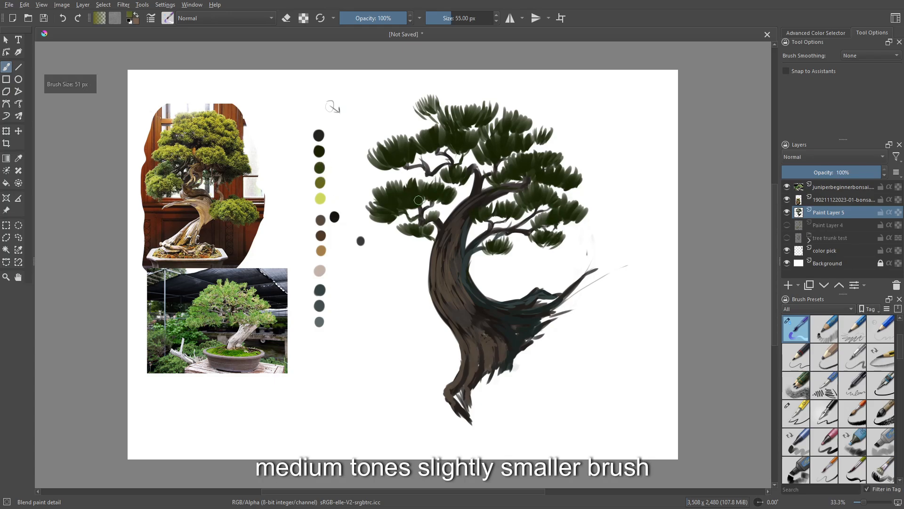
mouse_move(391, 199)
mouse_down()
mouse_move(384, 181)
mouse_move(402, 202)
mouse_move(397, 186)
mouse_move(406, 200)
mouse_move(411, 182)
mouse_move(417, 196)
mouse_move(370, 197)
mouse_move(384, 218)
mouse_move(379, 200)
mouse_move(398, 209)
mouse_move(446, 179)
mouse_move(428, 179)
mouse_move(413, 197)
mouse_move(419, 191)
mouse_move(408, 226)
mouse_up()
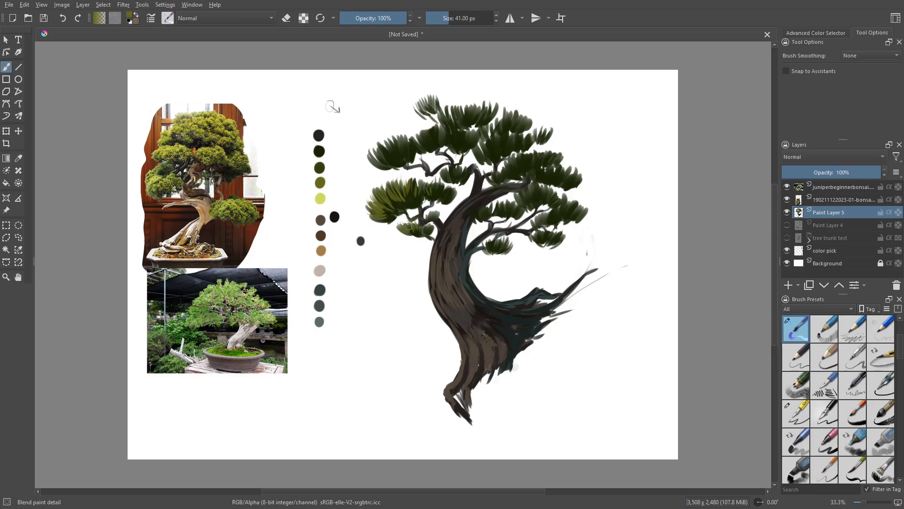
drag(475, 217, 484, 207)
mouse_move(450, 146)
mouse_down()
mouse_move(451, 137)
mouse_move(459, 142)
mouse_up()
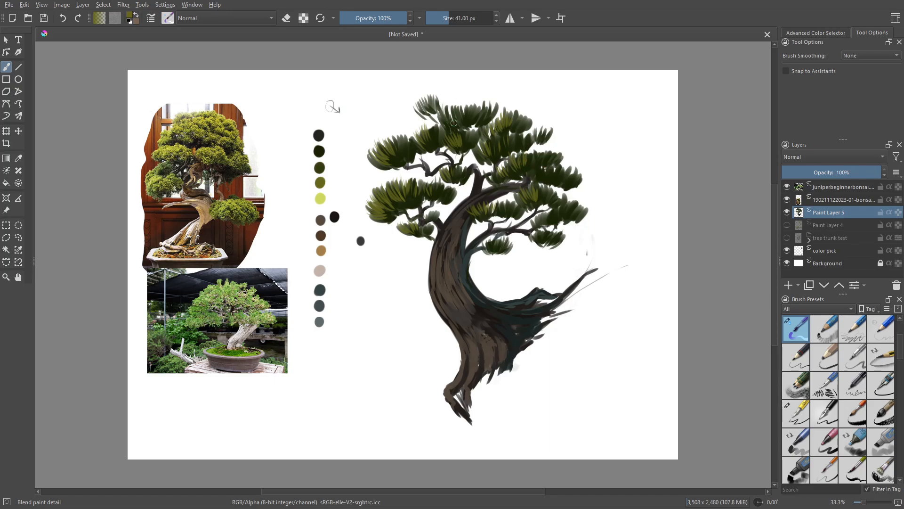
Step: Paint olive green leaf strokes over the dark clumps along the crown's top and upper left, and on the small lower clump
drag(454, 122, 446, 107)
drag(457, 120, 458, 101)
drag(466, 118, 471, 101)
drag(413, 119, 441, 97)
drag(428, 133, 424, 123)
drag(421, 135, 406, 124)
drag(410, 136, 401, 124)
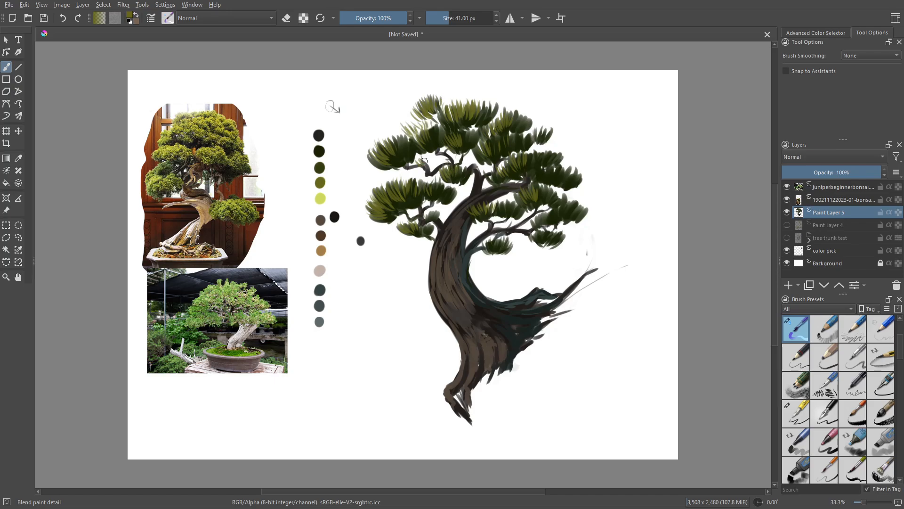
drag(492, 250, 492, 239)
Step: Pick the lime green swatch and paint light highlight strokes on the two outer left foliage clumps
ctrl+click(318, 195)
mouse_move(382, 188)
mouse_down()
mouse_move(393, 193)
mouse_move(396, 184)
mouse_move(381, 186)
mouse_move(398, 195)
mouse_up()
mouse_move(380, 145)
mouse_down()
mouse_move(390, 157)
mouse_move(392, 148)
mouse_up()
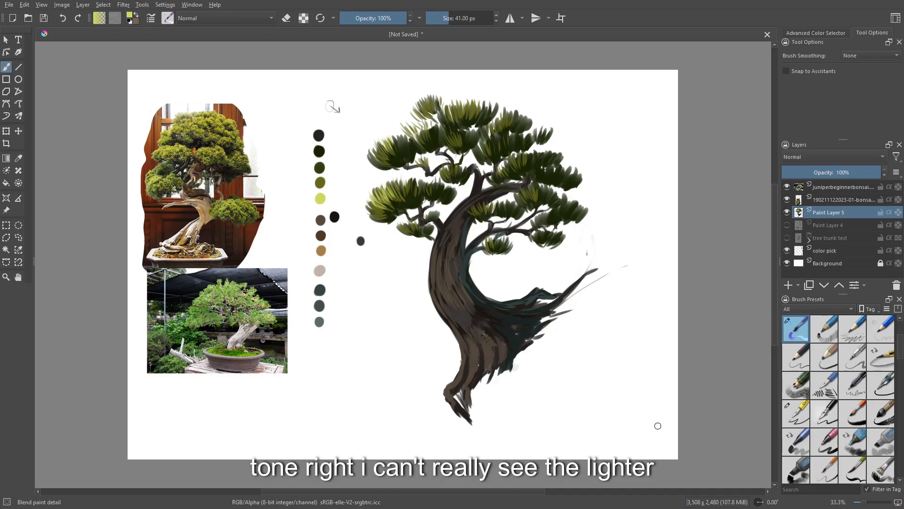
Step: Add a new paint layer above the Background layer and rename it bg
click(827, 263)
key(Insert)
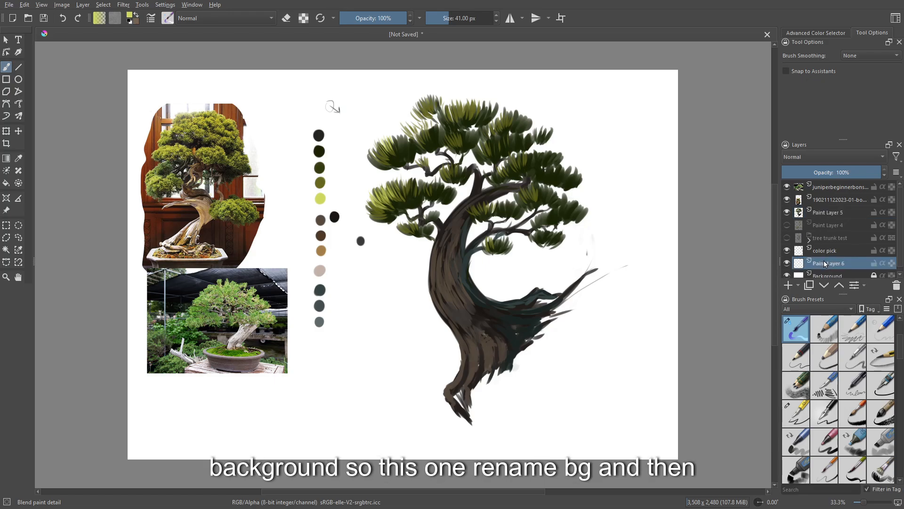
double_click(829, 263)
text(bg)
key(Return)
Step: Choose a light gray and fill the bg layer with it
click(7, 183)
right_click(574, 351)
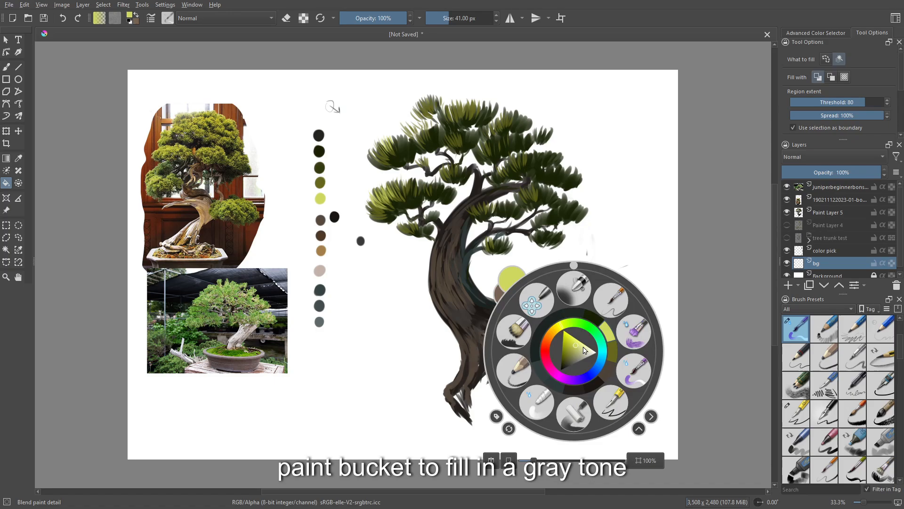
click(590, 356)
click(693, 292)
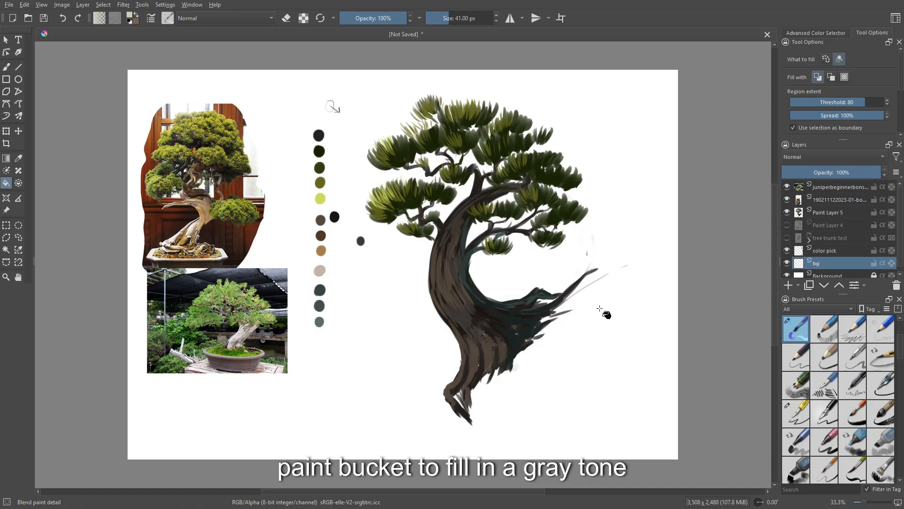
click(612, 348)
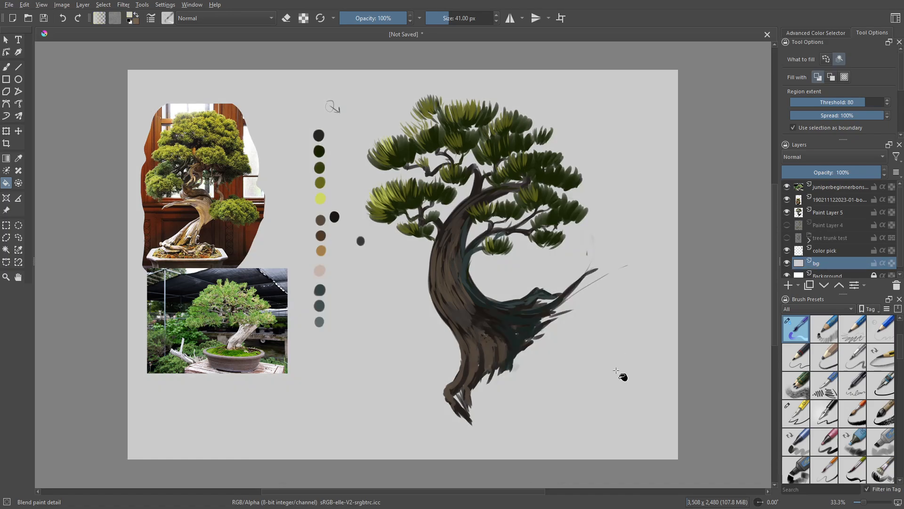
Step: Return to the brush on Paint Layer 5 and paint brown cliff strokes below the trunk and along its curved right extension
click(829, 212)
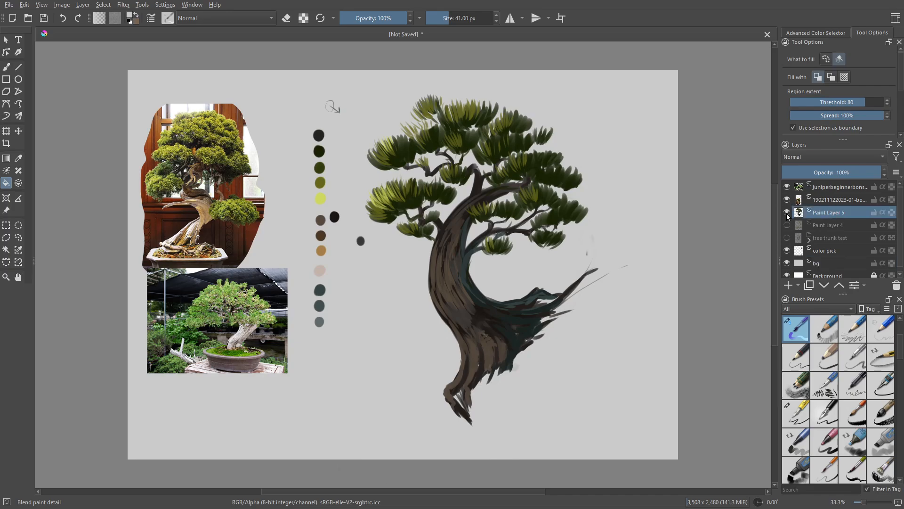
key(b)
right_click(516, 323)
click(459, 401)
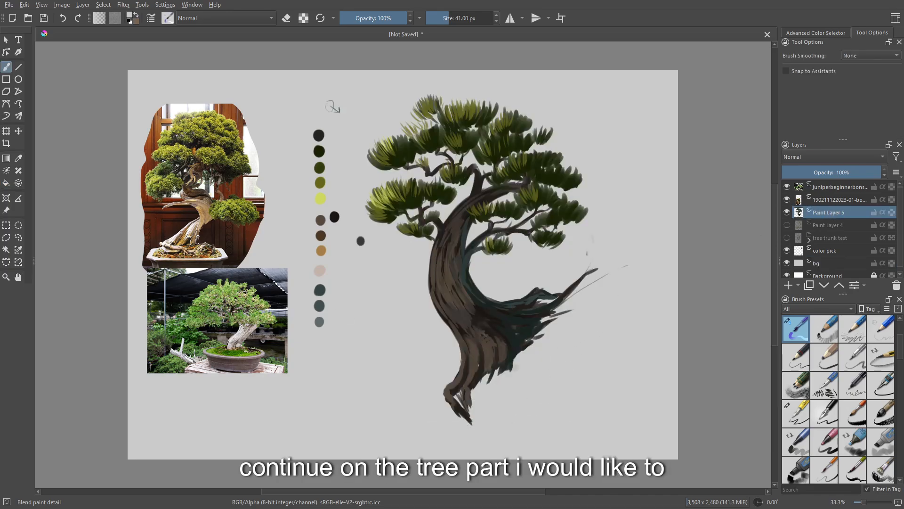
mouse_move(492, 379)
mouse_down()
mouse_move(523, 351)
mouse_move(517, 343)
mouse_move(538, 338)
mouse_move(561, 293)
mouse_move(540, 301)
mouse_move(576, 290)
mouse_move(540, 301)
mouse_move(579, 287)
mouse_move(604, 264)
mouse_move(471, 406)
mouse_move(444, 414)
mouse_move(456, 431)
mouse_up()
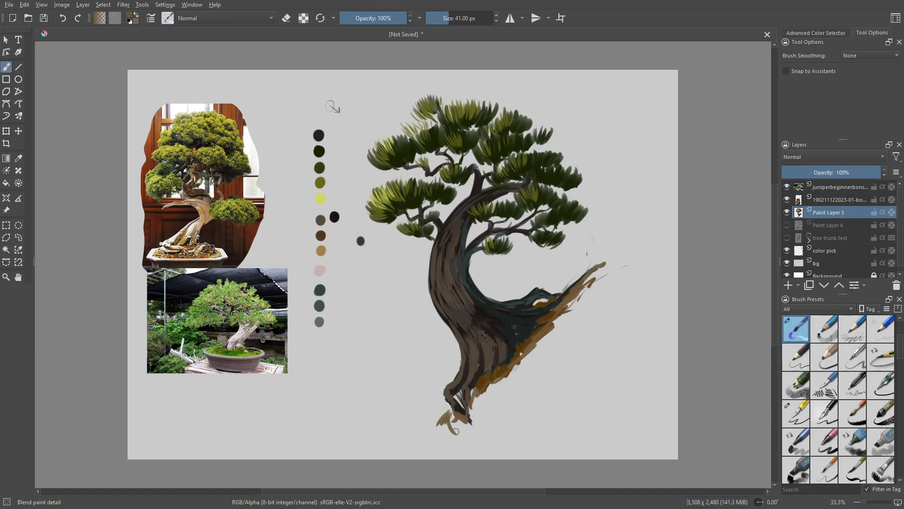
Step: Enlarge the brush to 78 px and block in brown ground beneath the tree's roots
key(minus)
key(bracketright)
key(bracketright)
key(bracketright)
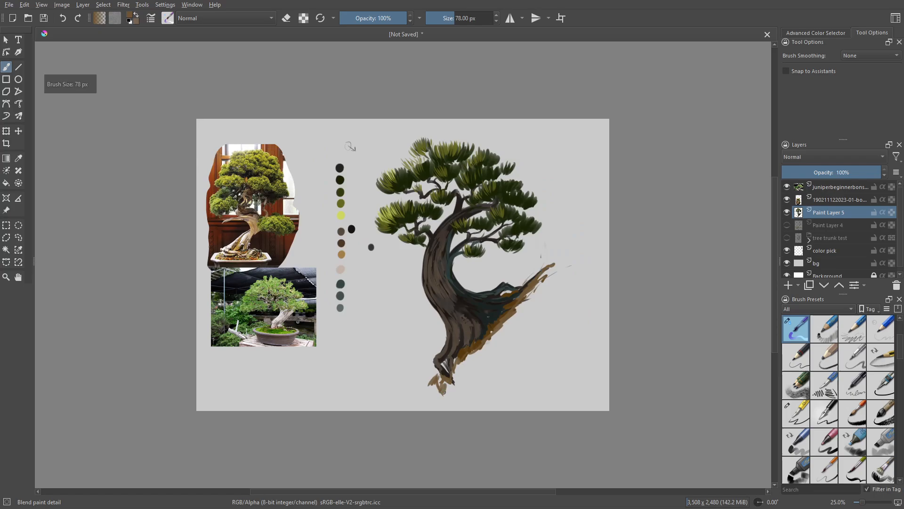
mouse_move(444, 391)
mouse_down()
mouse_move(459, 362)
mouse_move(468, 354)
mouse_move(478, 361)
mouse_move(424, 378)
mouse_move(449, 410)
mouse_move(444, 393)
mouse_move(469, 369)
mouse_move(465, 381)
mouse_move(472, 338)
mouse_move(453, 361)
mouse_up()
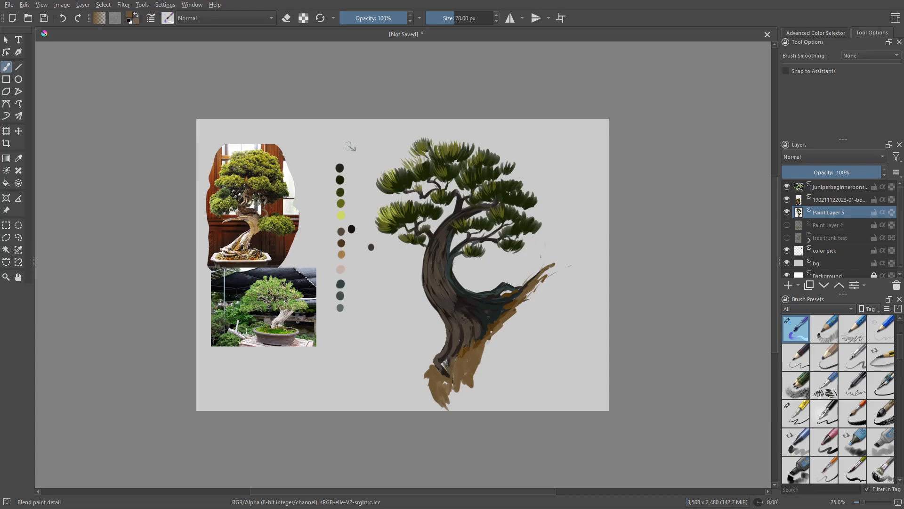
Step: Paint dark gray and brown rock strokes down the cliff slope to the right of the trunk and up to its tip
mouse_move(493, 335)
mouse_down()
mouse_move(481, 363)
mouse_move(490, 367)
mouse_move(475, 368)
mouse_move(477, 351)
mouse_move(483, 357)
mouse_up()
ctrl+click(475, 340)
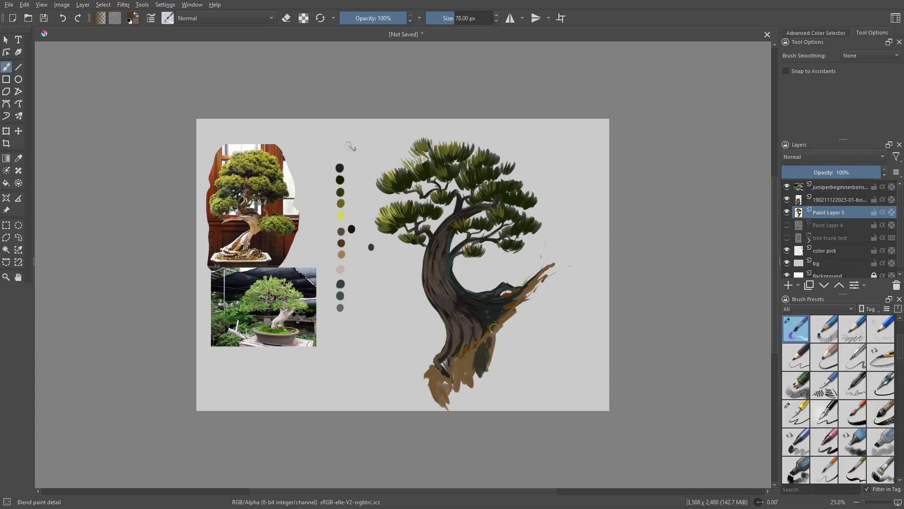
drag(496, 332, 490, 365)
mouse_move(506, 326)
mouse_down()
mouse_move(518, 306)
mouse_move(540, 278)
mouse_up()
mouse_move(508, 327)
mouse_down()
mouse_move(517, 319)
mouse_move(505, 332)
mouse_move(524, 332)
mouse_move(522, 290)
mouse_move(502, 306)
mouse_move(535, 295)
mouse_move(501, 328)
mouse_move(518, 330)
mouse_move(491, 363)
mouse_up()
Step: Pick the green and olive swatches and paint mossy patches over the cliff slope
ctrl+click(340, 204)
ctrl+click(341, 190)
mouse_move(499, 344)
mouse_down()
mouse_move(497, 358)
mouse_move(471, 366)
mouse_move(468, 360)
mouse_up()
ctrl+click(341, 203)
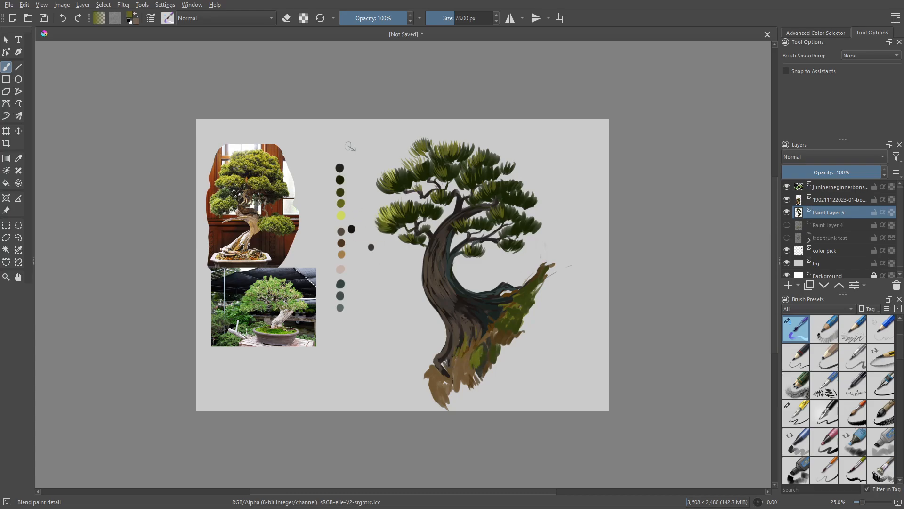
Step: Sample dark tones from the tree and paint shadow strokes at the roots, on the slope's outer edge and along the trunk extension's crest
ctrl+click(446, 372)
mouse_move(446, 362)
mouse_down()
mouse_move(449, 372)
mouse_move(434, 359)
mouse_move(466, 378)
mouse_up()
drag(516, 335, 512, 348)
mouse_move(524, 318)
mouse_down()
mouse_move(522, 332)
mouse_move(524, 324)
mouse_up()
drag(529, 314, 527, 329)
ctrl+click(509, 288)
drag(505, 286, 517, 288)
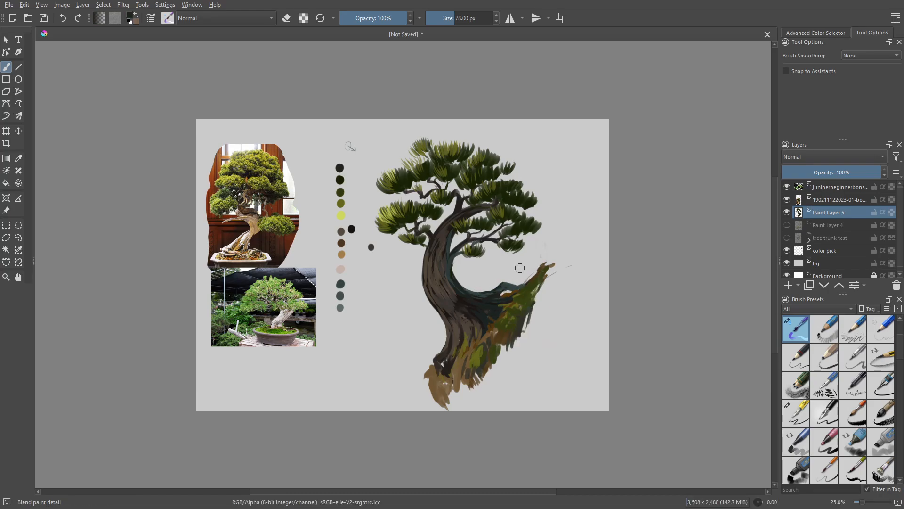
Step: Scale the tree layer down slightly toward its upper right and reposition it on the canvas
key(ctrl+t)
drag(345, 414, 363, 391)
drag(531, 340, 533, 343)
key(Return)
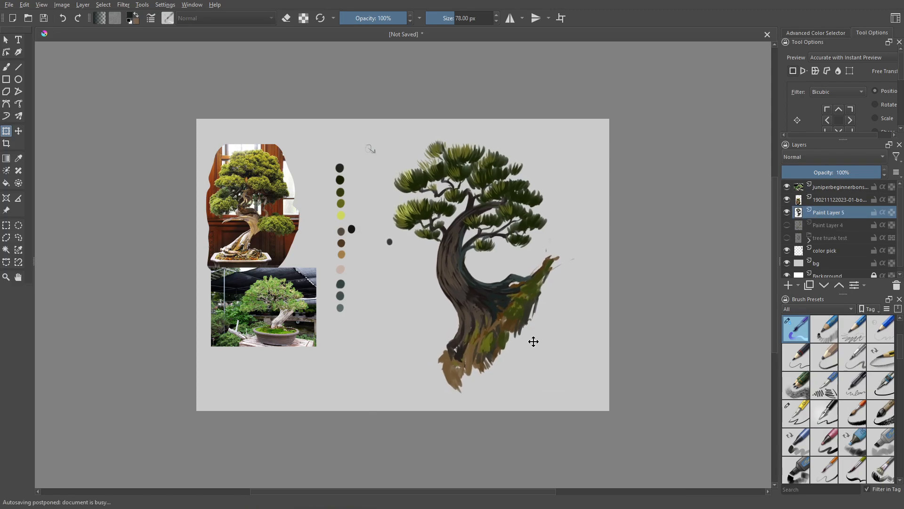
Step: Erase the stray sketch lines around the cliff's upper right tip
key(ctrl+plus)
key(b)
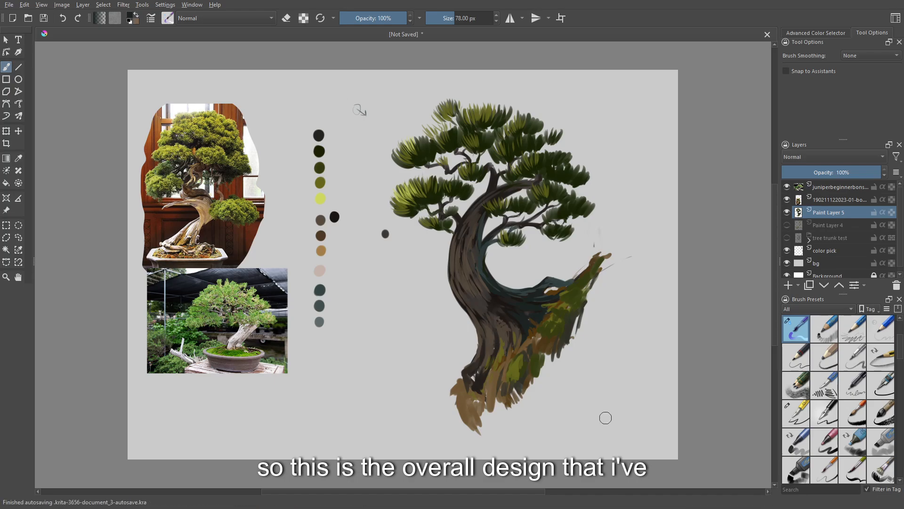
key(e)
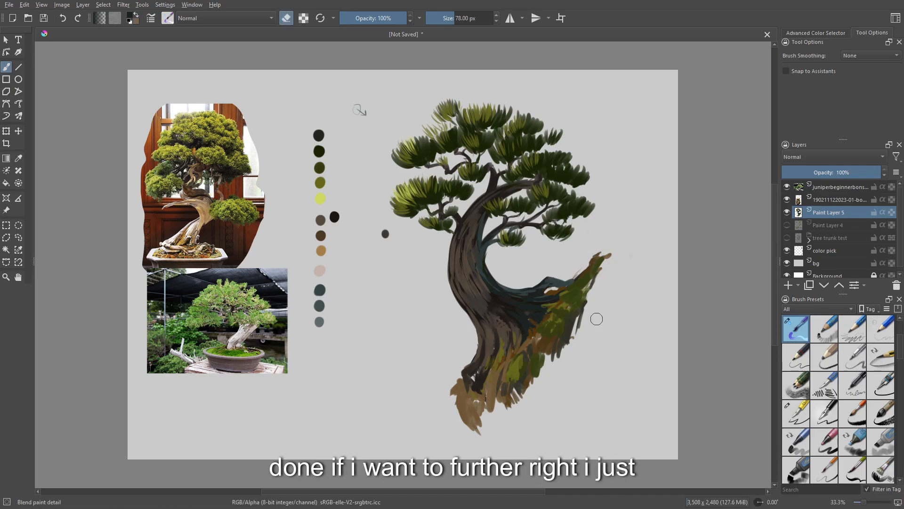
key(e)
Step: Pick the ochre swatch and a sampled bark tone, and paint flowing grain strokes down the lower trunk
ctrl+click(462, 275)
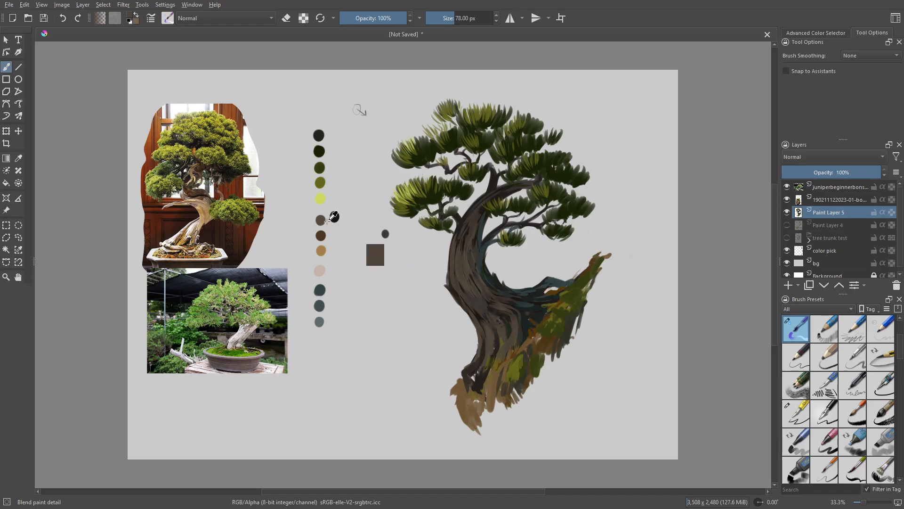
ctrl+click(321, 251)
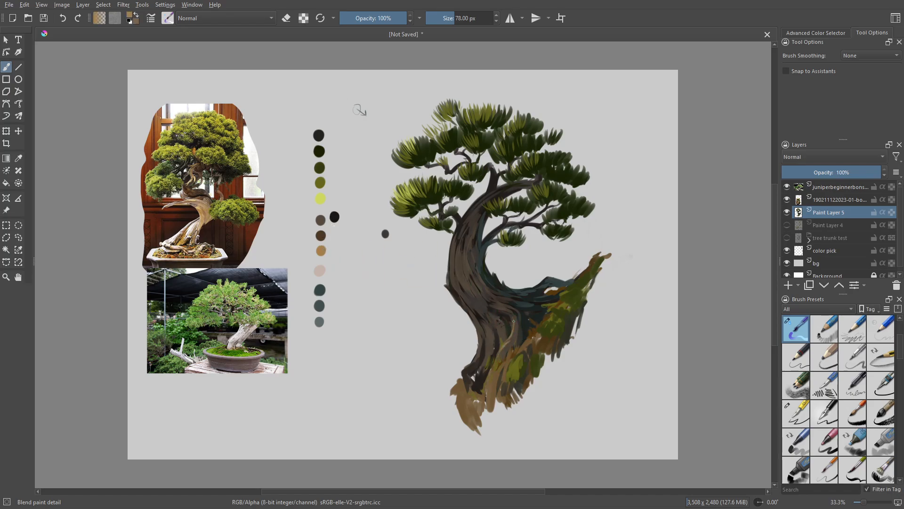
drag(501, 329, 484, 359)
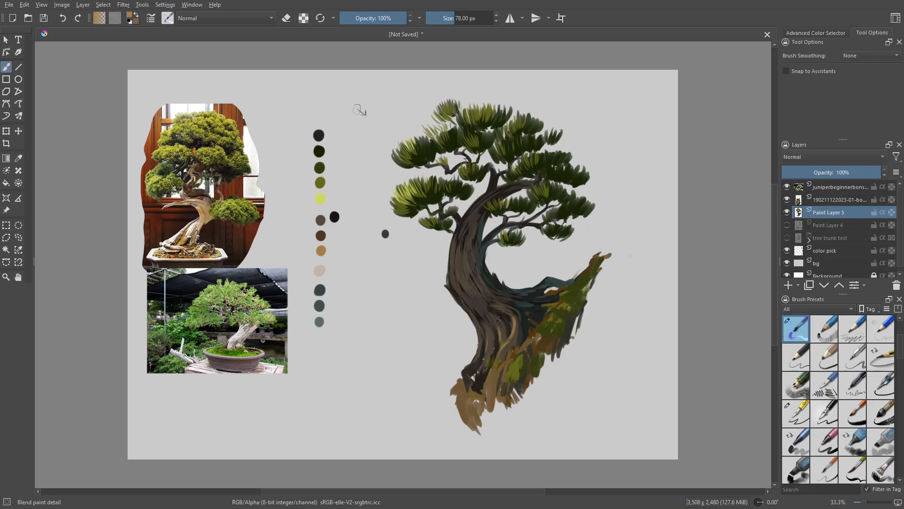
ctrl+click(533, 296)
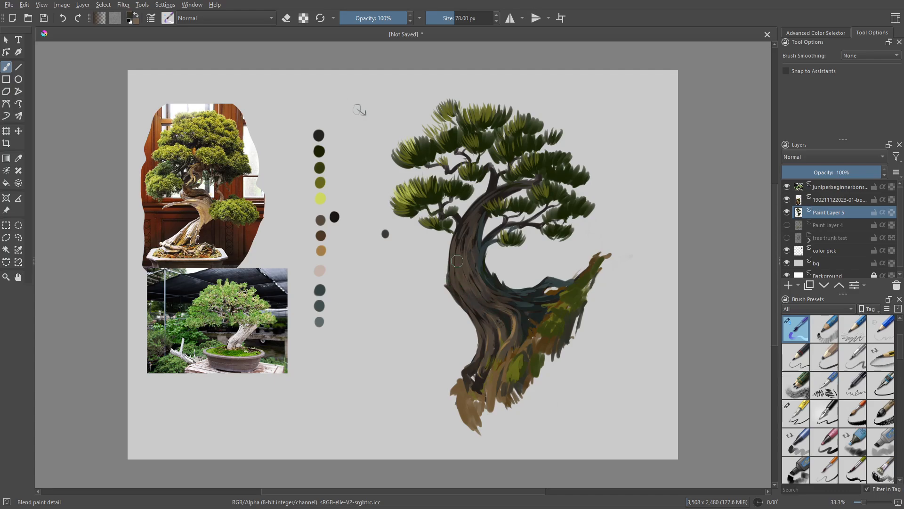
drag(515, 359, 505, 370)
Step: Trim the trunk's left edge with the eraser and undo the last two strokes
key(e)
mouse_move(445, 278)
mouse_down()
mouse_move(472, 344)
mouse_move(475, 329)
mouse_move(463, 368)
mouse_up()
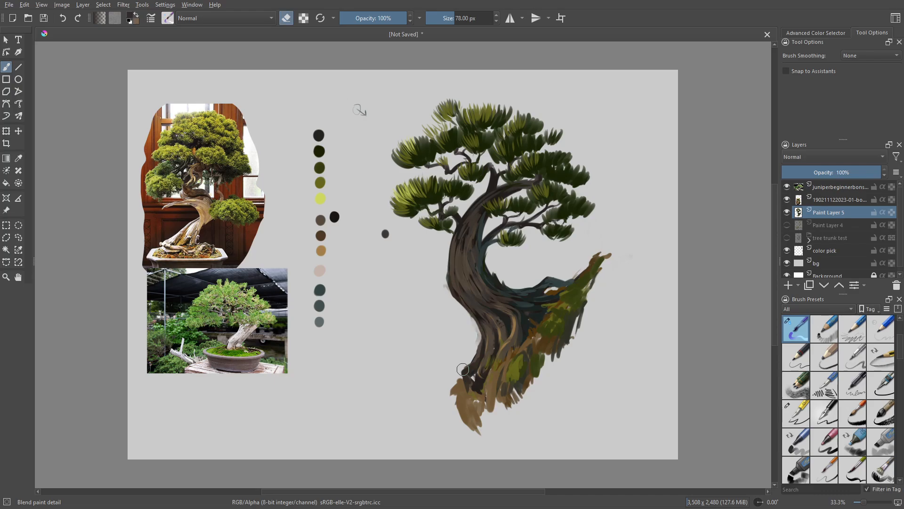
key(ctrl+z)
key(ctrl+z)
key(e)
Step: Sample bark colours and paint dark roots from the trunk's base down over the brown ground
ctrl+click(480, 335)
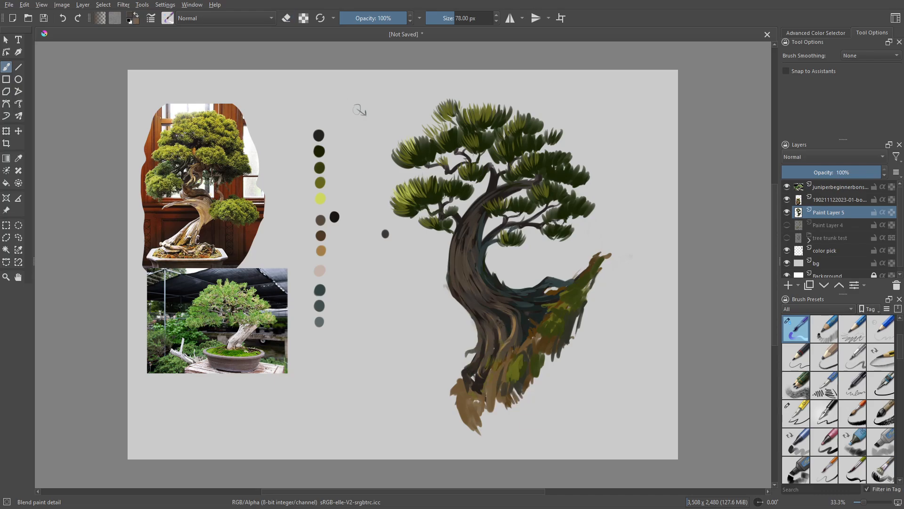
mouse_move(469, 354)
mouse_down()
mouse_move(467, 363)
mouse_move(472, 347)
mouse_up()
ctrl+click(464, 378)
drag(465, 386, 475, 400)
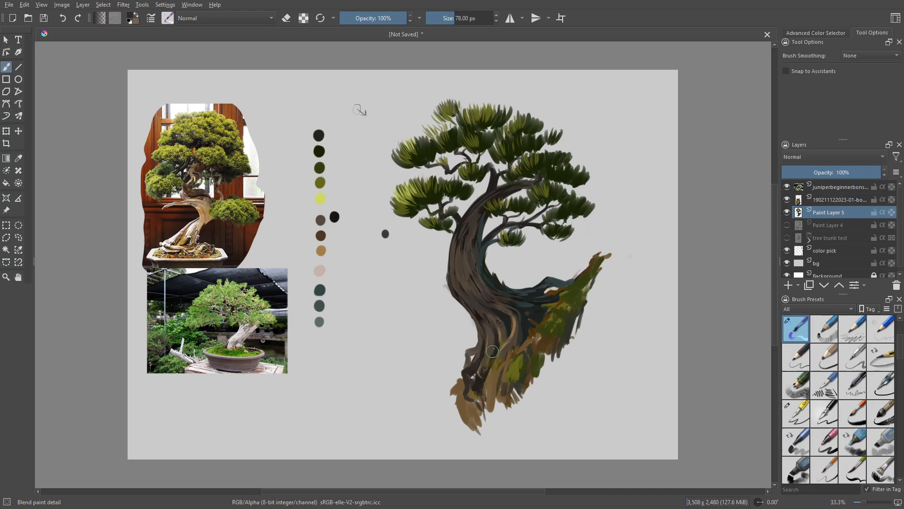
ctrl+click(463, 381)
drag(462, 384, 462, 405)
Step: Reduce the brush to 41 px and paint sampled bark tones and ochre highlights along the trunk's left side
key(bracketleft)
key(bracketleft)
key(bracketleft)
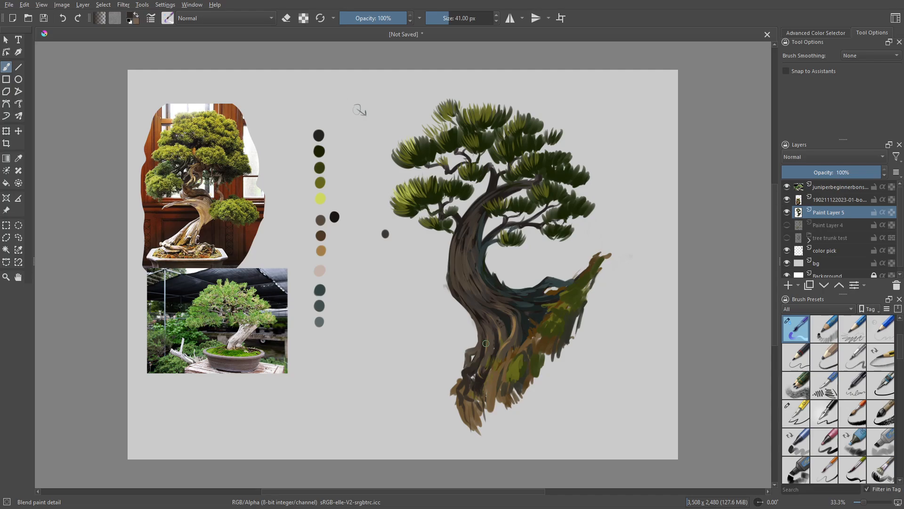
ctrl+click(459, 291)
drag(448, 272, 453, 289)
ctrl+click(454, 281)
ctrl+click(457, 269)
ctrl+click(325, 247)
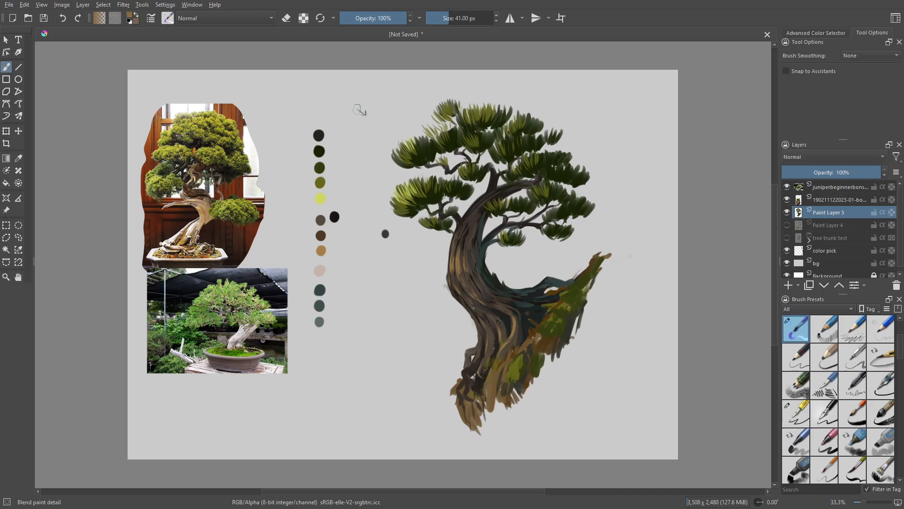
Step: Choose a light grayish beige, reduce the brush to 18 px and paint fine bark strands on the trunk's left side
ctrl+click(241, 332)
ctrl+click(318, 322)
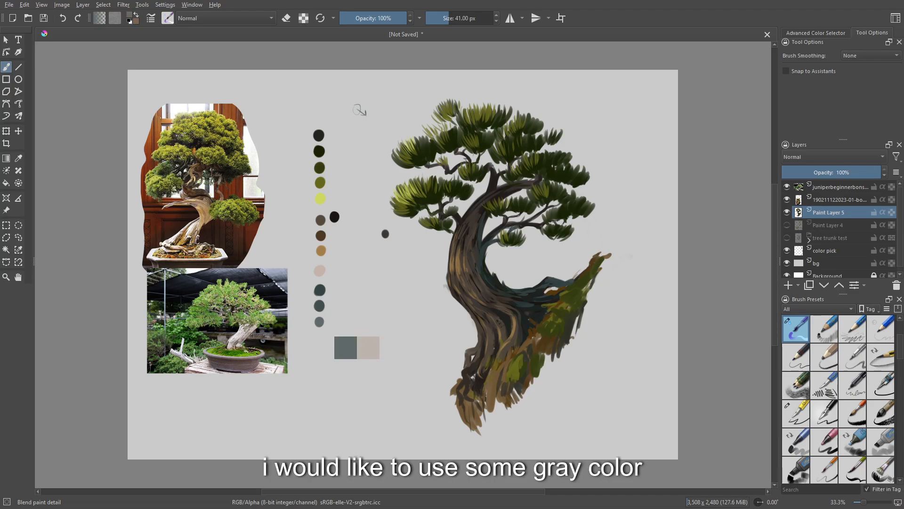
ctrl+click(321, 220)
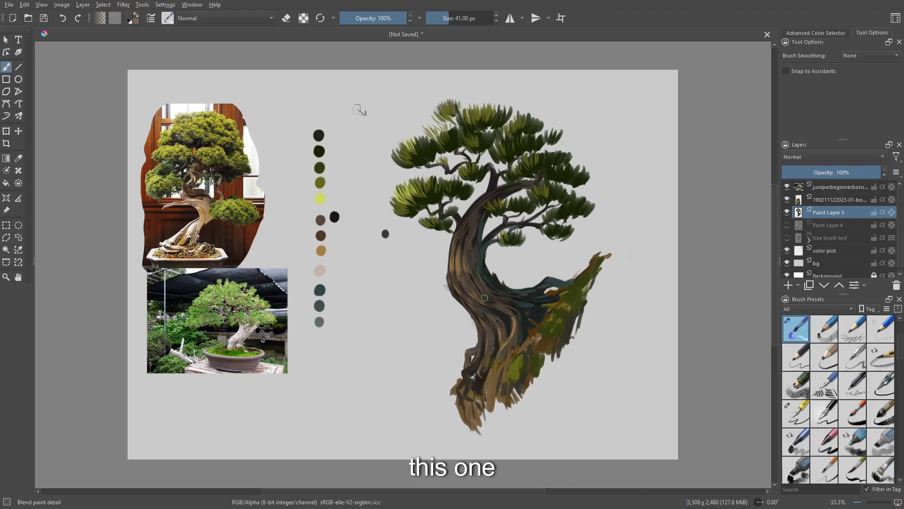
right_click(460, 264)
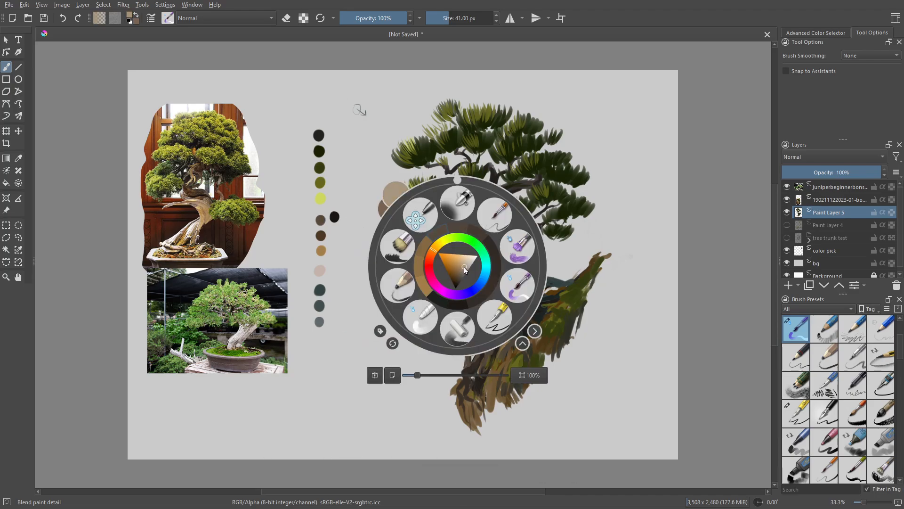
right_click(517, 294)
key(bracketleft)
key(bracketleft)
key(bracketleft)
key(bracketleft)
key(bracketleft)
key(bracketleft)
key(bracketleft)
key(bracketleft)
key(bracketleft)
key(bracketleft)
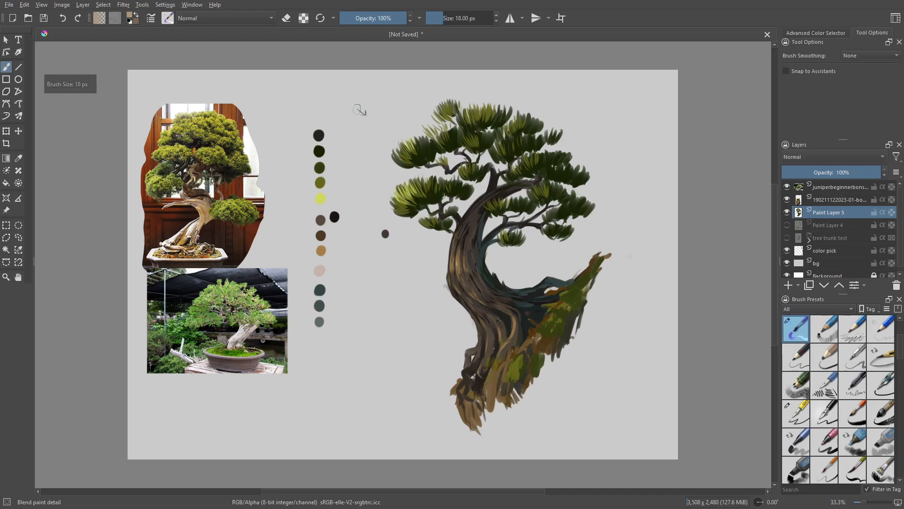
mouse_move(459, 256)
mouse_down()
mouse_move(458, 268)
mouse_move(458, 253)
mouse_up()
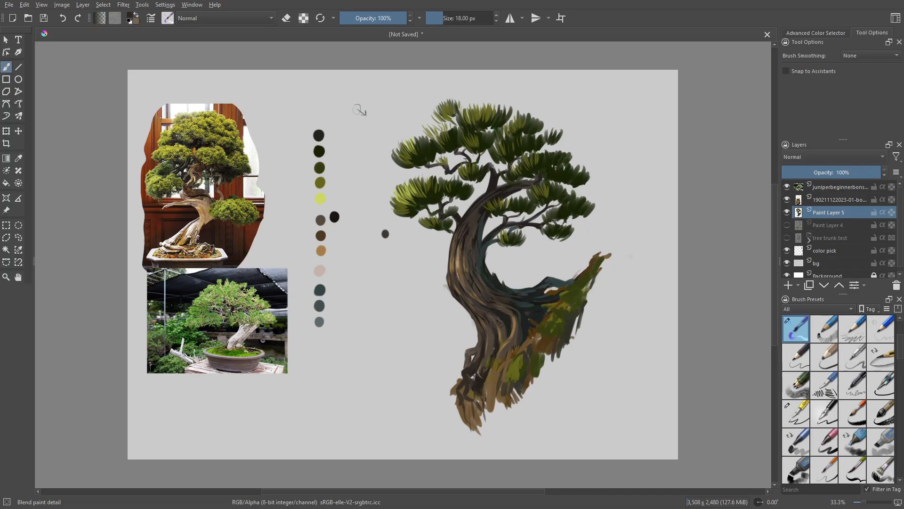
Step: Add fine bark strokes in sampled tones to the upper trunk and erase the stray mark beside its left edge
scroll(359, 109, up, 2)
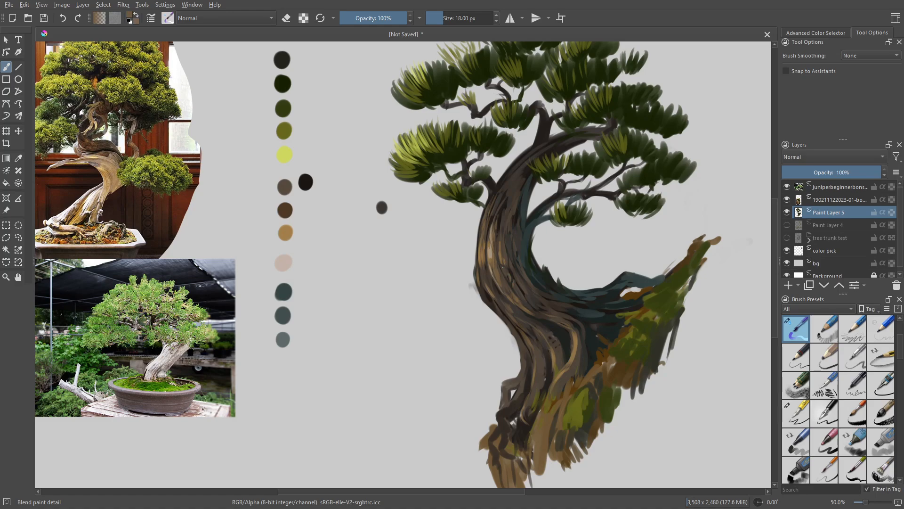
ctrl+click(513, 277)
ctrl+click(504, 267)
key(e)
key(e)
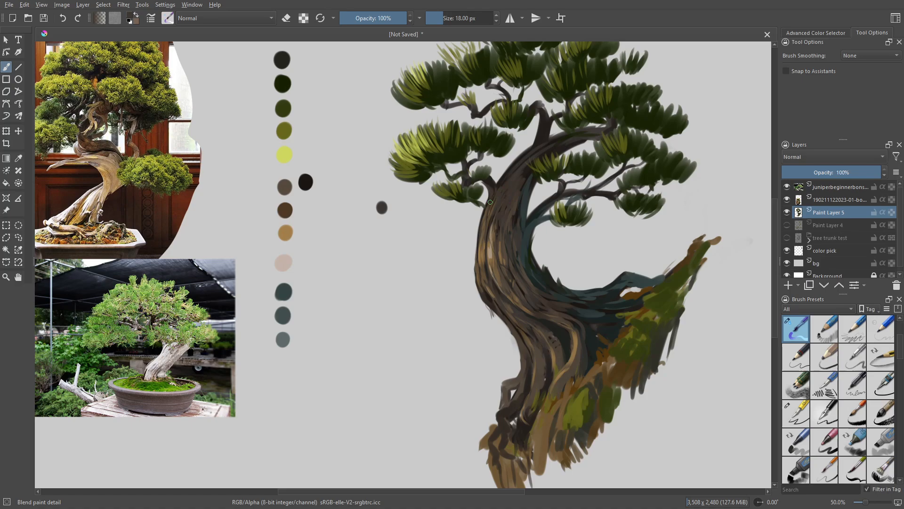
ctrl+click(488, 298)
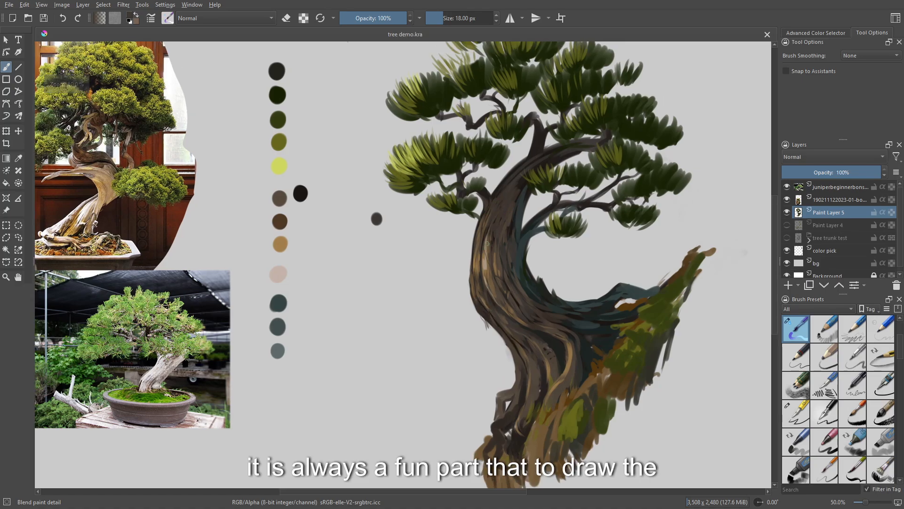
drag(490, 243, 490, 234)
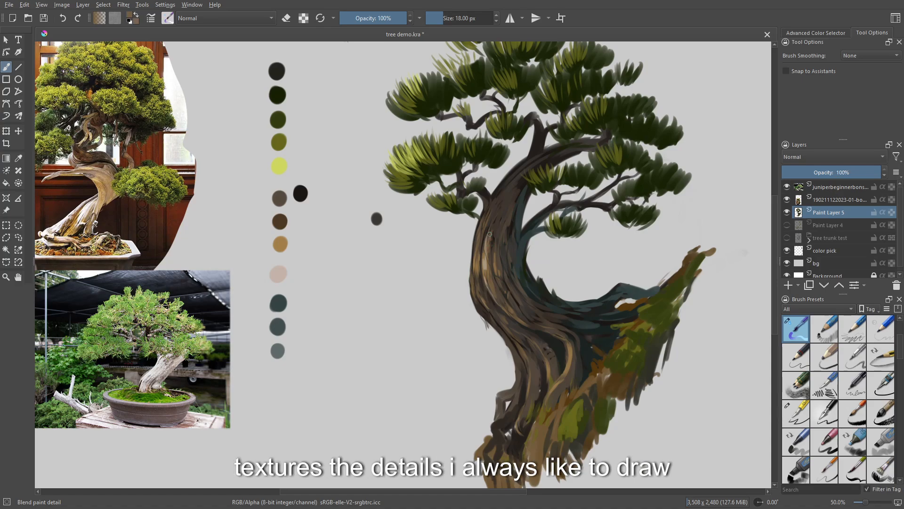
Step: Sample brown and beige tones from the trunk and add 18 px bark strokes to its upper and middle sections
ctrl+click(521, 186)
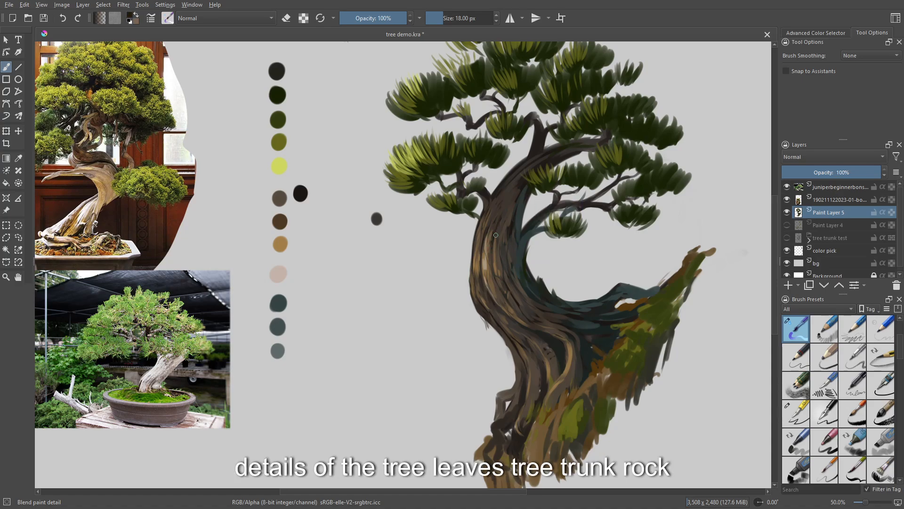
ctrl+click(492, 233)
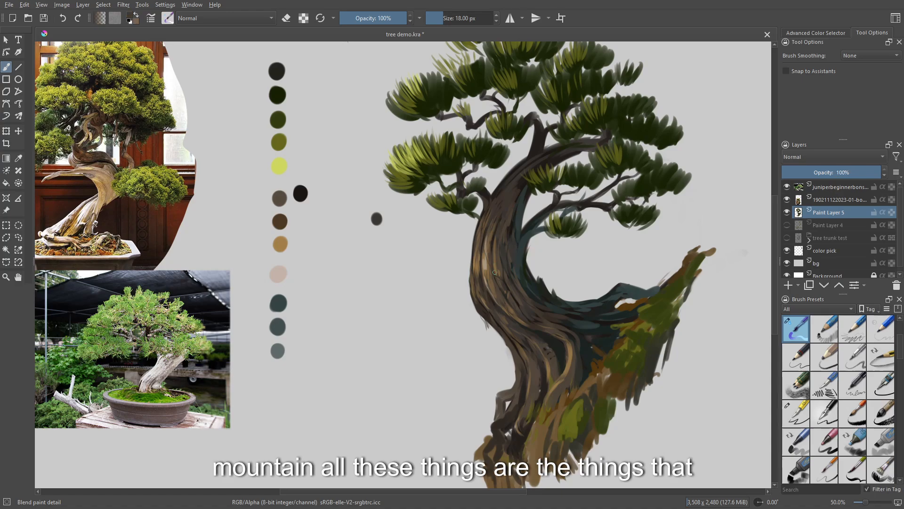
ctrl+click(492, 247)
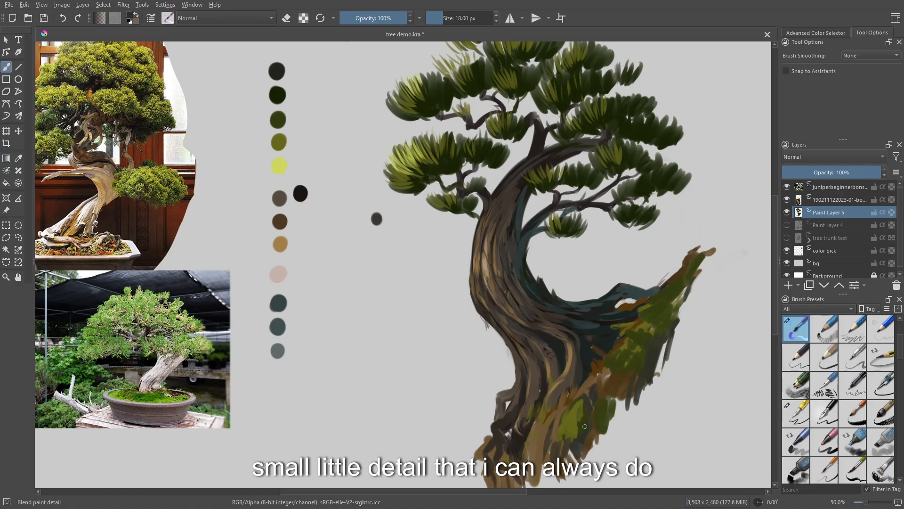
ctrl+click(501, 284)
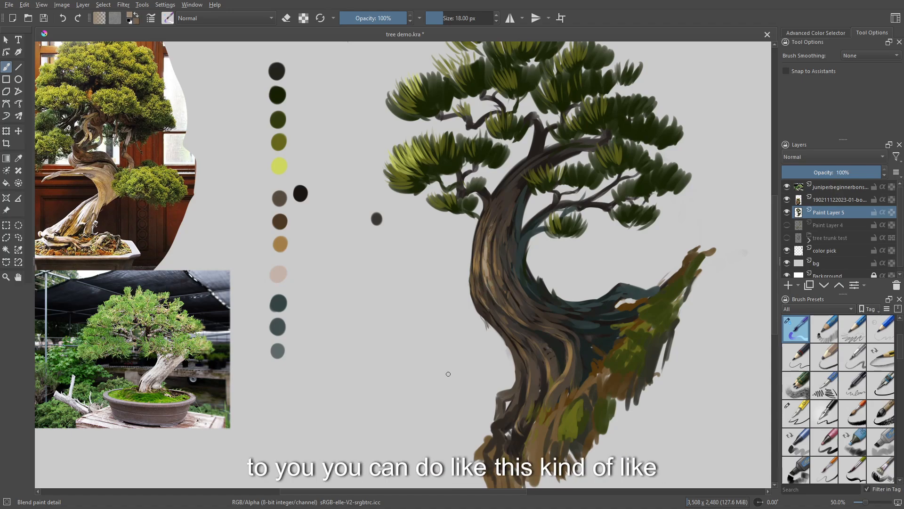
Step: Reduce the brush to 10 px and paint finer flowing bark lines on the upper trunk, following the first bonsai reference
drag(145, 236, 210, 227)
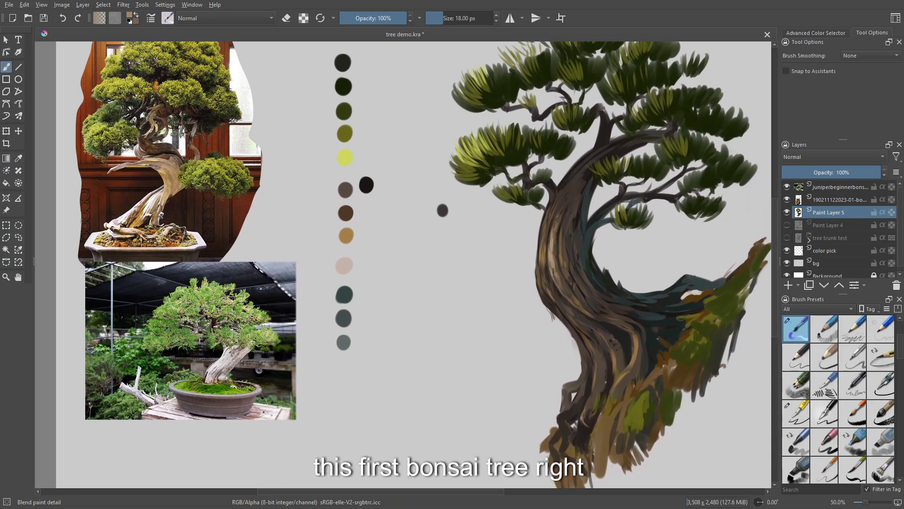
drag(156, 203, 183, 252)
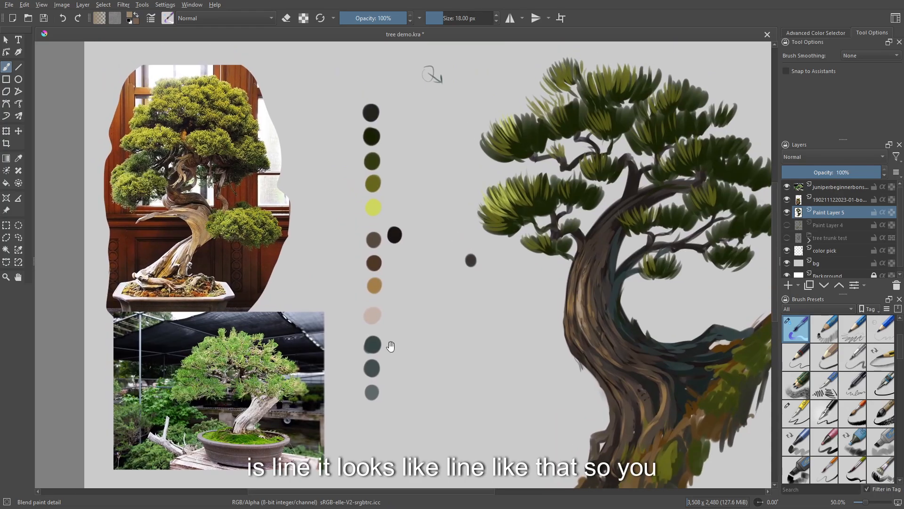
drag(389, 343, 337, 311)
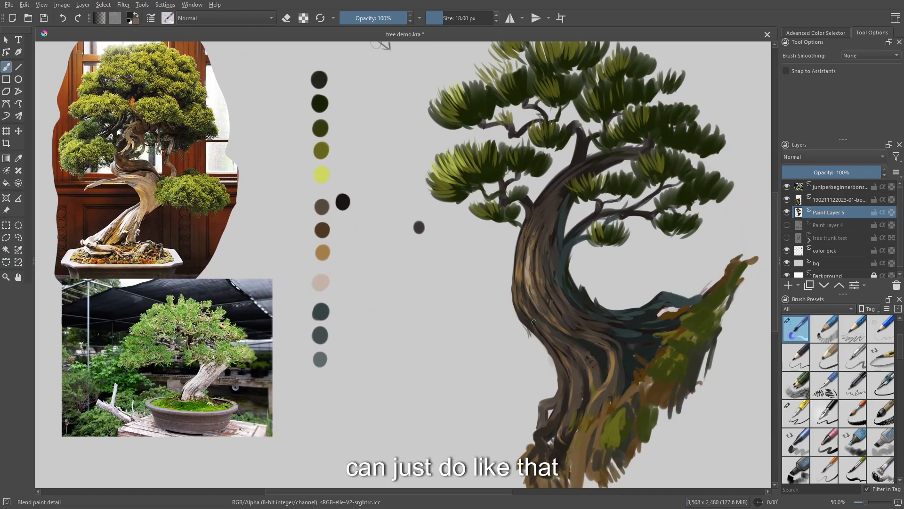
key(bracketleft)
key(bracketleft)
key(bracketleft)
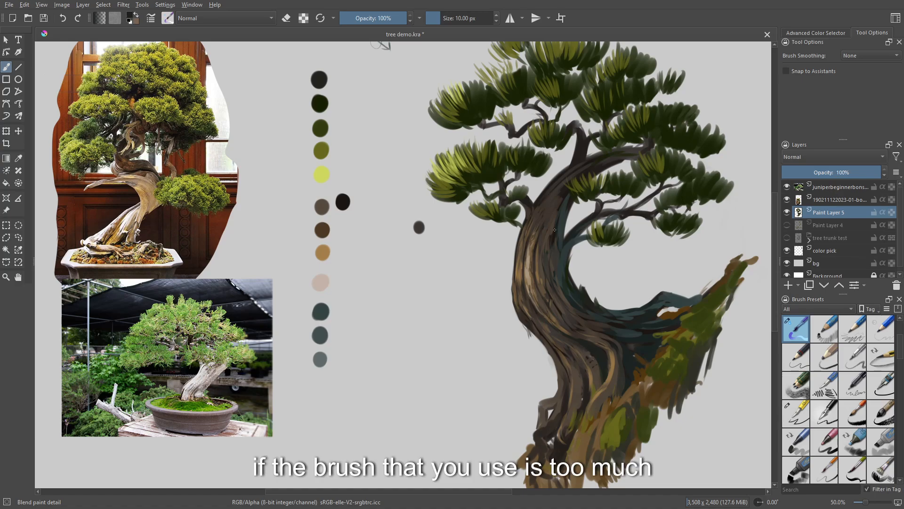
Step: Switch to the Ink-3 Gpen brush at 26 px and draw crisp bark lines in sampled tones along the trunk's left side
right_click(546, 258)
click(588, 306)
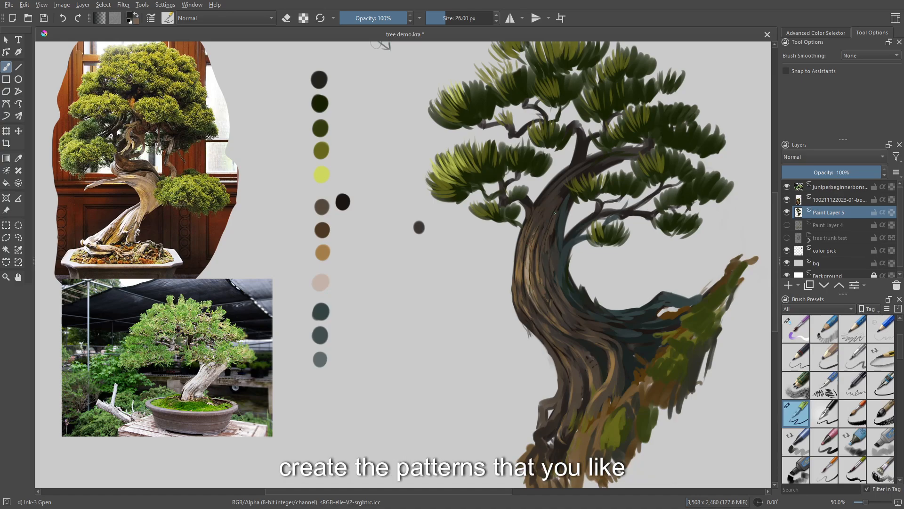
ctrl+click(534, 272)
drag(533, 260, 537, 234)
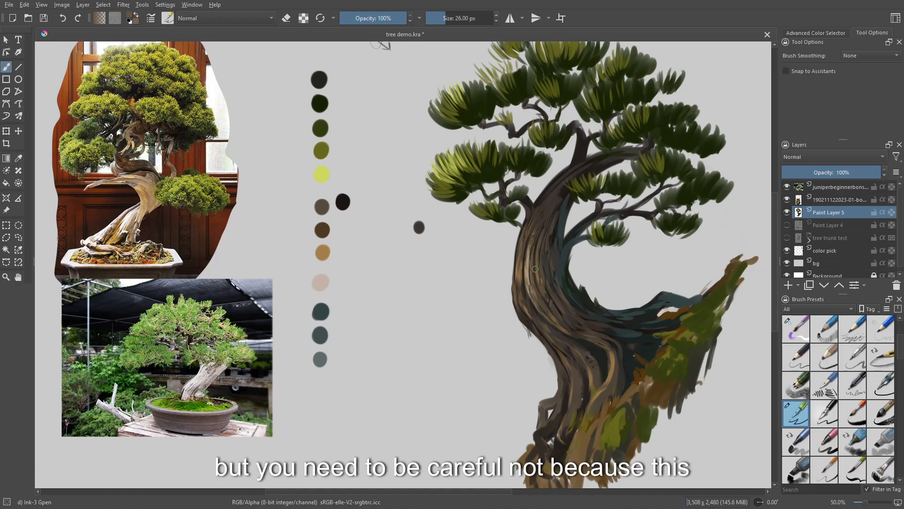
drag(530, 244, 537, 222)
ctrl+click(540, 270)
mouse_move(531, 292)
mouse_down()
mouse_move(532, 280)
mouse_move(522, 280)
mouse_up()
ctrl+click(529, 268)
ctrl+click(525, 277)
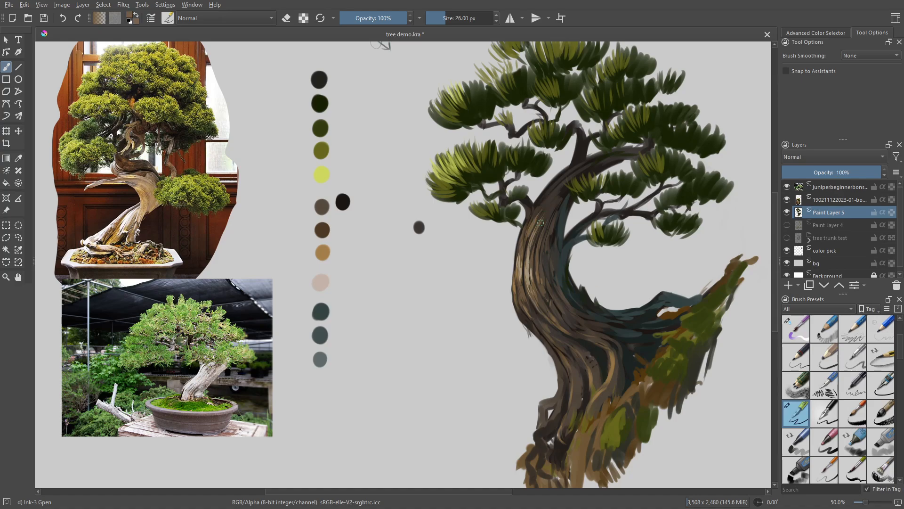
Step: Return to the Blend paint detail brush, set it to 14 px and paint bark strokes toward the trunk's shaded inner curve
right_click(555, 291)
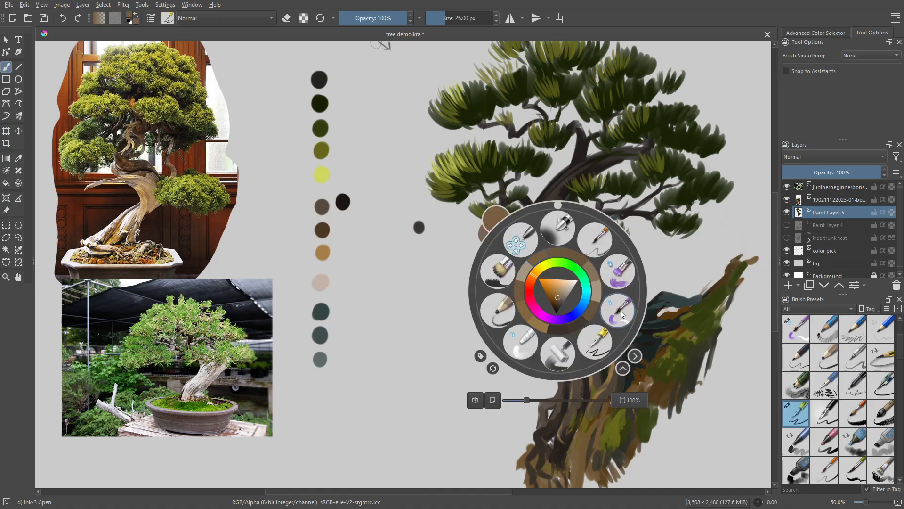
click(621, 313)
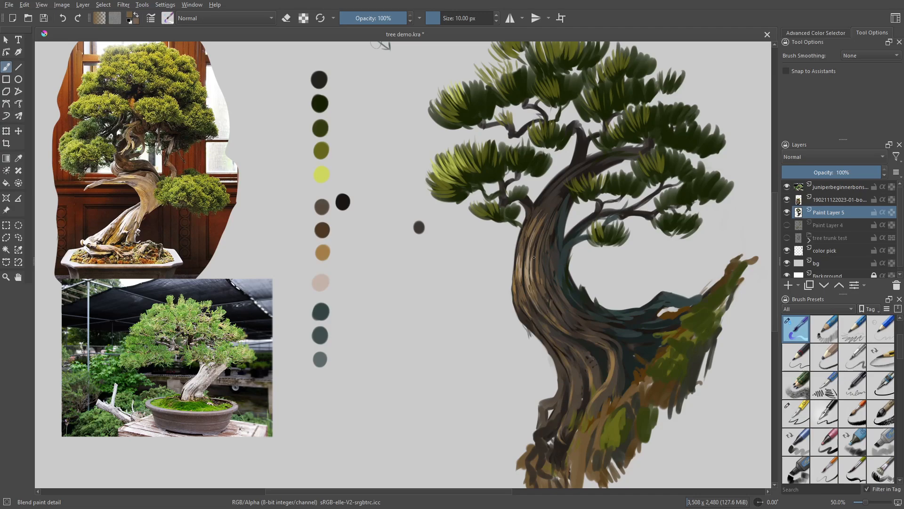
key(bracketright)
key(bracketright)
key(bracketright)
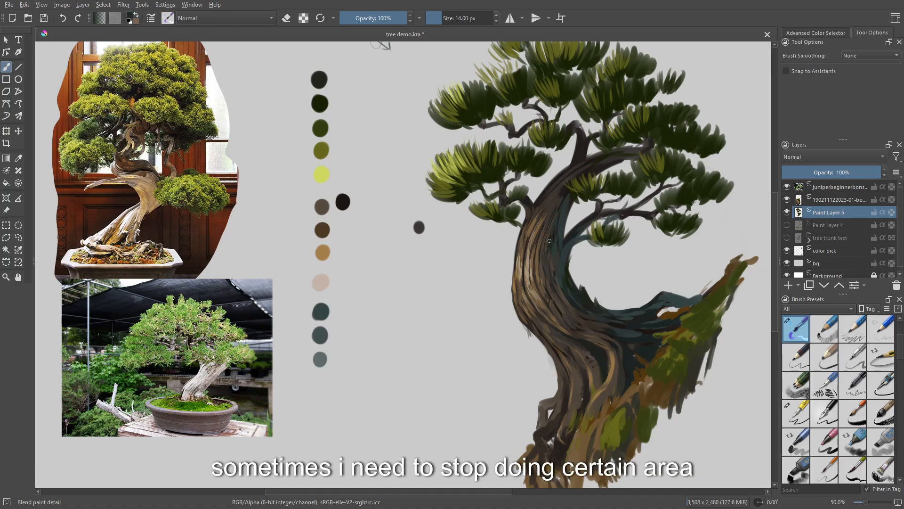
drag(557, 239, 571, 283)
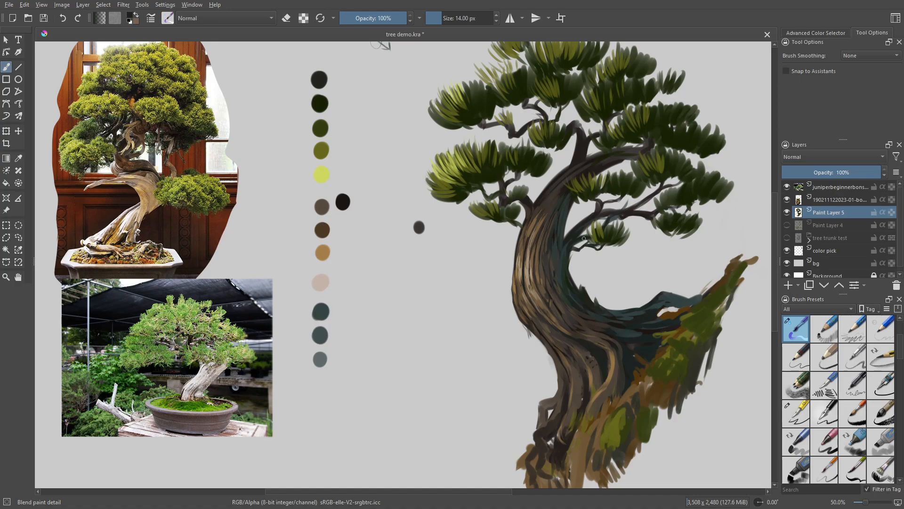
Step: Paint a small dark twig on the trunk's inner edge below the lowest right foliage clump
key(e)
key(e)
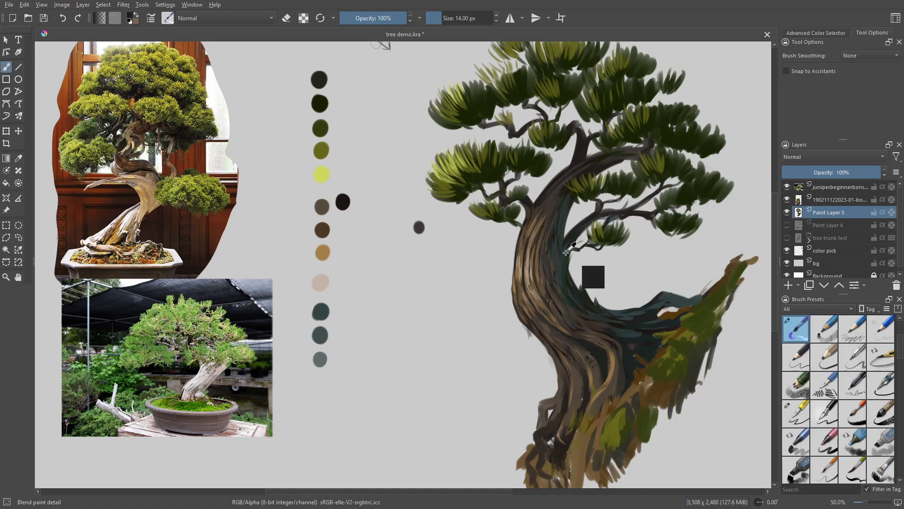
drag(577, 250, 586, 246)
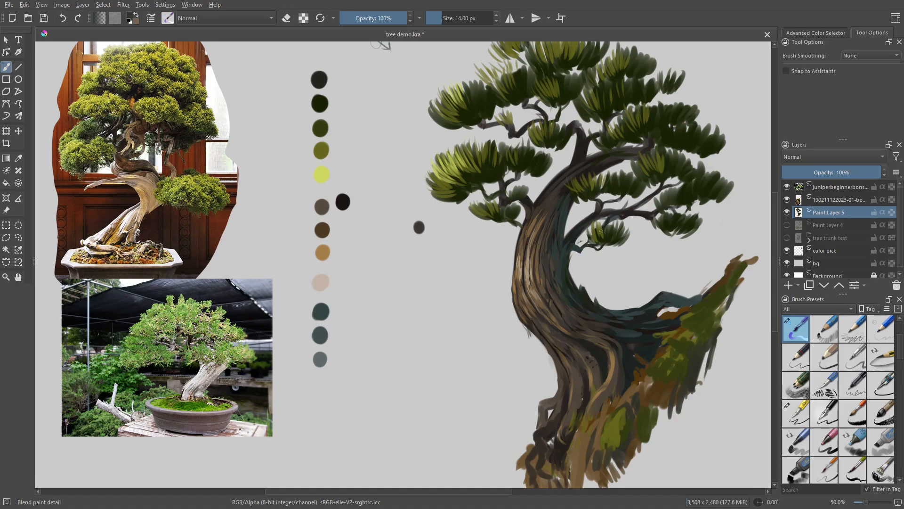
Step: Sample bark tones and paint light and dark flowing strands over the trunk's lower bend and roots
drag(661, 363, 660, 393)
ctrl+click(566, 327)
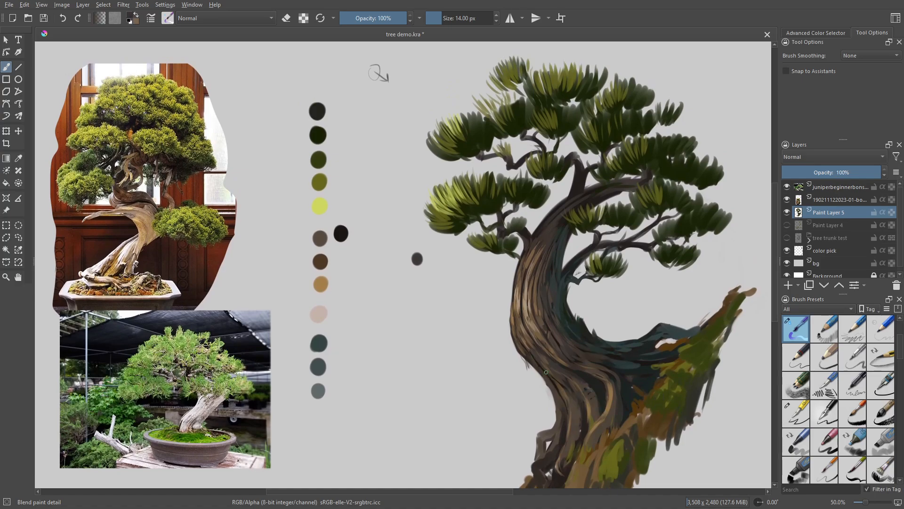
drag(640, 420, 646, 374)
ctrl+click(613, 363)
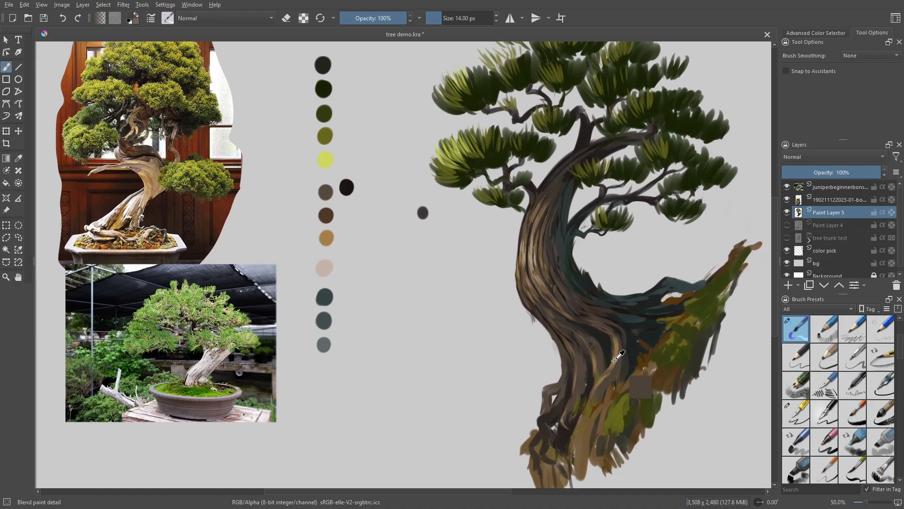
mouse_move(582, 339)
mouse_down()
mouse_move(595, 377)
mouse_move(576, 370)
mouse_up()
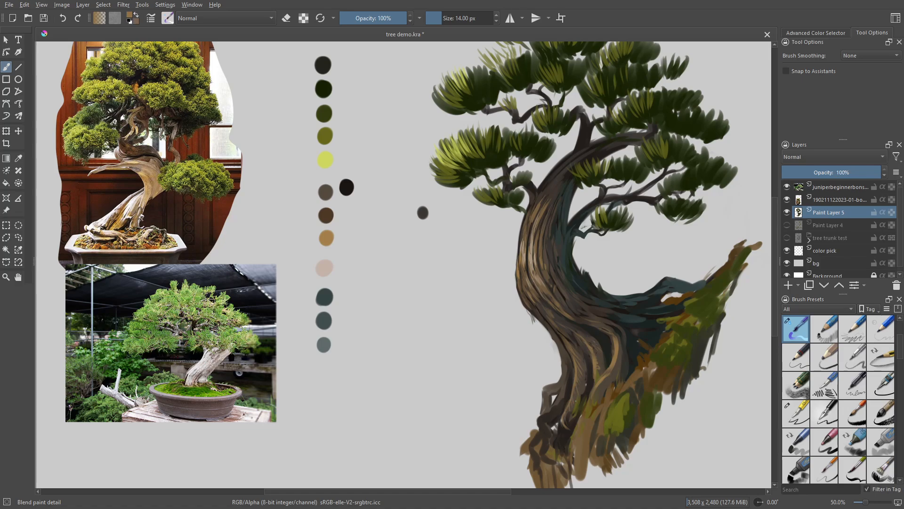
scroll(574, 360, up, 1)
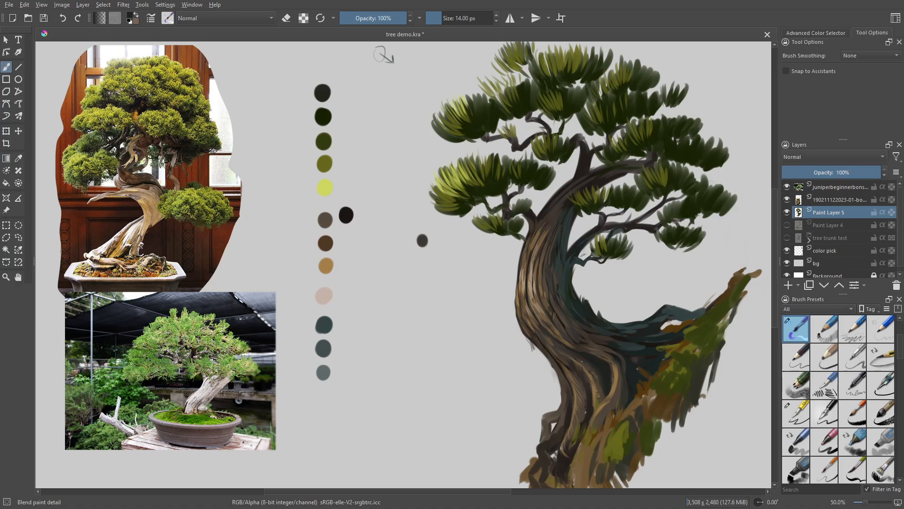
scroll(661, 355, down, 1)
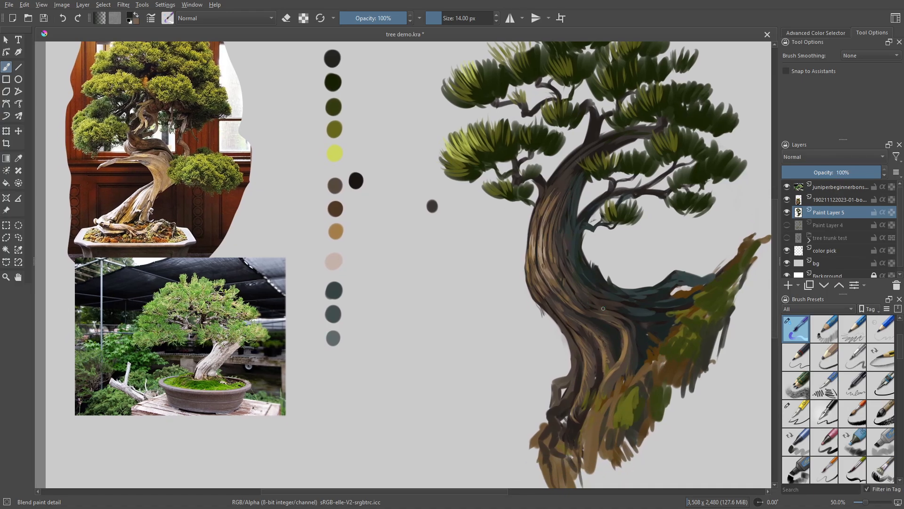
scroll(655, 355, up, 1)
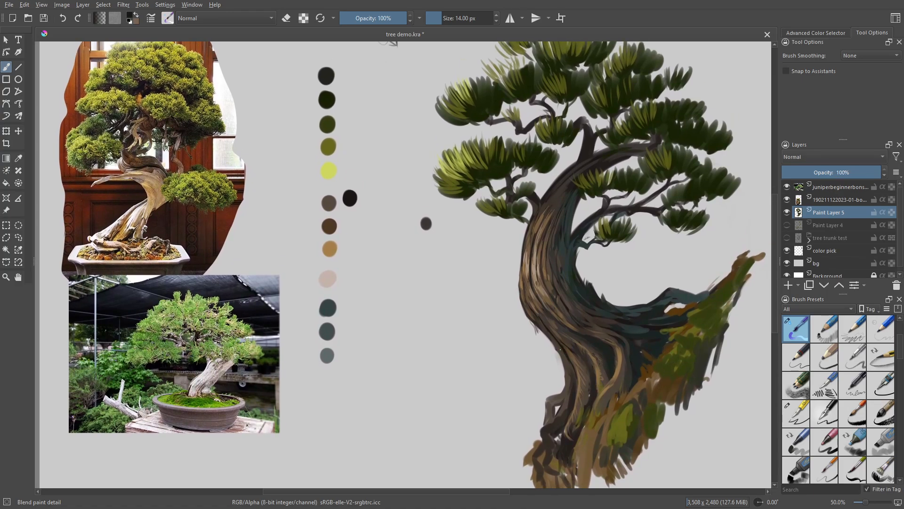
Step: Enlarge the brush to 35 px and try a broad stroke on the trunk's lower left edge
key(bracketright)
key(bracketright)
key(bracketright)
key(bracketright)
key(bracketright)
key(bracketright)
key(bracketright)
key(bracketright)
key(bracketright)
key(bracketright)
key(bracketright)
mouse_move(547, 331)
mouse_down()
mouse_move(566, 365)
mouse_move(531, 312)
mouse_up()
key(ctrl+z)
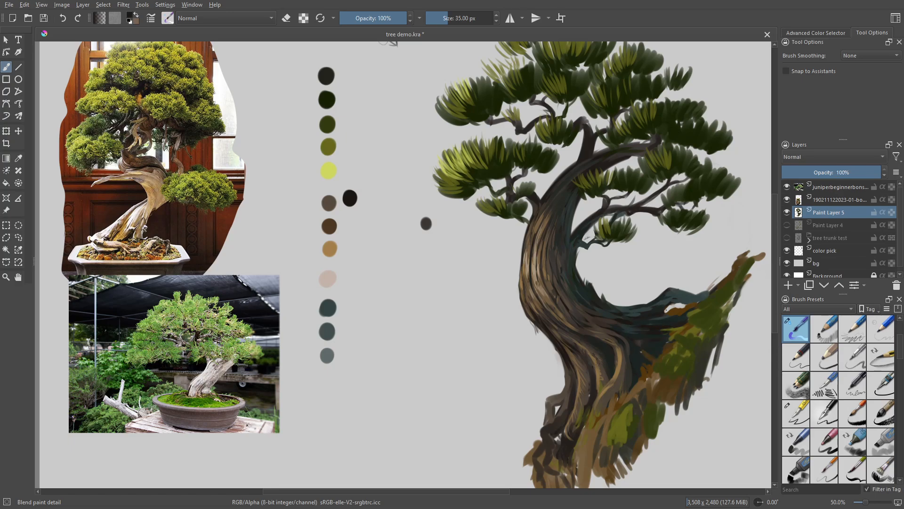
Step: Switch to the Blender Basic brush at 16 px and blend the bark strokes and teal shadows along the trunk and roots
right_click(607, 336)
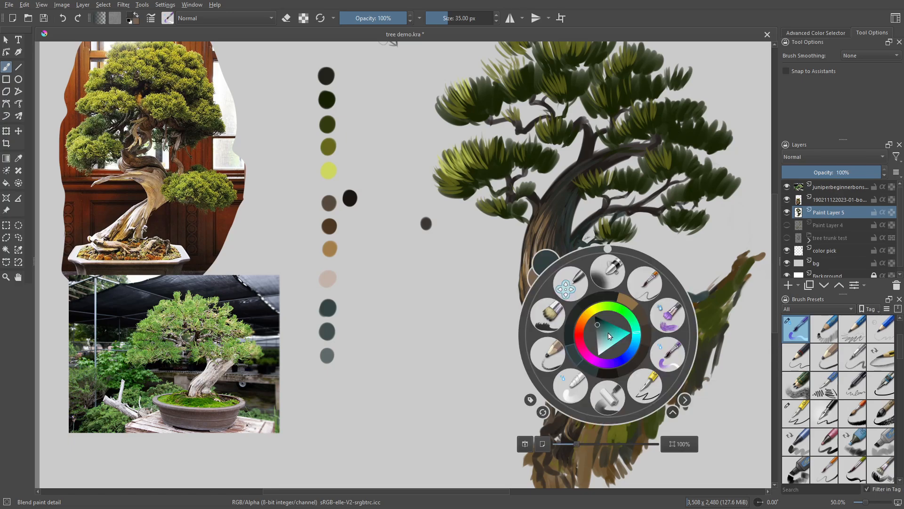
click(575, 389)
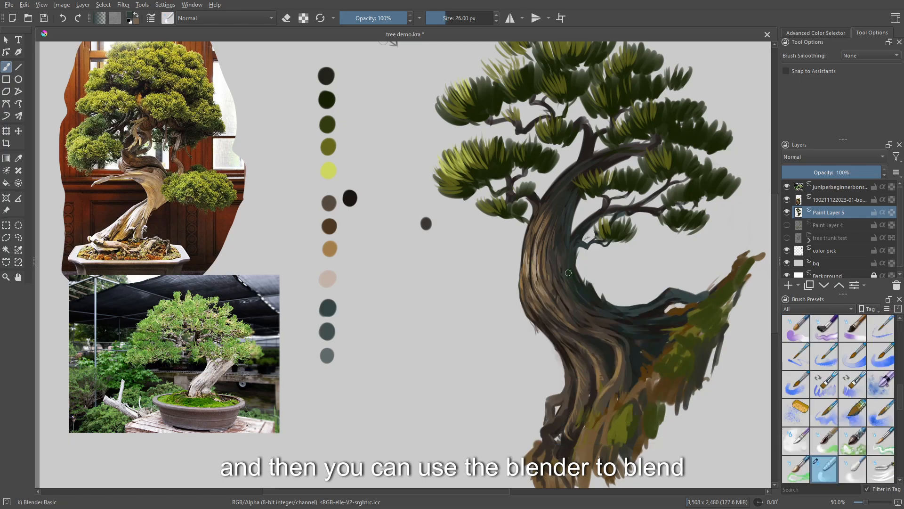
key(bracketleft)
key(bracketleft)
key(bracketleft)
key(bracketleft)
key(bracketleft)
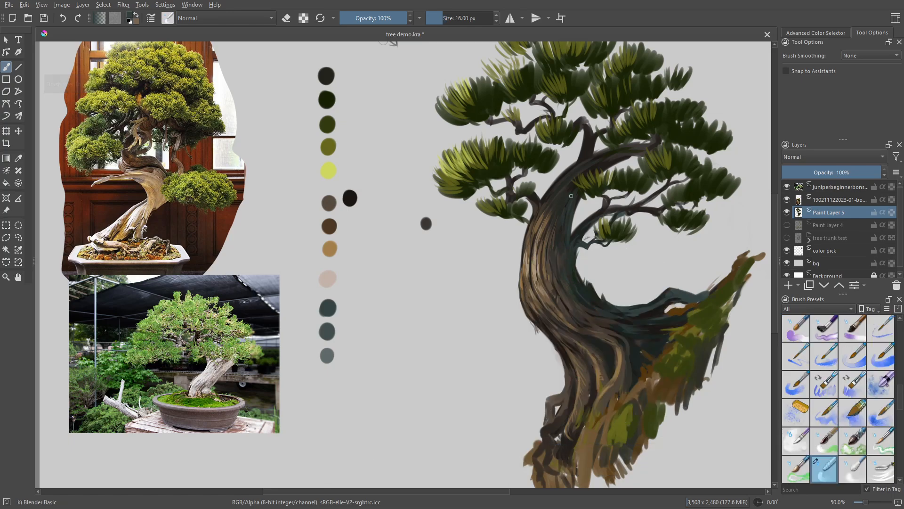
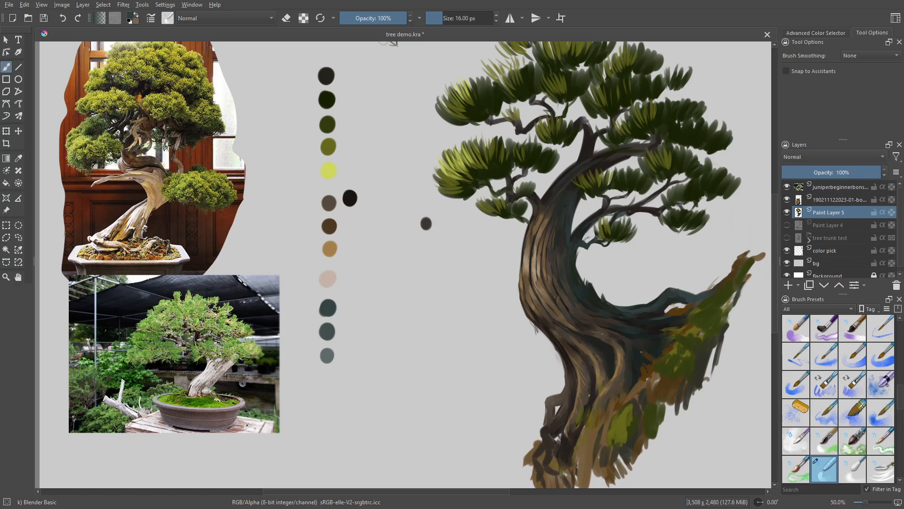
drag(691, 367, 674, 325)
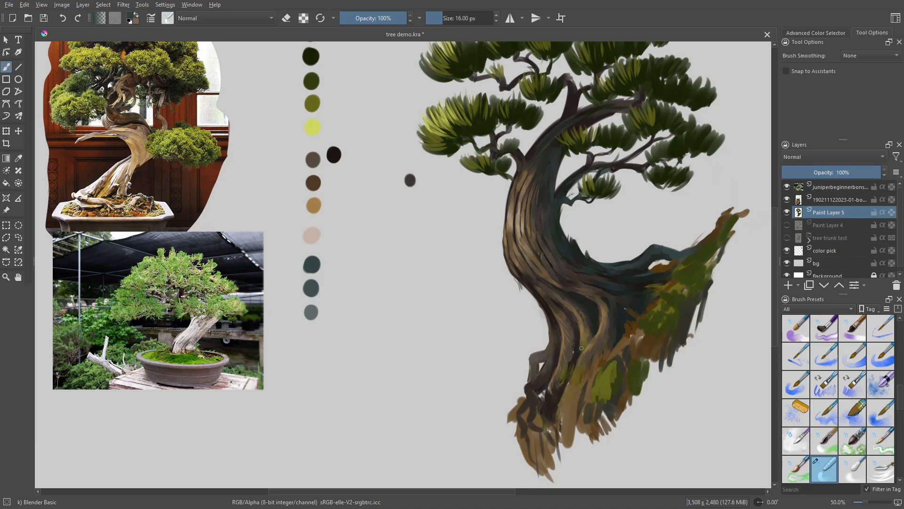
drag(526, 278, 524, 327)
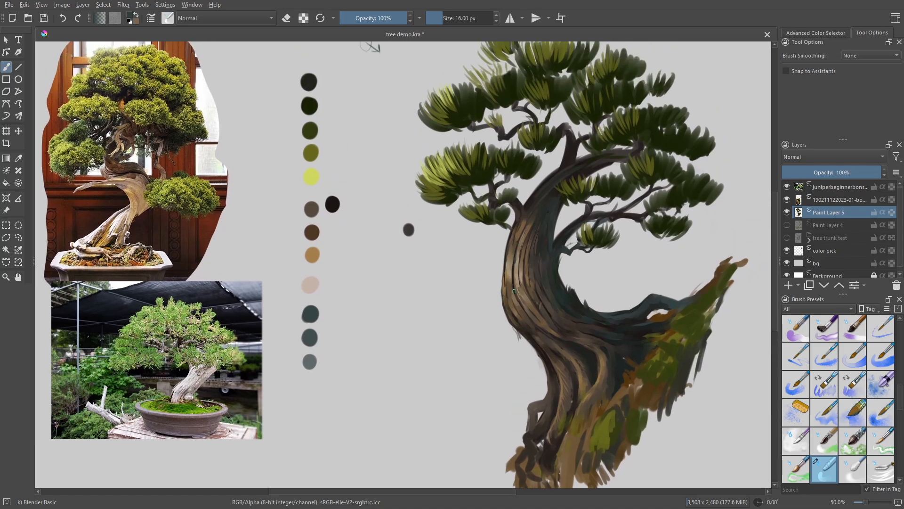
drag(519, 191, 522, 233)
Step: Switch to the Basic-6 Details brush at 7.5 px and draw fine bark lines in sampled tones on the upper trunk
right_click(559, 353)
click(617, 373)
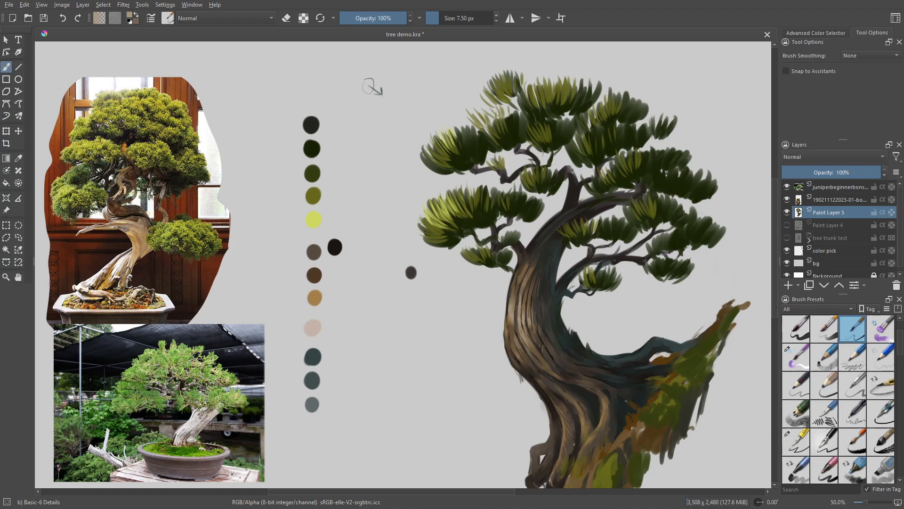
right_click(542, 325)
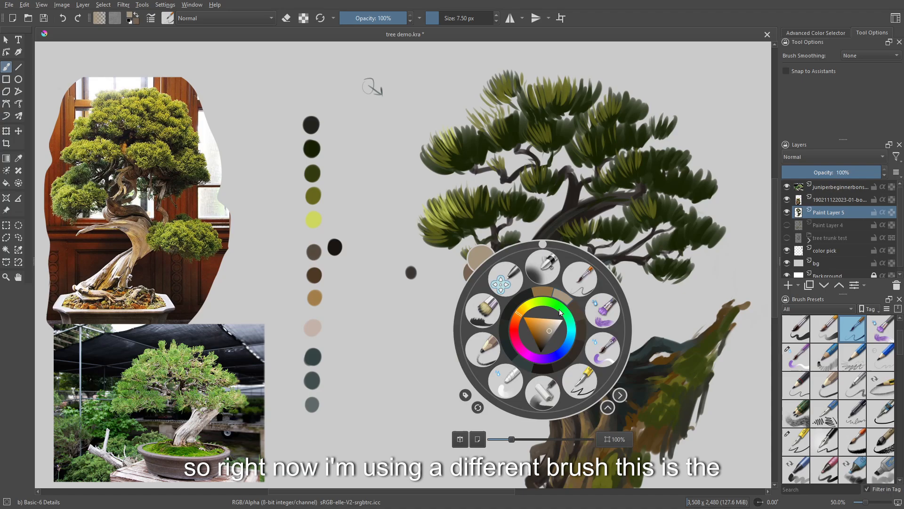
key(ctrl+plus)
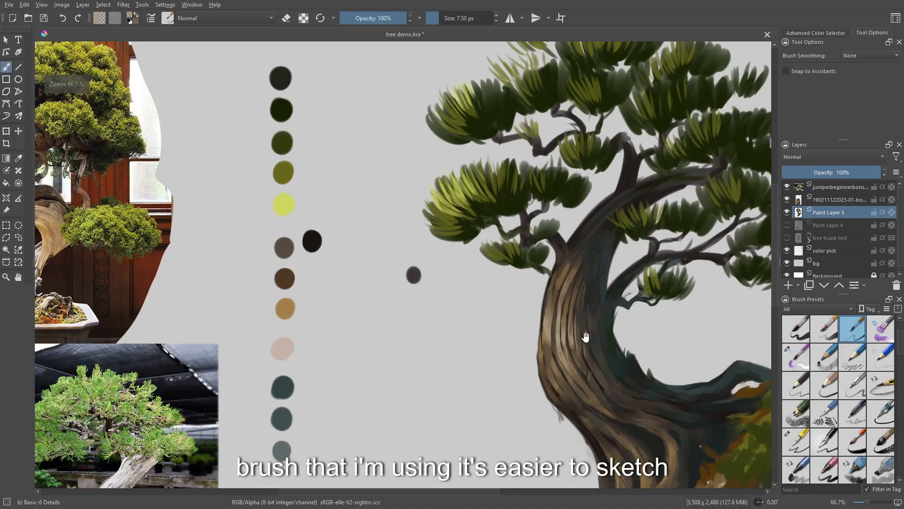
drag(585, 337, 584, 324)
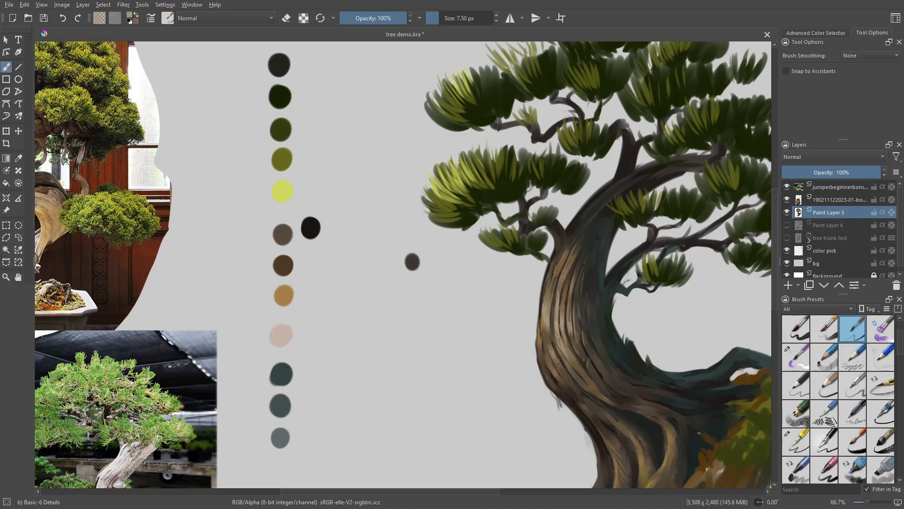
ctrl+click(554, 300)
drag(556, 298, 557, 324)
Step: Clean up the trunk's left contour by erasing the rough fringe along its outer edge
ctrl+click(545, 264)
key(e)
mouse_move(544, 267)
mouse_down()
mouse_move(535, 352)
mouse_move(545, 424)
mouse_move(539, 376)
mouse_move(563, 415)
mouse_up()
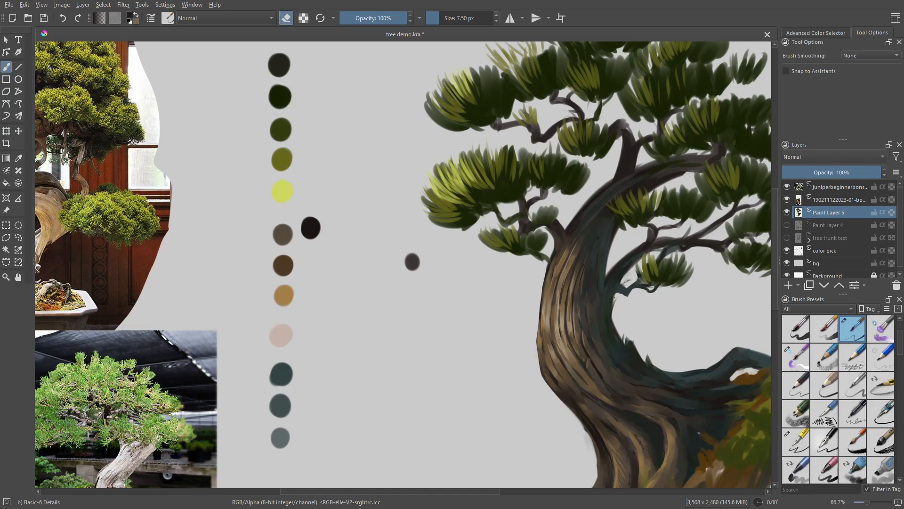
Step: Erase the remaining fringe along the upper and middle part of the trunk's left contour
mouse_move(546, 265)
mouse_down()
mouse_move(535, 383)
mouse_move(547, 265)
mouse_move(559, 254)
mouse_move(538, 342)
mouse_up()
key(ctrl+minus)
key(ctrl+plus)
key(e)
Step: Redraw fine bark lines in sampled browns along the trunk's cleaned left edge and across its lower bend
ctrl+click(563, 346)
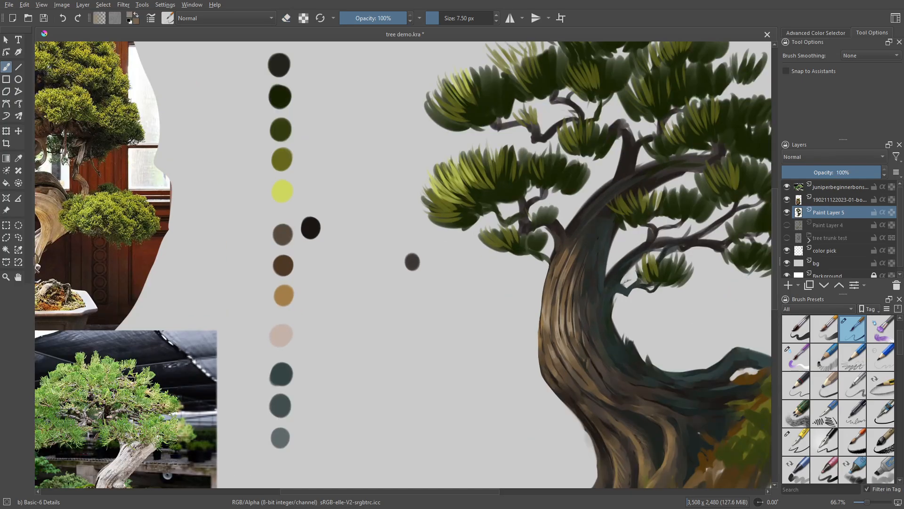
drag(541, 326, 545, 354)
drag(549, 277, 545, 302)
drag(542, 336, 549, 375)
drag(670, 444, 631, 391)
ctrl+click(562, 344)
ctrl+click(549, 299)
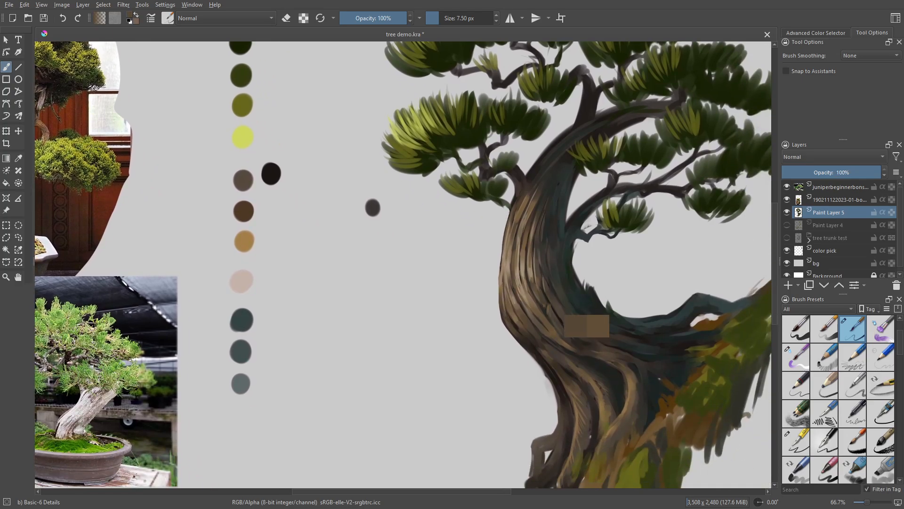
drag(549, 298, 558, 317)
Step: Refine the bark grain in the middle of the trunk with short strokes in tones sampled from the bark
ctrl+click(581, 310)
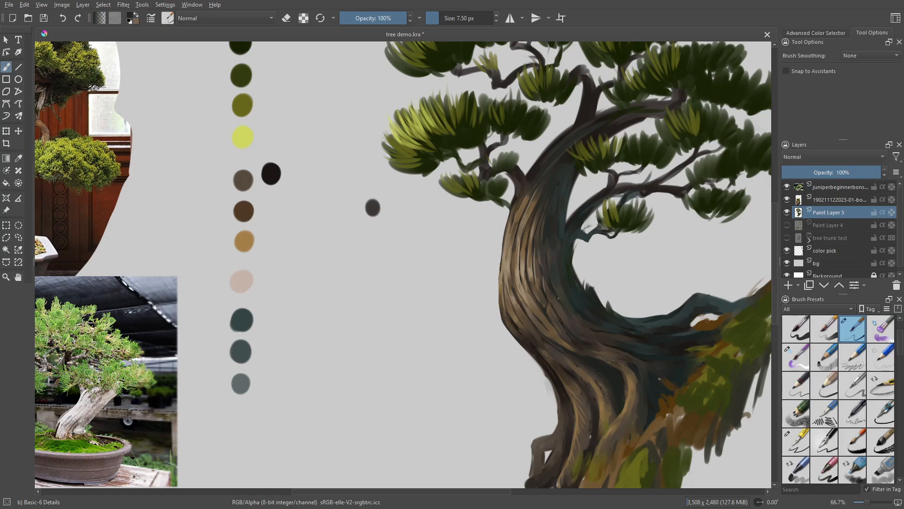
drag(540, 252, 541, 264)
ctrl+click(540, 267)
ctrl+click(550, 300)
ctrl+click(526, 279)
mouse_move(525, 271)
mouse_down()
mouse_move(528, 288)
mouse_move(521, 284)
mouse_up()
ctrl+click(523, 288)
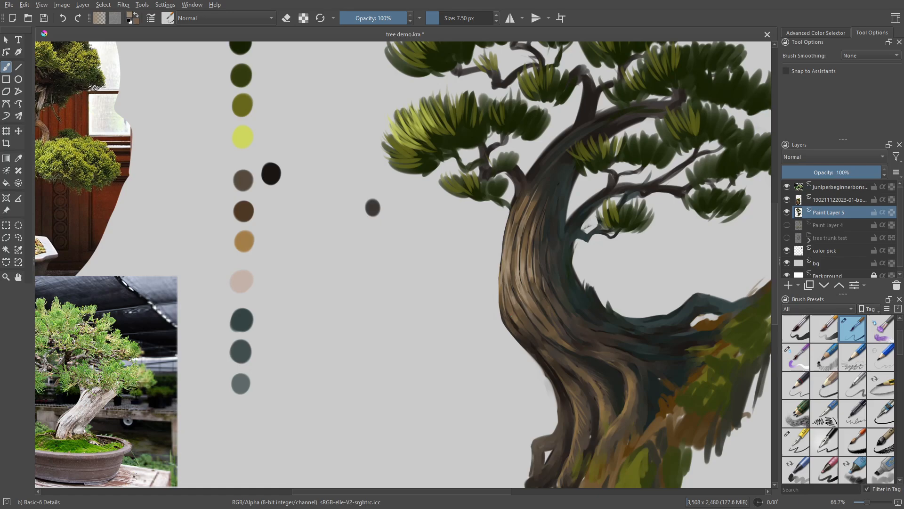
mouse_move(512, 317)
mouse_down()
mouse_move(520, 330)
mouse_move(524, 276)
mouse_up()
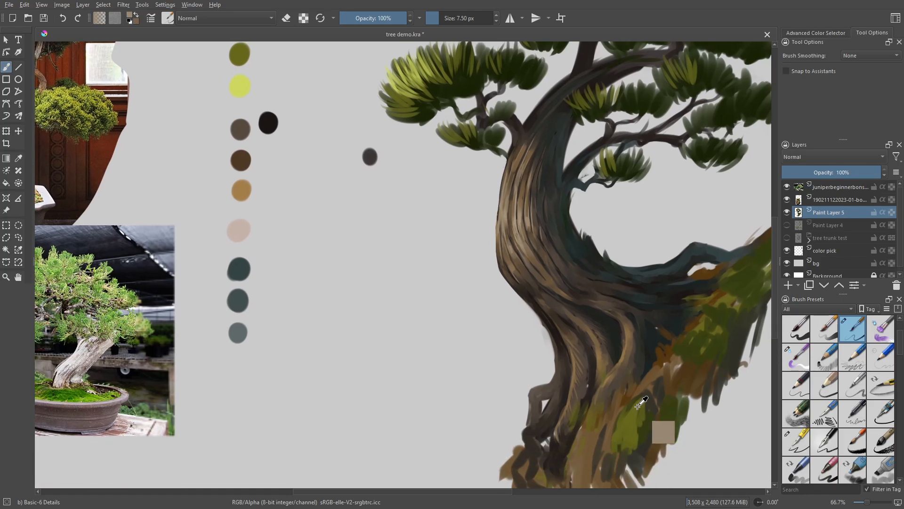
Step: Sketch small green moss strokes on the root ridges and the trunk's lower left bend, sampling greens from the cliff and palette
ctrl+click(636, 408)
drag(636, 355, 634, 364)
drag(633, 357, 630, 371)
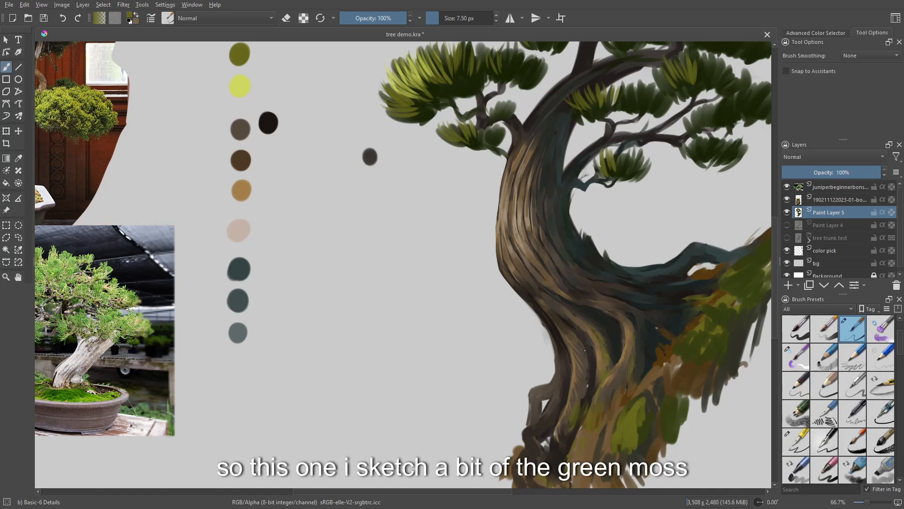
ctrl+click(649, 417)
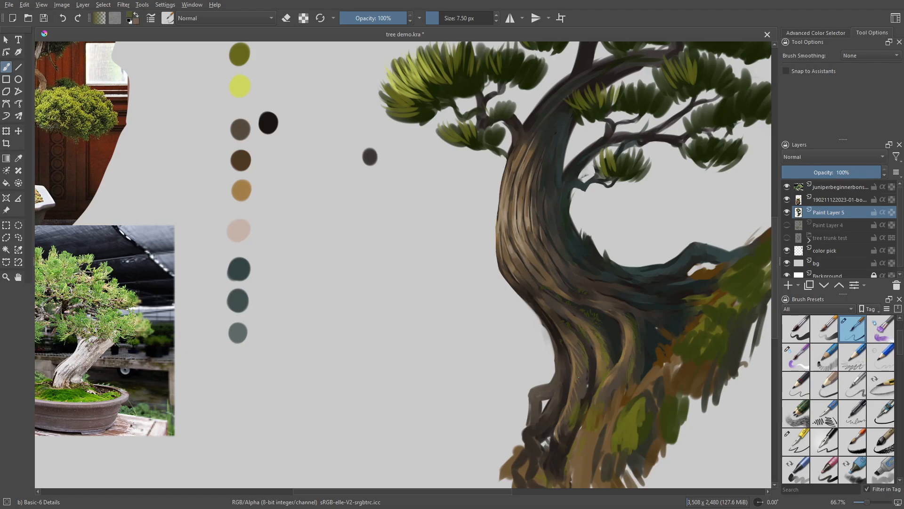
drag(238, 56, 232, 94)
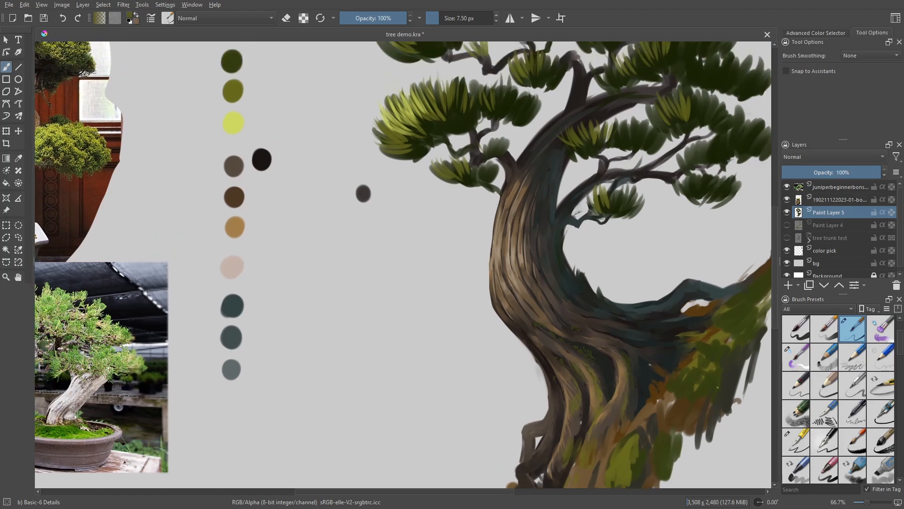
ctrl+click(232, 61)
drag(515, 336, 518, 339)
Step: Add more fine strokes in sampled tones between the roots to work the moss into the lower trunk
drag(672, 426, 675, 469)
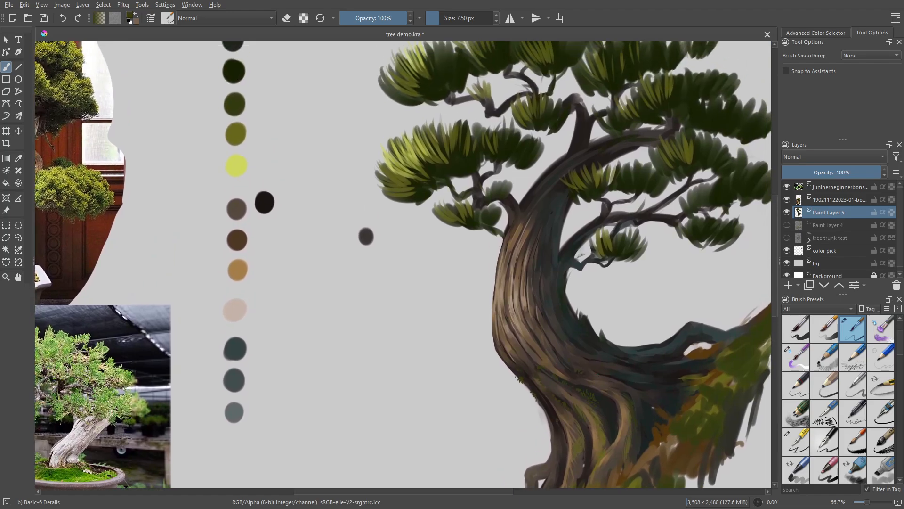
drag(585, 350, 589, 352)
drag(694, 448, 685, 372)
ctrl+click(634, 366)
mouse_move(632, 363)
mouse_down()
mouse_move(614, 404)
mouse_move(638, 387)
mouse_up()
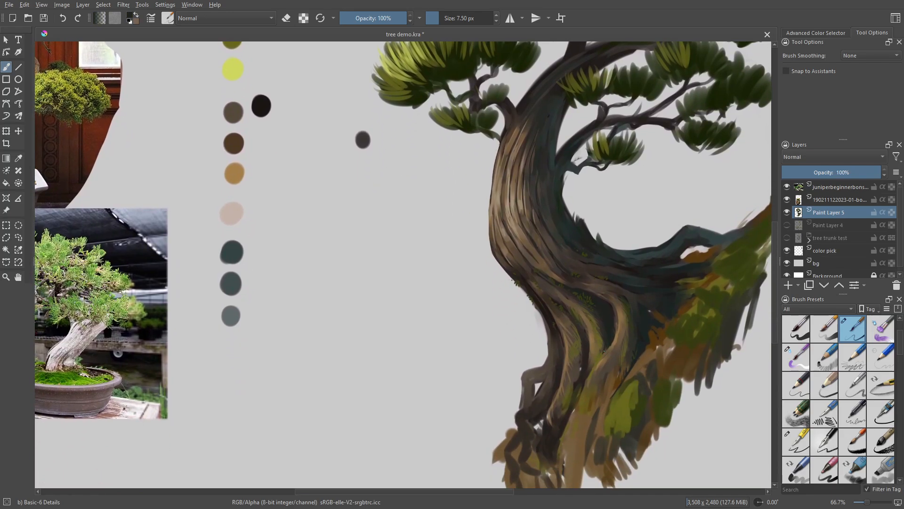
drag(602, 355, 593, 369)
Step: Enlarge the brush to 16 px and paint broader moss strokes and shading over the lower roots
key(bracketright)
key(bracketright)
key(bracketright)
key(bracketright)
key(bracketright)
key(bracketright)
key(bracketright)
key(bracketright)
key(bracketright)
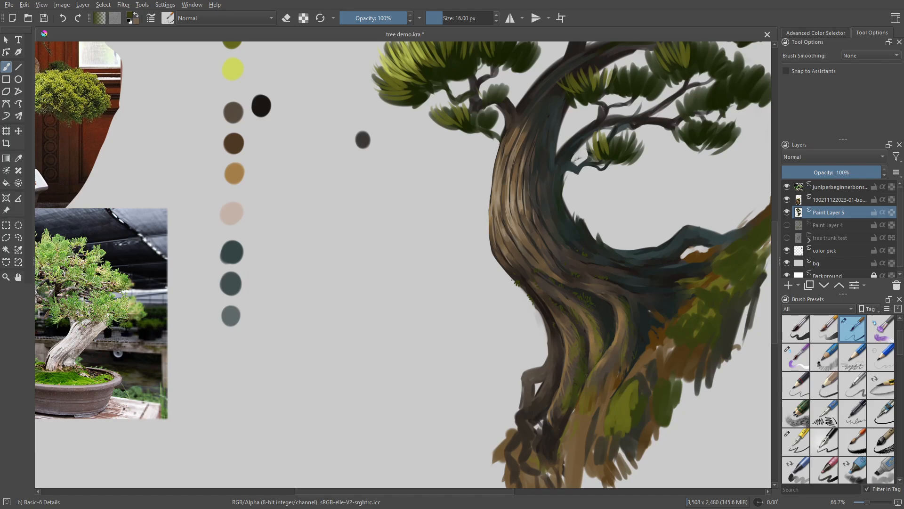
drag(560, 418, 567, 372)
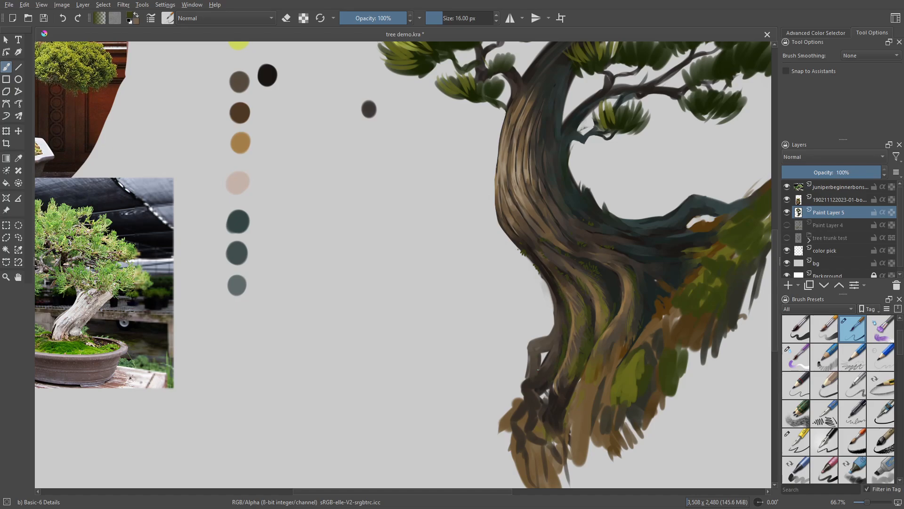
key(ctrl+minus)
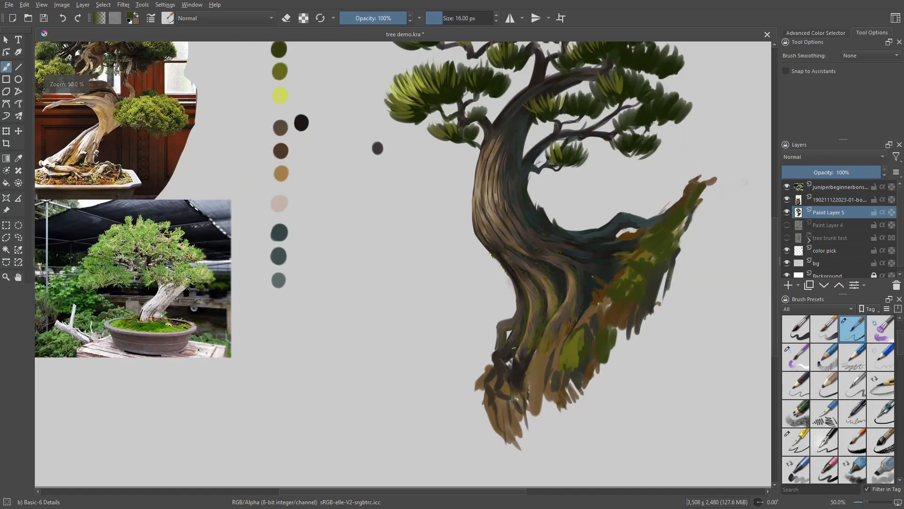
drag(546, 249, 568, 283)
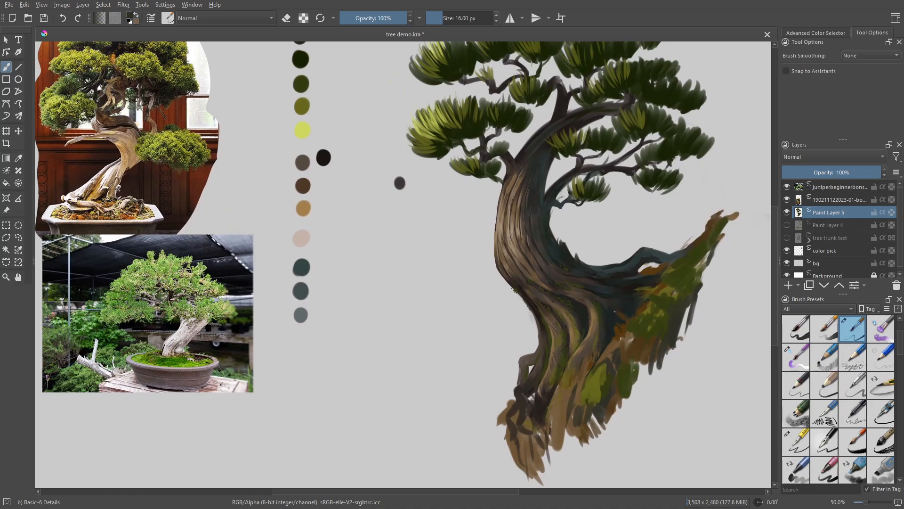
Step: Blend the roots into the mossy cliff with 16 px strokes in tones sampled where they meet
drag(633, 370, 634, 411)
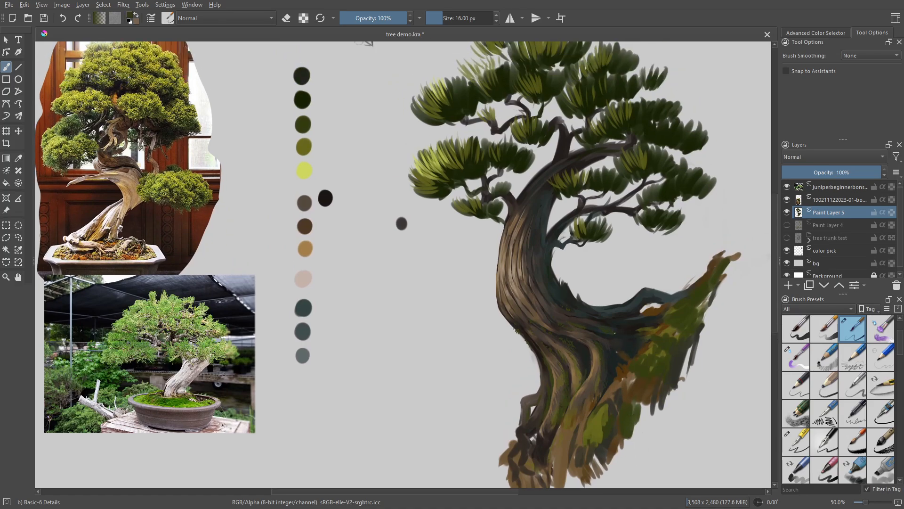
mouse_move(614, 333)
mouse_down()
mouse_move(625, 308)
mouse_move(607, 393)
mouse_up()
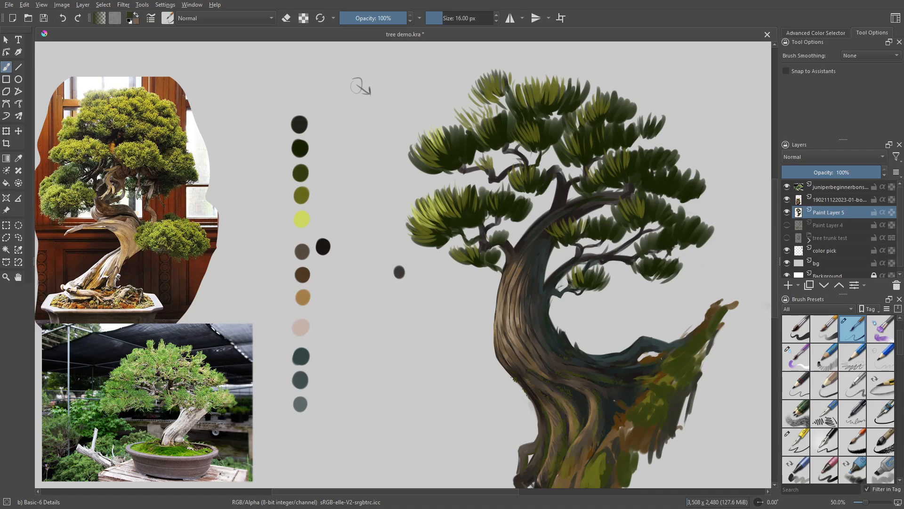
drag(655, 405, 666, 363)
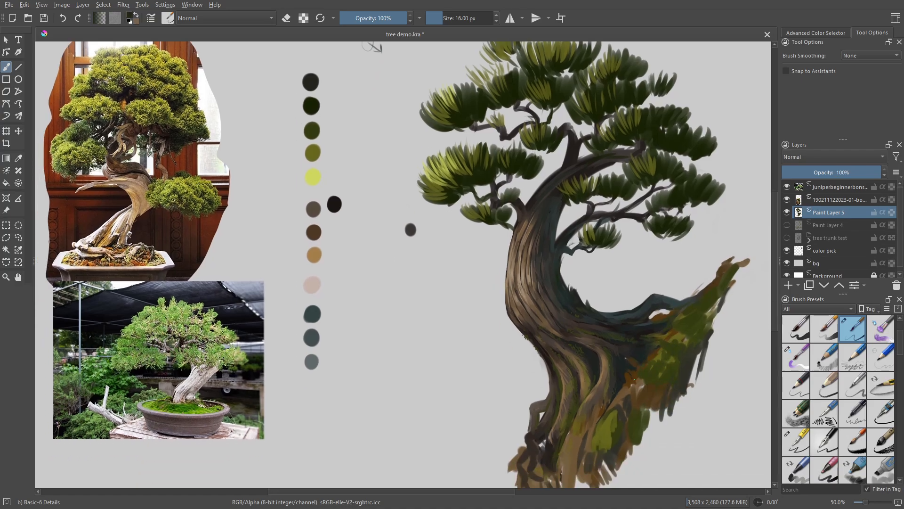
ctrl+click(641, 365)
drag(658, 375, 665, 337)
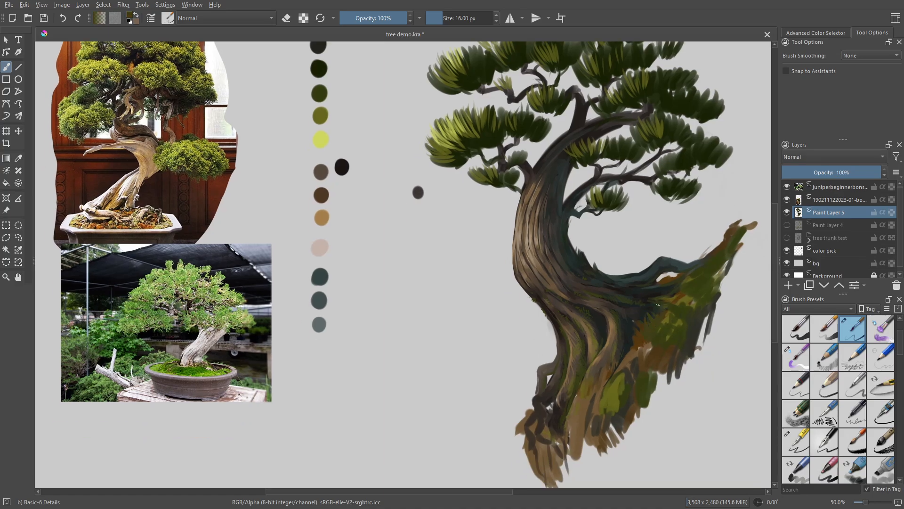
Step: Switch to the Texture Hair brush at 32 px and add grassy moss texture where the roots meet the cliff
right_click(662, 363)
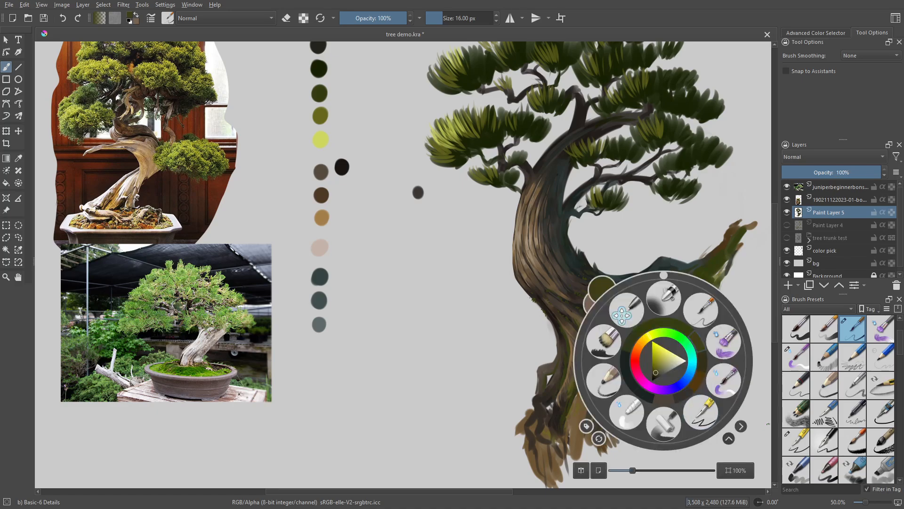
scroll(880, 402, down, 3)
scroll(881, 391, down, 5)
click(881, 389)
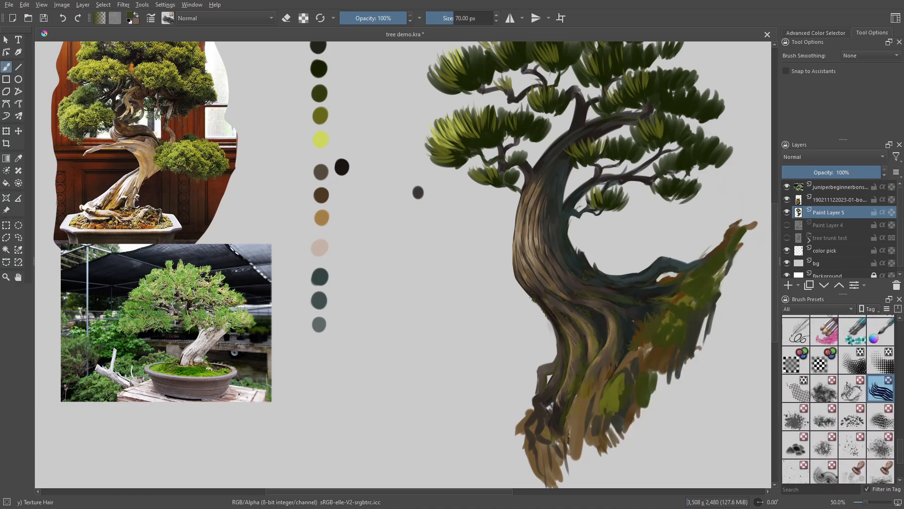
key(bracketleft)
key(bracketleft)
key(bracketleft)
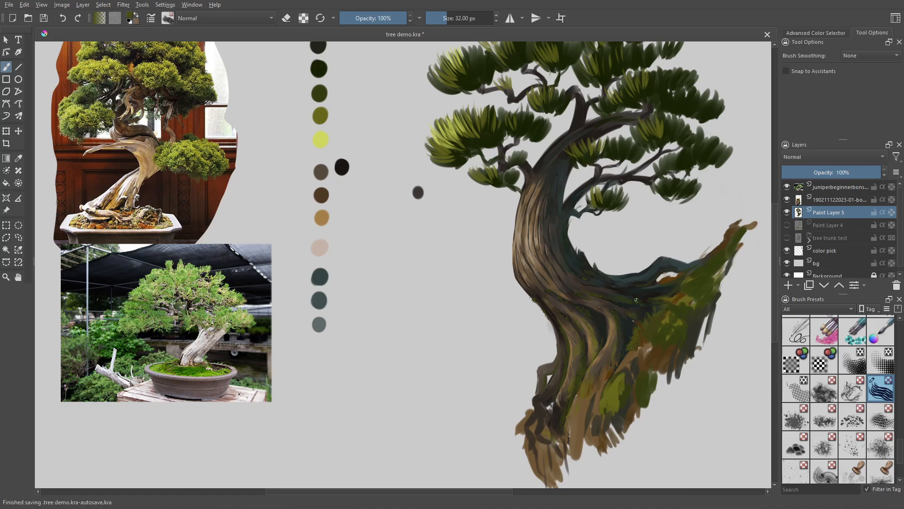
ctrl+click(625, 353)
drag(627, 354, 620, 359)
drag(621, 357, 611, 373)
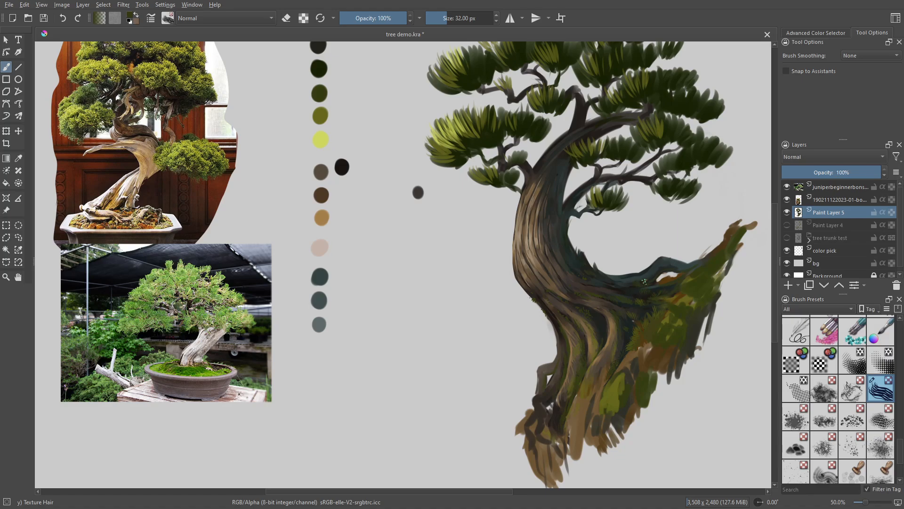
Step: Dab hair-textured moss onto the trunk's inner curve and the lower left roots
scroll(644, 281, up, 2)
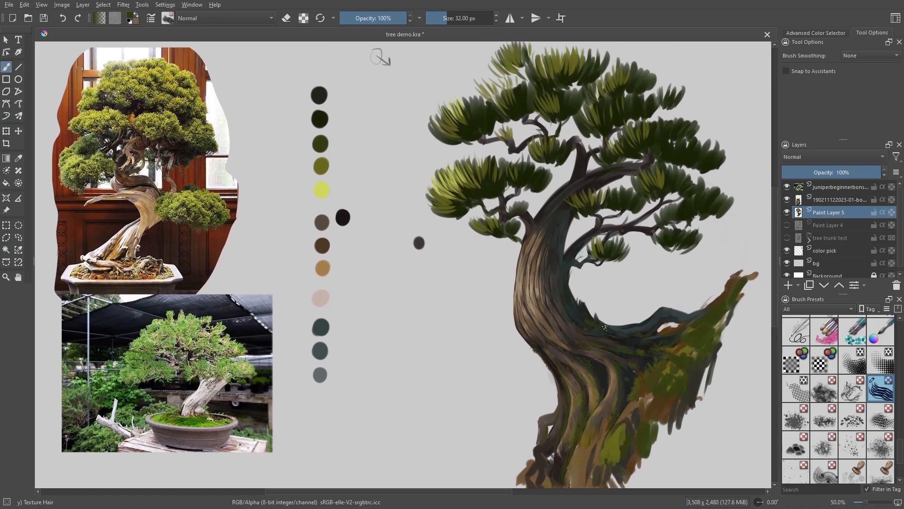
drag(606, 380, 627, 306)
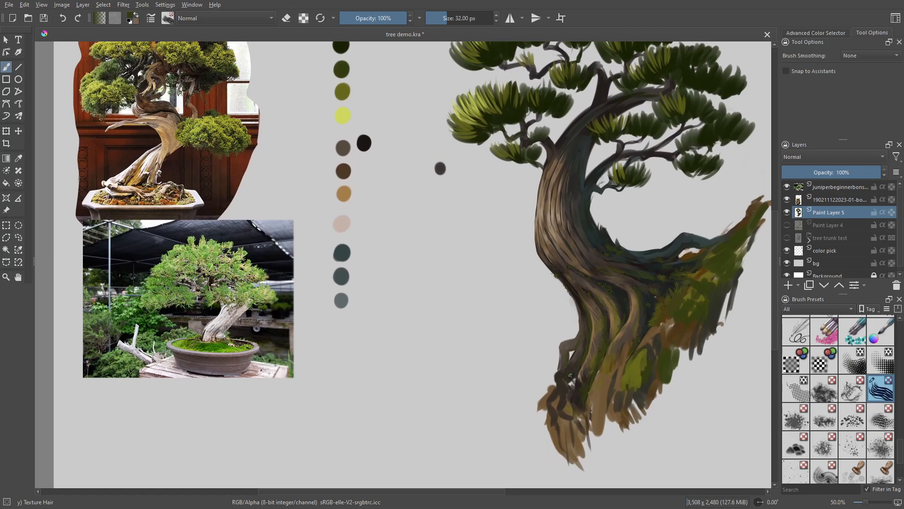
drag(700, 392, 676, 437)
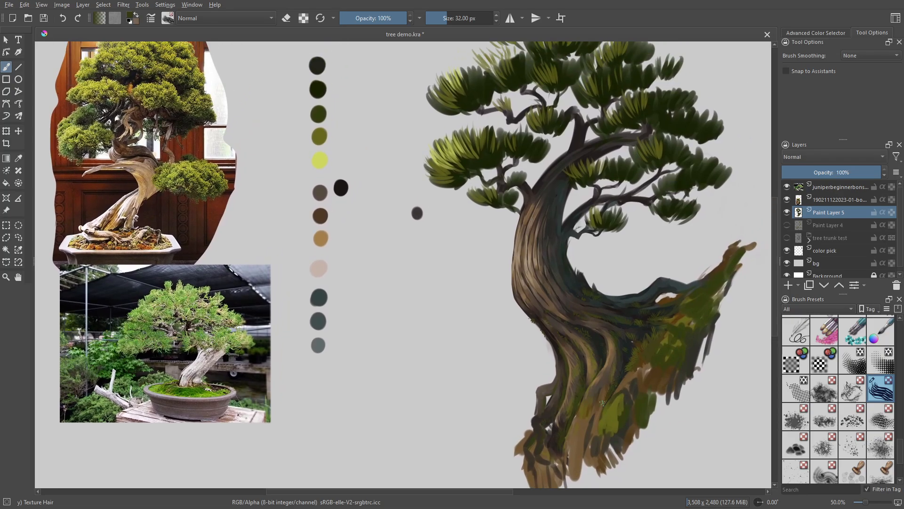
Step: Switch to the Dry Textured Creases brush at 59 px and paint textured green moss over the cliff's lower left part
right_click(615, 362)
click(729, 421)
scroll(900, 446, up, 1)
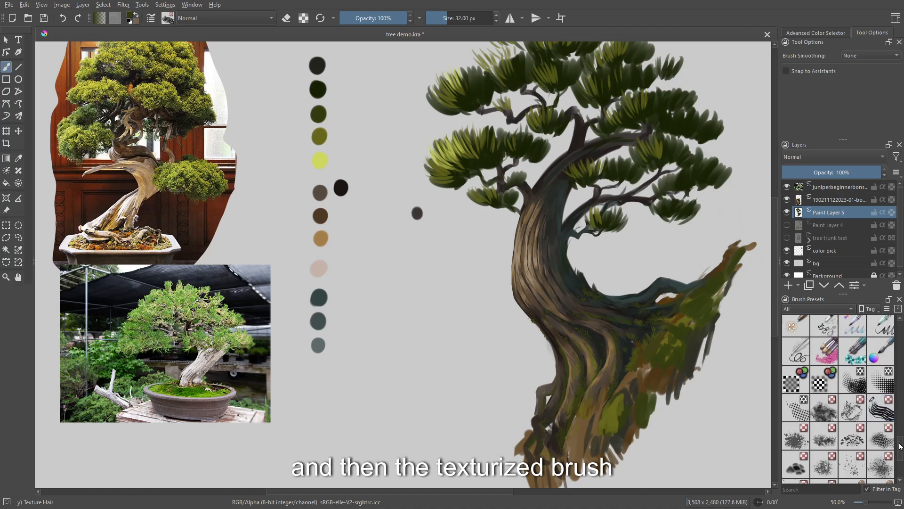
drag(900, 446, 900, 369)
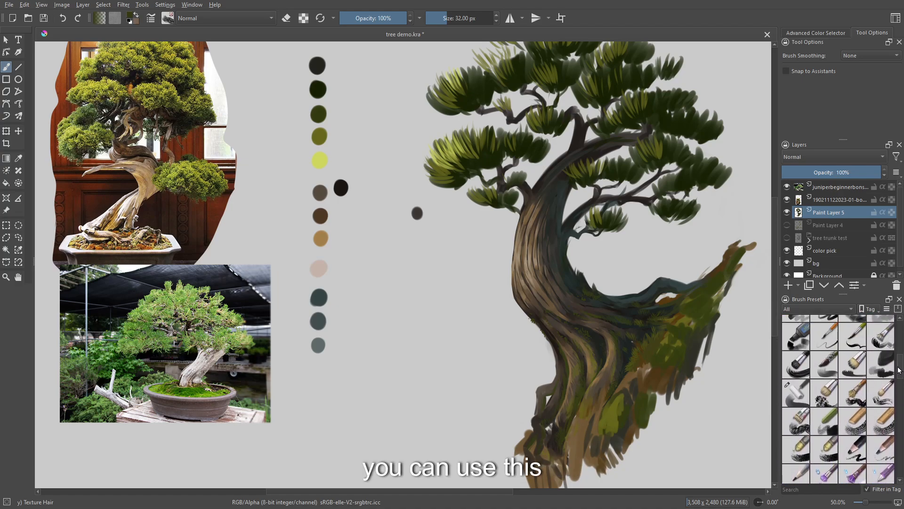
click(796, 420)
mouse_move(603, 428)
mouse_down()
mouse_move(617, 374)
mouse_move(609, 379)
mouse_up()
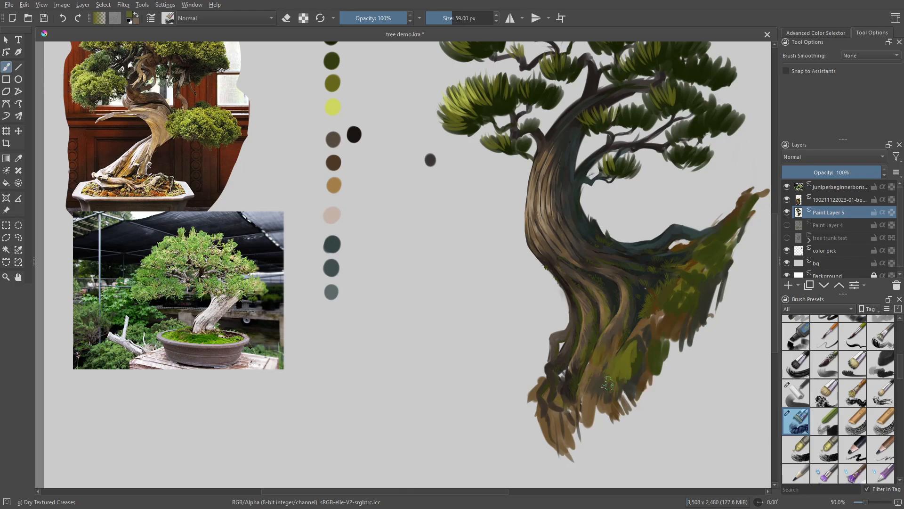
mouse_move(607, 384)
mouse_down()
mouse_move(563, 400)
mouse_move(557, 388)
mouse_move(563, 407)
mouse_move(547, 431)
mouse_move(532, 393)
mouse_move(555, 419)
mouse_move(565, 410)
mouse_move(561, 396)
mouse_move(542, 415)
mouse_move(587, 354)
mouse_move(577, 369)
mouse_up()
drag(685, 353, 657, 381)
Step: Cover the cliff's lower and middle face with textured brown and muted green strokes in sampled colors
ctrl+click(626, 359)
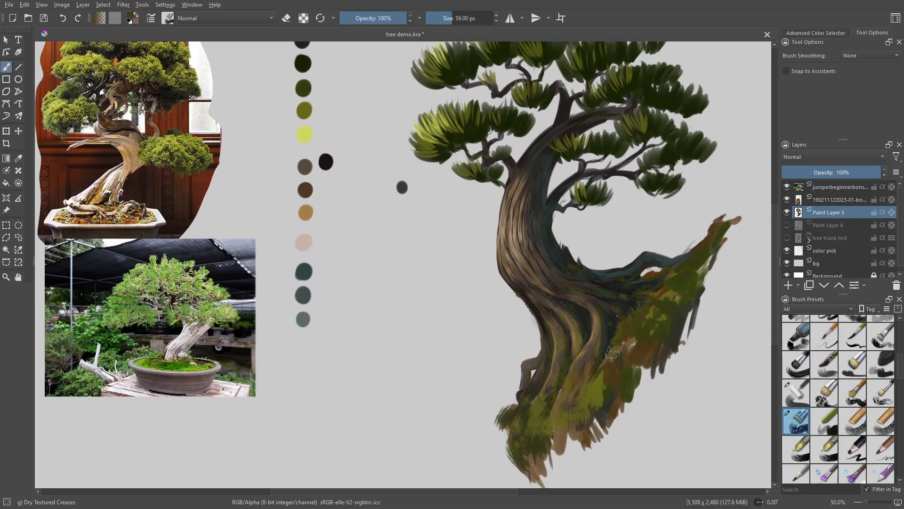
mouse_move(612, 353)
mouse_down()
mouse_move(606, 365)
mouse_move(631, 346)
mouse_move(634, 370)
mouse_move(596, 436)
mouse_move(580, 421)
mouse_move(572, 443)
mouse_up()
ctrl+click(673, 331)
mouse_move(646, 350)
mouse_down()
mouse_move(635, 335)
mouse_move(651, 327)
mouse_up()
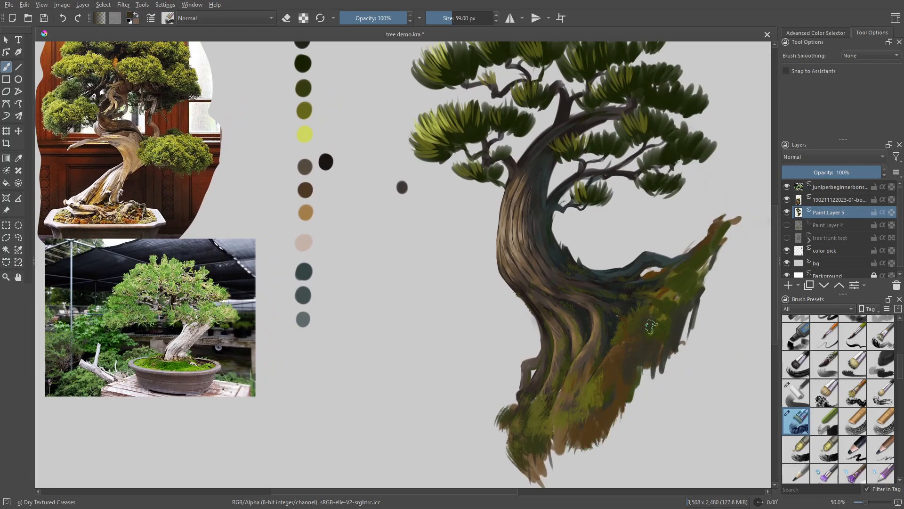
mouse_move(575, 441)
mouse_down()
mouse_move(565, 453)
mouse_move(559, 442)
mouse_up()
Step: Sample a dark tone from the cliff and paint textured shadows over its right side and slope
ctrl+click(677, 352)
mouse_move(677, 329)
mouse_down()
mouse_move(647, 370)
mouse_move(645, 336)
mouse_move(615, 353)
mouse_move(641, 325)
mouse_move(631, 328)
mouse_move(631, 349)
mouse_move(612, 351)
mouse_move(662, 335)
mouse_up()
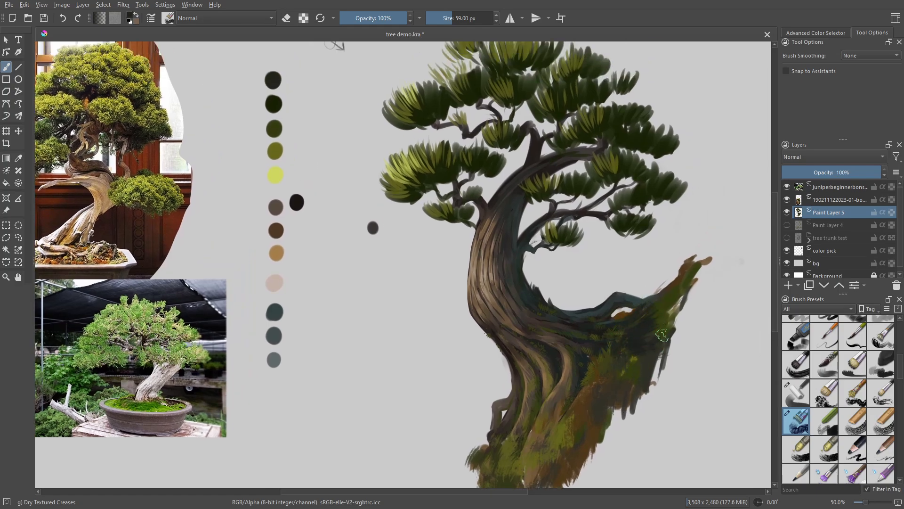
mouse_move(622, 365)
mouse_down()
mouse_move(605, 366)
mouse_move(646, 346)
mouse_up()
mouse_move(665, 305)
mouse_down()
mouse_move(644, 302)
mouse_move(659, 292)
mouse_move(651, 287)
mouse_move(633, 290)
mouse_move(654, 298)
mouse_move(667, 278)
mouse_move(672, 294)
mouse_move(672, 280)
mouse_move(688, 272)
mouse_move(694, 290)
mouse_move(668, 362)
mouse_move(672, 330)
mouse_move(627, 424)
mouse_move(619, 417)
mouse_move(673, 348)
mouse_move(659, 367)
mouse_up()
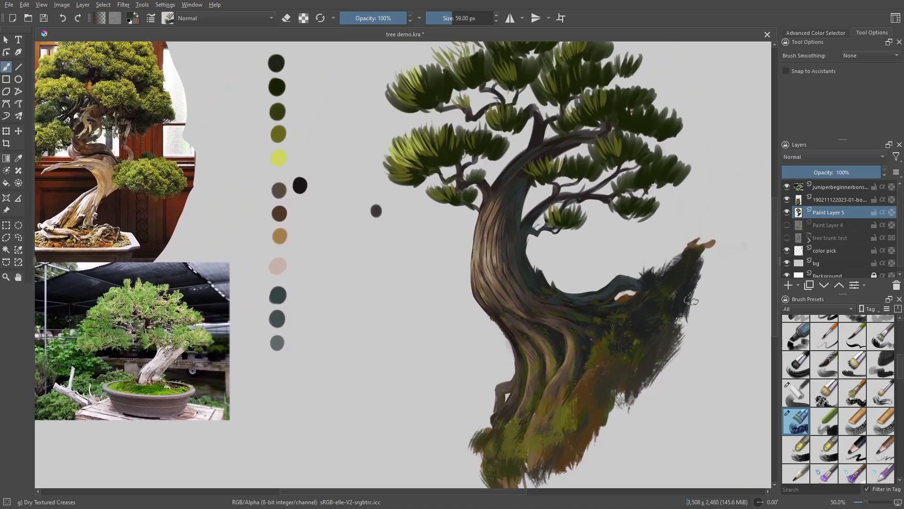
Step: Paint textured olive-green moss on the cliff's upper right tip and touch up its slope in sampled green
mouse_move(697, 240)
mouse_down()
mouse_move(605, 347)
mouse_move(687, 250)
mouse_move(658, 263)
mouse_up()
ctrl+click(641, 373)
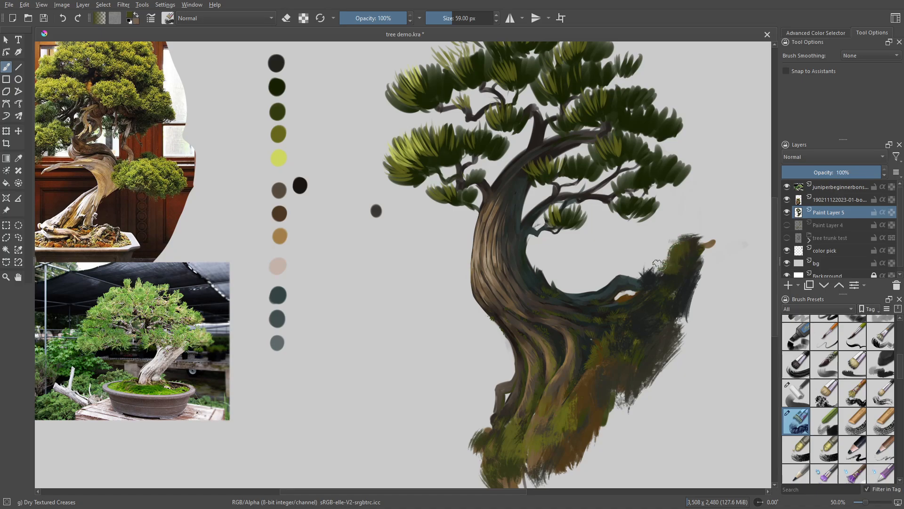
drag(590, 297, 602, 293)
mouse_move(587, 428)
mouse_down()
mouse_move(591, 392)
mouse_move(580, 439)
mouse_up()
Step: Erase stray paint along the cliff's outer right and lower edges with the Dry Textured Creases brush to clean up its silhouette
key(e)
mouse_move(610, 389)
mouse_down()
mouse_move(585, 424)
mouse_move(552, 444)
mouse_up()
drag(584, 417, 565, 436)
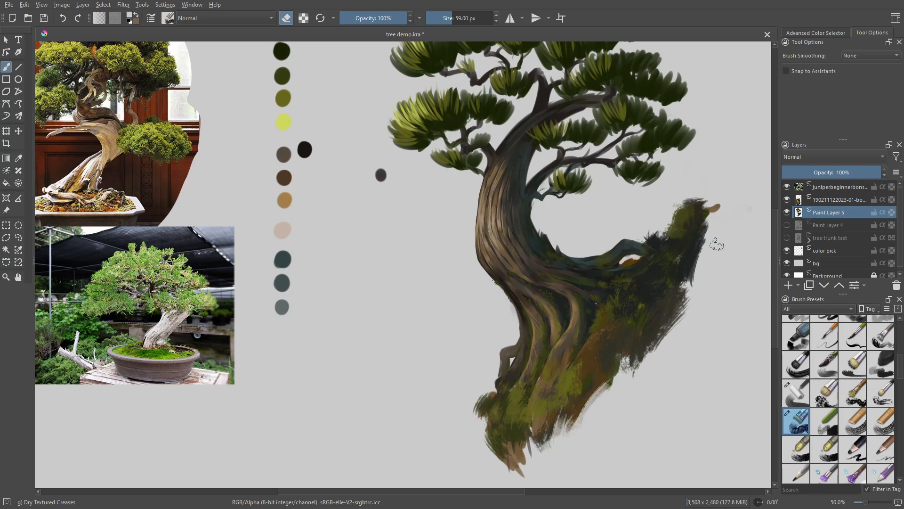
drag(707, 224, 694, 282)
drag(701, 231, 695, 281)
mouse_move(702, 203)
mouse_down()
mouse_move(696, 230)
mouse_move(707, 221)
mouse_up()
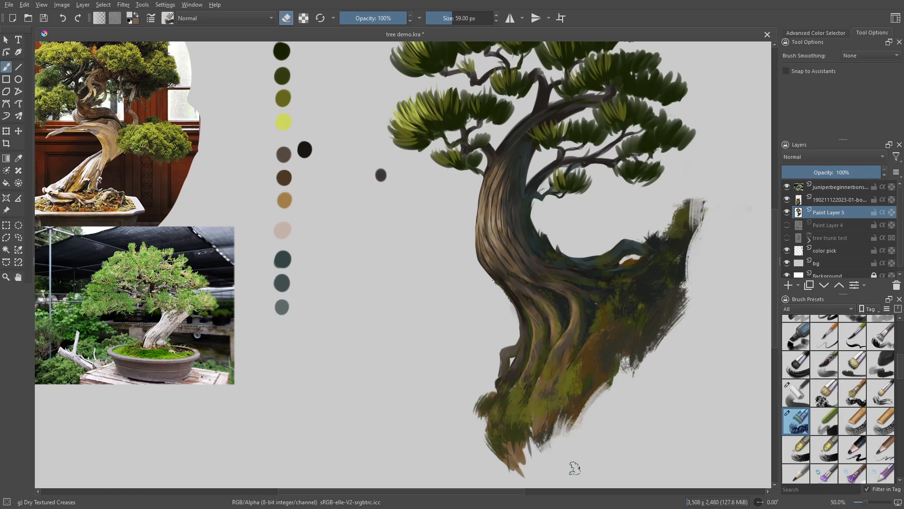
drag(646, 360, 641, 411)
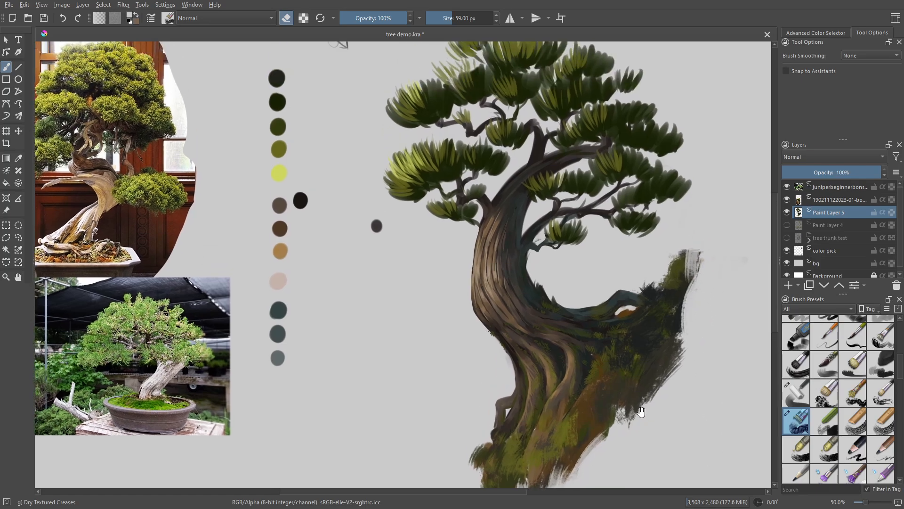
drag(490, 405, 493, 348)
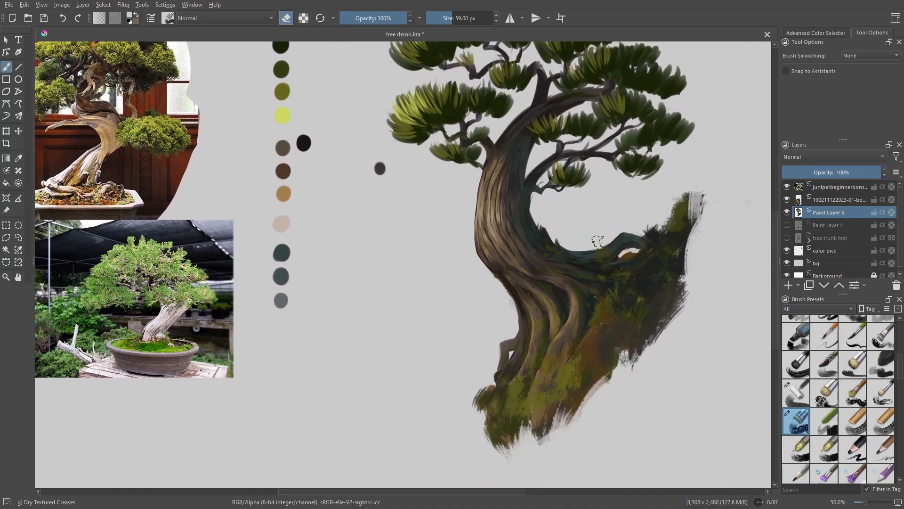
drag(649, 385, 649, 439)
key(ctrl+minus)
drag(585, 340, 615, 352)
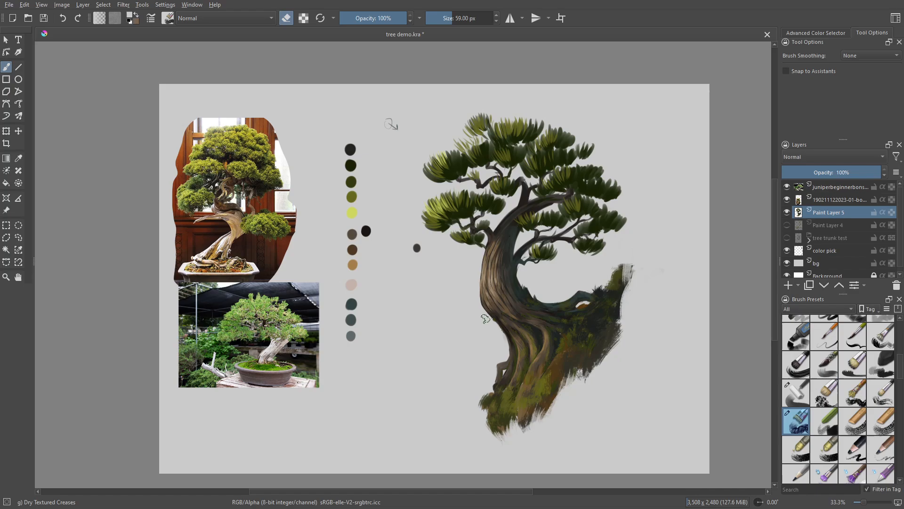
key(ctrl+plus)
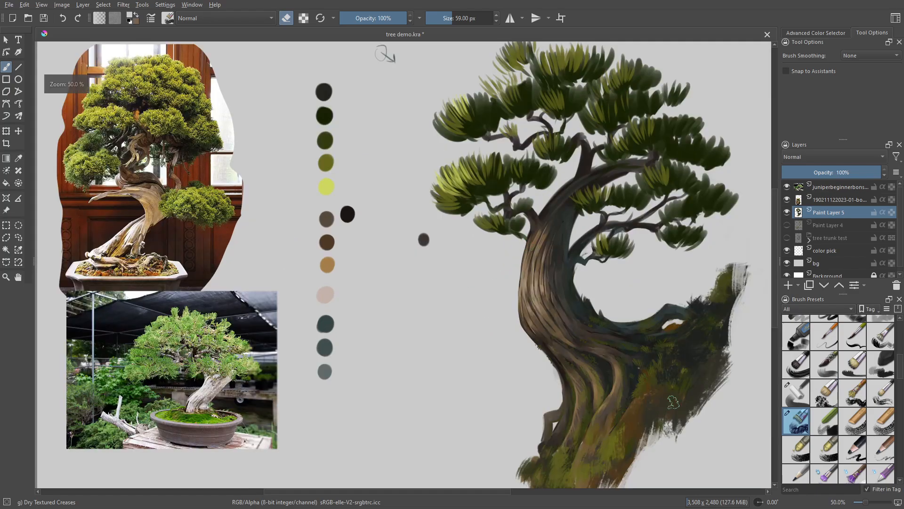
Step: Switch to the Texture Hair brush at 32 px and add fine mossy texture around the roots and cliff in sampled colors
mouse_move(901, 367)
mouse_down()
mouse_move(902, 460)
mouse_move(902, 450)
mouse_up()
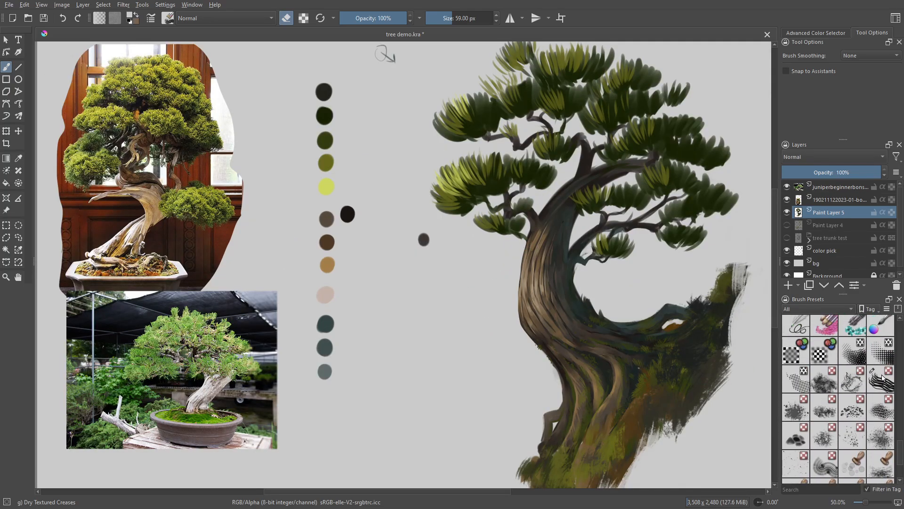
click(881, 379)
mouse_move(615, 430)
mouse_down()
mouse_move(660, 395)
mouse_move(655, 422)
mouse_up()
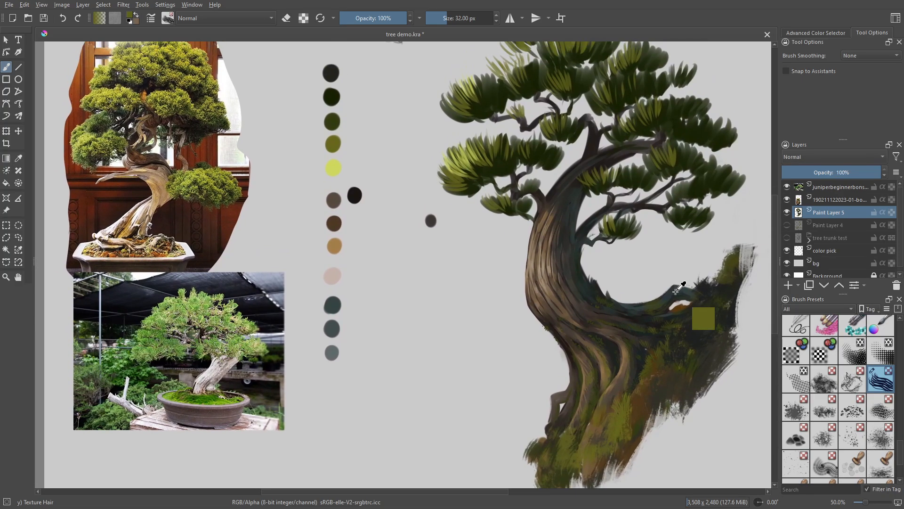
ctrl+click(678, 288)
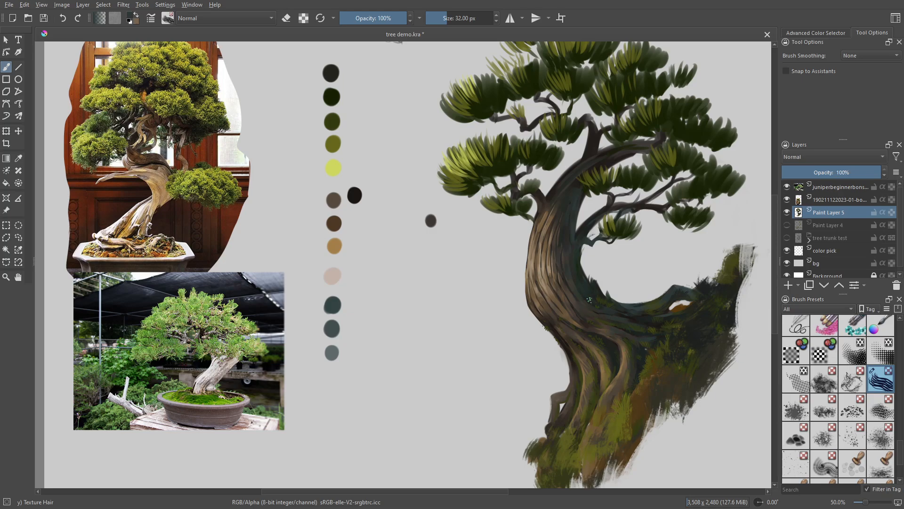
drag(702, 349, 695, 415)
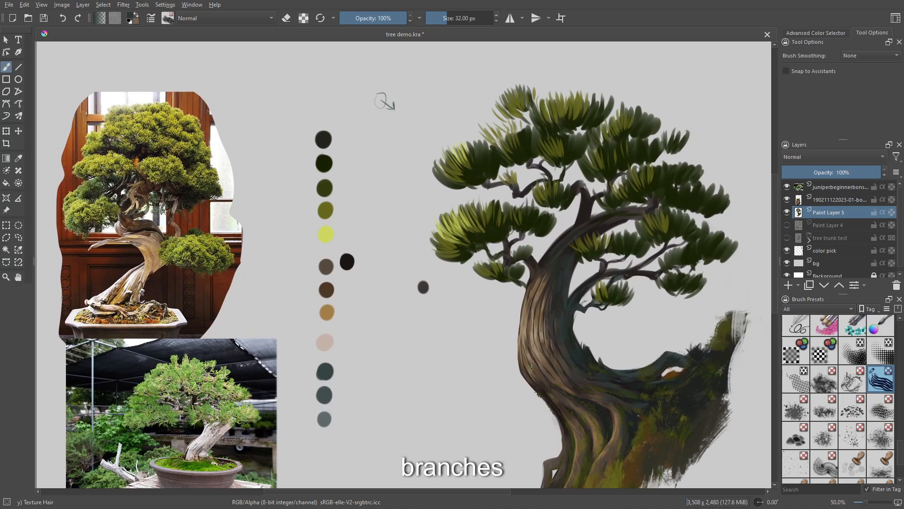
drag(638, 385, 652, 359)
ctrl+click(561, 250)
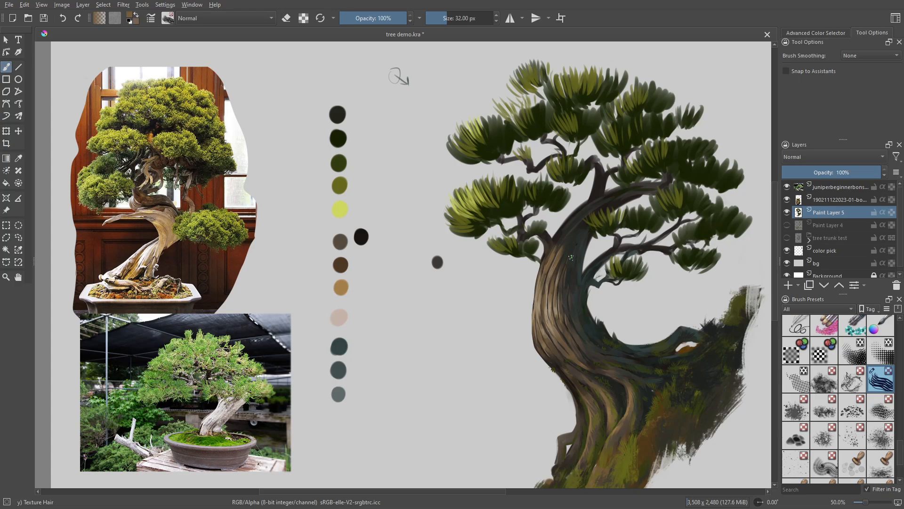
mouse_move(610, 202)
mouse_down()
mouse_move(628, 124)
mouse_move(575, 193)
mouse_up()
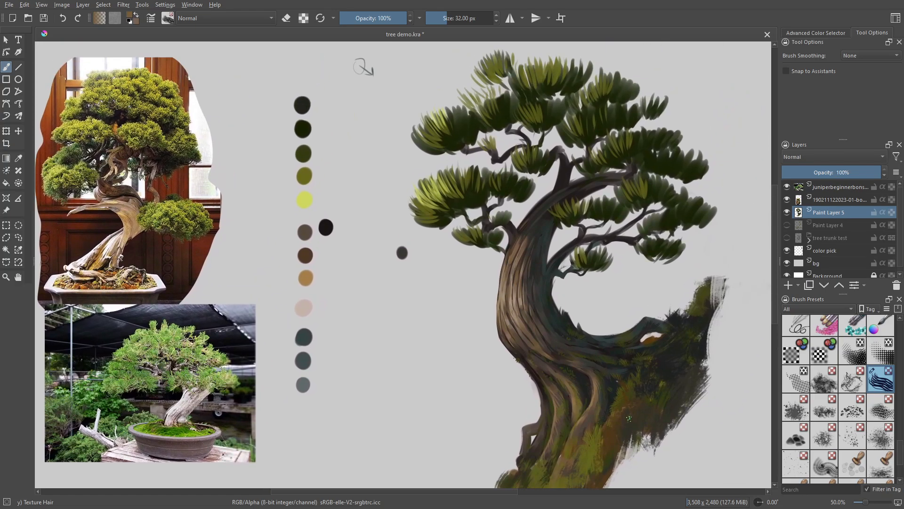
Step: Switch to the Blend paint detail brush at 16 px and touch up the lowest left branch in a dark brown sampled from the tree
right_click(555, 317)
click(620, 339)
key(ctrl+plus)
drag(554, 272, 577, 325)
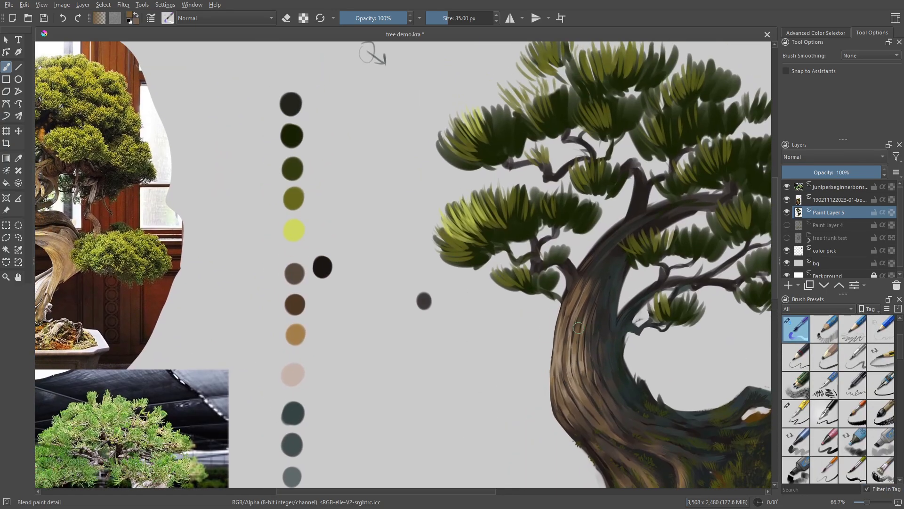
key(bracketleft)
key(bracketleft)
key(bracketleft)
key(bracketleft)
key(bracketleft)
key(bracketleft)
key(bracketleft)
key(bracketleft)
key(bracketleft)
ctrl+click(568, 264)
drag(536, 298, 551, 300)
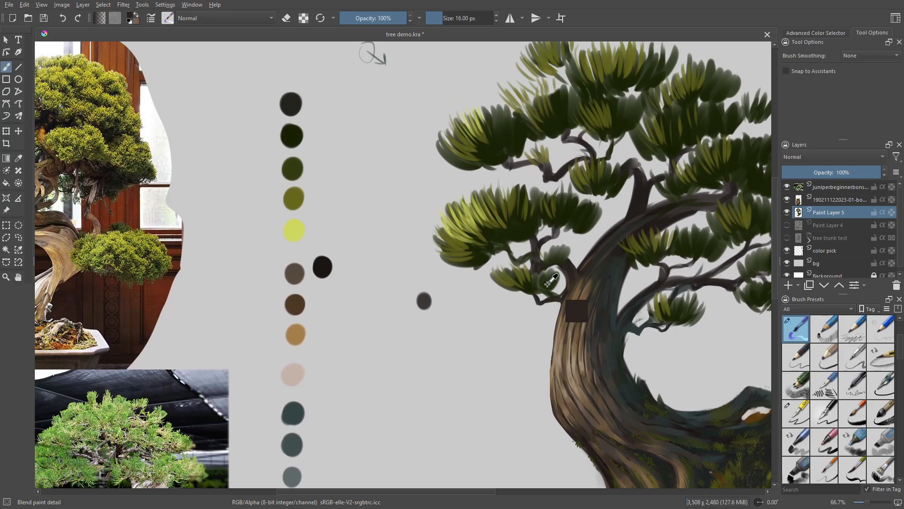
Step: Sample the dark green swatch and paint a fuller fan of needles over the lowest left foliage clump
ctrl+click(301, 173)
mouse_move(557, 277)
mouse_down()
mouse_move(559, 293)
mouse_move(529, 295)
mouse_up()
mouse_move(497, 285)
mouse_down()
mouse_move(524, 295)
mouse_move(514, 299)
mouse_up()
drag(488, 282, 522, 297)
drag(509, 270, 529, 297)
drag(538, 268, 536, 288)
drag(552, 268, 545, 285)
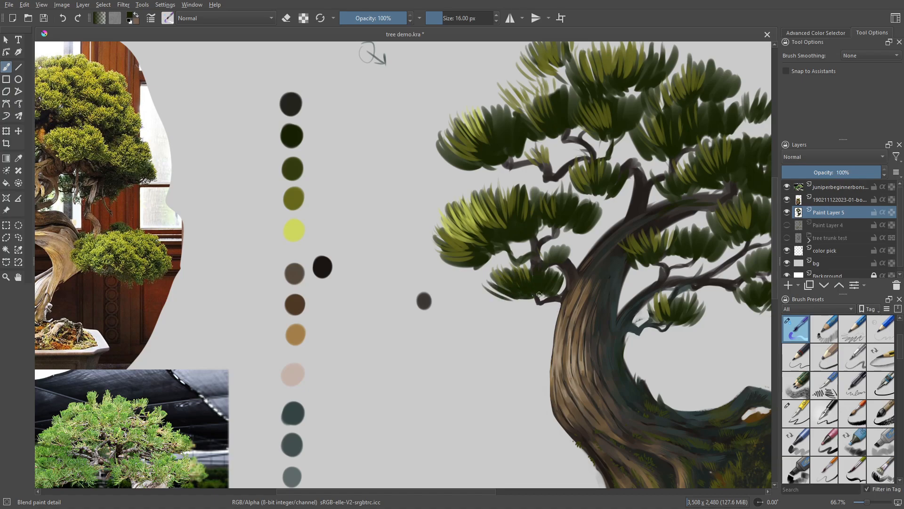
Step: Paint a small dark green needle clump between the lowest left cluster and the trunk, and refine the nearby twigs
drag(558, 243, 556, 260)
drag(571, 243, 567, 261)
drag(580, 249, 569, 262)
drag(563, 266, 552, 291)
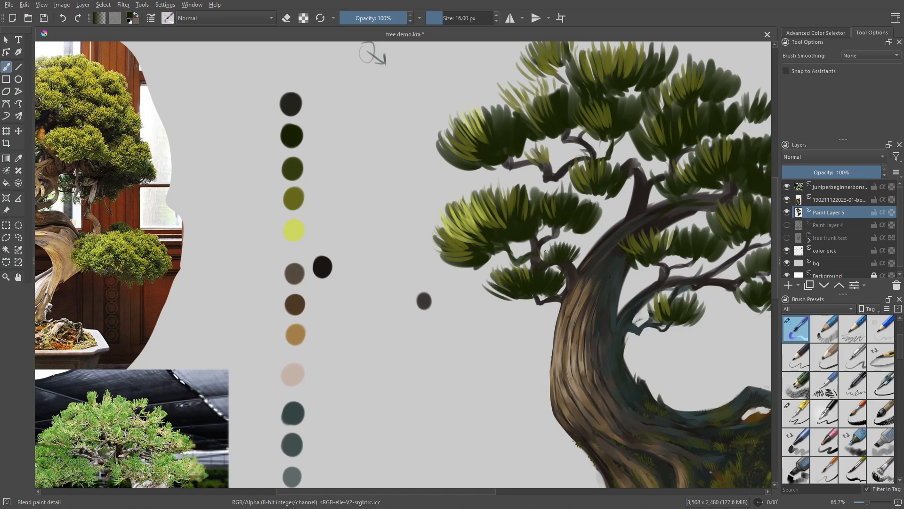
drag(545, 243, 551, 260)
mouse_move(539, 250)
mouse_down()
mouse_move(553, 265)
mouse_move(520, 257)
mouse_move(532, 250)
mouse_up()
key(e)
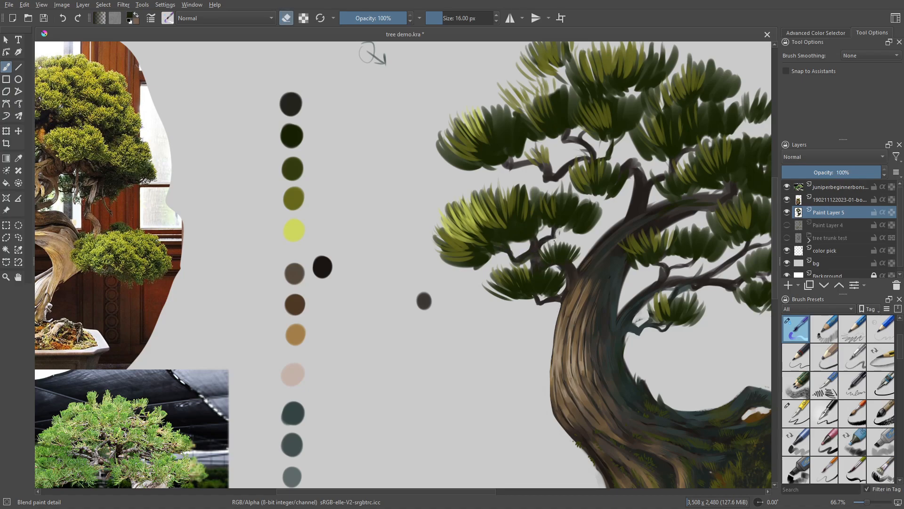
key(e)
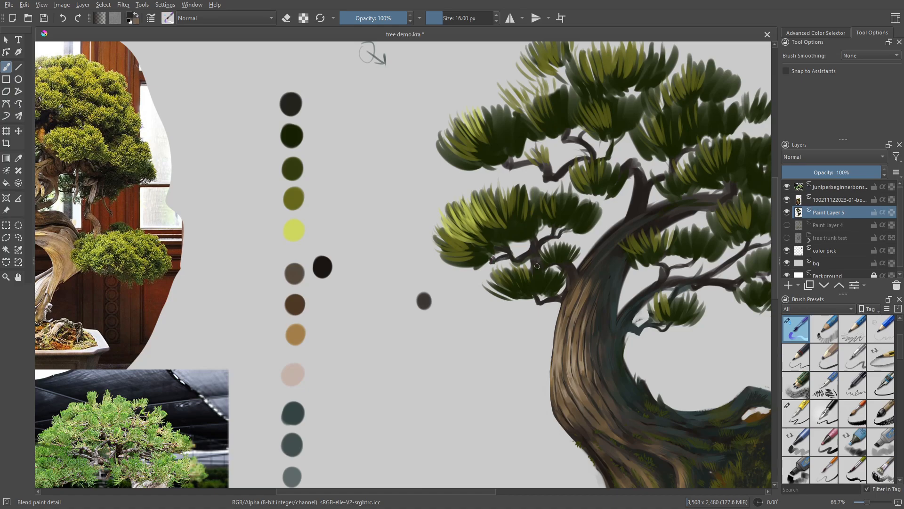
Step: Sample a mid green from the large left foliage cluster and paint needle strokes across its middle and right part
drag(521, 322, 518, 364)
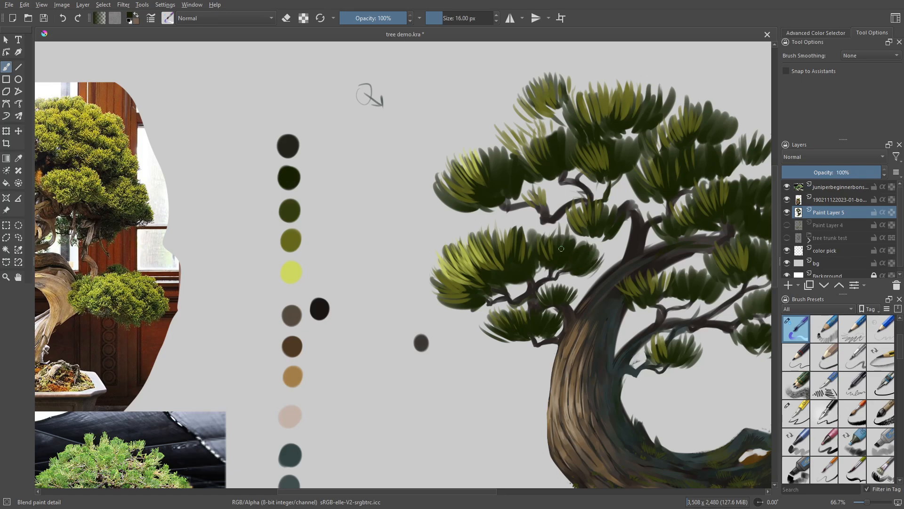
mouse_move(461, 308)
mouse_down()
mouse_move(435, 313)
mouse_move(466, 291)
mouse_up()
ctrl+click(489, 252)
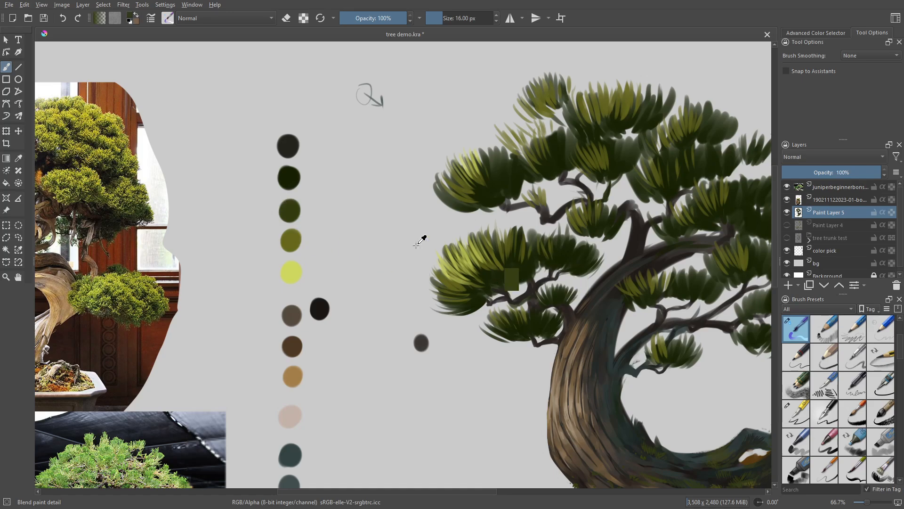
drag(498, 246, 501, 269)
drag(504, 248, 508, 270)
drag(512, 246, 515, 277)
drag(532, 251, 519, 273)
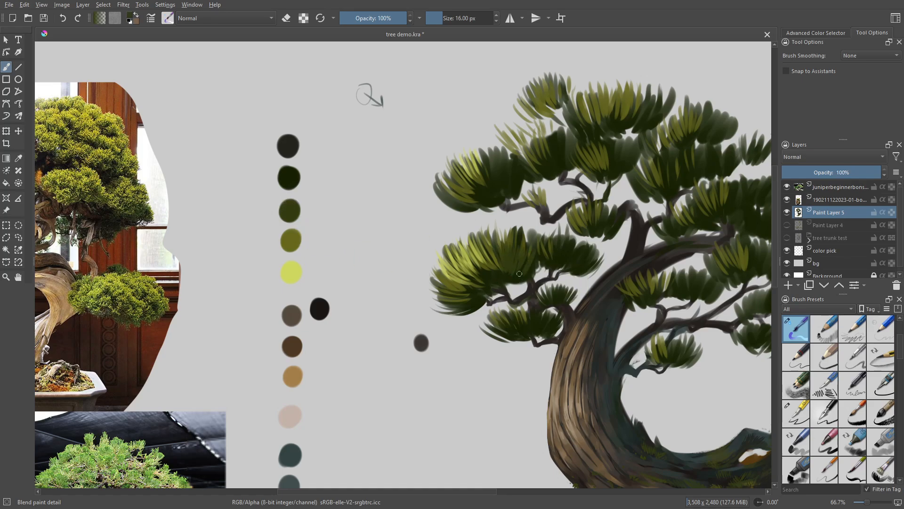
mouse_move(530, 229)
mouse_down()
mouse_move(531, 248)
mouse_move(548, 260)
mouse_up()
drag(556, 243, 560, 261)
drag(573, 242, 564, 263)
mouse_move(579, 248)
mouse_down()
mouse_move(575, 263)
mouse_move(543, 266)
mouse_move(584, 269)
mouse_up()
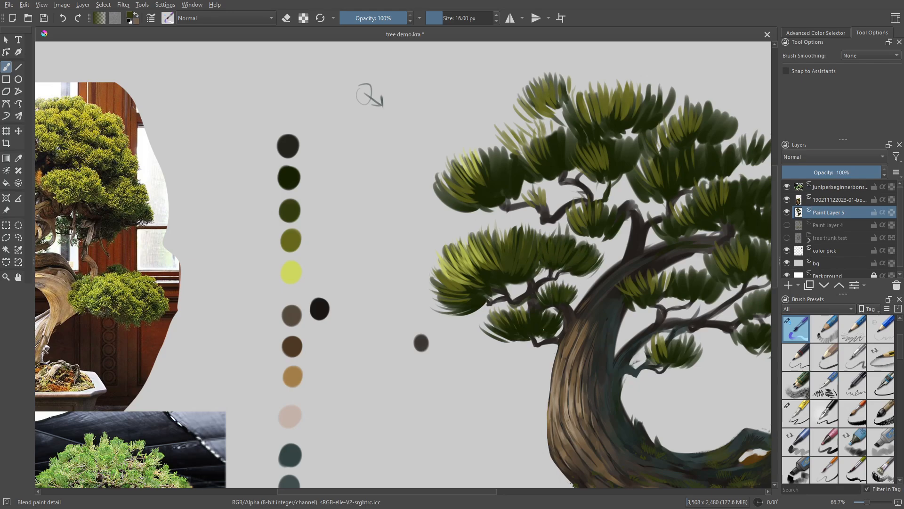
Step: Add mid-green needle strokes to the lowest left foliage clump
drag(558, 315, 548, 329)
drag(563, 320, 546, 333)
drag(541, 318, 532, 333)
drag(528, 313, 525, 331)
drag(514, 319, 521, 331)
scroll(580, 374, up, 2)
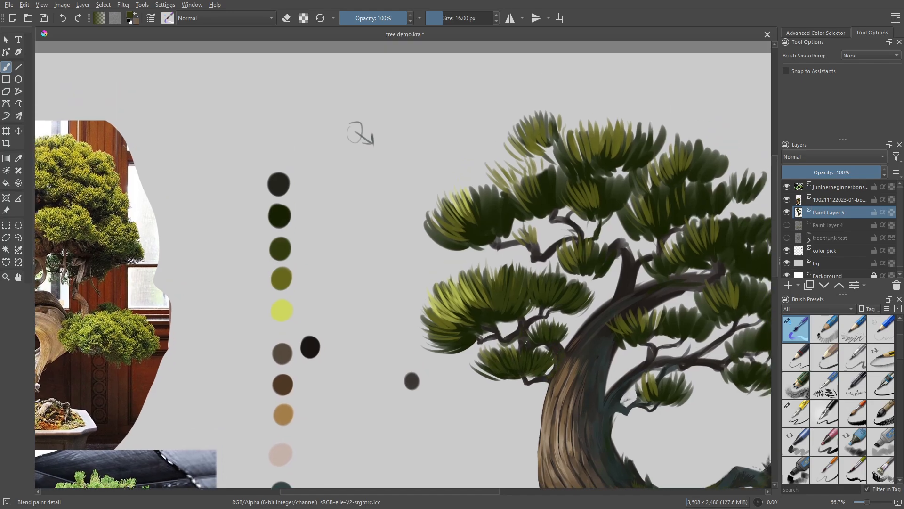
Step: Define needles on the large left cluster, sampling its olive green and reducing the brush to 14 px
mouse_move(475, 298)
mouse_down()
mouse_move(489, 310)
mouse_move(478, 312)
mouse_up()
mouse_move(460, 304)
mouse_down()
mouse_move(478, 326)
mouse_move(458, 342)
mouse_up()
ctrl+click(483, 318)
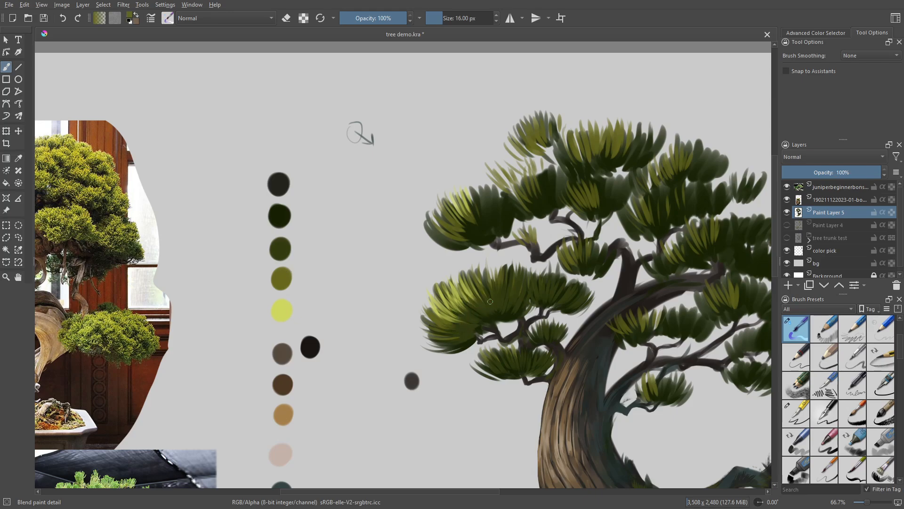
key(bracketleft)
mouse_move(487, 282)
mouse_down()
mouse_move(492, 302)
mouse_move(504, 305)
mouse_up()
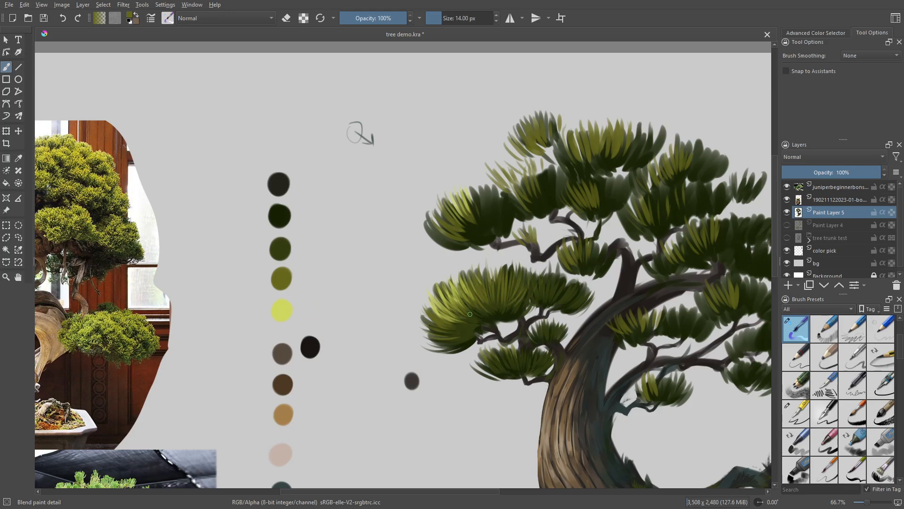
mouse_move(453, 304)
mouse_down()
mouse_move(443, 287)
mouse_move(436, 295)
mouse_up()
Step: Sample the bright yellow-green swatch and paint highlight needles along the left side of the large left cluster and the clump below it
ctrl+click(282, 310)
mouse_move(452, 322)
mouse_down()
mouse_move(429, 306)
mouse_move(464, 274)
mouse_up()
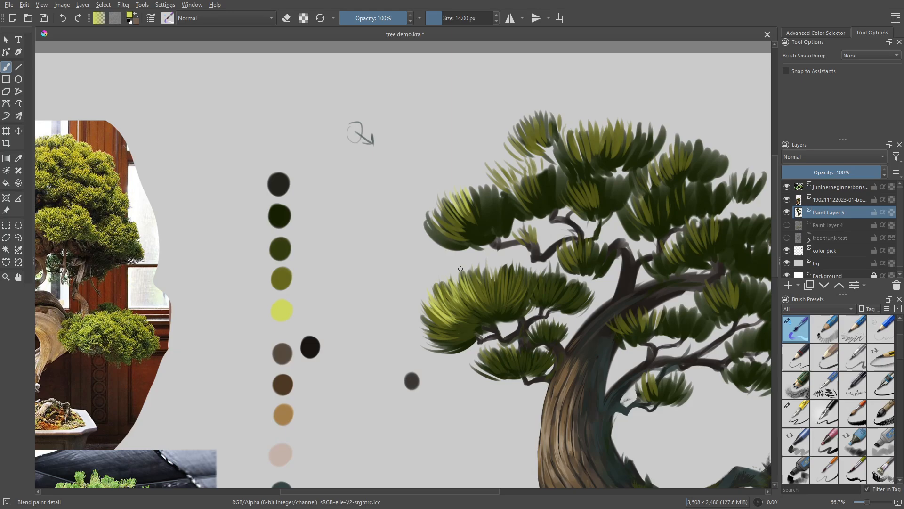
mouse_move(453, 328)
mouse_down()
mouse_move(428, 314)
mouse_move(425, 322)
mouse_up()
drag(456, 334, 427, 333)
drag(447, 331, 422, 318)
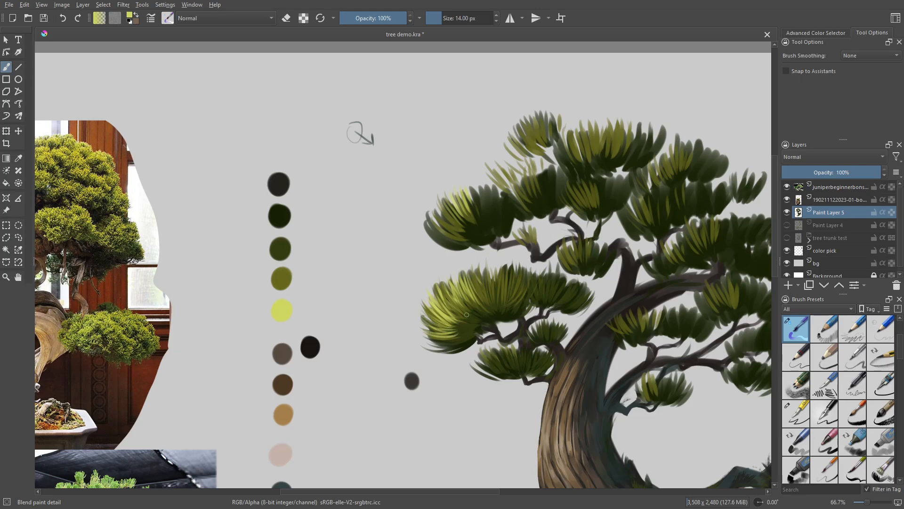
key(minus)
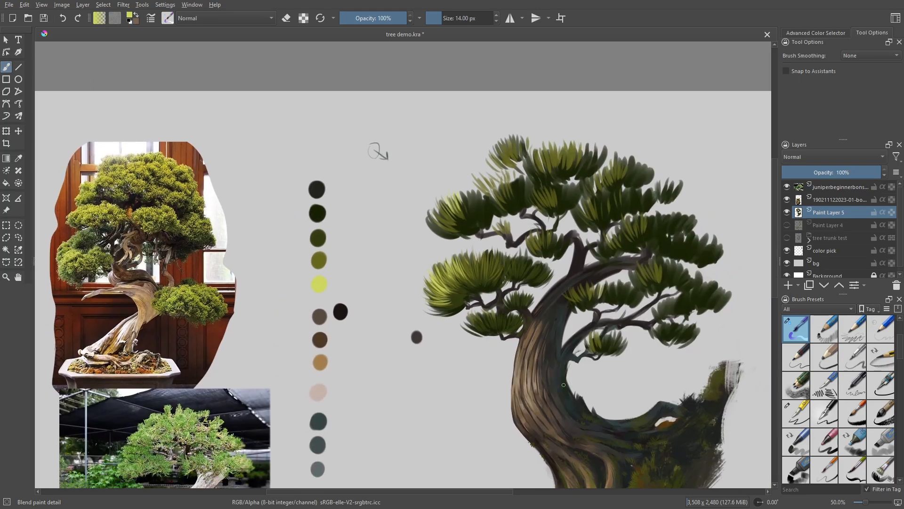
drag(480, 325, 469, 317)
drag(479, 328, 466, 323)
Step: Sample dark green from the upper left foliage, define its lower needles and paint a small new clump on the branch beside it
ctrl+click(467, 224)
mouse_move(453, 229)
mouse_down()
mouse_move(442, 221)
mouse_move(460, 206)
mouse_move(483, 227)
mouse_move(420, 226)
mouse_move(430, 222)
mouse_up()
drag(457, 232, 440, 228)
mouse_move(505, 236)
mouse_down()
mouse_move(492, 225)
mouse_move(505, 221)
mouse_up()
drag(508, 235, 518, 223)
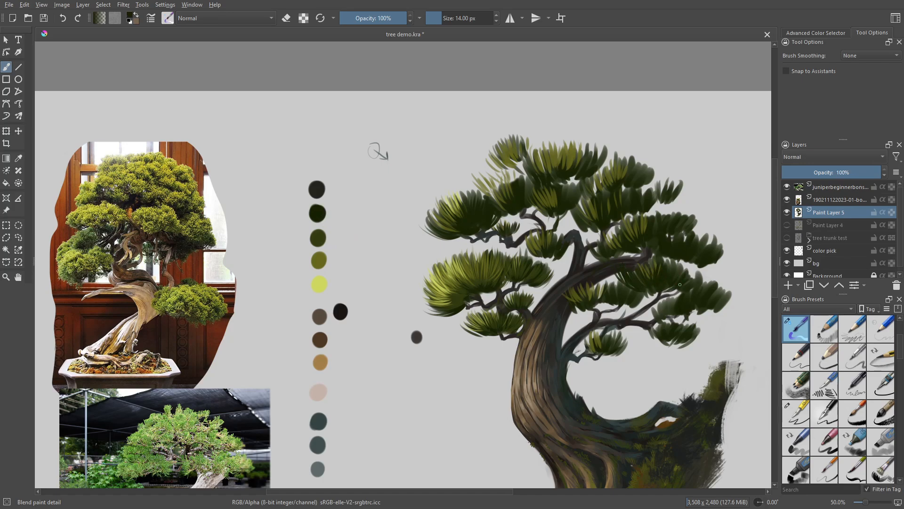
Step: Paint dark green needles on the lower right foliage cluster and the inner clump just right of the trunk
drag(680, 284, 690, 267)
drag(616, 301, 641, 300)
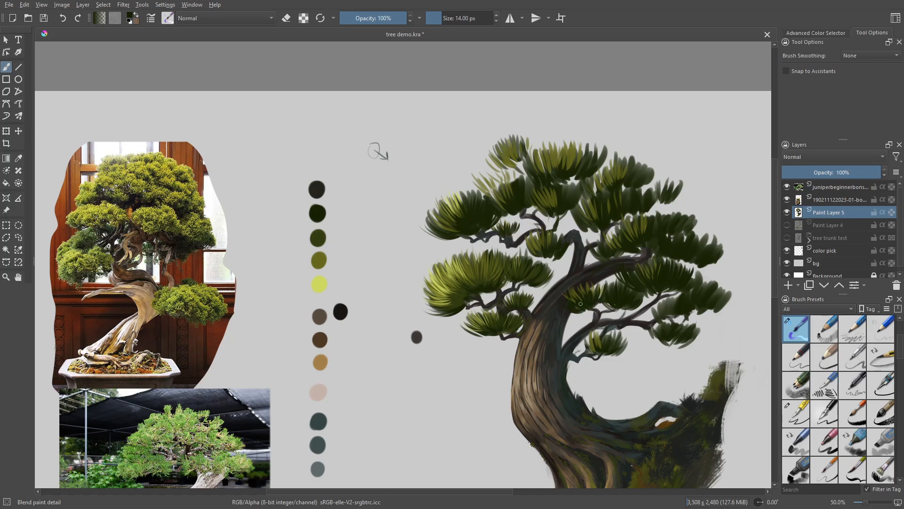
drag(580, 304, 582, 286)
Step: Paint dark green needles over the two lowest clumps on the tree's right side
drag(587, 353, 580, 341)
drag(590, 355, 583, 344)
drag(597, 355, 594, 335)
mouse_move(605, 351)
mouse_down()
mouse_move(601, 334)
mouse_move(620, 336)
mouse_move(608, 330)
mouse_up()
mouse_move(658, 344)
mouse_down()
mouse_move(646, 329)
mouse_move(655, 324)
mouse_up()
drag(670, 346, 682, 325)
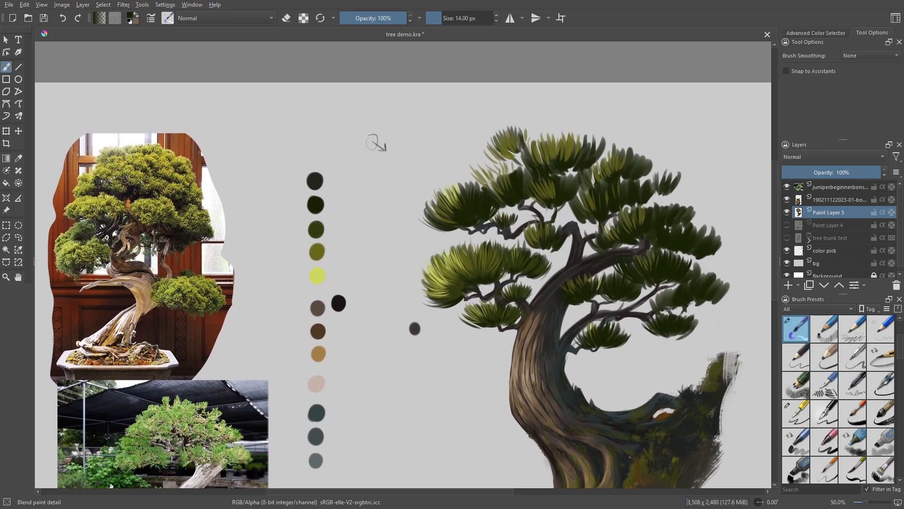
drag(679, 337, 689, 325)
Step: Define the lower right foliage cluster with dark green needle strokes along its underside and outer tips
drag(662, 291, 669, 308)
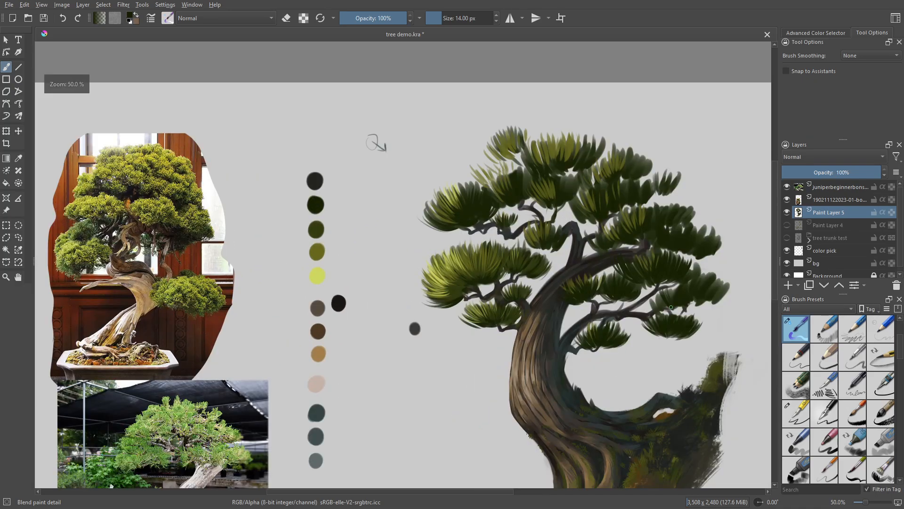
mouse_move(669, 285)
mouse_down()
mouse_move(668, 304)
mouse_move(648, 307)
mouse_move(683, 311)
mouse_up()
mouse_move(696, 301)
mouse_down()
mouse_move(690, 309)
mouse_move(706, 311)
mouse_up()
mouse_move(720, 288)
mouse_down()
mouse_move(715, 298)
mouse_move(725, 293)
mouse_up()
drag(693, 260, 696, 282)
drag(699, 259, 706, 283)
mouse_move(709, 261)
mouse_down()
mouse_move(711, 282)
mouse_move(717, 278)
mouse_up()
drag(720, 267, 720, 277)
drag(665, 285, 681, 281)
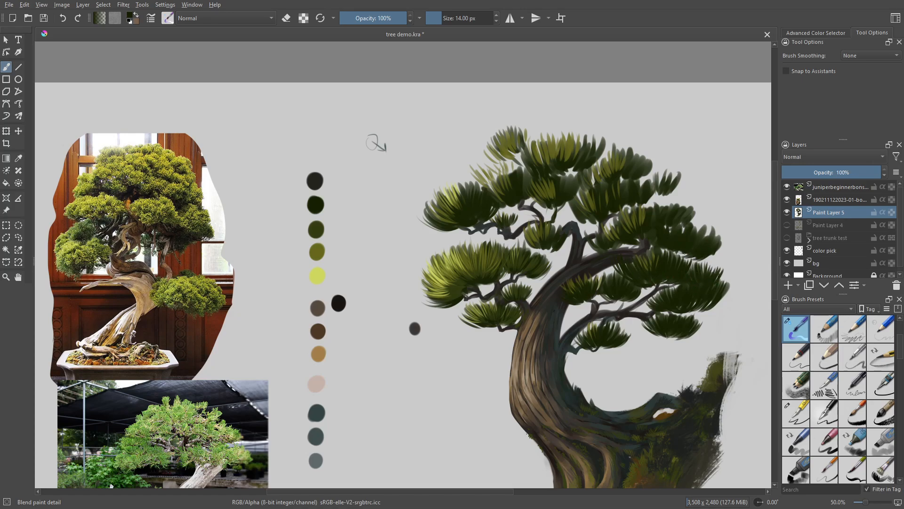
Step: Paint dark green needles across the foliage above the large right branch, including its inner end near the trunk
drag(686, 223, 679, 235)
mouse_move(681, 219)
mouse_down()
mouse_move(676, 236)
mouse_move(664, 218)
mouse_up()
mouse_move(660, 200)
mouse_down()
mouse_move(659, 214)
mouse_move(642, 225)
mouse_up()
mouse_move(640, 207)
mouse_down()
mouse_move(636, 226)
mouse_move(666, 197)
mouse_up()
drag(668, 212, 680, 202)
drag(666, 213, 665, 198)
drag(657, 212, 658, 197)
drag(652, 209, 647, 200)
drag(588, 237, 585, 222)
drag(591, 235, 580, 228)
mouse_move(584, 238)
mouse_down()
mouse_move(579, 233)
mouse_move(593, 225)
mouse_up()
drag(596, 241, 597, 228)
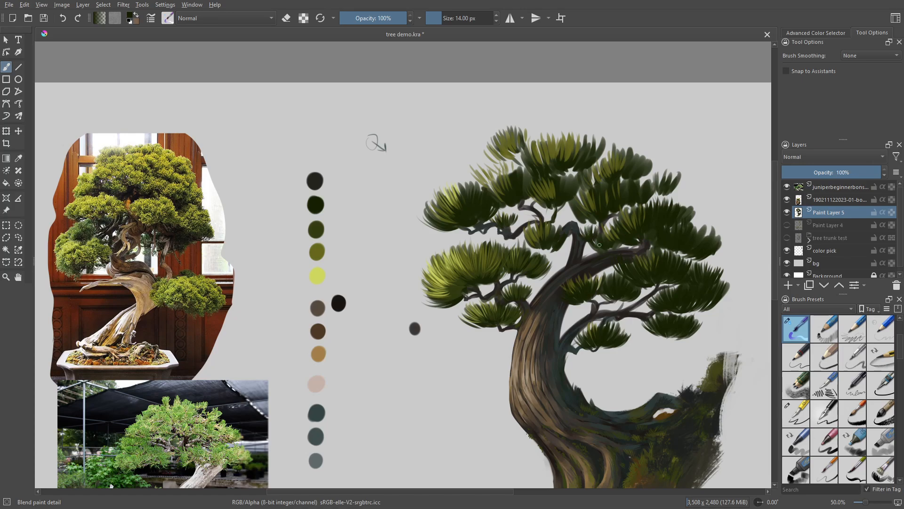
Step: Sharpen the outer right end of the middle right foliage with dark green needle tips
drag(702, 240, 708, 226)
drag(707, 237, 711, 226)
drag(704, 234, 701, 222)
drag(689, 232, 692, 206)
drag(684, 216, 684, 202)
drag(703, 261, 724, 246)
drag(717, 251, 720, 229)
drag(706, 240, 713, 222)
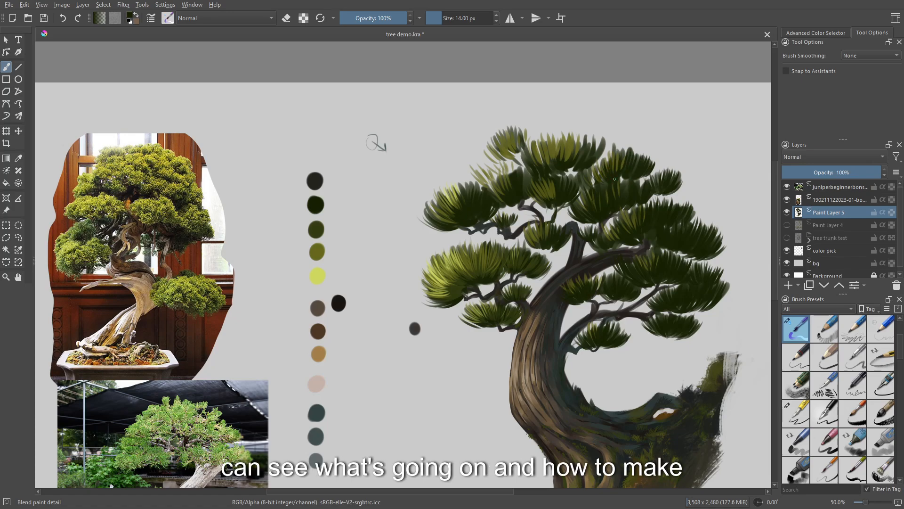
Step: Paint needle strokes over the upper right foliage, the central clump above the fork, and the upper left clumps
drag(614, 173, 612, 158)
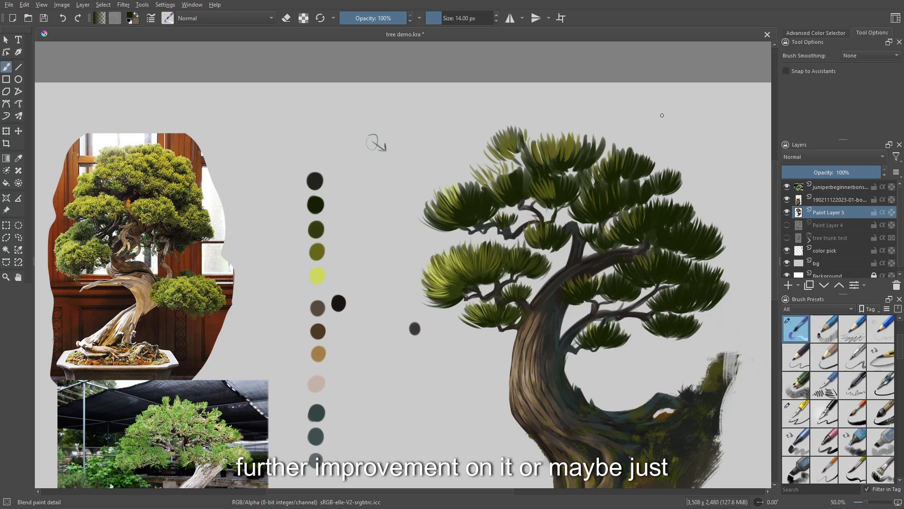
mouse_move(682, 182)
mouse_down()
mouse_move(669, 193)
mouse_move(635, 191)
mouse_up()
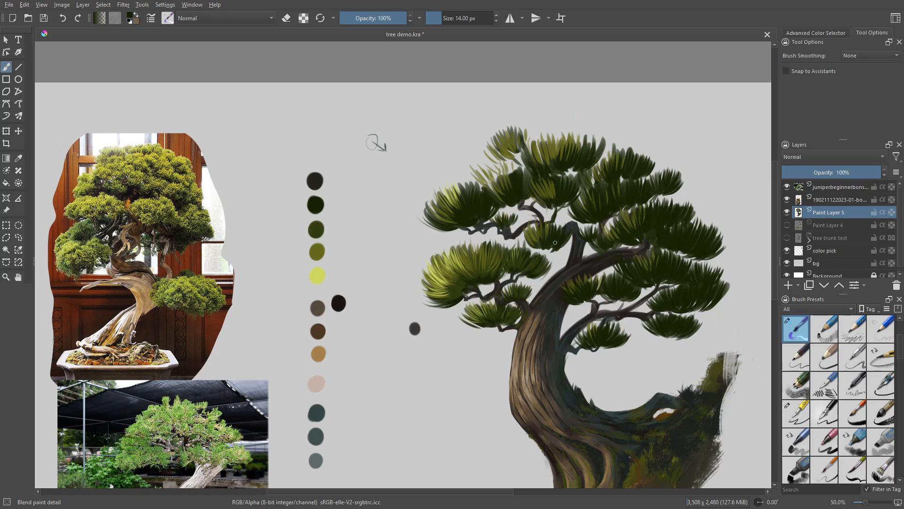
drag(532, 242, 559, 250)
drag(519, 207, 499, 204)
mouse_move(494, 157)
mouse_down()
mouse_move(533, 134)
mouse_move(546, 167)
mouse_up()
Step: Layer olive and mid-green needles from the palette over the foliage and darken the base of the large right branch
ctrl+click(317, 250)
ctrl+click(317, 229)
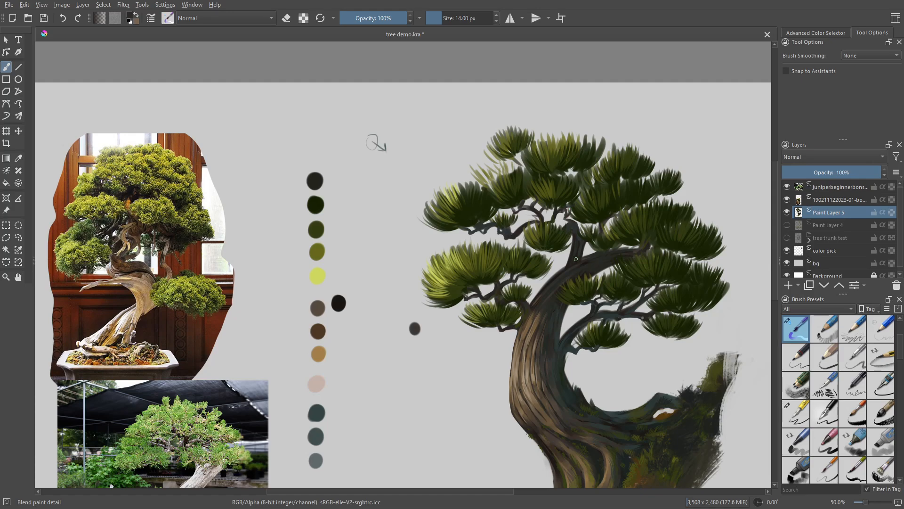
drag(568, 259, 556, 274)
ctrl+click(645, 249)
Step: Paint fine yellow-green needle highlights on the foliage clumps with an 11 px brush
ctrl+click(317, 275)
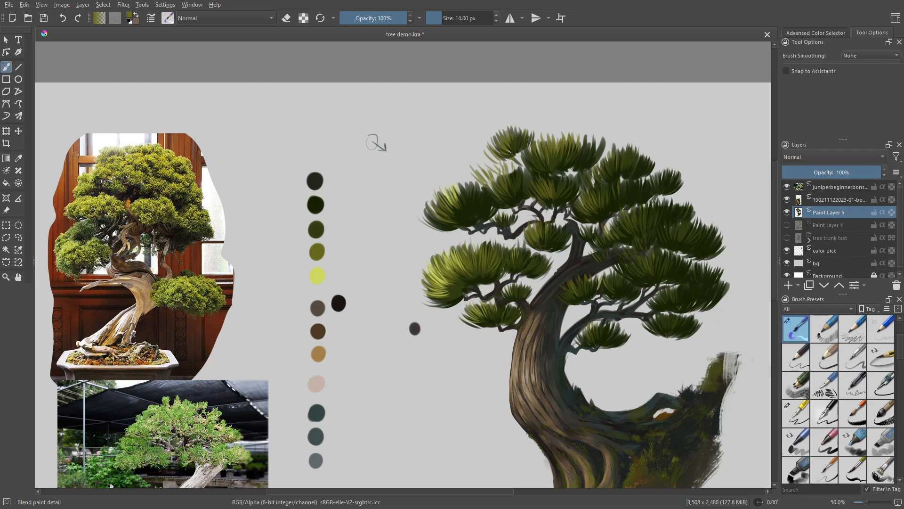
ctrl+click(317, 274)
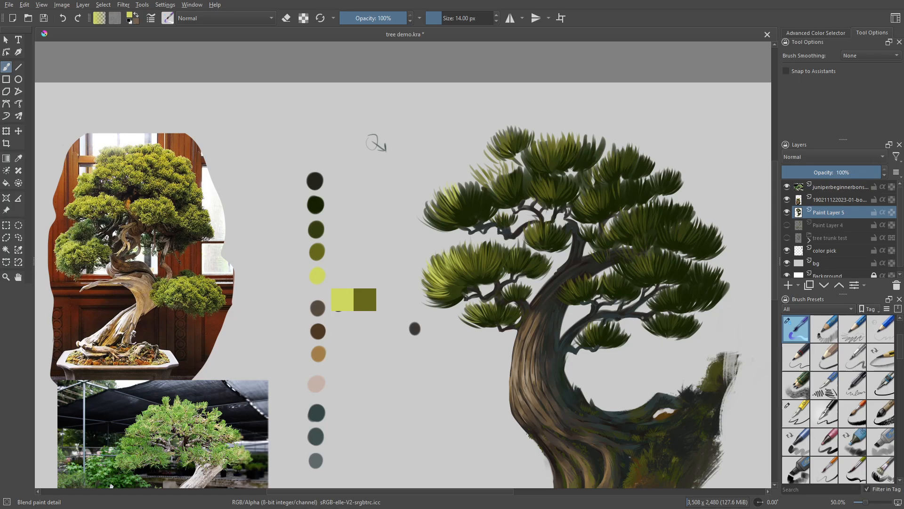
key(bracketleft)
key(bracketleft)
key(bracketleft)
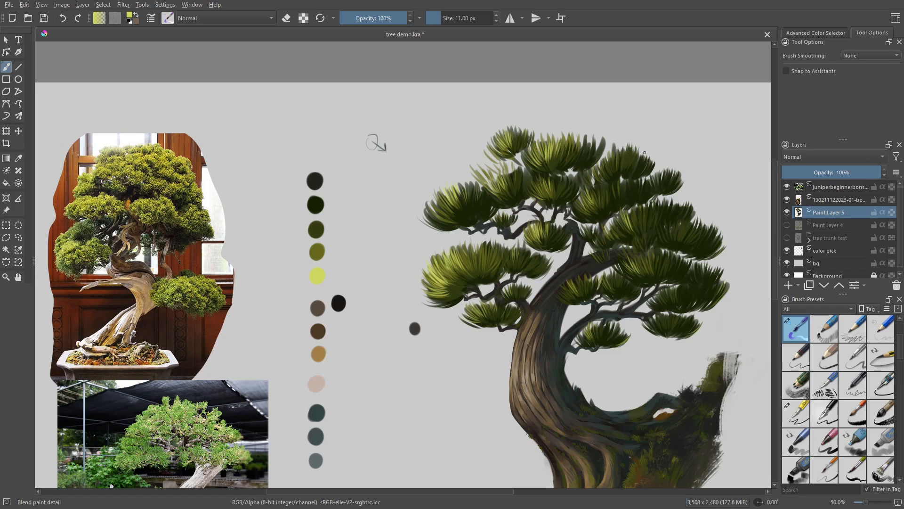
Step: Touch up the trunk with a sampled bark color and add green palette strokes to the cliff's dark upper slope
ctrl+click(542, 310)
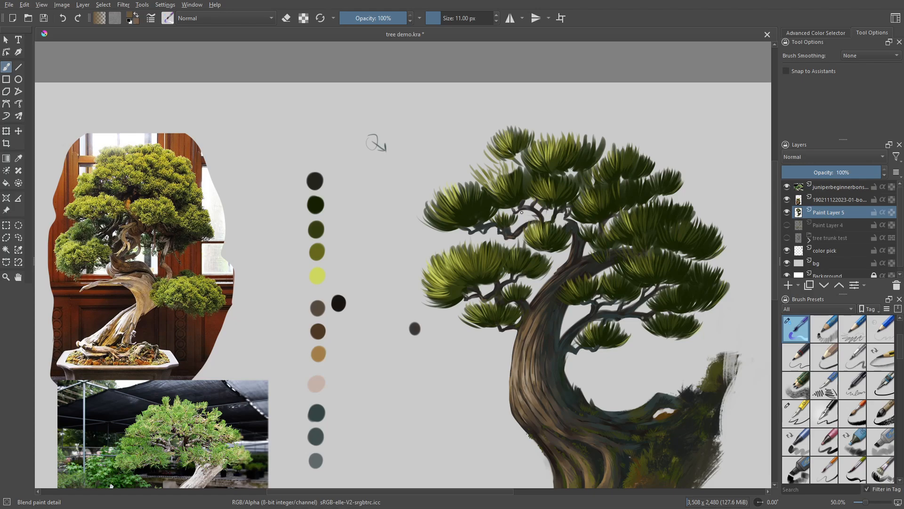
key(minus)
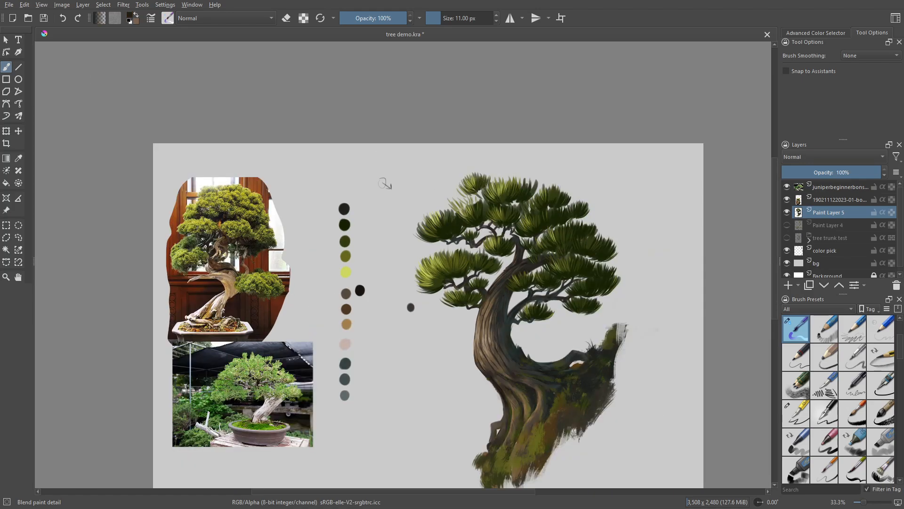
ctrl+click(351, 261)
drag(589, 385, 614, 365)
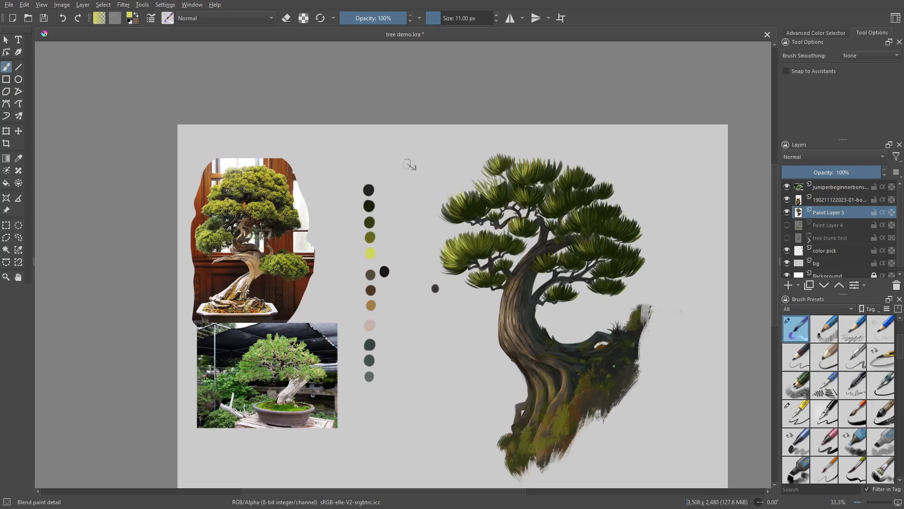
Step: Sample moss and earth tones from the cliff and paint them upward over the lower roots
ctrl+click(578, 424)
mouse_move(579, 422)
mouse_down()
mouse_move(577, 438)
mouse_move(549, 435)
mouse_move(557, 396)
mouse_up()
ctrl+click(565, 426)
ctrl+click(557, 424)
key(ctrl+plus)
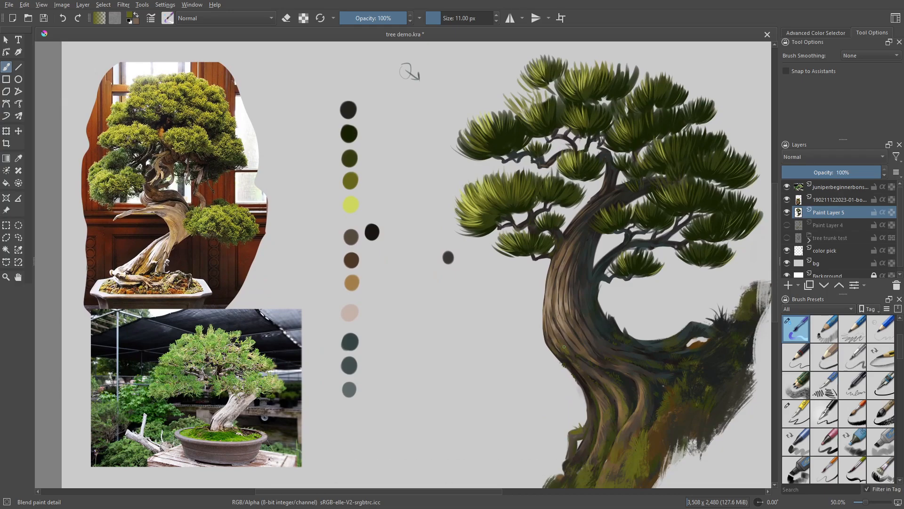
Step: Roughen the cliff's right edge and lower slope with sampled dark tones, enlarging the brush to 59 px
ctrl+click(674, 375)
ctrl+click(349, 388)
key(ctrl+minus)
key(ctrl+minus)
key(ctrl+plus)
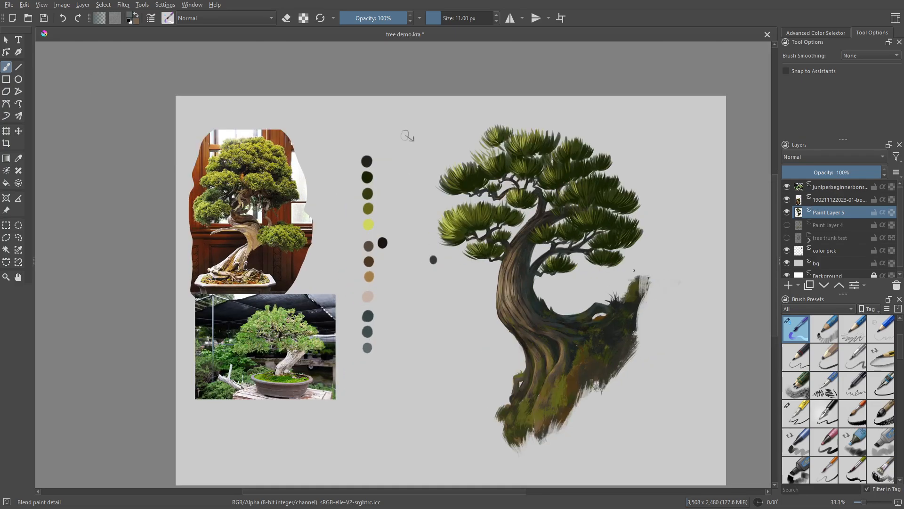
ctrl+click(613, 356)
drag(631, 356, 638, 350)
drag(564, 393, 585, 393)
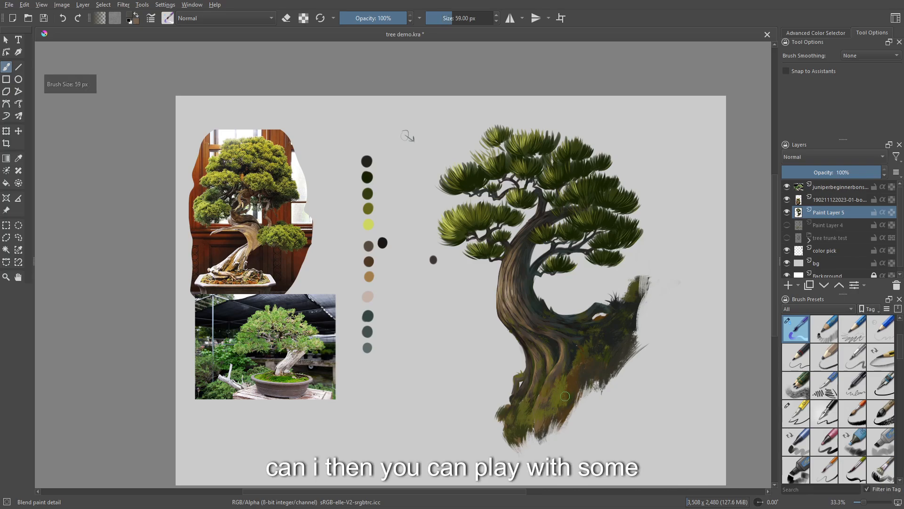
Step: Add a new paint layer directly below the tree layer and choose white as the paint color
click(817, 225)
click(789, 285)
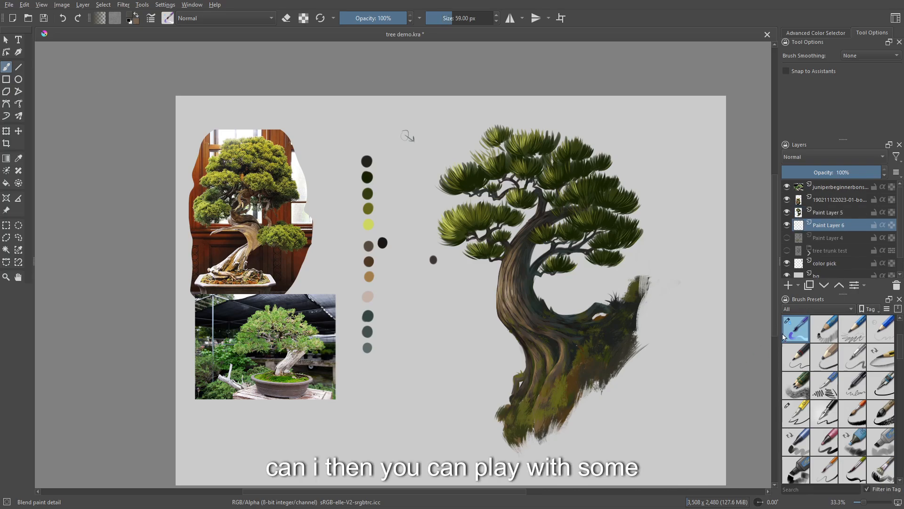
right_click(400, 379)
click(434, 362)
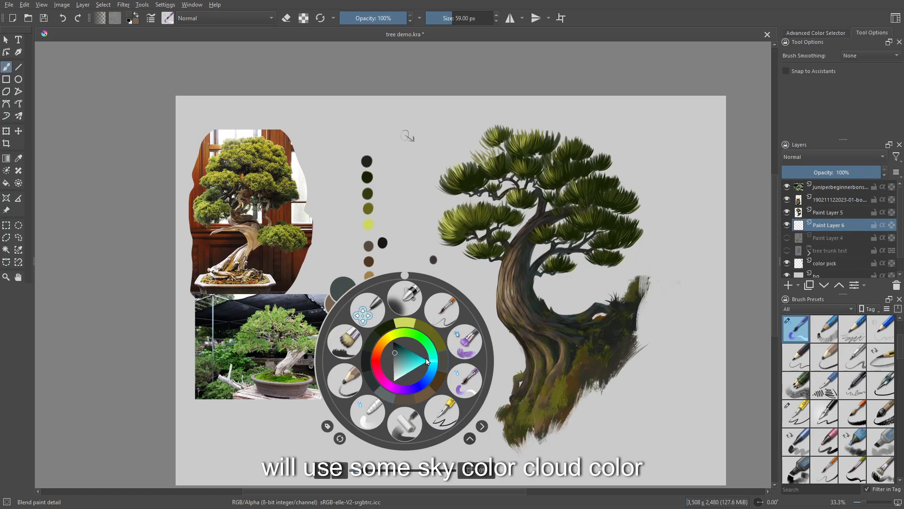
drag(410, 360, 389, 390)
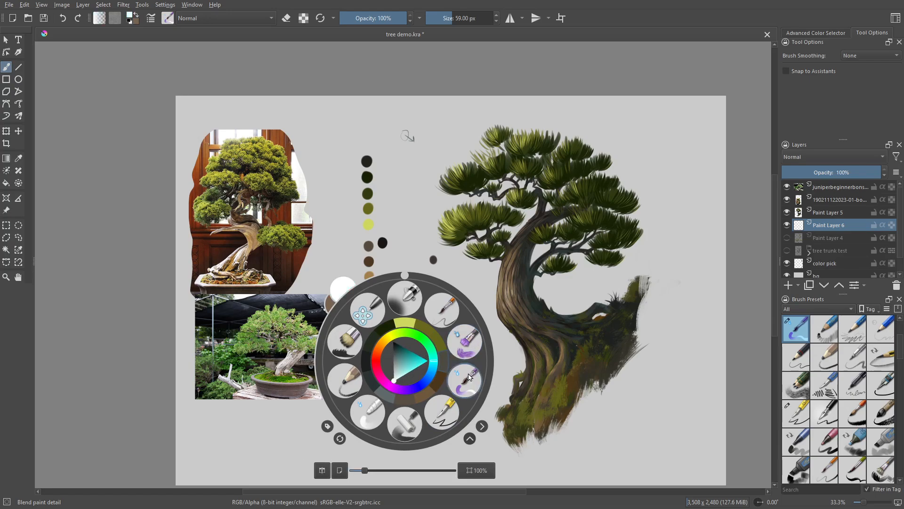
click(508, 358)
Step: Paint white cloud shapes behind both sides of the trunk with a 176 px brush
key(bracketright)
key(bracketright)
key(bracketright)
key(bracketright)
key(bracketright)
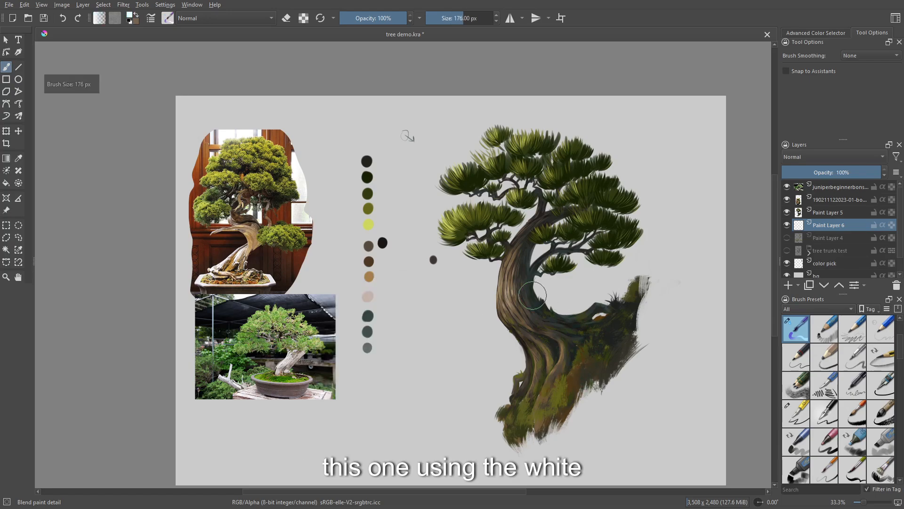
mouse_move(558, 313)
mouse_down()
mouse_move(546, 296)
mouse_move(577, 266)
mouse_move(584, 285)
mouse_up()
mouse_move(485, 301)
mouse_down()
mouse_move(497, 335)
mouse_move(460, 353)
mouse_move(441, 393)
mouse_up()
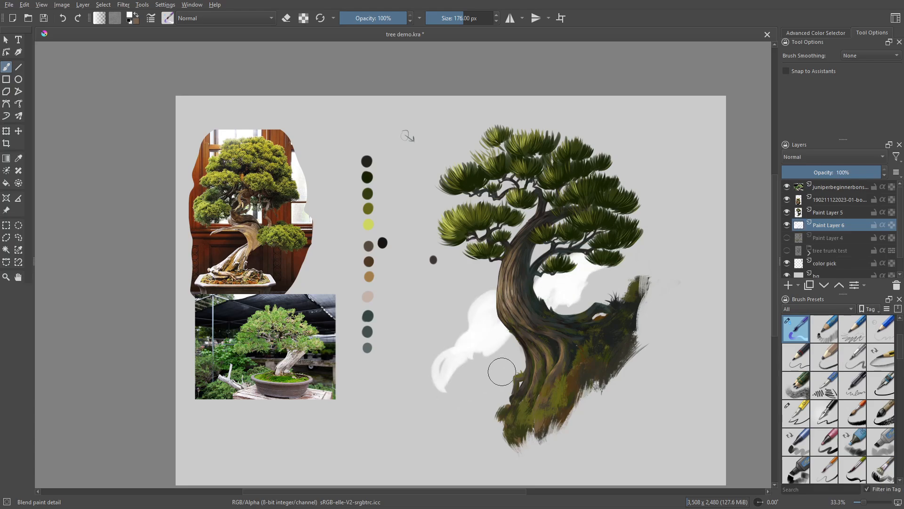
Step: Try a light sky-blue patch on the cloud left of the trunk
right_click(503, 358)
click(498, 372)
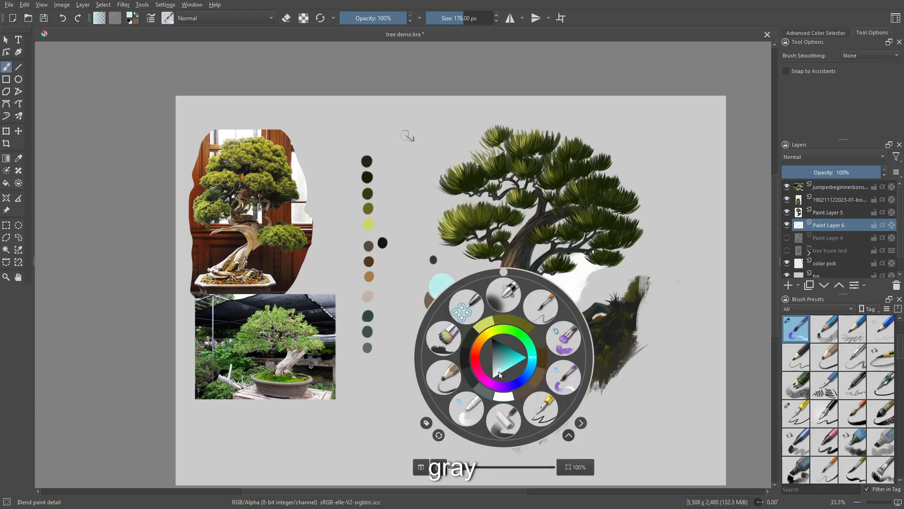
click(533, 365)
mouse_move(533, 364)
mouse_down()
mouse_move(498, 369)
mouse_move(502, 346)
mouse_up()
click(497, 366)
right_click(561, 380)
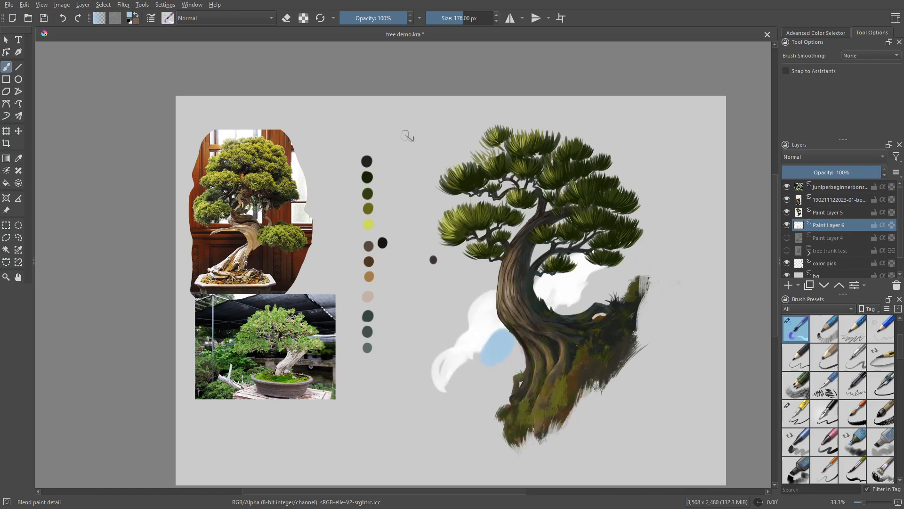
Step: Choose a pale periwinkle blue and paint cloud shadows on both sides of the trunk
right_click(515, 355)
click(530, 381)
mouse_move(529, 380)
mouse_down()
mouse_move(504, 363)
mouse_move(521, 359)
mouse_move(502, 356)
mouse_move(500, 344)
mouse_move(460, 370)
mouse_up()
click(504, 360)
right_click(572, 375)
mouse_move(579, 303)
mouse_down()
mouse_move(637, 275)
mouse_move(606, 304)
mouse_move(637, 264)
mouse_up()
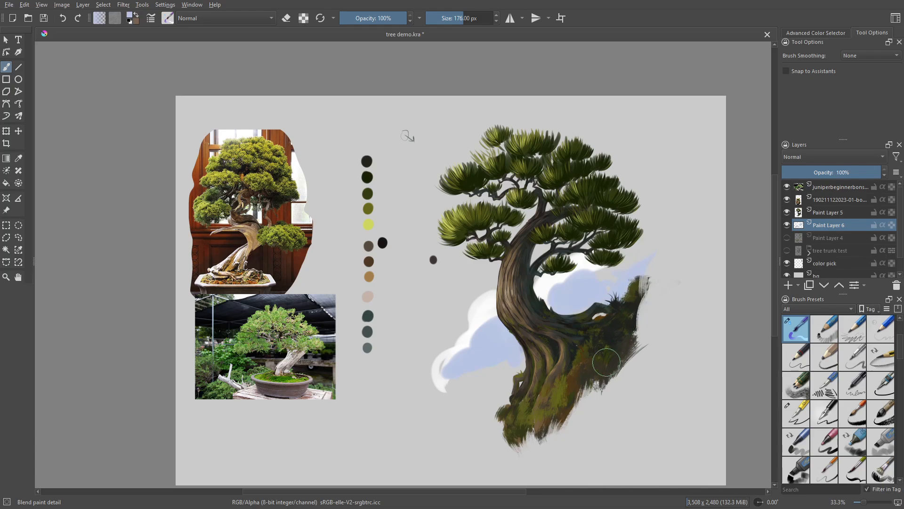
Step: Erase the leftover fill inside the root arch on the tree layer with a 28 px eraser
key(bracketleft)
key(bracketleft)
key(bracketleft)
key(bracketleft)
key(Page_Up)
key(e)
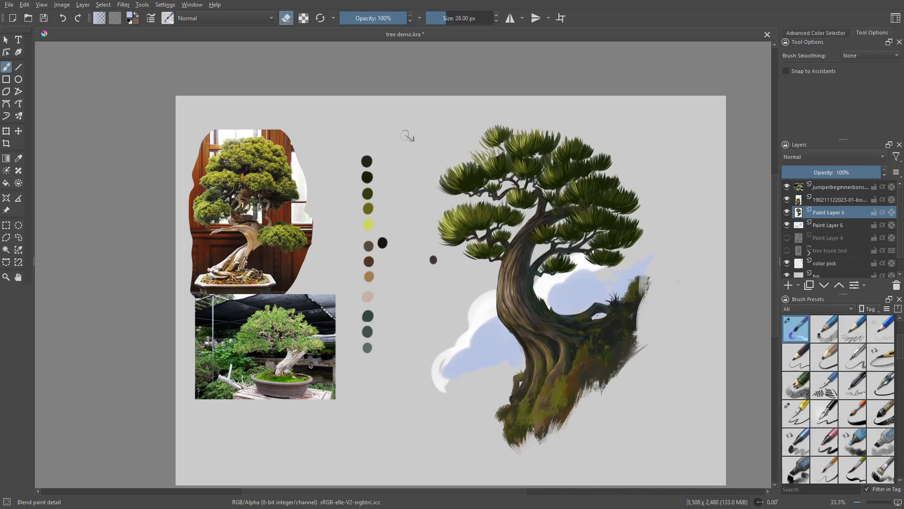
drag(599, 314, 605, 314)
Step: Return to painting on the cloud layer and extend the periwinkle sky above the cliff with a 110 px brush
click(821, 225)
key(e)
key(bracketright)
key(bracketright)
key(bracketright)
key(bracketright)
key(bracketright)
key(bracketright)
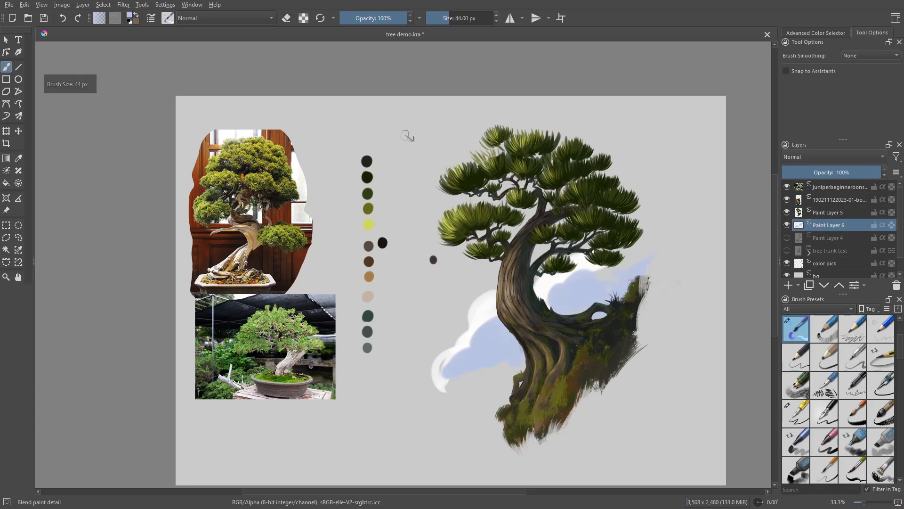
key(bracketright)
key(bracketright)
key(bracketright)
key(bracketright)
key(bracketright)
key(bracketright)
key(bracketright)
key(bracketright)
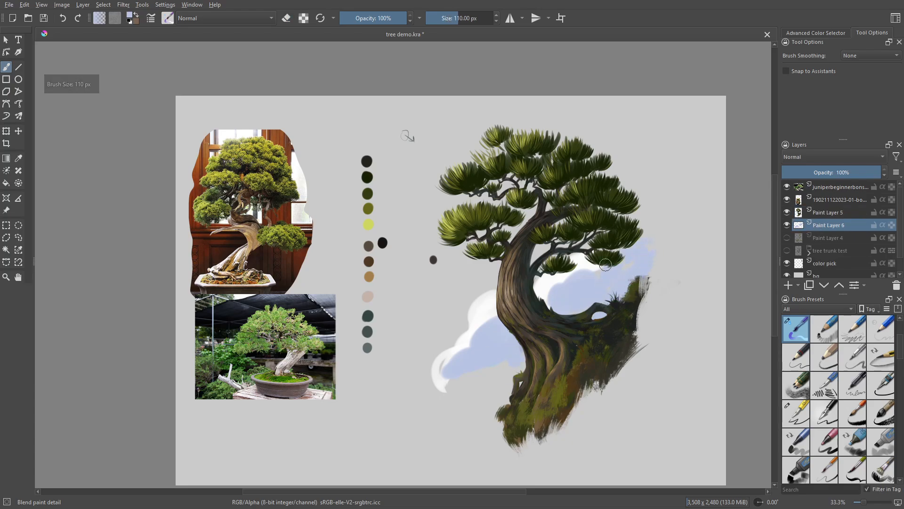
drag(606, 264, 564, 292)
Step: Reshape the clouds with white strokes, adding a pointed wisp at the lower left, and rework the periwinkle right of the trunk at 215 px
ctrl+click(477, 320)
mouse_move(477, 331)
mouse_down()
mouse_move(485, 302)
mouse_move(447, 378)
mouse_move(471, 375)
mouse_move(421, 398)
mouse_up()
key(bracketright)
key(bracketright)
key(bracketright)
key(bracketright)
key(bracketright)
key(bracketright)
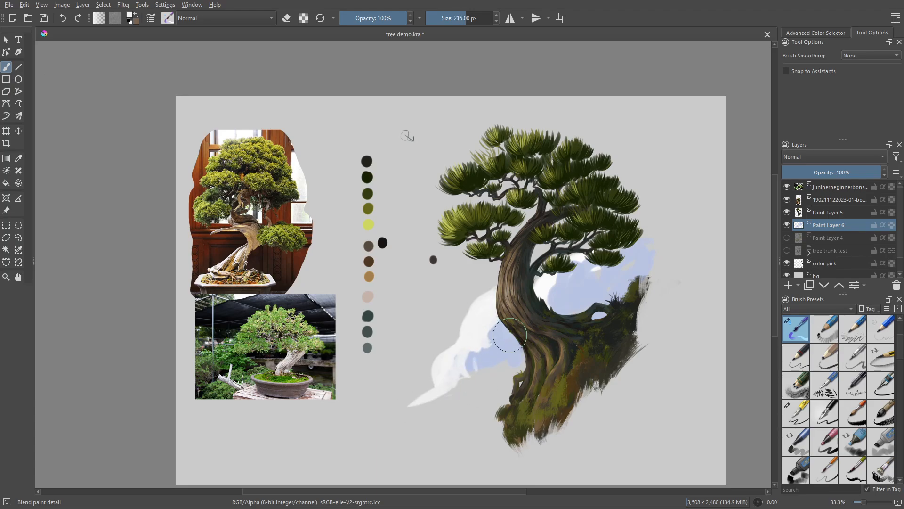
drag(553, 302, 597, 279)
drag(564, 241, 541, 253)
ctrl+click(607, 283)
drag(597, 276, 586, 301)
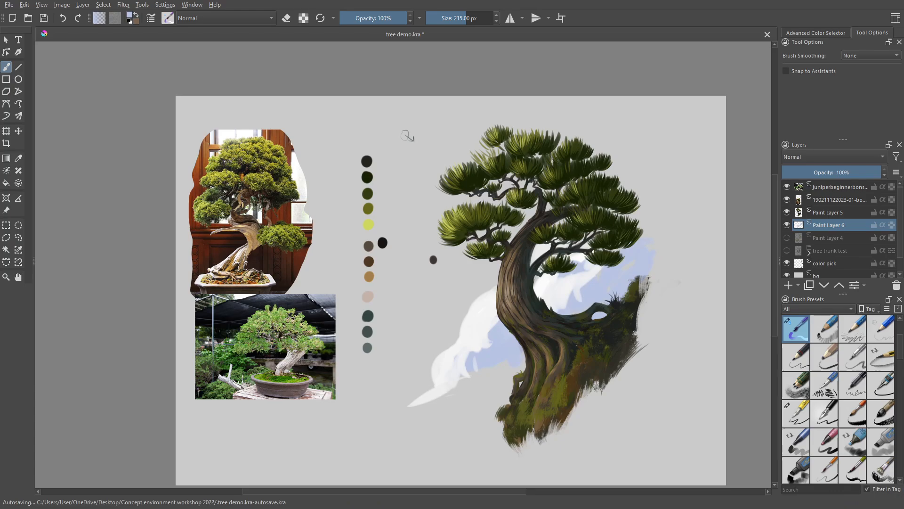
Step: Smooth the cloud left of the trunk with the Blender Basic brush at 118 px, fading its lower left tail
right_click(492, 355)
click(498, 433)
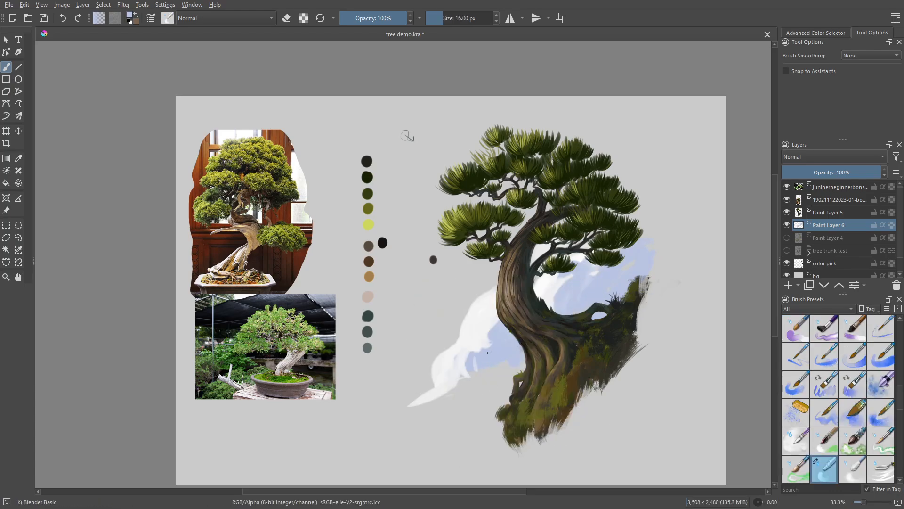
key(bracketright)
key(bracketright)
key(bracketright)
key(bracketright)
key(bracketright)
key(bracketright)
key(bracketright)
key(bracketright)
key(bracketright)
key(bracketright)
key(bracketright)
key(bracketright)
key(bracketright)
key(bracketright)
key(bracketright)
key(bracketright)
key(bracketright)
key(bracketright)
key(bracketright)
key(bracketright)
mouse_move(503, 324)
mouse_down()
mouse_move(474, 369)
mouse_move(383, 426)
mouse_up()
drag(500, 366, 421, 406)
drag(458, 366, 505, 348)
Step: Blend the clouds right of the trunk and smear their outer edge upward past the foliage
drag(592, 301, 548, 293)
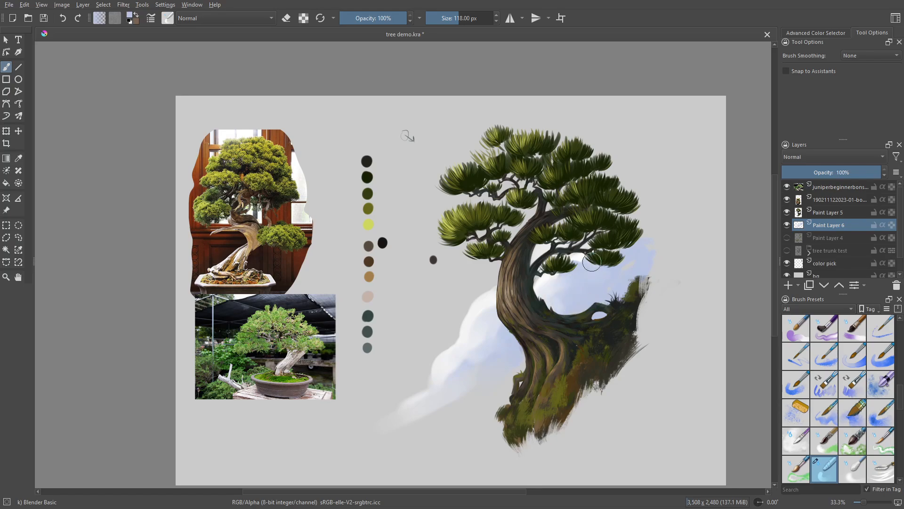
mouse_move(591, 261)
mouse_down()
mouse_move(646, 274)
mouse_move(669, 236)
mouse_up()
key(minus)
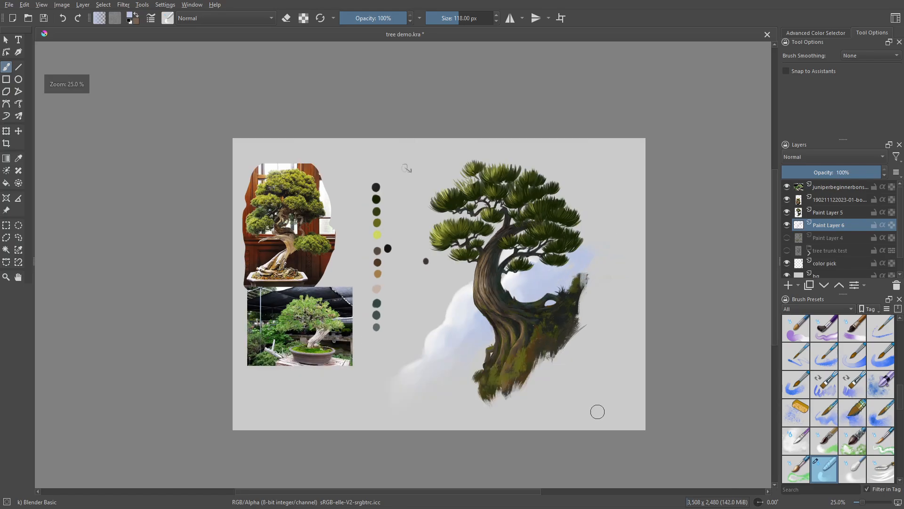
Step: Paint a second white cloud edge beside the lower trunk with the 215 px paint brush
right_click(520, 361)
click(580, 380)
right_click(475, 332)
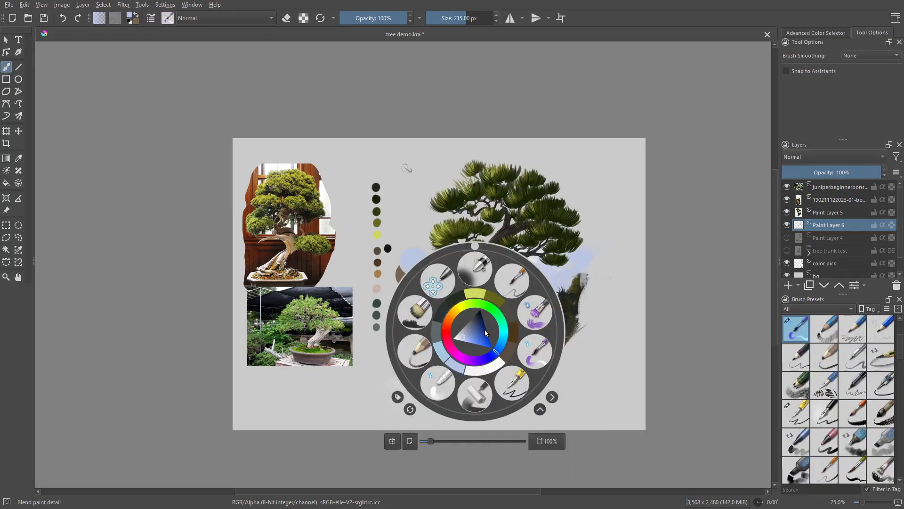
click(448, 338)
click(534, 351)
mouse_move(468, 331)
mouse_down()
mouse_move(487, 317)
mouse_move(457, 363)
mouse_move(506, 357)
mouse_move(442, 378)
mouse_up()
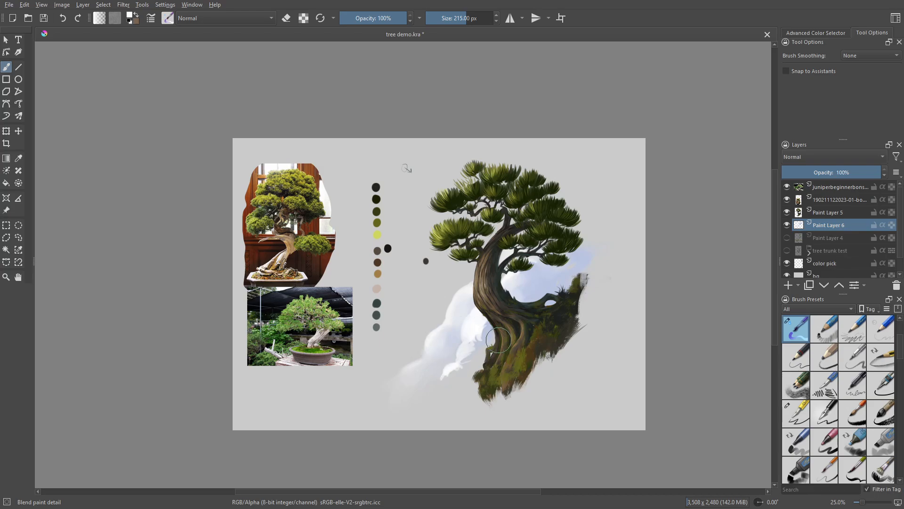
Step: Blend the new white cloud edge into the surrounding clouds with the Blender Basic brush
right_click(521, 358)
click(468, 359)
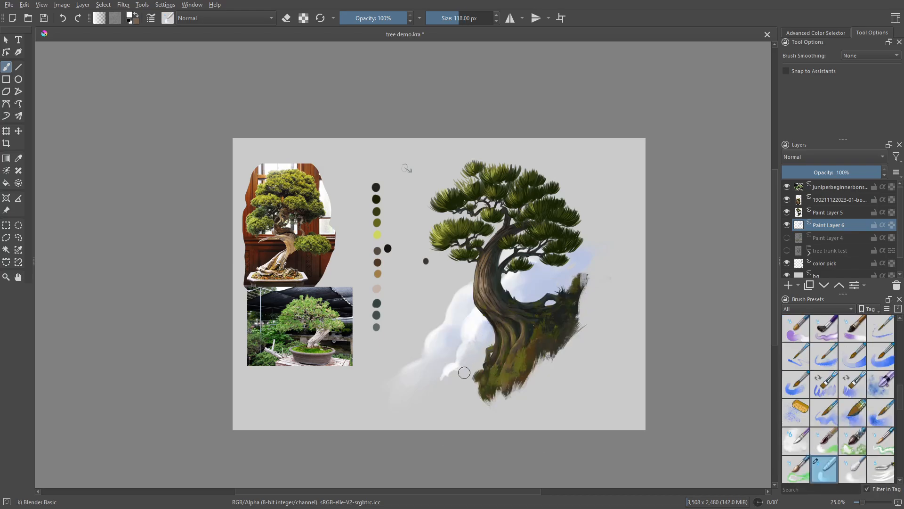
mouse_move(461, 372)
mouse_down()
mouse_move(519, 388)
mouse_move(525, 401)
mouse_move(434, 388)
mouse_up()
Step: Spray sampled periwinkle behind the right side of the crown with the Airbrush Soft brush at 342 px
right_click(579, 304)
click(573, 254)
ctrl+click(591, 261)
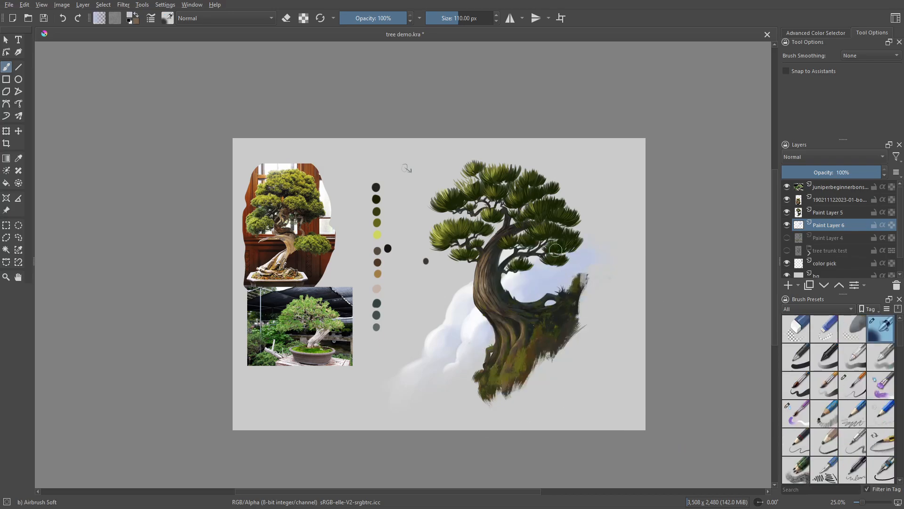
shift+drag(590, 254, 695, 254)
mouse_move(601, 240)
mouse_down()
mouse_move(522, 225)
mouse_move(580, 198)
mouse_move(590, 204)
mouse_move(519, 195)
mouse_move(498, 225)
mouse_move(601, 239)
mouse_up()
Step: Spray a soft pale glow behind the left foliage and over the sky right of the trunk
ctrl+click(472, 291)
mouse_move(447, 270)
mouse_down()
mouse_move(474, 246)
mouse_move(464, 265)
mouse_move(441, 195)
mouse_move(432, 219)
mouse_up()
mouse_move(590, 298)
mouse_down()
mouse_move(549, 303)
mouse_move(588, 264)
mouse_move(547, 287)
mouse_up()
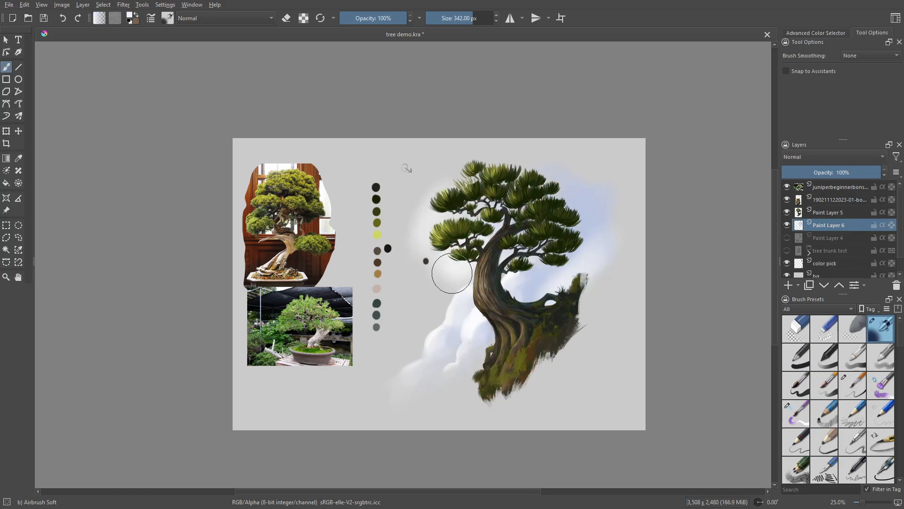
ctrl+click(430, 244)
drag(450, 173, 501, 167)
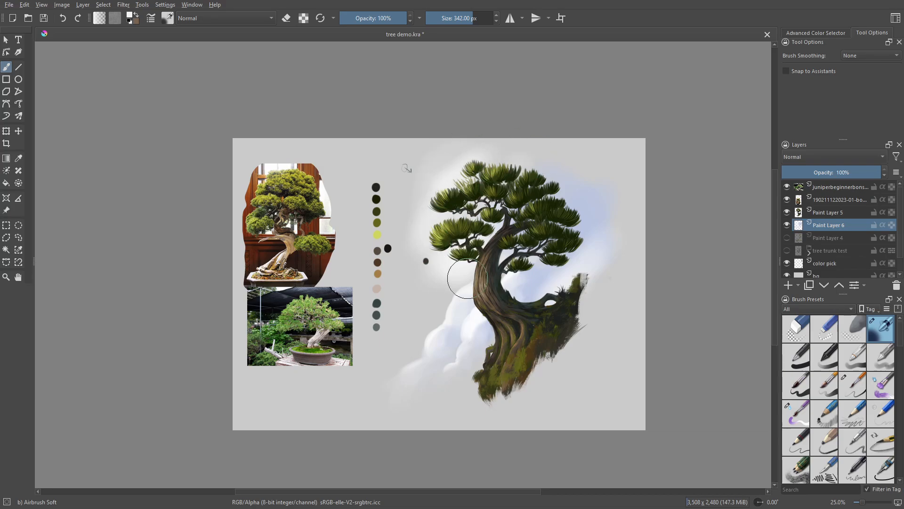
key(ctrl+z)
Step: Erase the excess pale glow above the crown with the Airbrush Soft brush at 342 px
key(e)
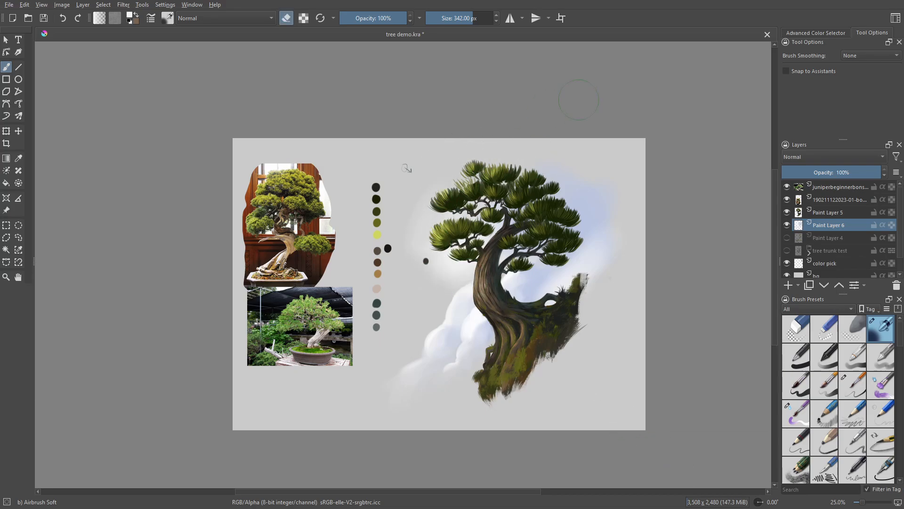
Step: Paint thin, pale wet highlights along the middle of the trunk on Paint Layer 5 with the Ink-3 Gpen brush at 12 px
click(803, 212)
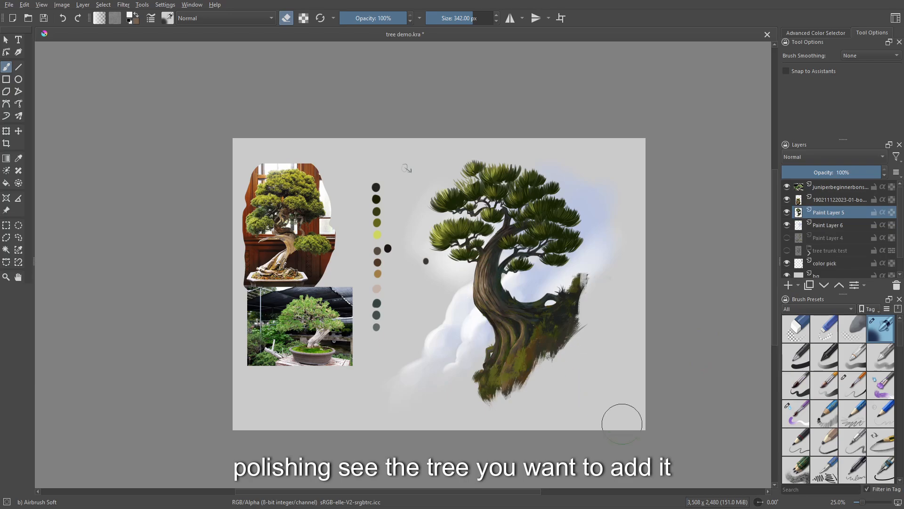
key(plus)
key(plus)
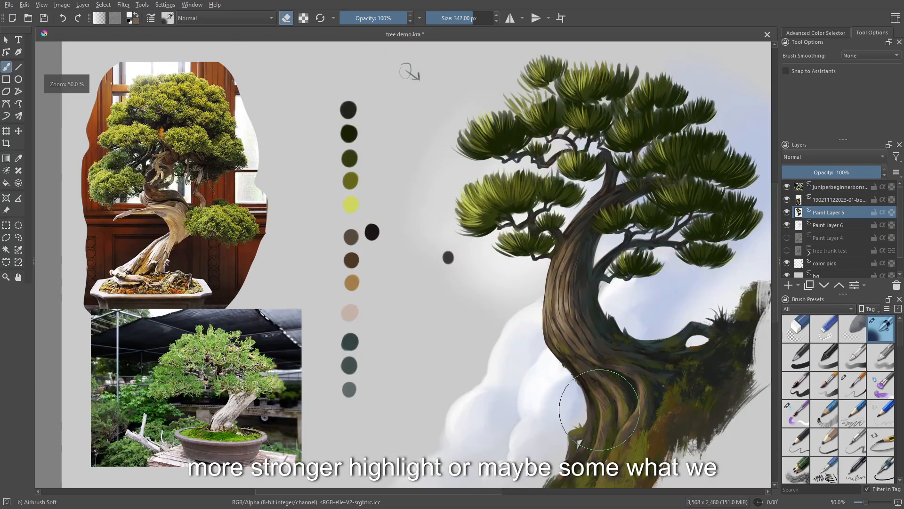
right_click(637, 360)
click(574, 305)
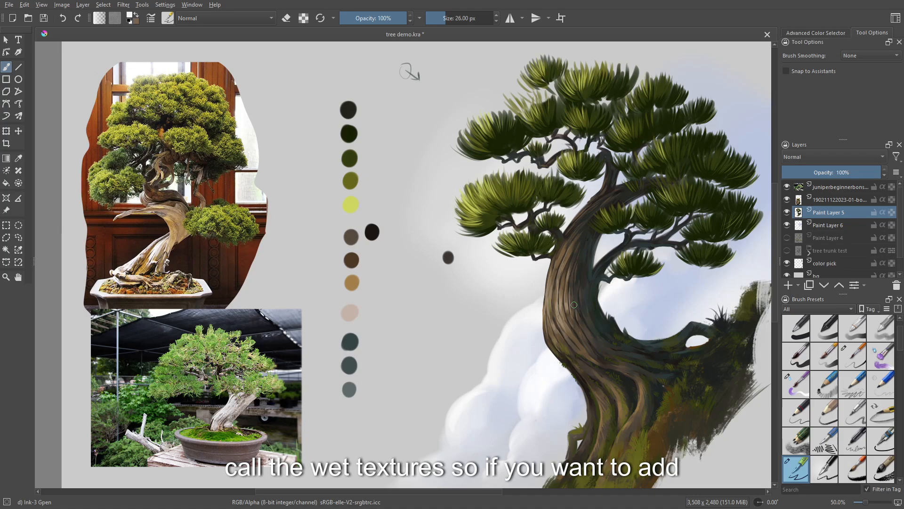
key(bracketleft)
key(bracketleft)
key(bracketleft)
key(bracketleft)
key(bracketleft)
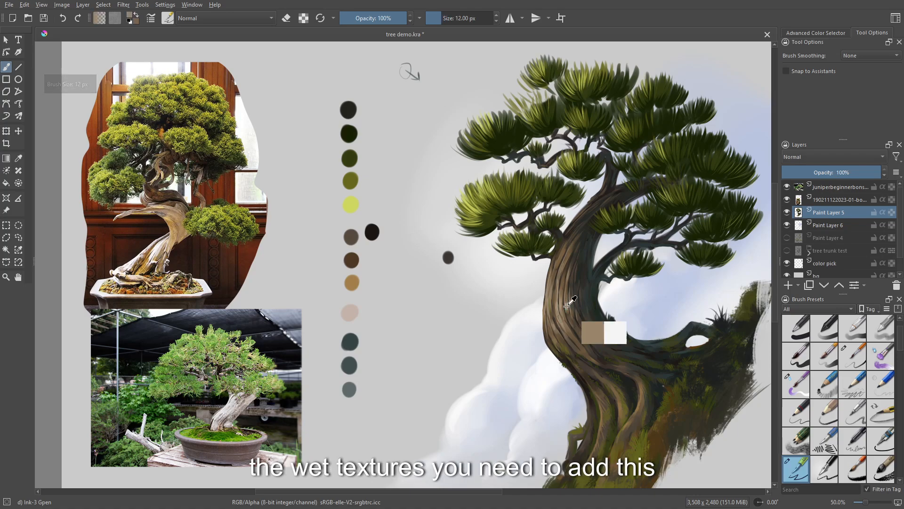
right_click(571, 288)
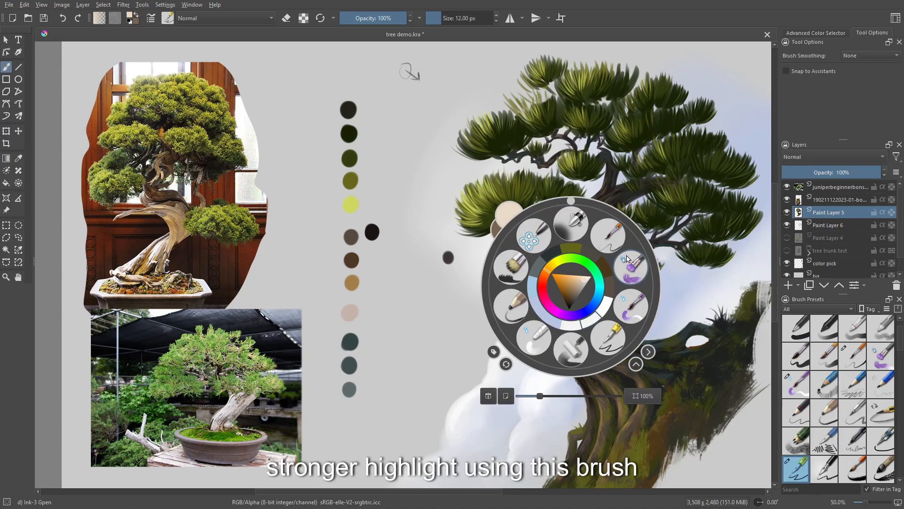
click(609, 328)
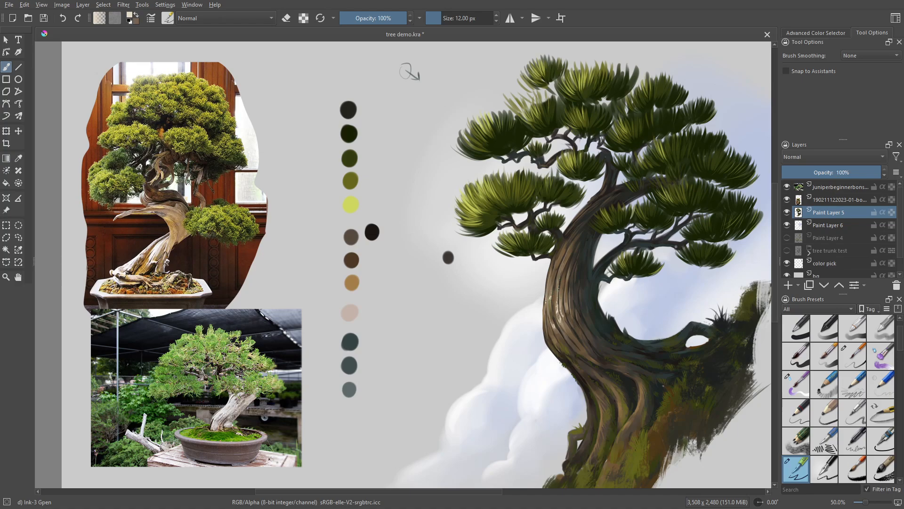
Step: Add fine highlight strokes to the lower trunk and roots using colors sampled from the bark
drag(546, 339, 549, 295)
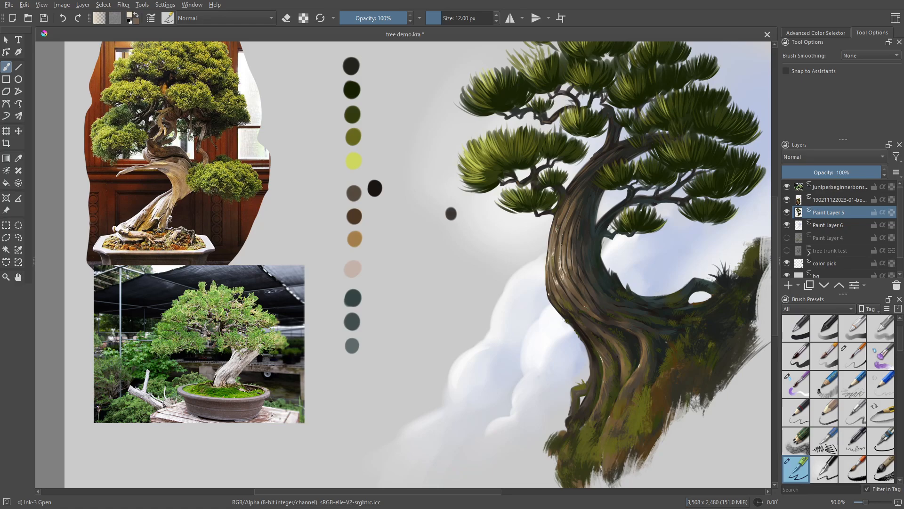
drag(553, 293, 529, 255)
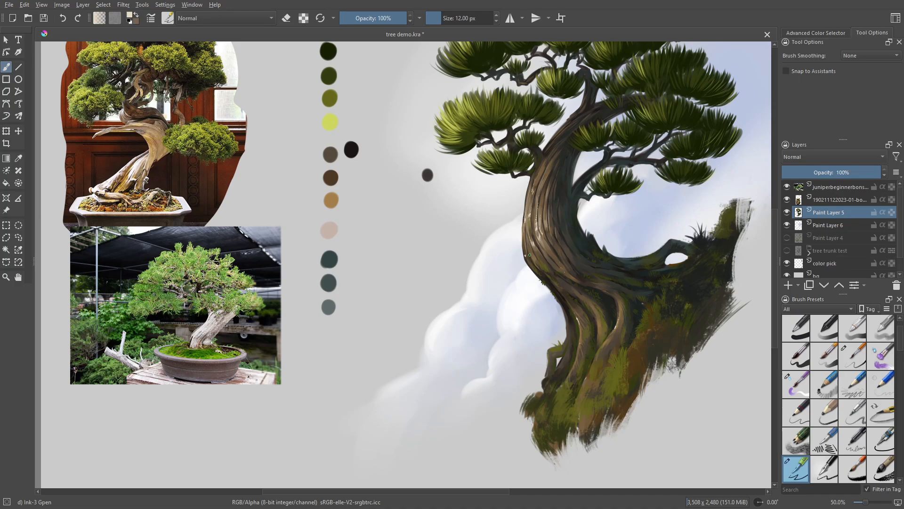
ctrl+click(535, 248)
ctrl+click(541, 250)
drag(673, 358, 670, 397)
ctrl+click(543, 262)
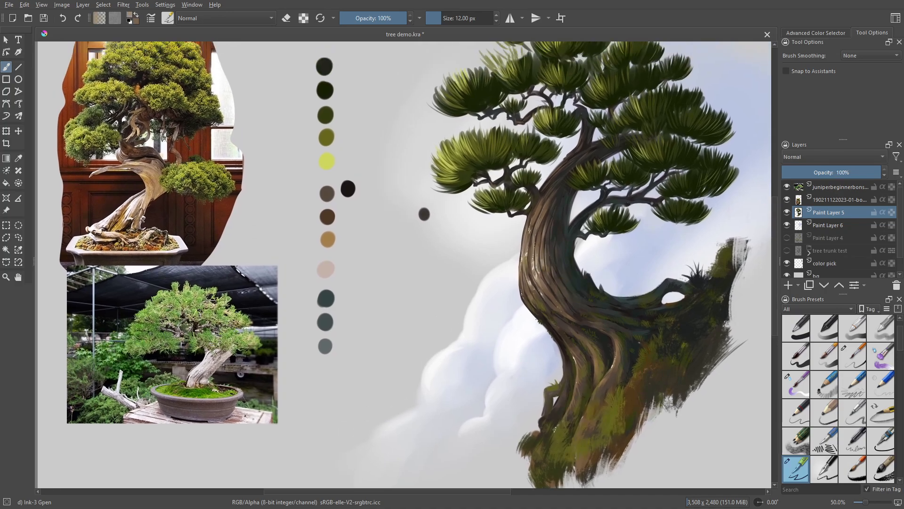
drag(548, 246, 546, 262)
ctrl+click(529, 229)
Step: Sign the artist's name and 2022 in sampled olive green beside the cliff on a new paint layer
key(minus)
key(minus)
key(plus)
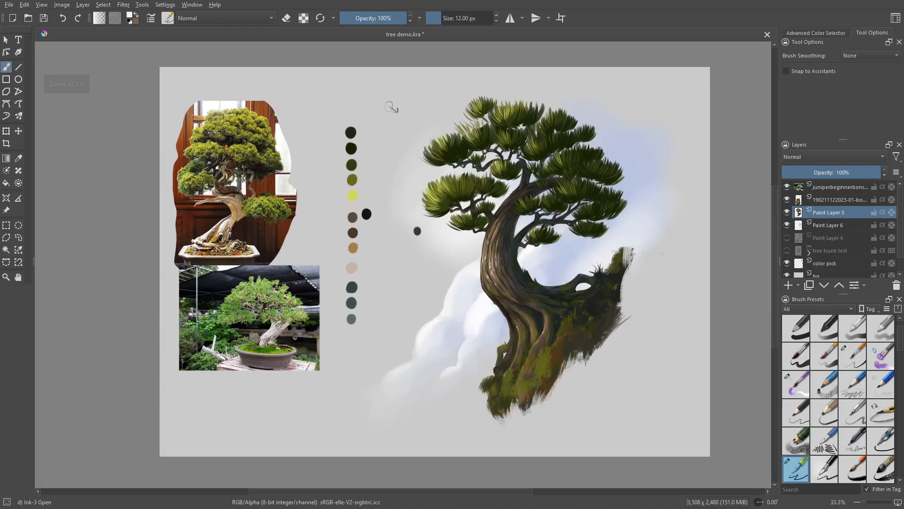
ctrl+click(540, 369)
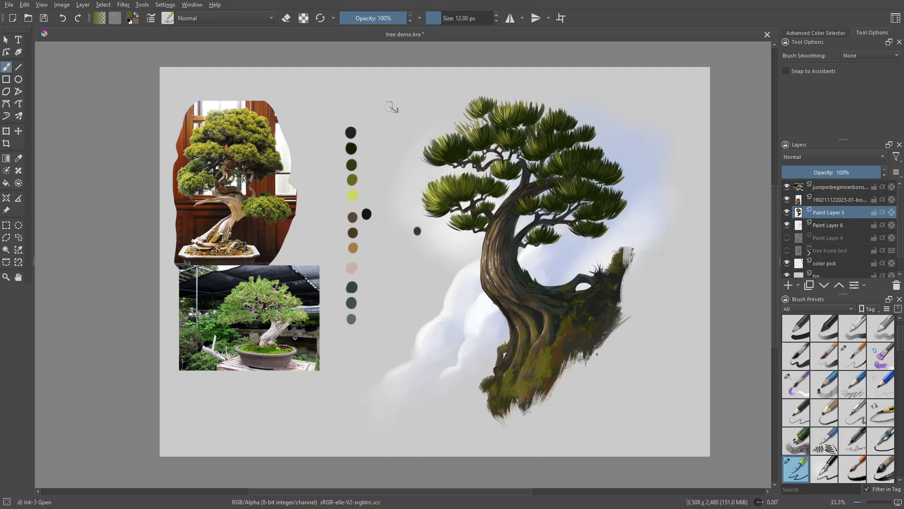
click(788, 285)
drag(609, 347, 610, 352)
drag(613, 345, 632, 351)
drag(637, 345, 648, 351)
drag(652, 346, 652, 346)
drag(654, 345, 657, 350)
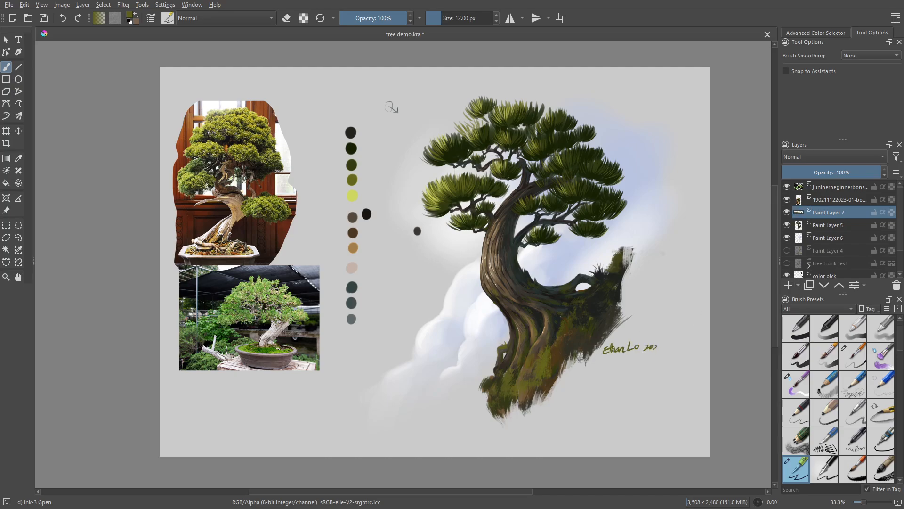
scroll(678, 341, up, 1)
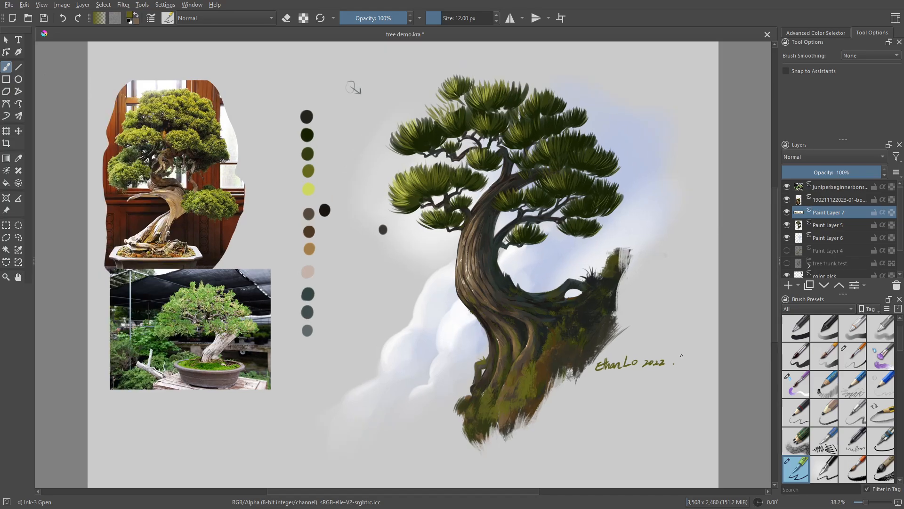
Step: Paint light needle strokes on the upper foliage on Paint Layer 5 with the palette's bright yellow-green
key(ctrl+plus)
drag(377, 212, 404, 277)
ctrl+click(306, 231)
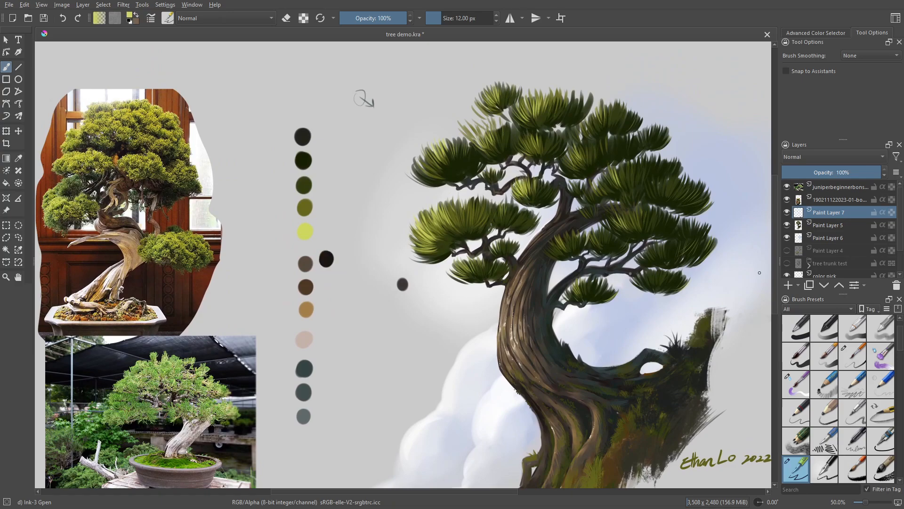
click(814, 229)
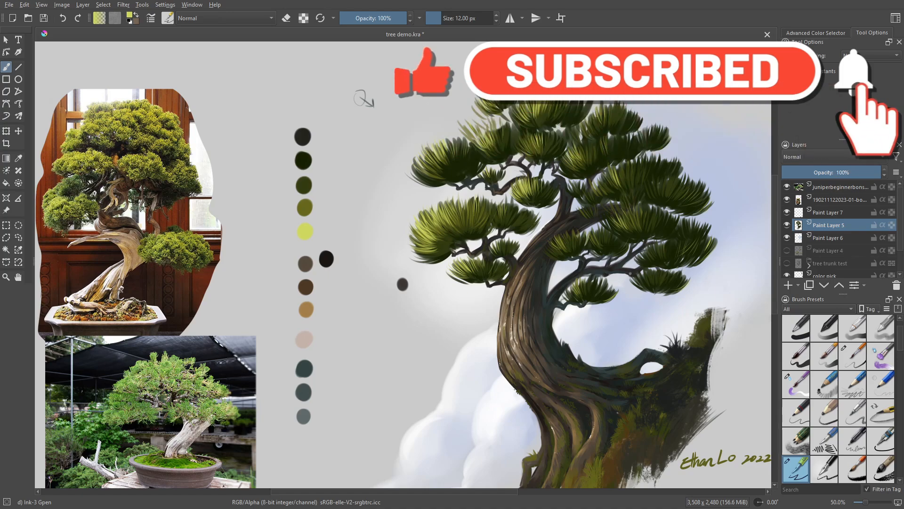
mouse_move(565, 113)
mouse_down()
mouse_move(567, 100)
mouse_move(595, 103)
mouse_up()
Step: Add dark needle strokes across the foliage clumps using a dark green sampled from the crown
ctrl+click(584, 115)
drag(581, 112, 587, 101)
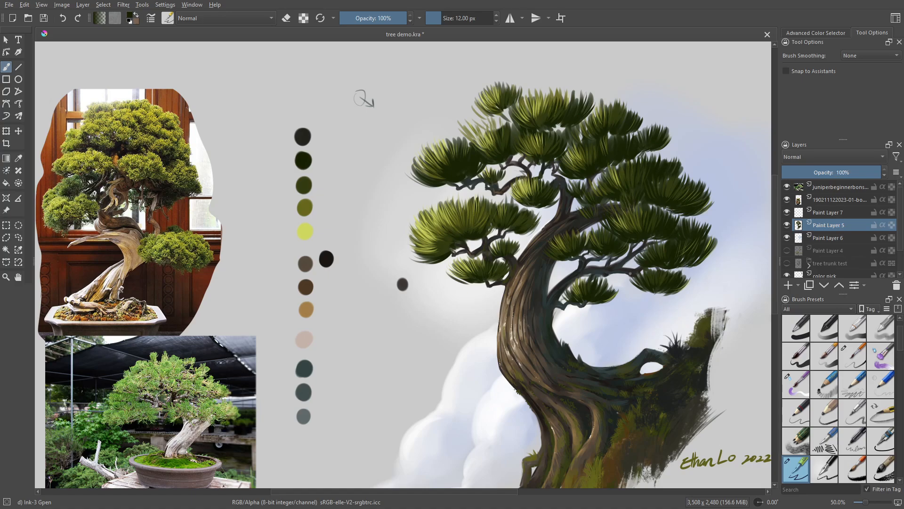
drag(654, 291, 672, 294)
drag(550, 204, 560, 196)
drag(498, 183, 510, 168)
Step: Save the finished painting and fit the whole composition to the view's width
key(minus)
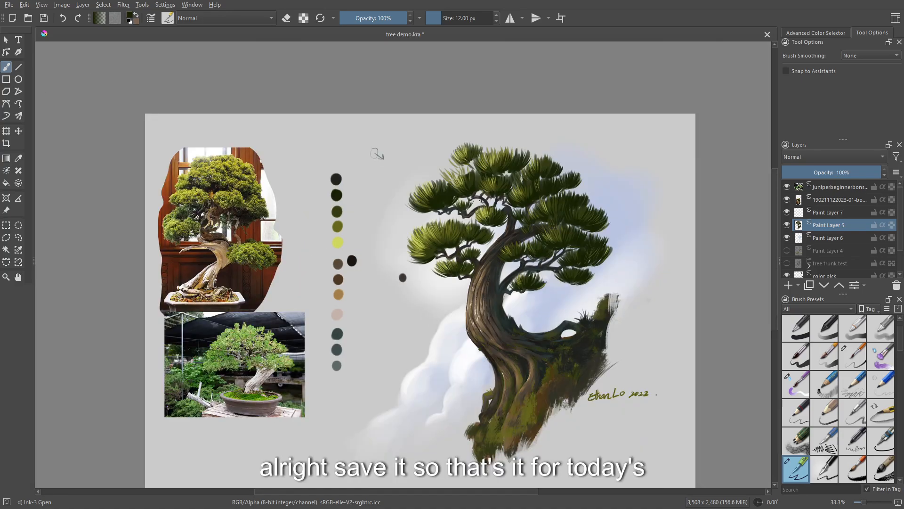
key(ctrl+s)
key(2)
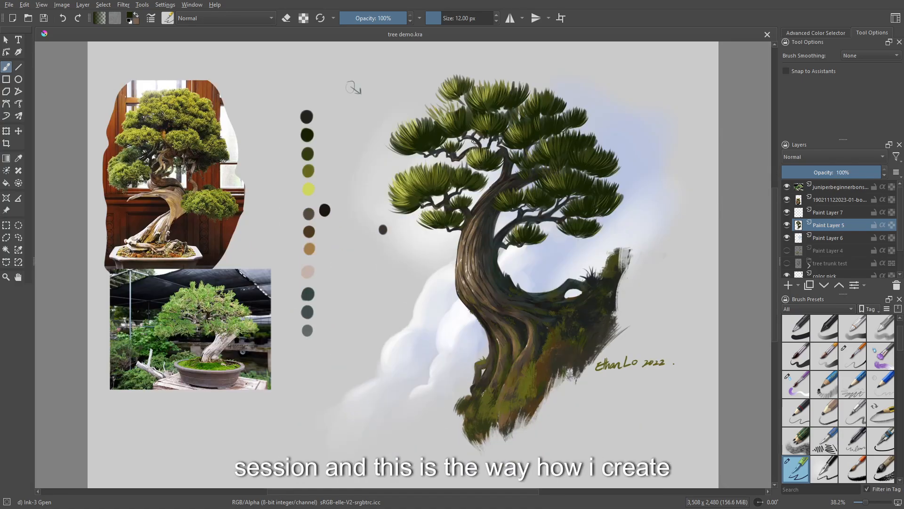